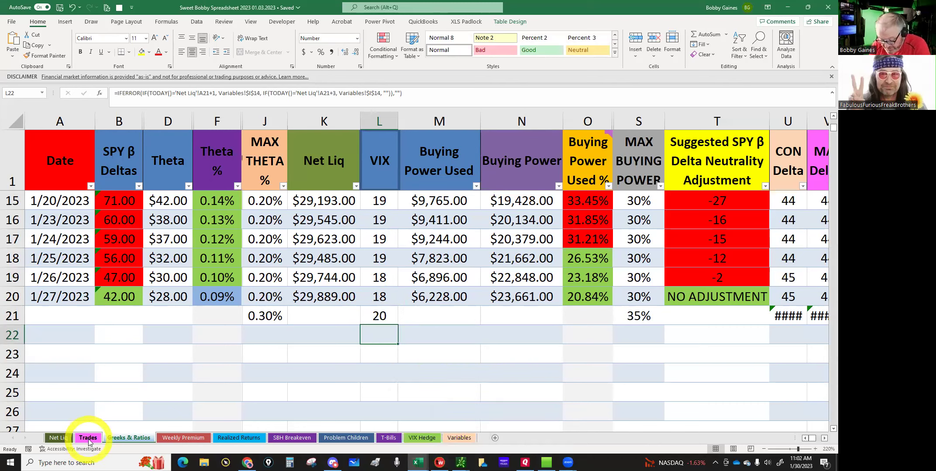
Examine the contract counts for naked puts, put debit spreads, short hedges and long hedges on the Realized Returns sheet.
click(235, 438)
scroll(230, 374, down, 2)
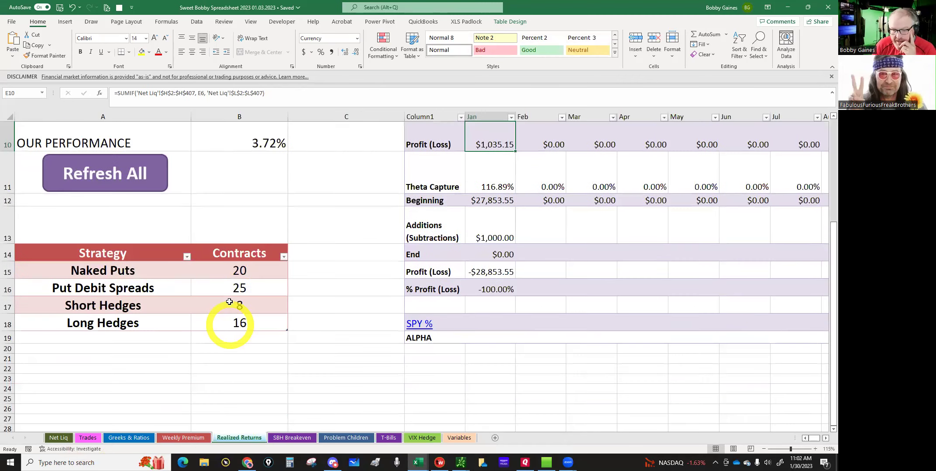
click(234, 270)
click(227, 289)
click(224, 305)
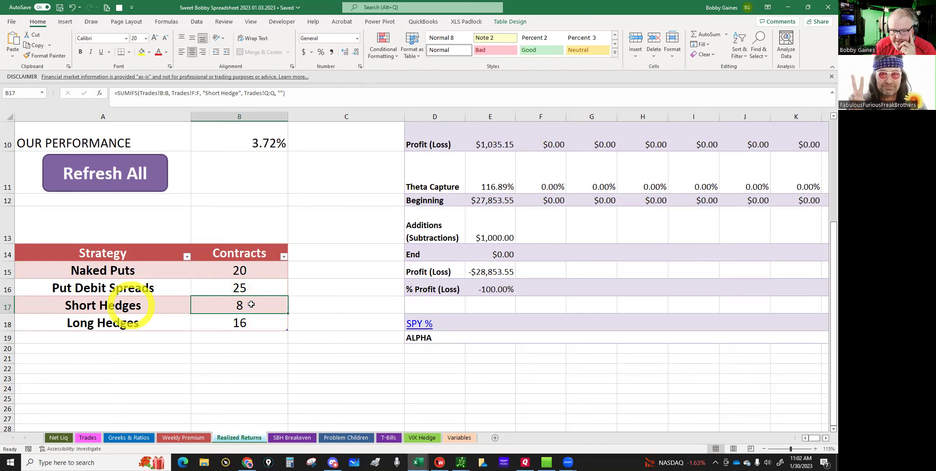
click(232, 325)
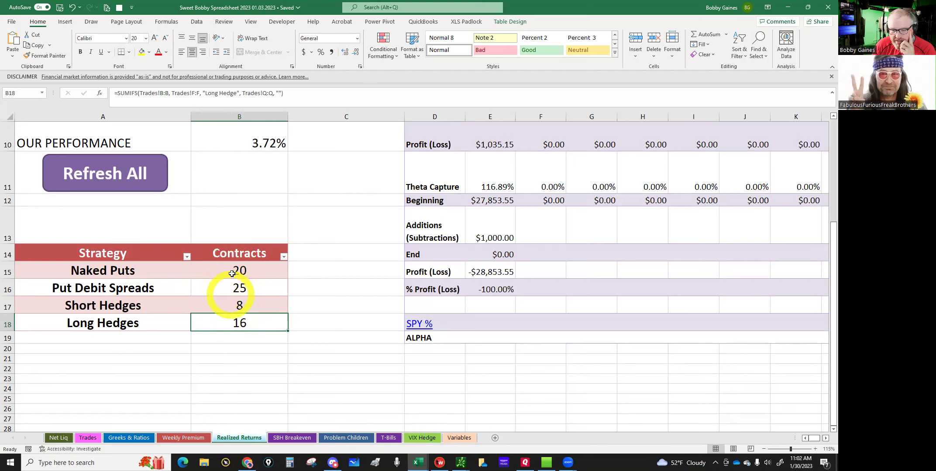
click(233, 271)
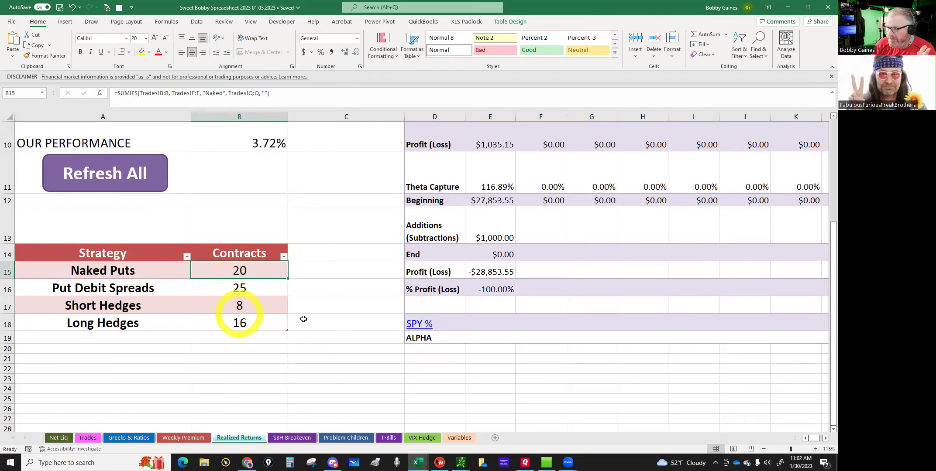
scroll(244, 296, up, 1)
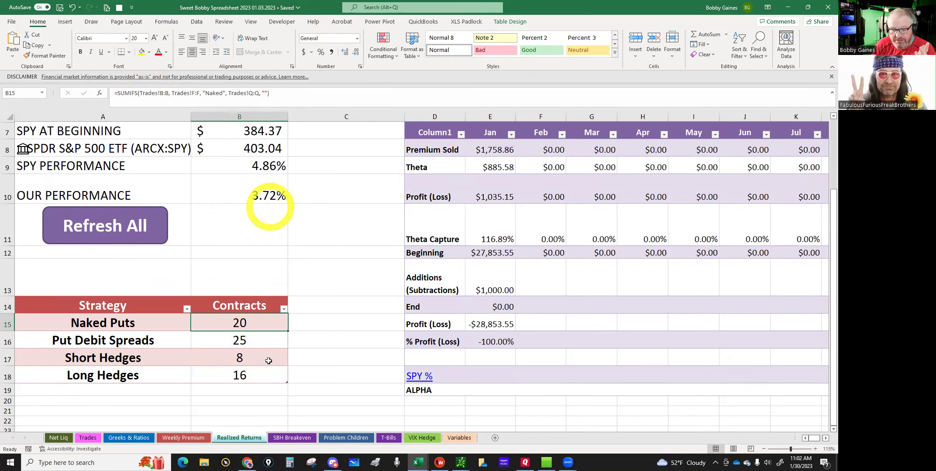
click(245, 340)
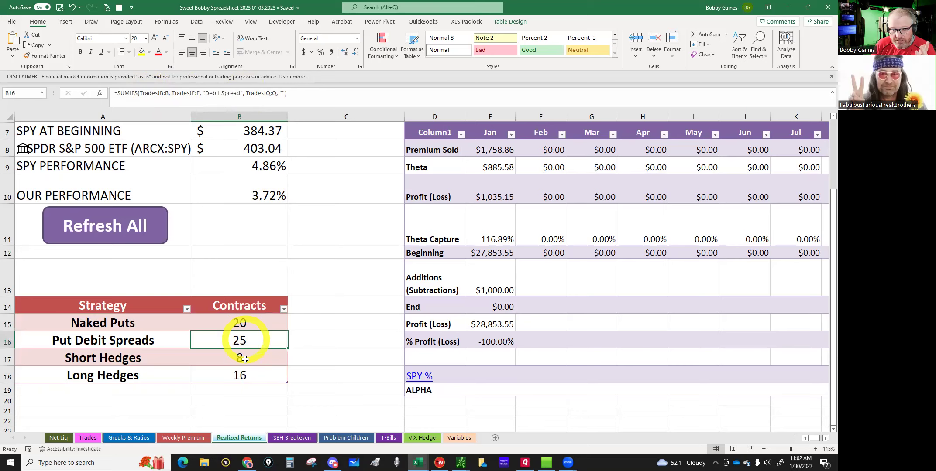
click(244, 359)
click(244, 376)
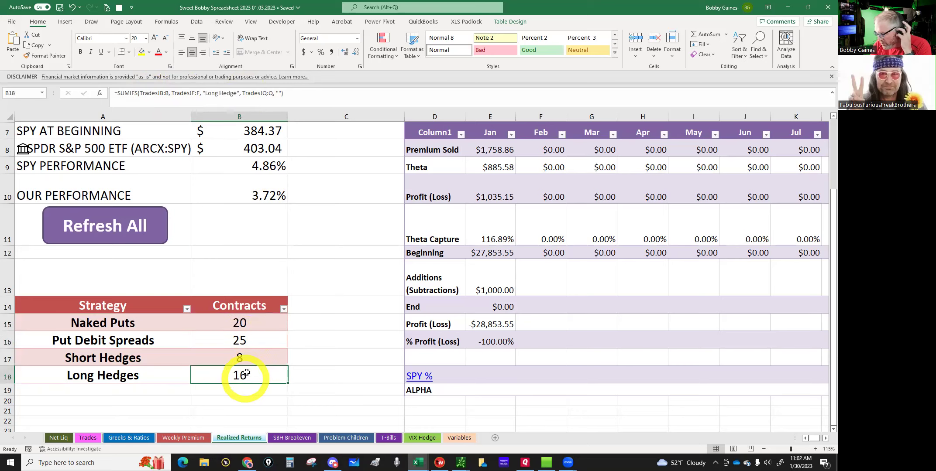
click(247, 371)
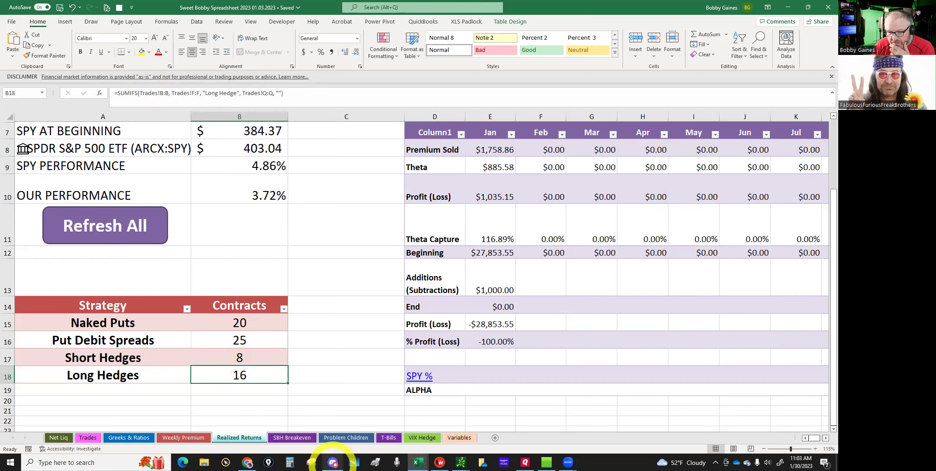
Look up the account's net liq in the browser's tastyworks portfolio and enter 38087.50 in cell B22 of the Tastyworks spreadsheet's Net Liq sheet.
click(247, 463)
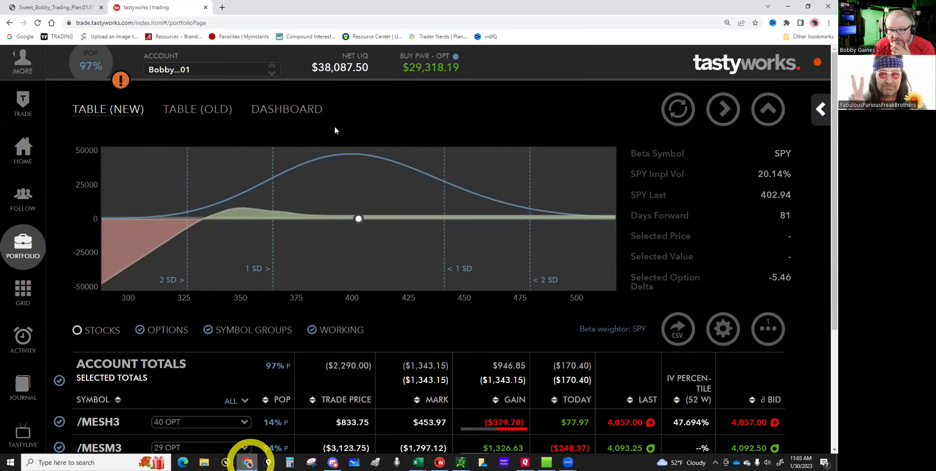
click(336, 86)
click(369, 448)
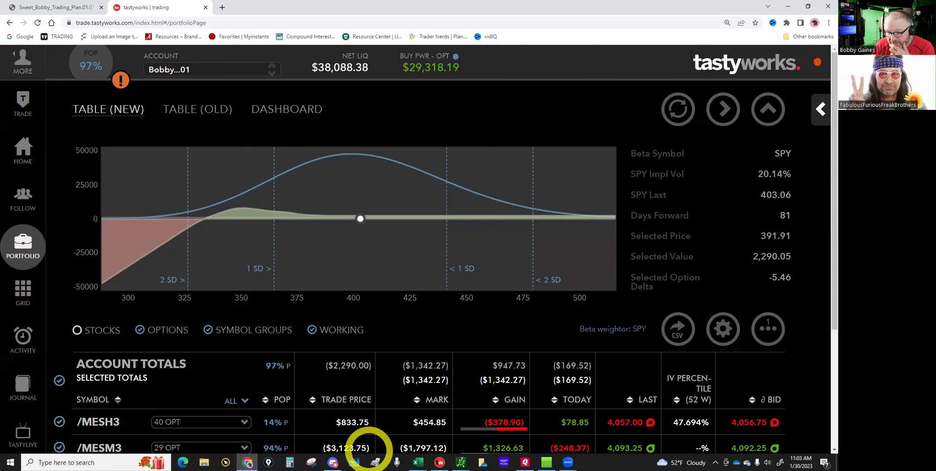
click(418, 463)
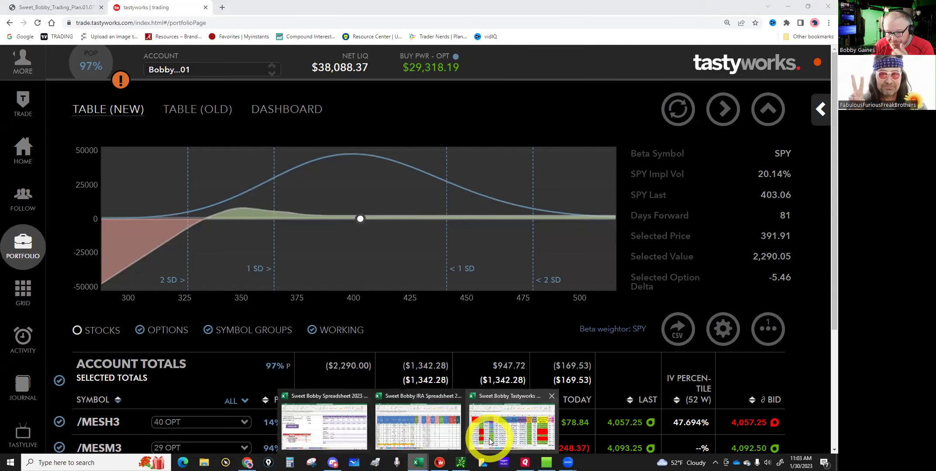
click(490, 442)
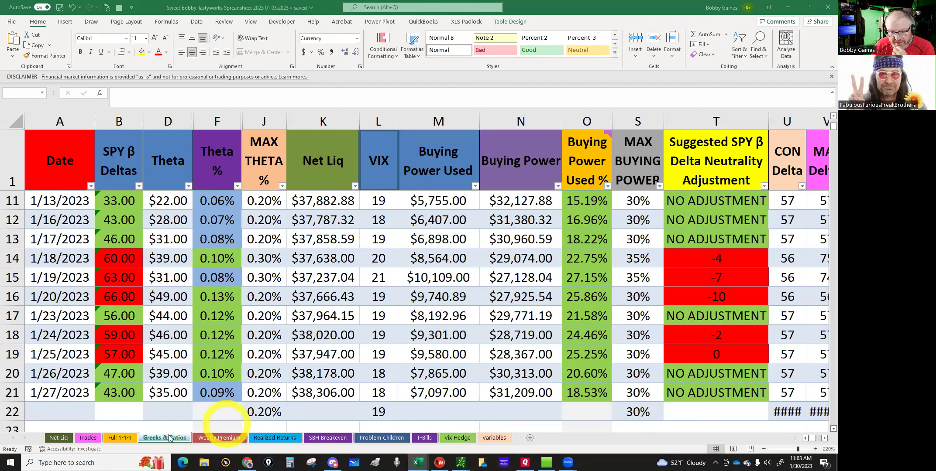
click(58, 438)
click(158, 285)
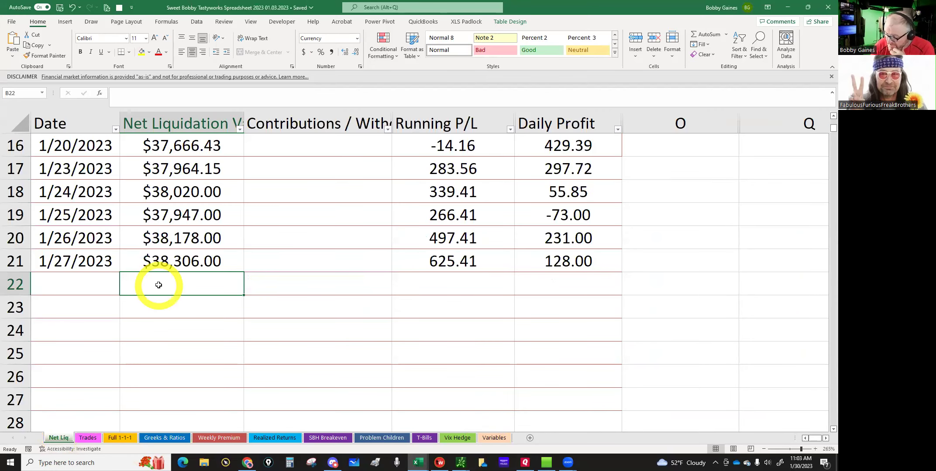
text(38087.50)
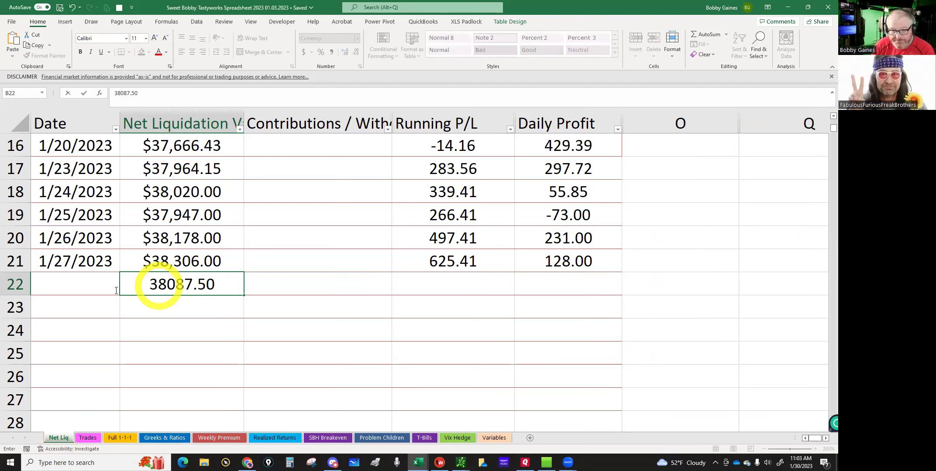
Enter the date 1/30/23 in cell A22 for the new net liquidation entry.
click(86, 288)
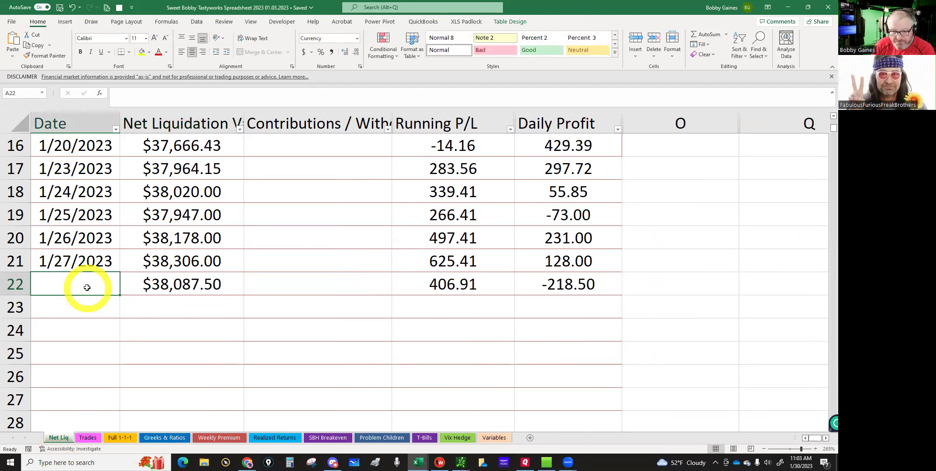
text(1)
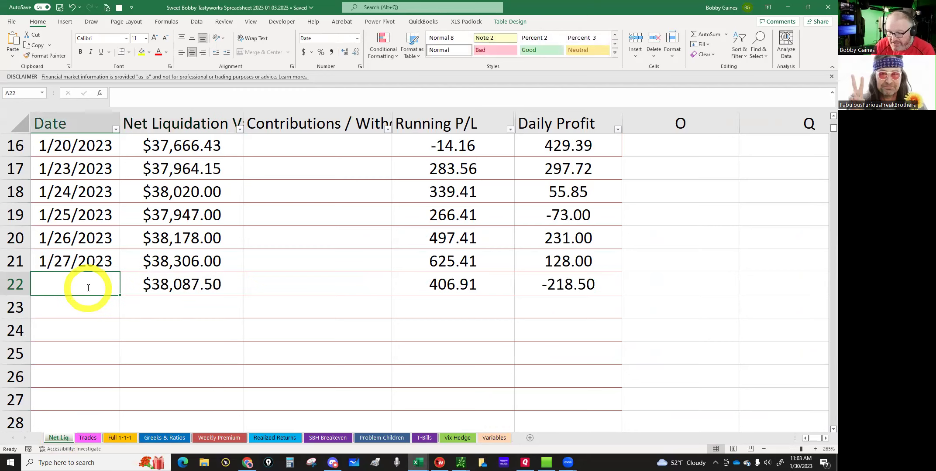
text(/30)
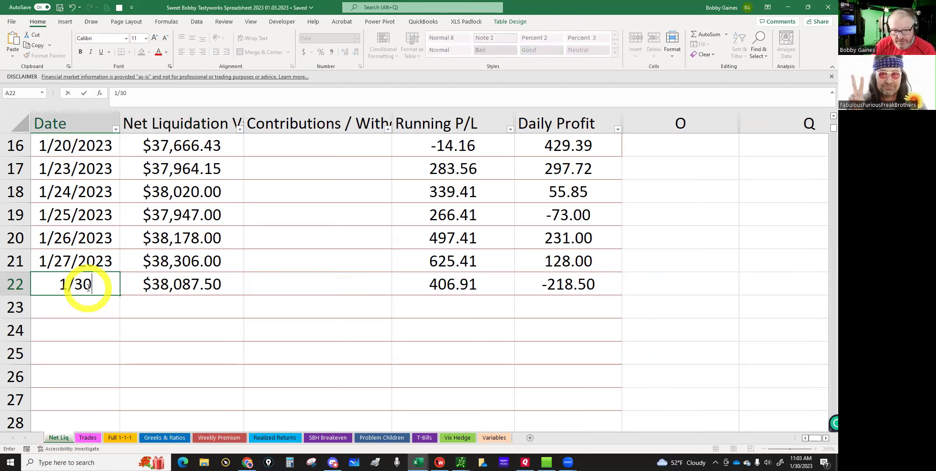
text(/23)
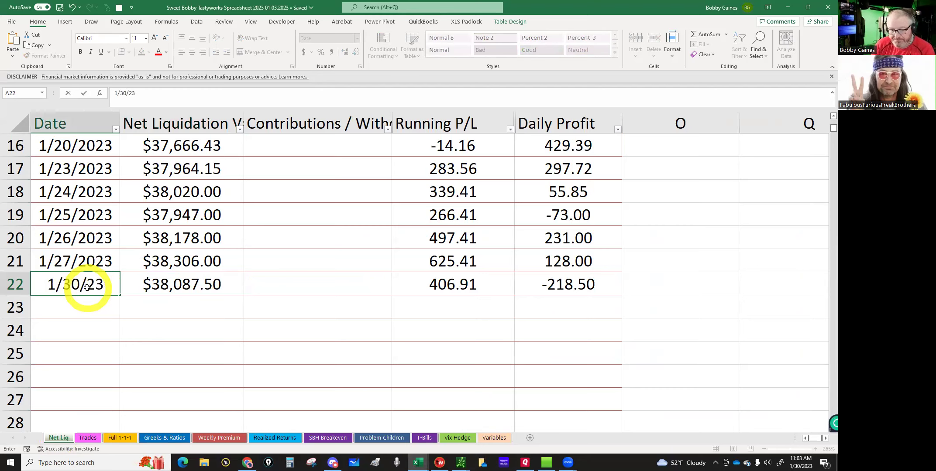
key(Return)
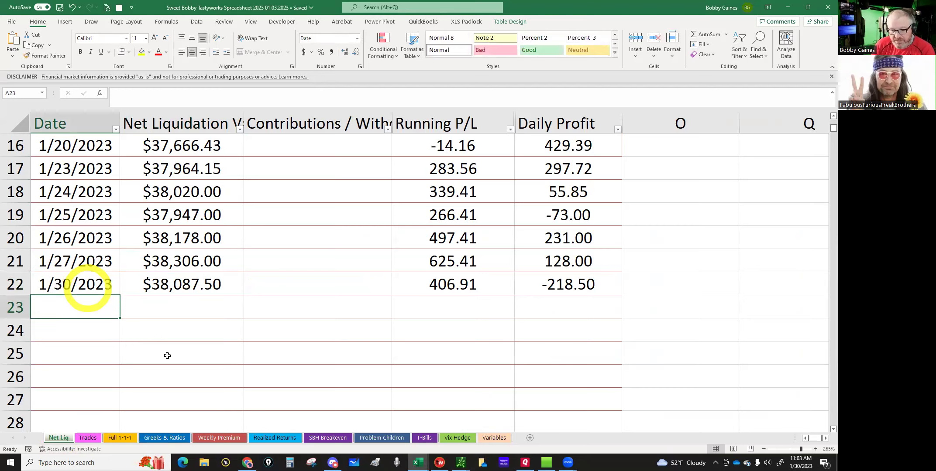
Show the Greeks & Ratios sheet, then switch to the maximized tastyworks desktop app and reveal the account's Delta and Theta figures.
click(165, 438)
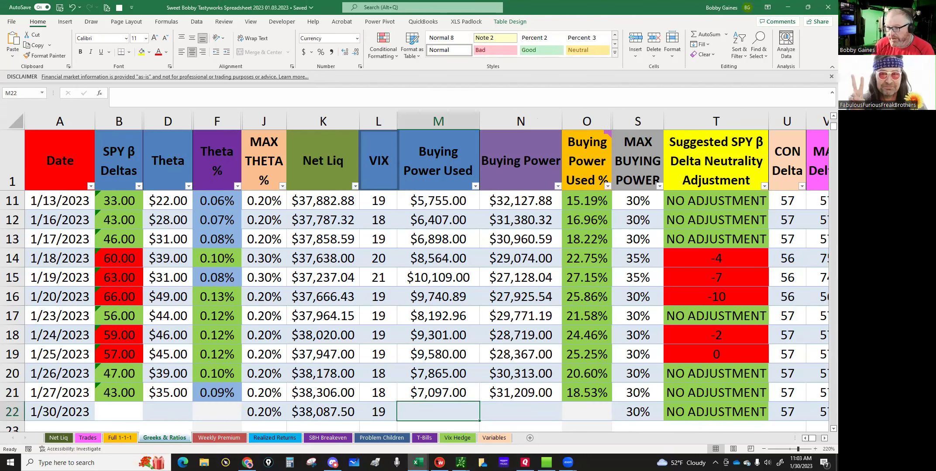
key(alt+Tab)
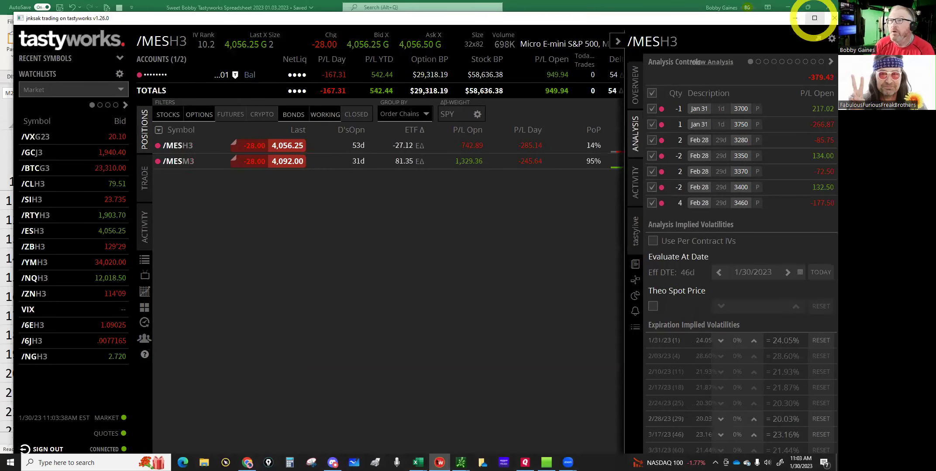
click(815, 19)
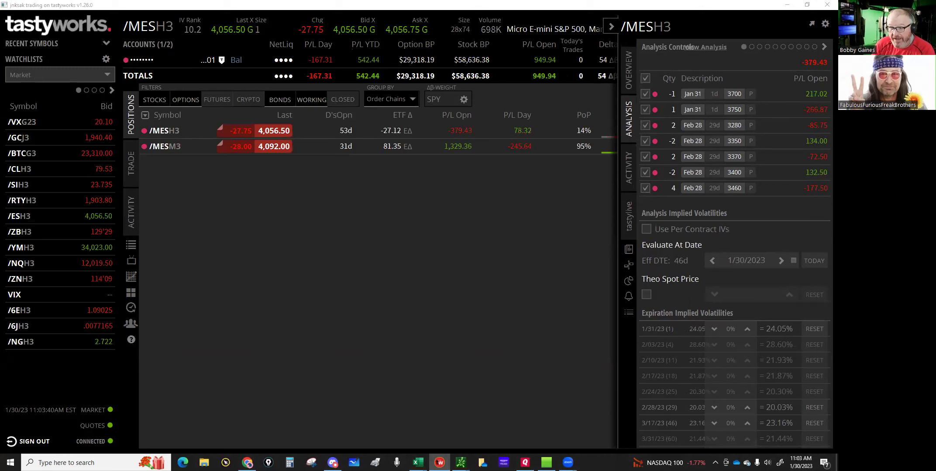
click(625, 40)
click(615, 29)
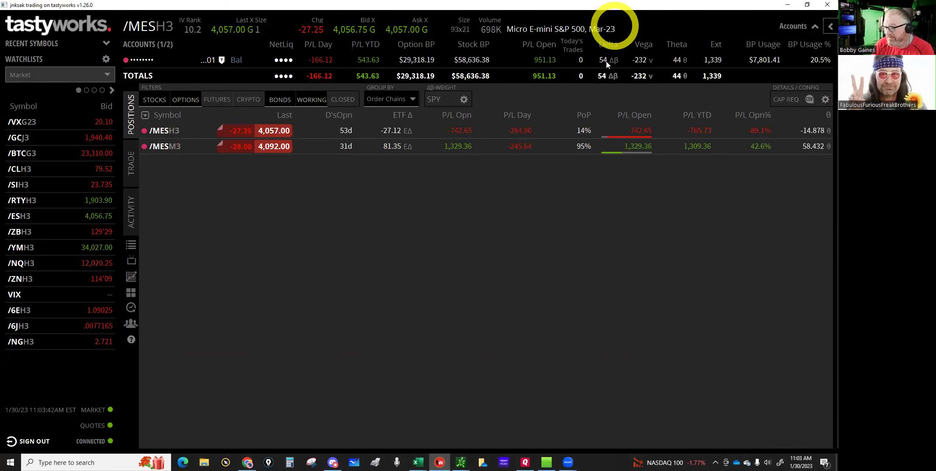
click(666, 62)
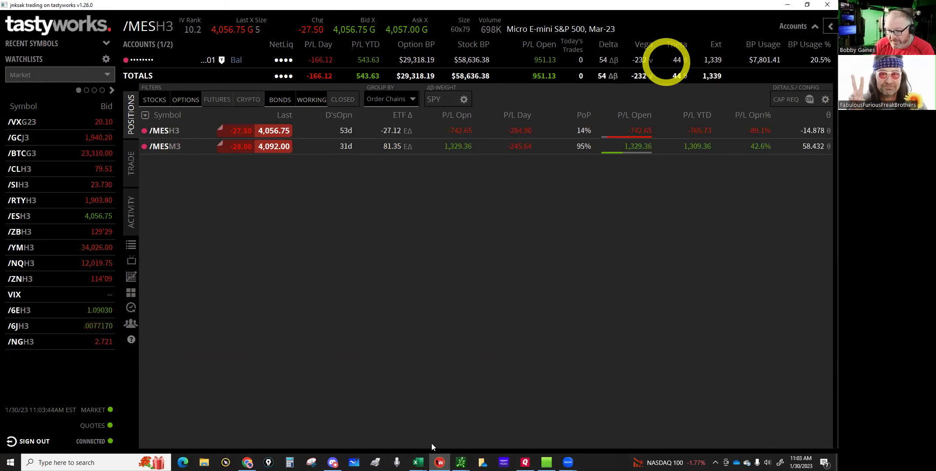
Return to the Tastyworks spreadsheet and enter SPY beta deltas of 54 and theta of 44 in the 1/30/2023 row.
click(417, 463)
click(491, 432)
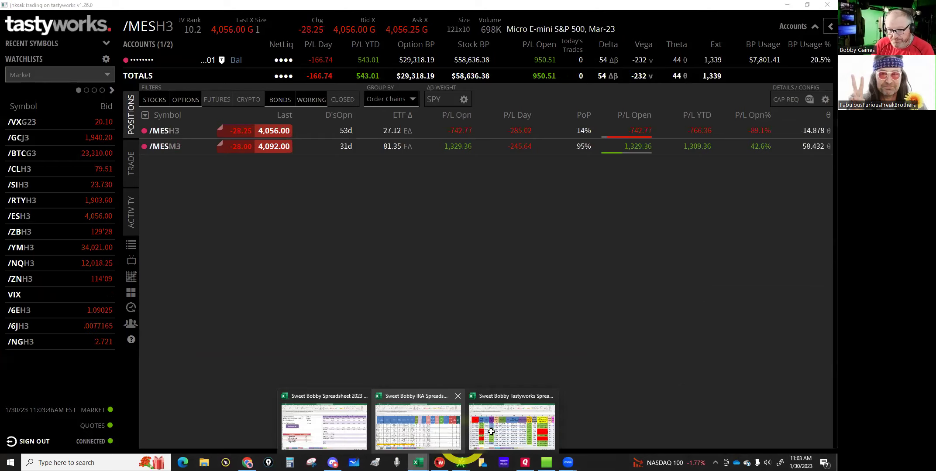
click(115, 417)
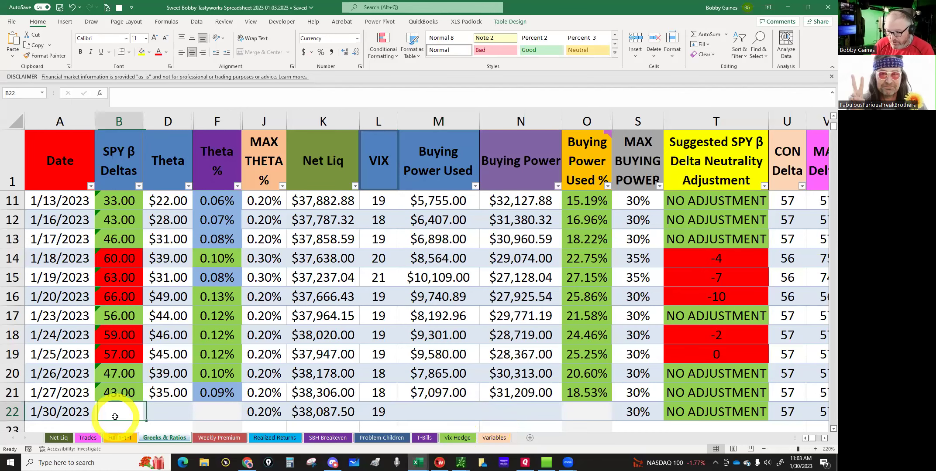
text(54)
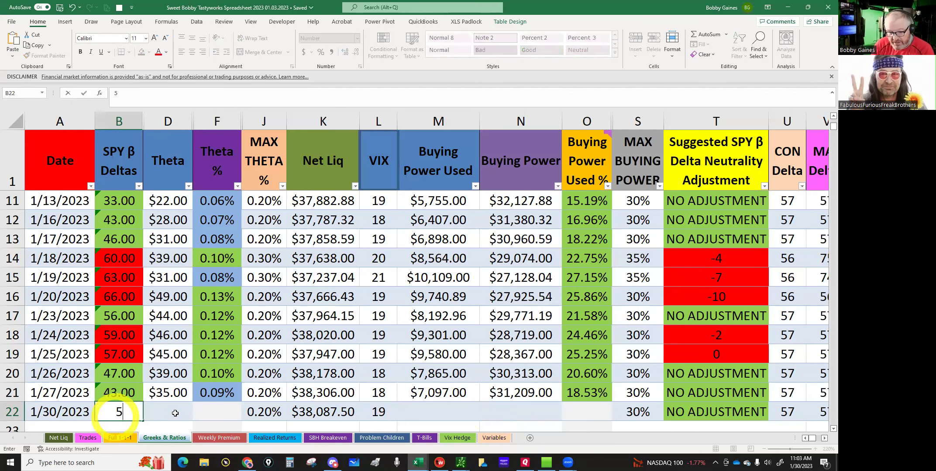
click(175, 414)
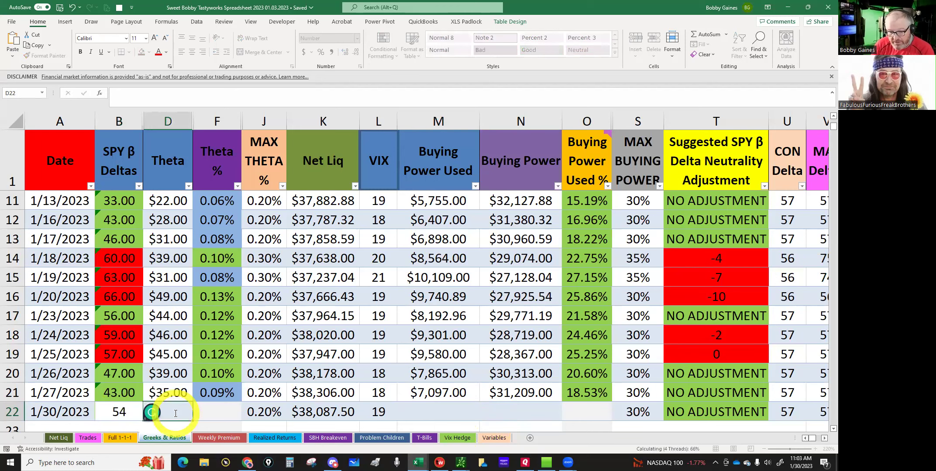
text(44)
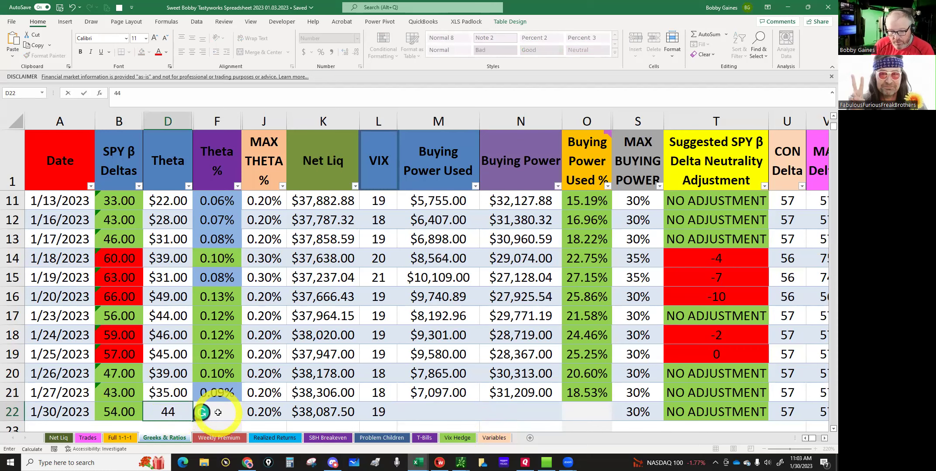
Replace the VIX formula in cell L22 of the 1/30/2023 row with 20.
click(375, 410)
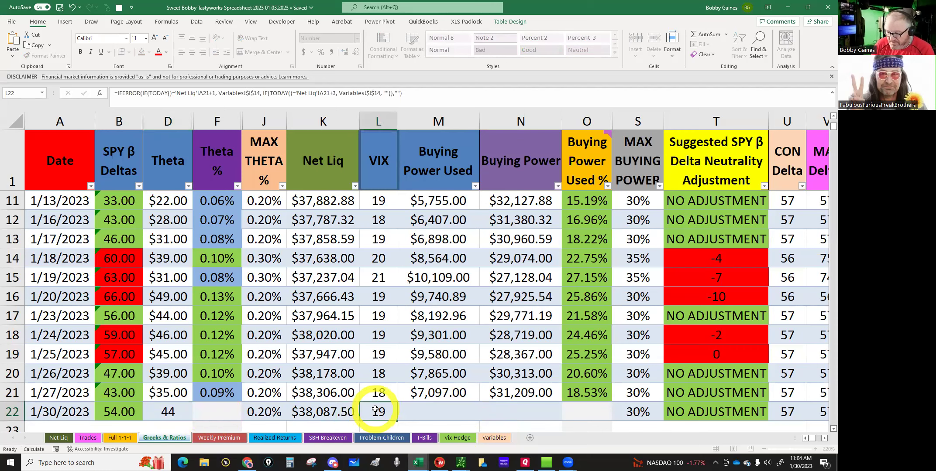
text(20)
click(440, 411)
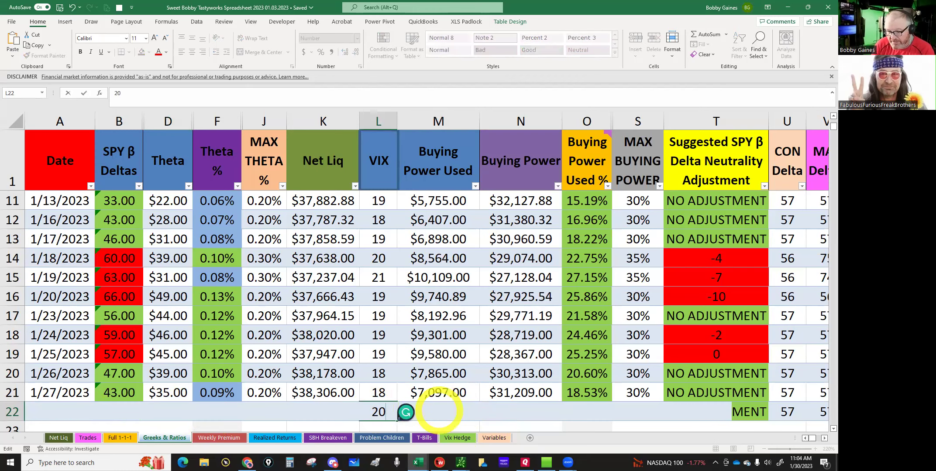
Switch to tastyworks, check the account's capital requirement report for buying power usage, and return to the Tastyworks spreadsheet.
click(440, 462)
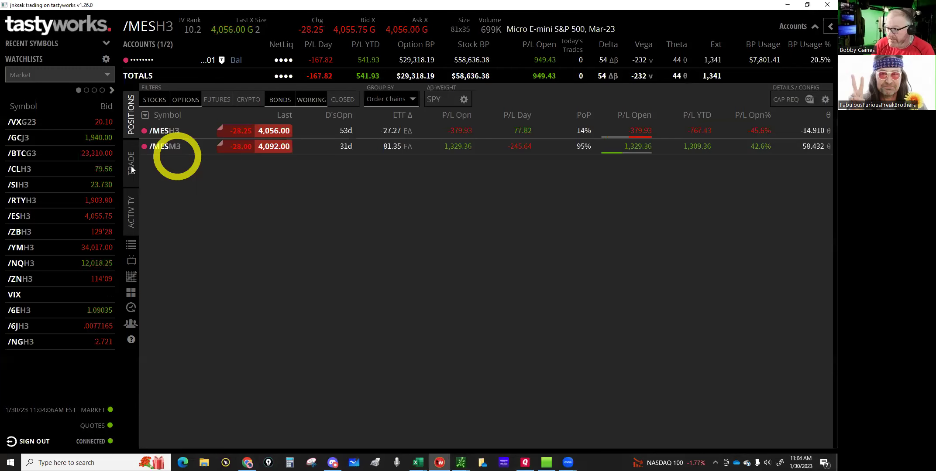
click(784, 99)
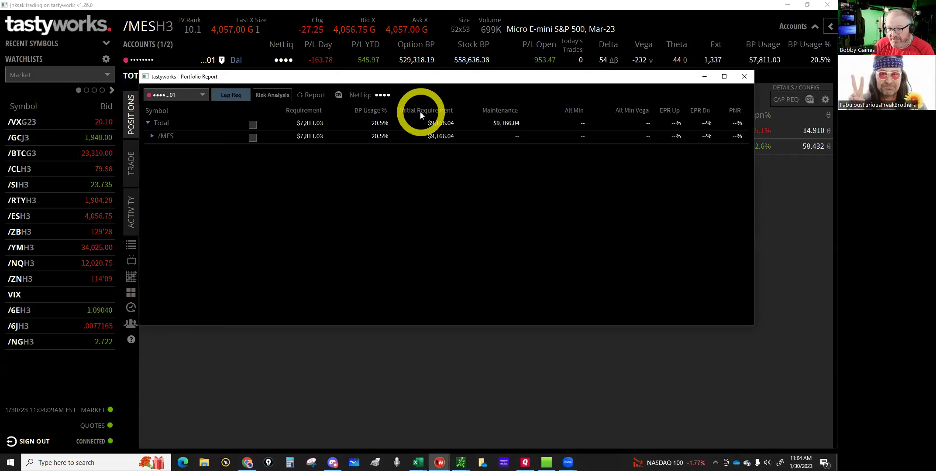
click(745, 78)
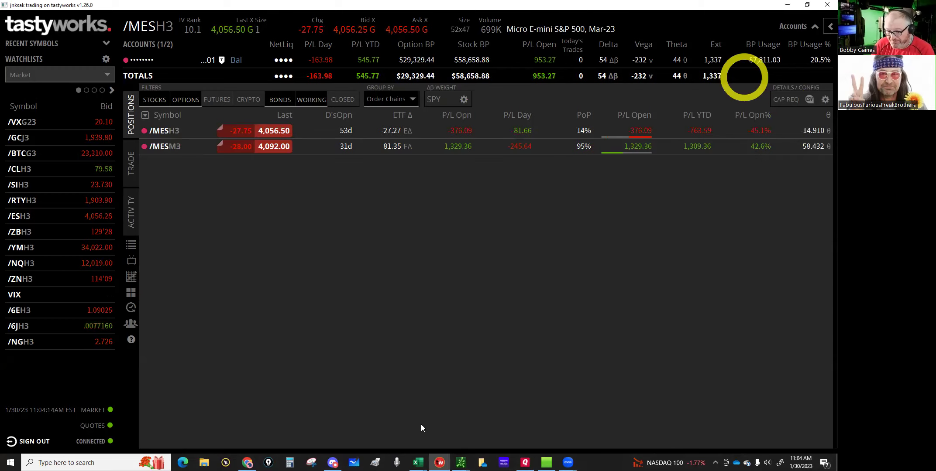
mouse_move(417, 462)
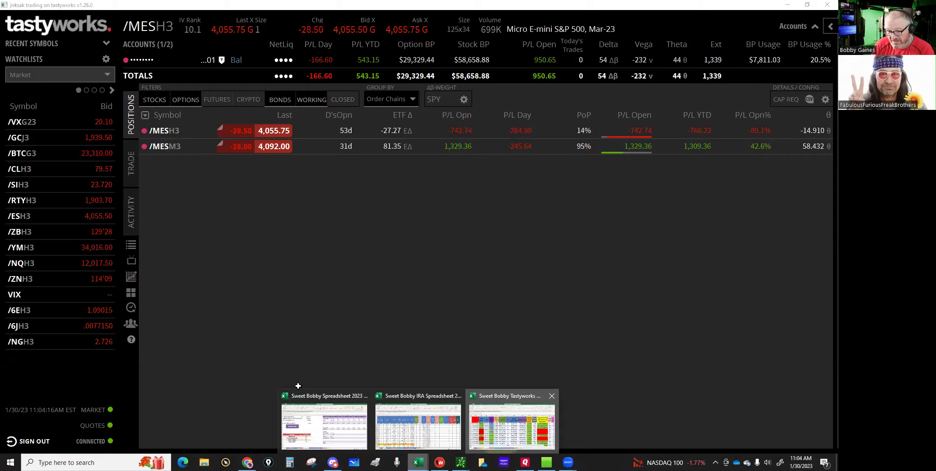
click(499, 433)
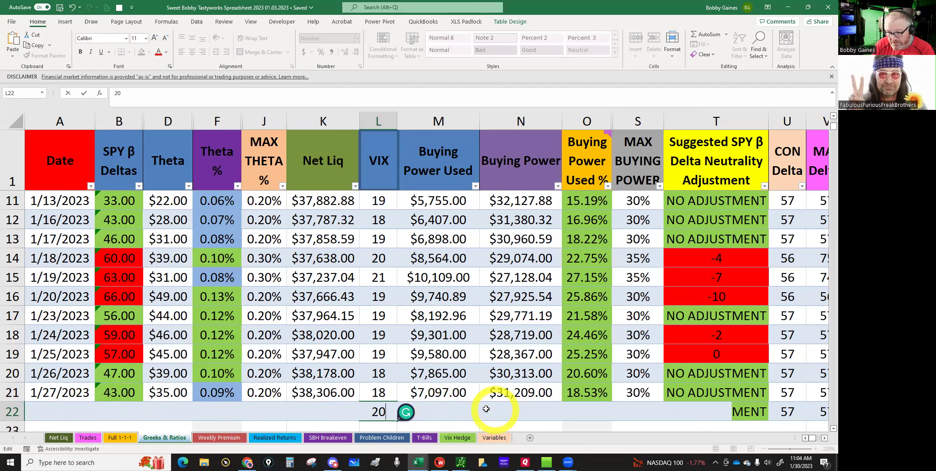
key(Escape)
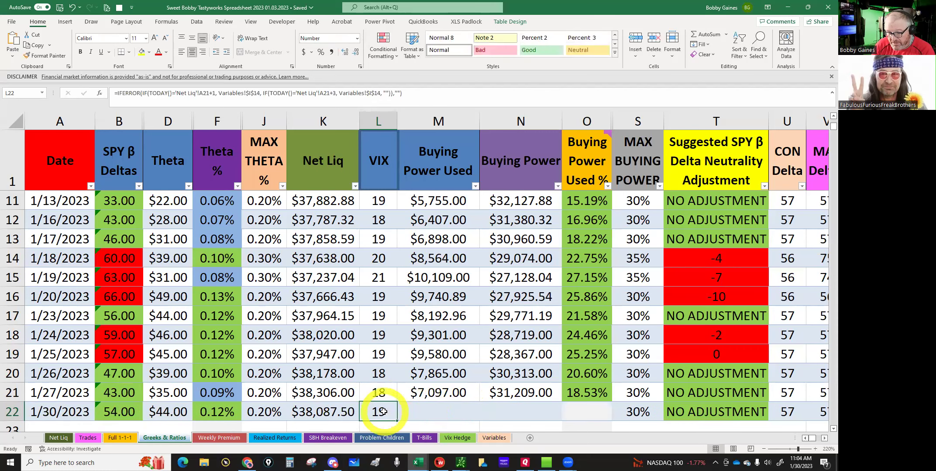
double_click(383, 412)
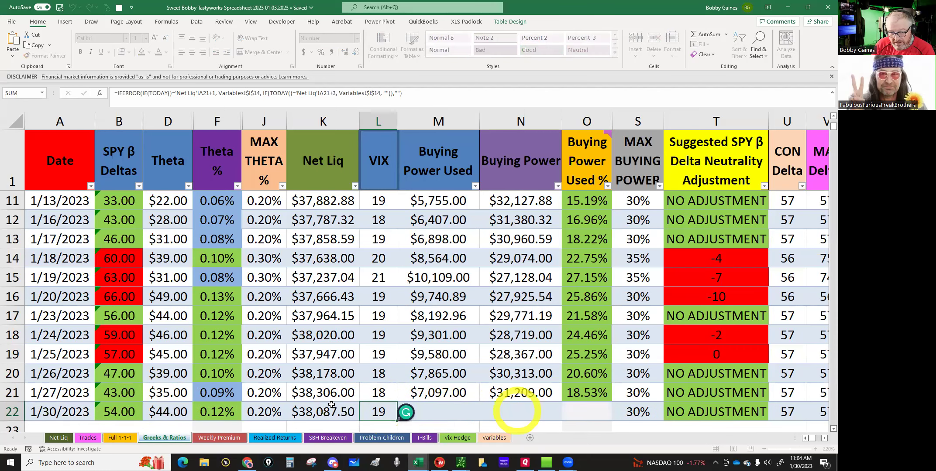
key(Escape)
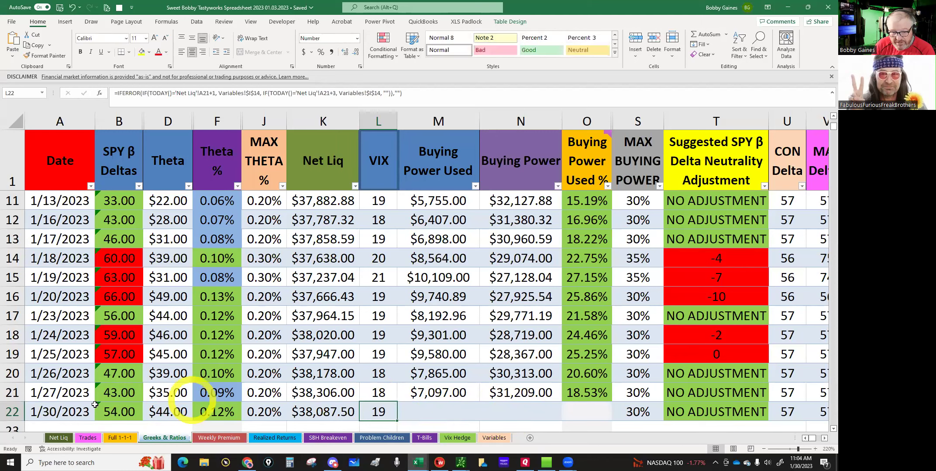
In the 1/30/2023 row, replace the VIX formula with 20 and enter 7811 as Buying Power Used.
click(374, 410)
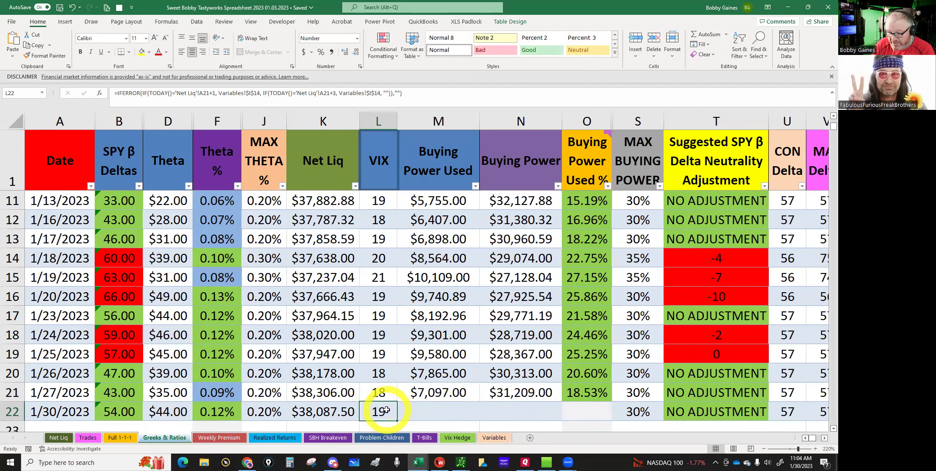
text(20)
key(F2)
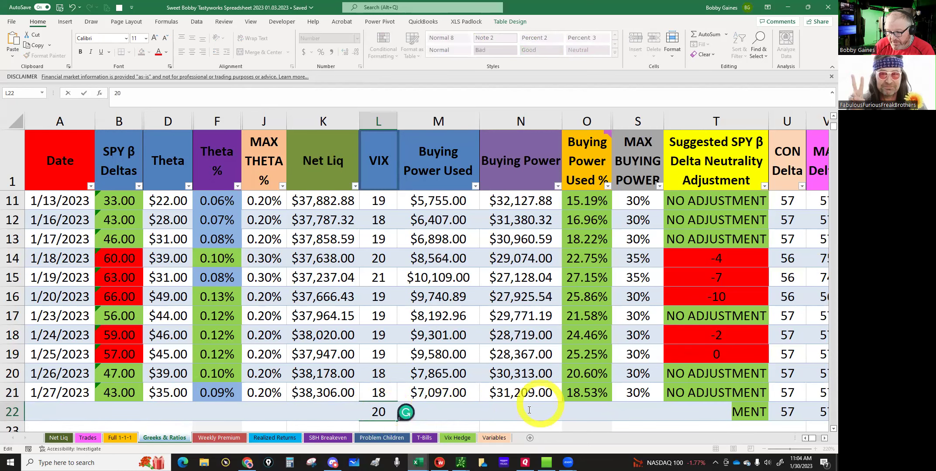
scroll(505, 419, down, 1)
scroll(505, 419, down, 2)
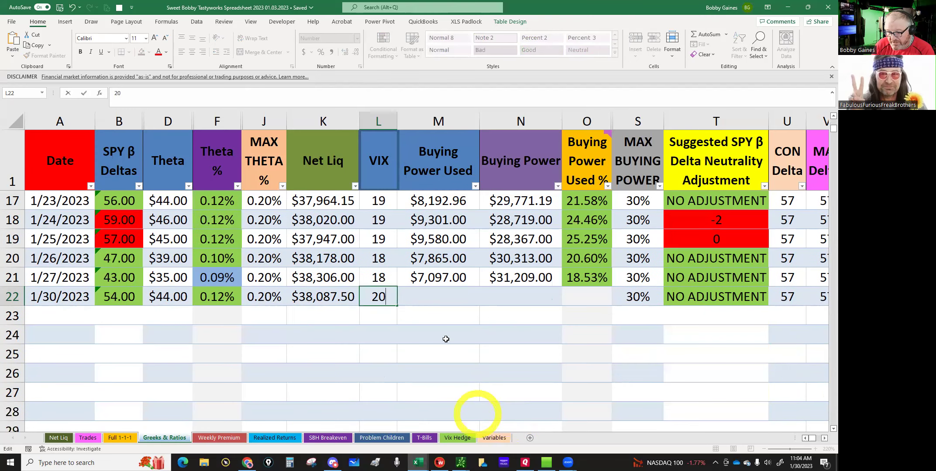
click(439, 299)
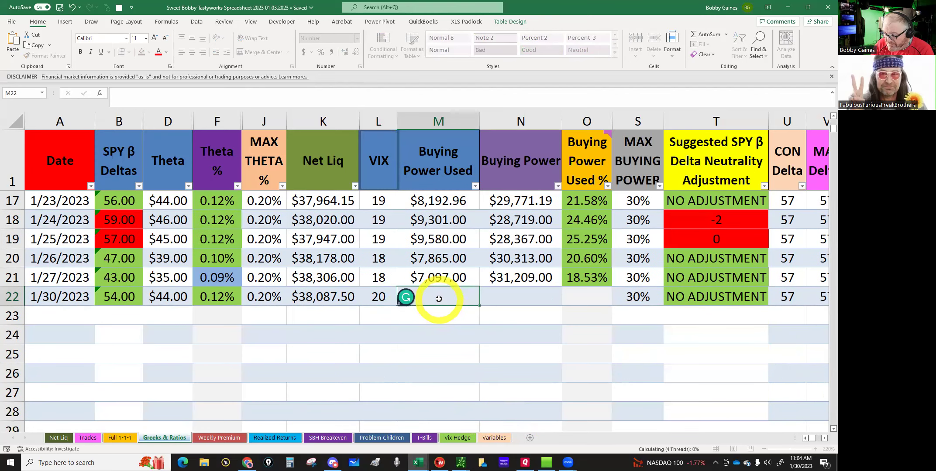
text(7811)
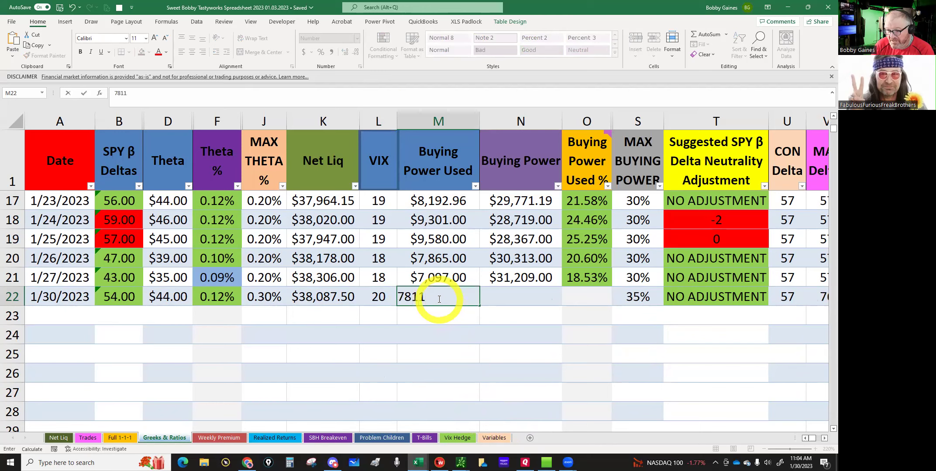
key(Return)
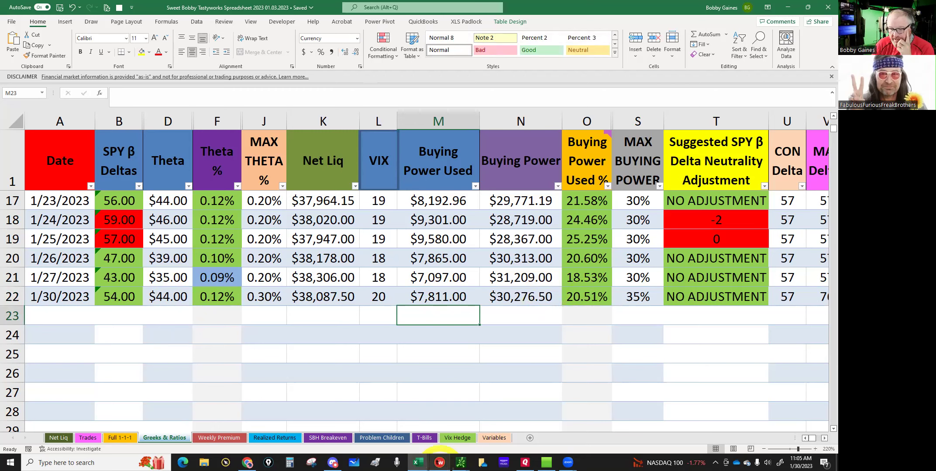
Check the CON Delta formula in the 1/30/2023 row, then switch to tastyworks and review the individual option positions under /MESM3.
mouse_move(440, 458)
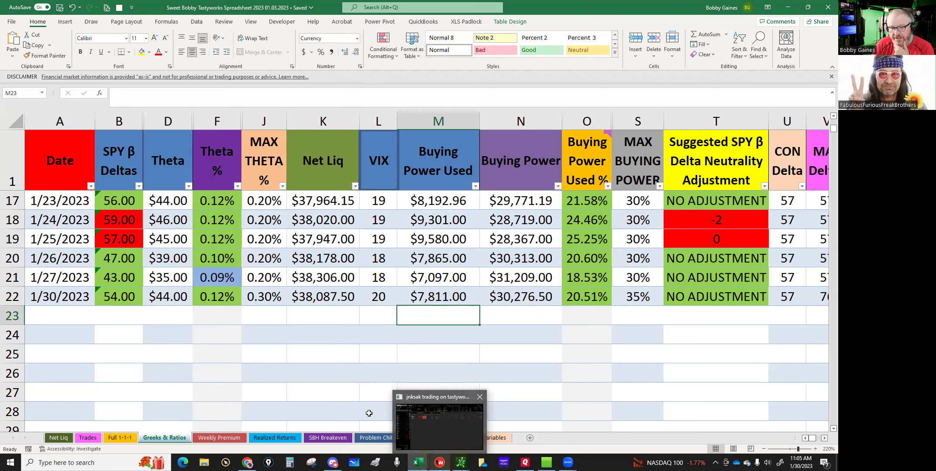
click(788, 297)
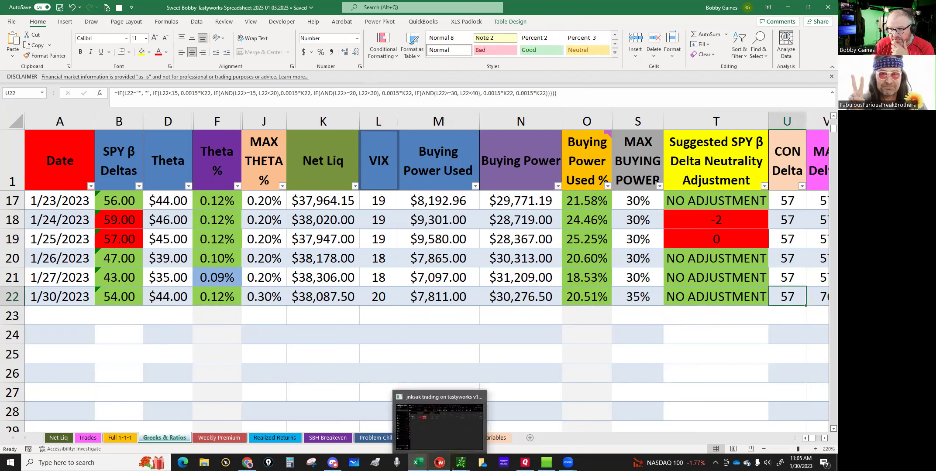
click(440, 462)
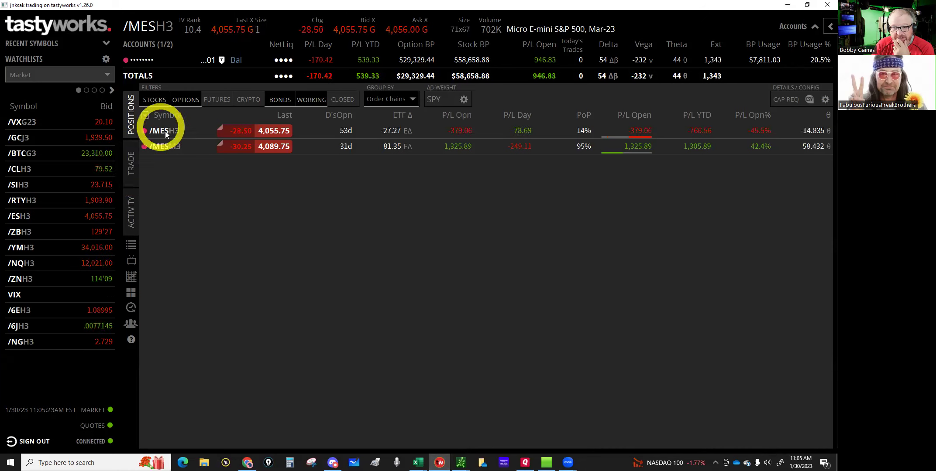
click(167, 149)
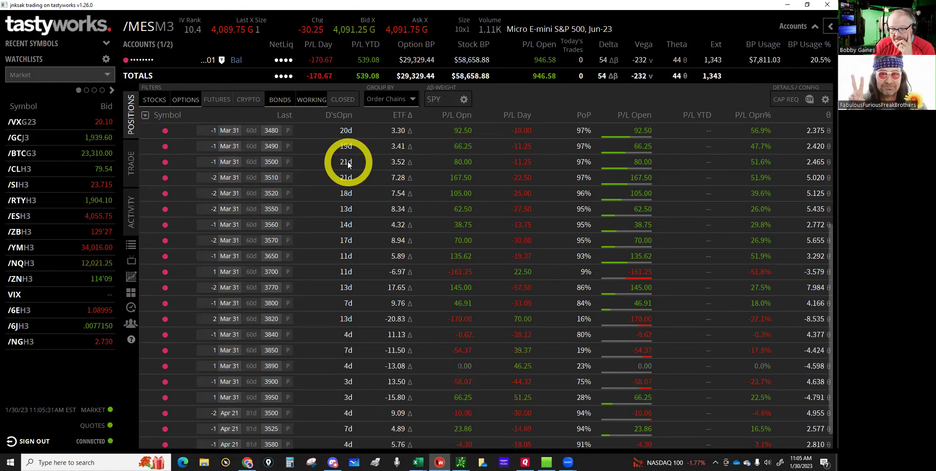
scroll(347, 162, down, 3)
scroll(347, 161, up, 3)
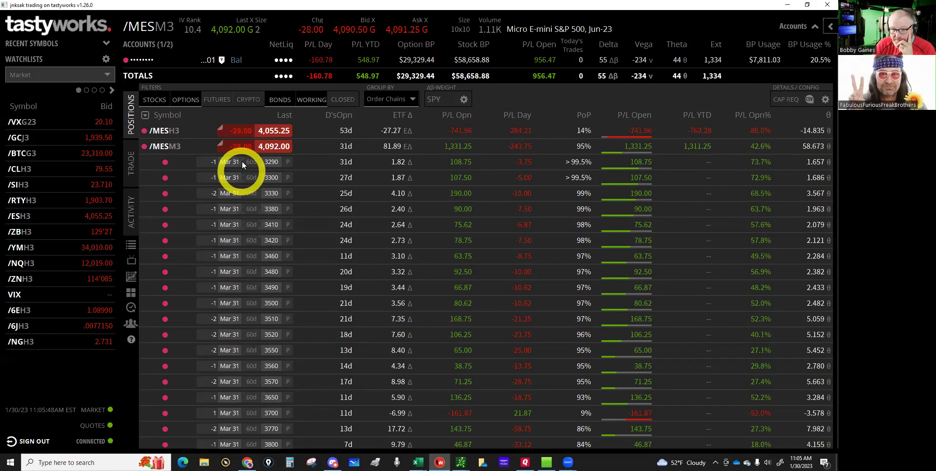
Close the short Mar 31 3290 put in /MESM3 by sending a buy-to-close day order at a limit of 8.00.
right_click(242, 162)
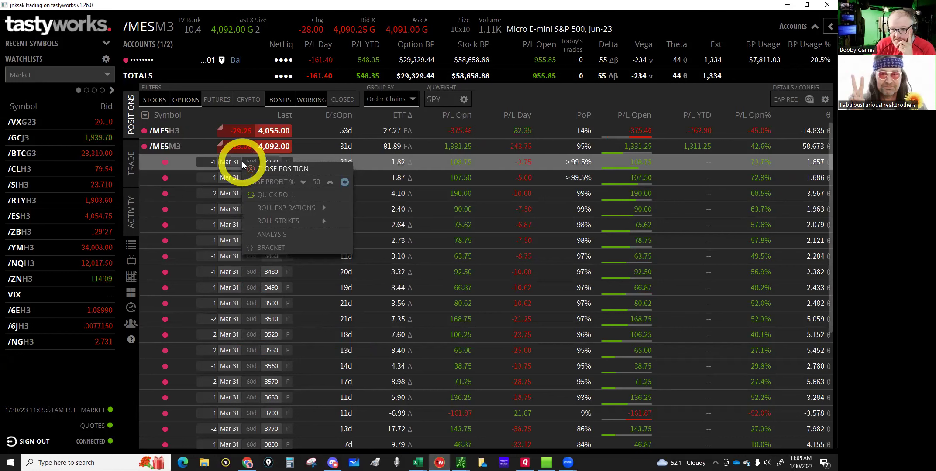
click(271, 169)
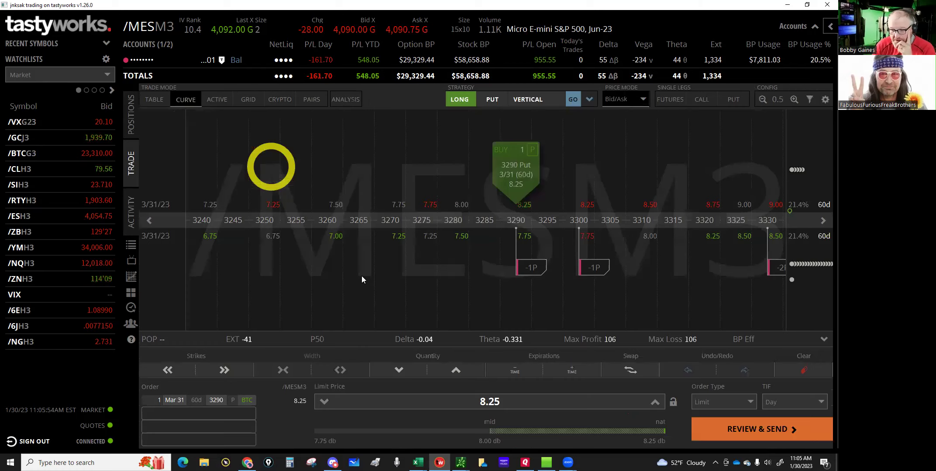
click(320, 402)
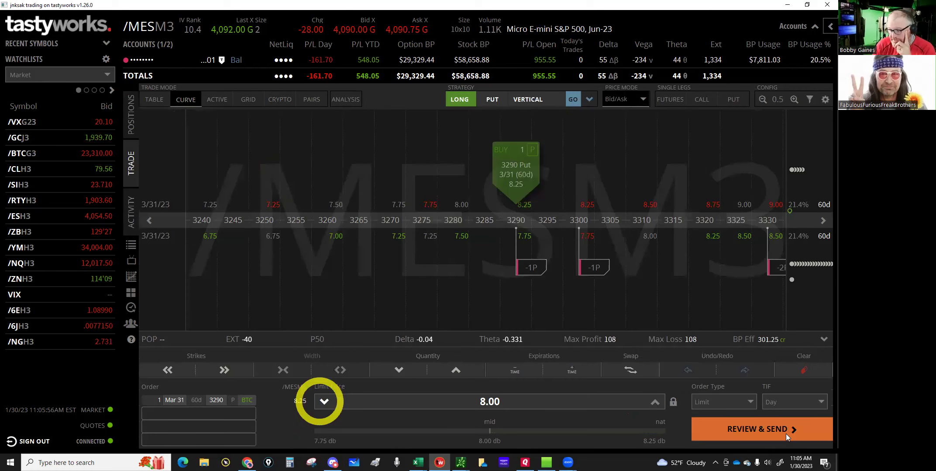
click(746, 433)
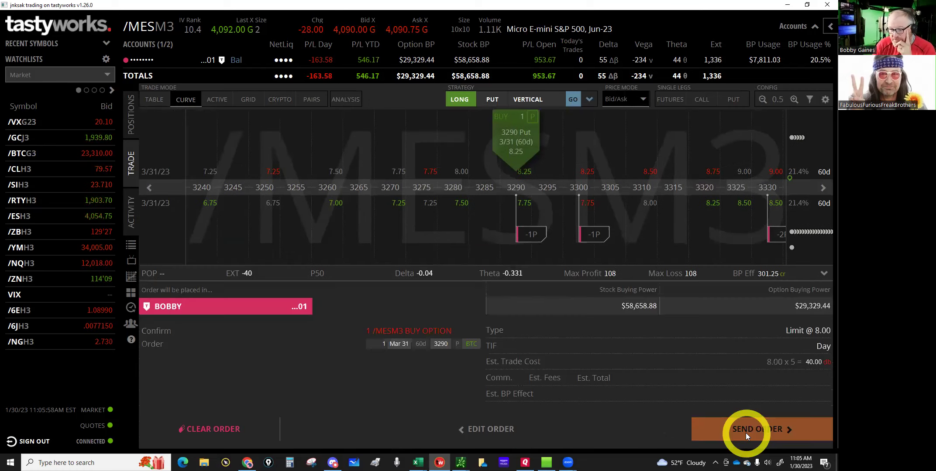
click(746, 433)
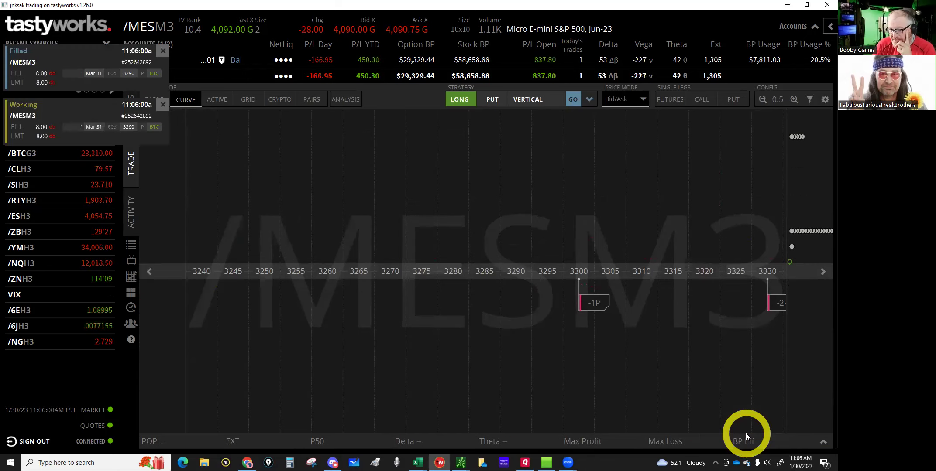
Review the account's order activity for the Mar 31 3290 put closing order.
click(132, 217)
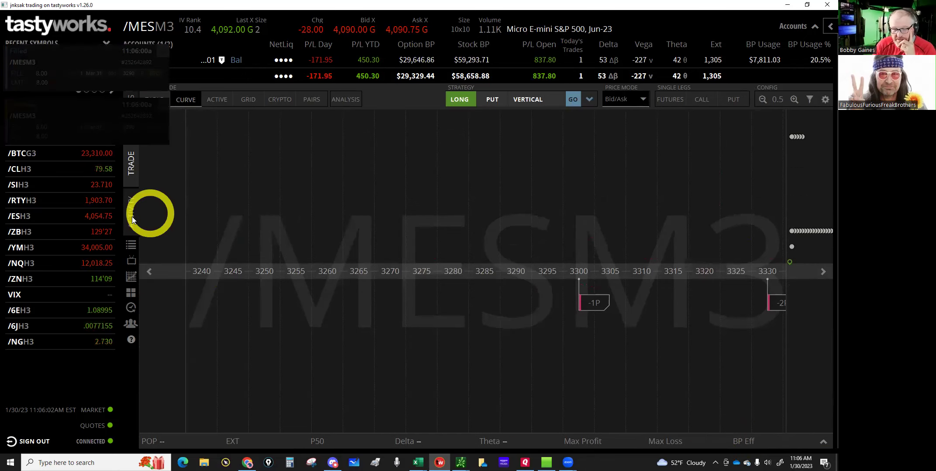
click(185, 99)
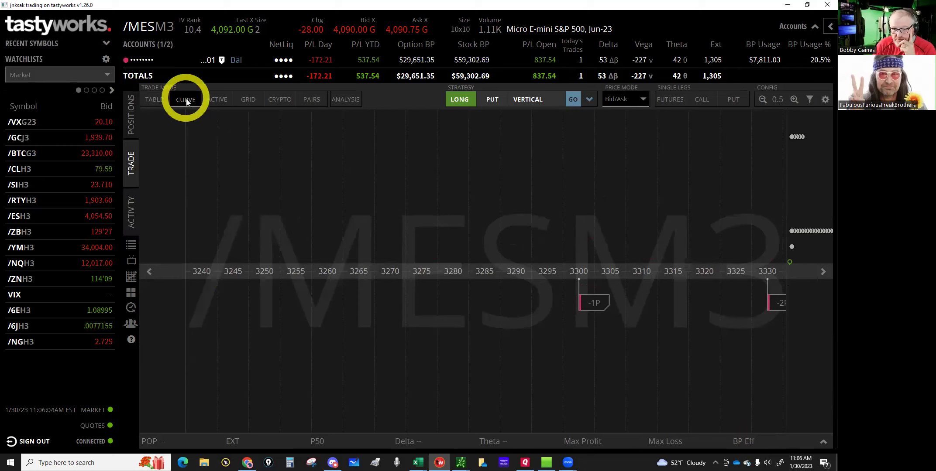
click(154, 99)
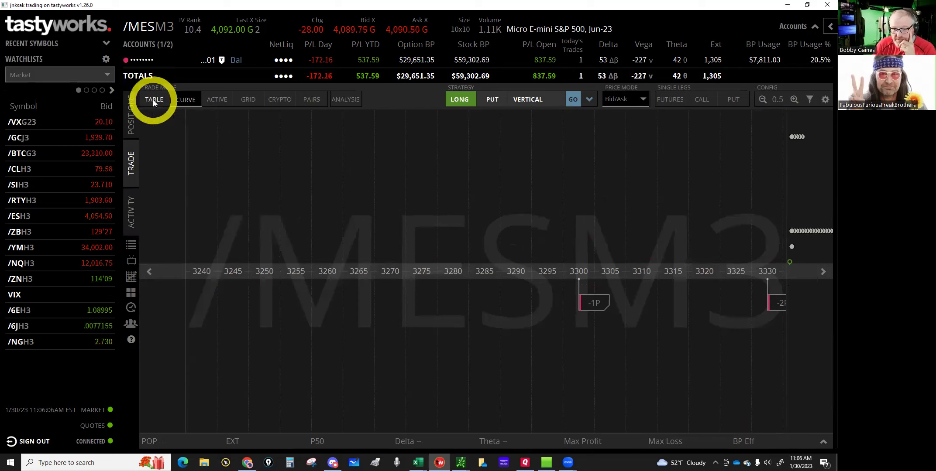
click(183, 100)
click(177, 99)
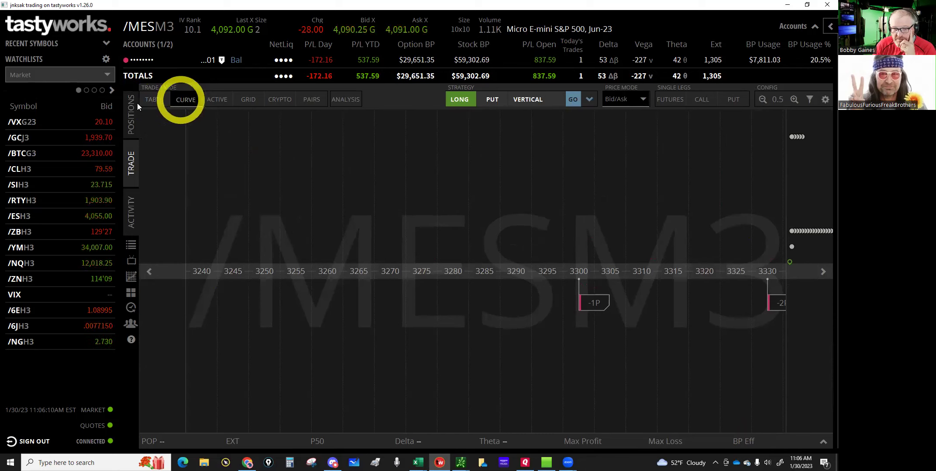
click(153, 100)
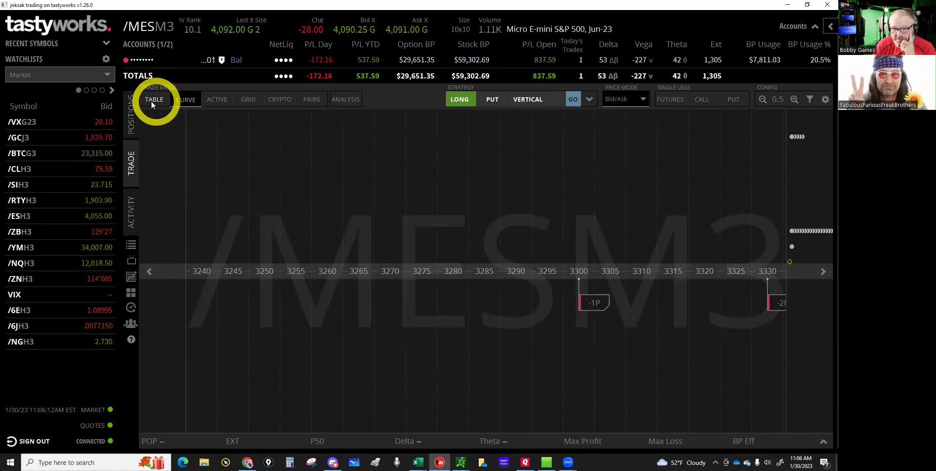
click(185, 100)
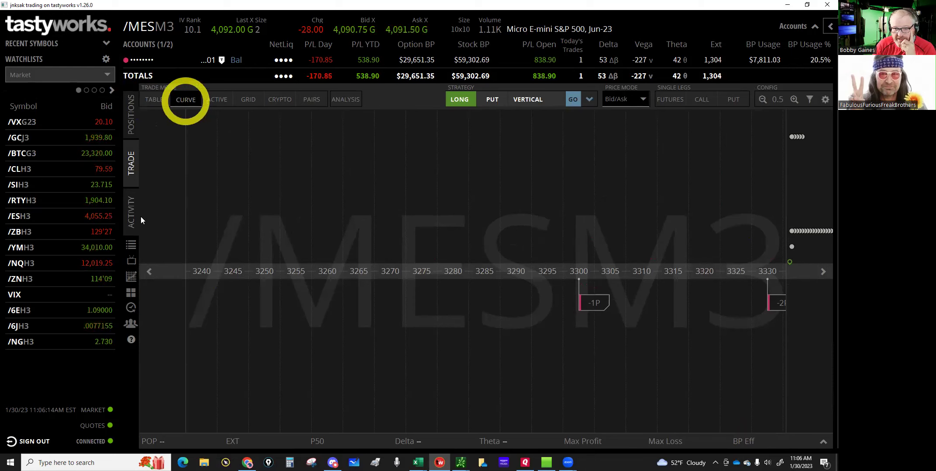
click(130, 212)
click(173, 127)
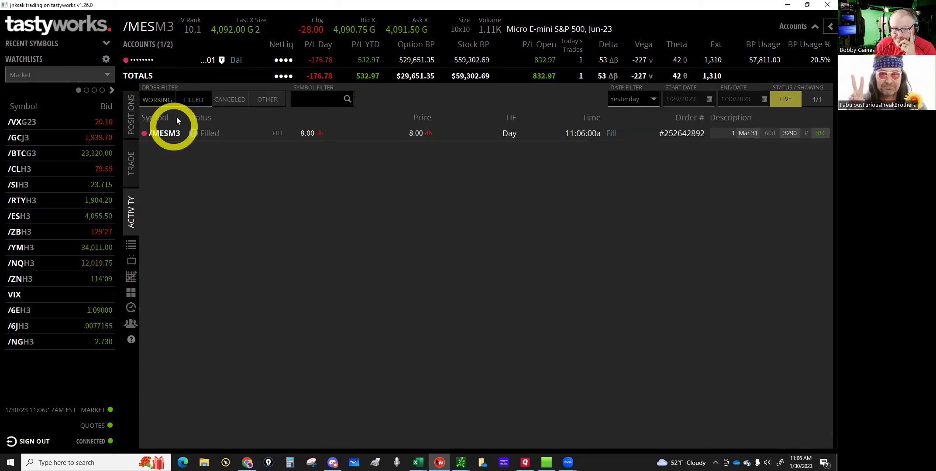
Start an order to sell the 3630 put in the Apr 28, 2023 /MESM3 option chain.
click(132, 161)
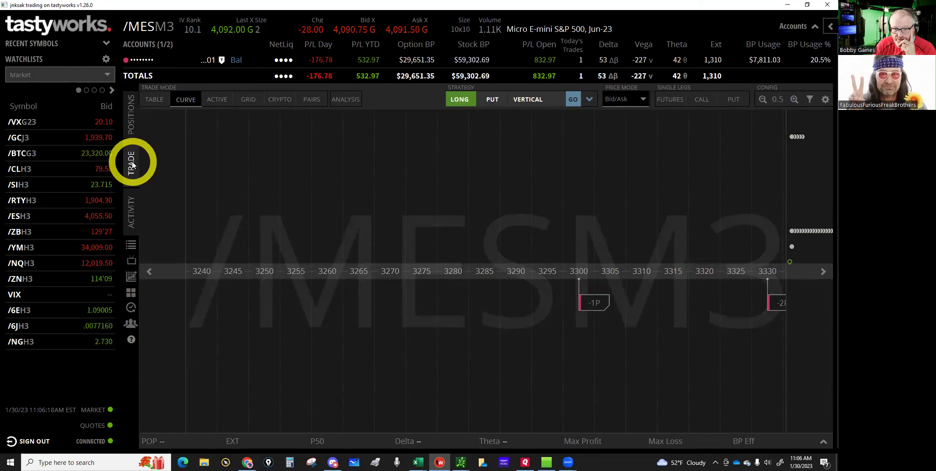
click(156, 100)
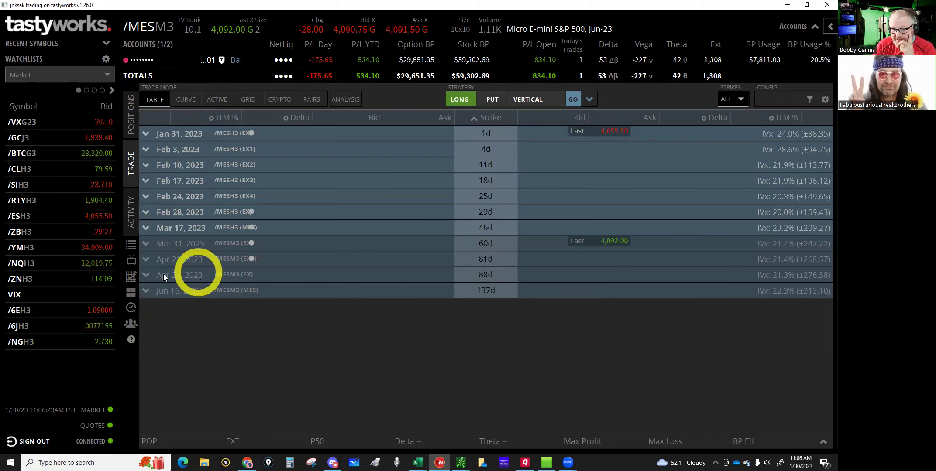
click(463, 278)
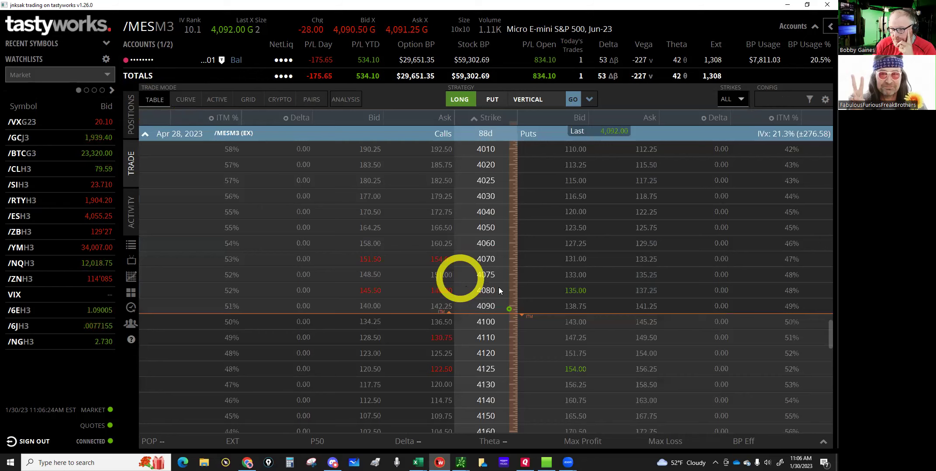
scroll(498, 287, up, 10)
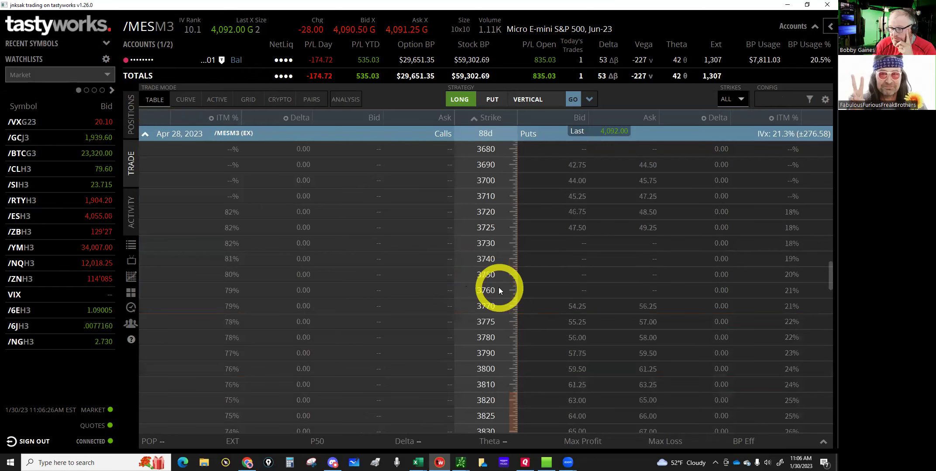
scroll(499, 287, up, 2)
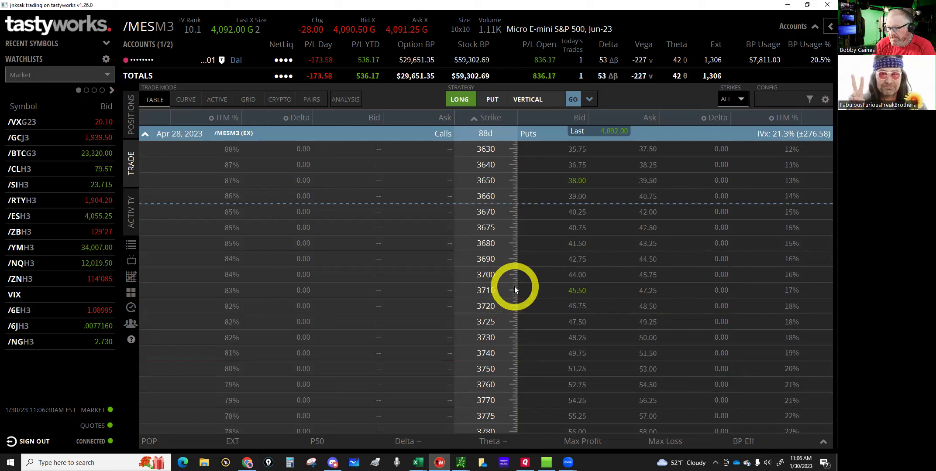
scroll(720, 255, up, 2)
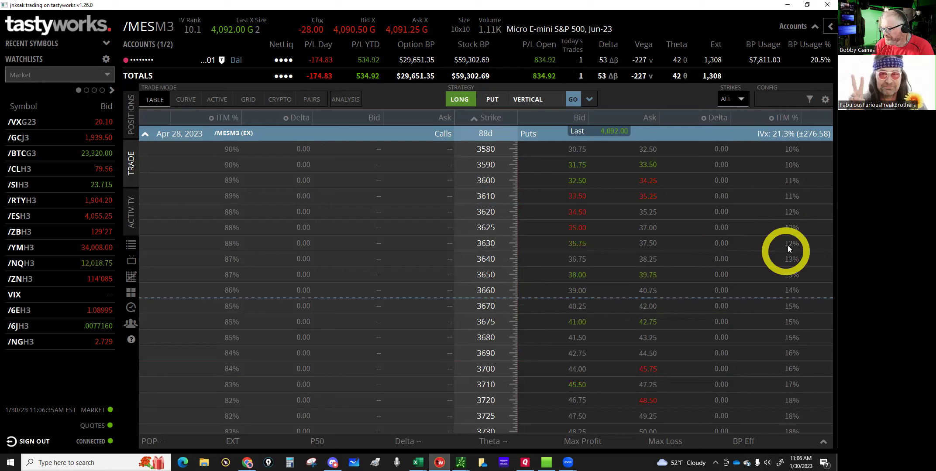
click(577, 243)
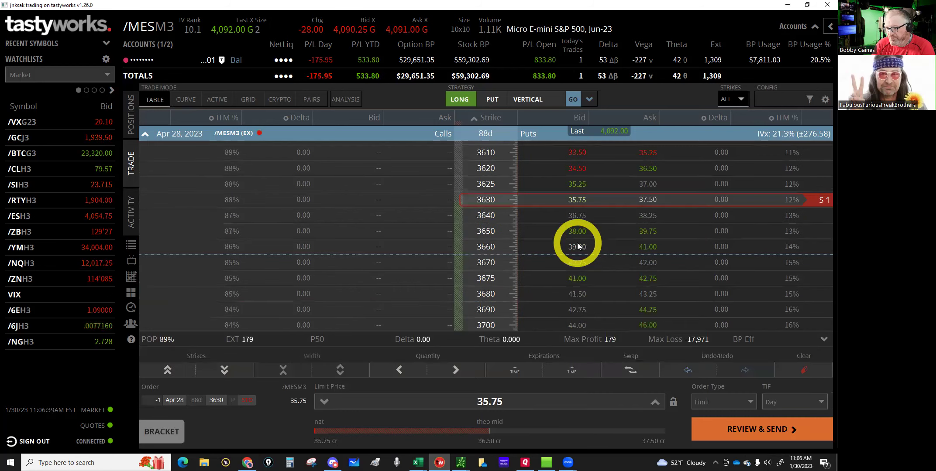
Set the Apr 28 3630 put order to quantity 2 at a limit of 36.25 and send it as a day order.
click(656, 402)
click(655, 402)
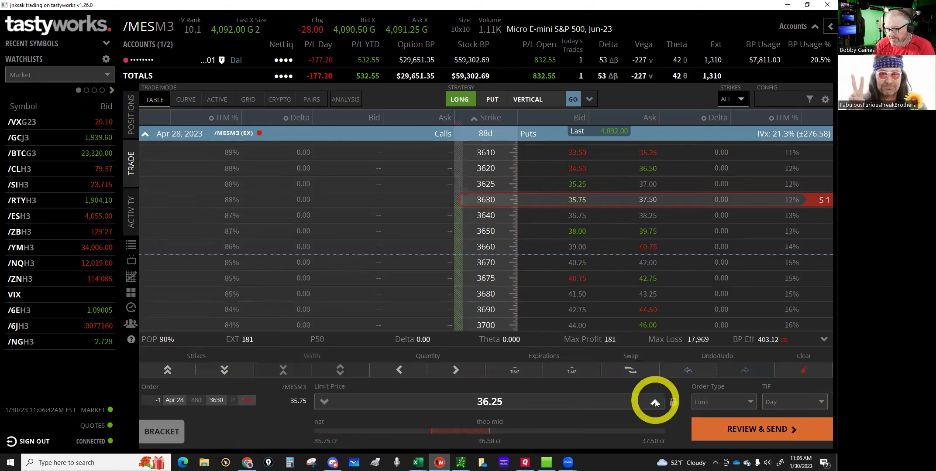
click(655, 401)
click(324, 402)
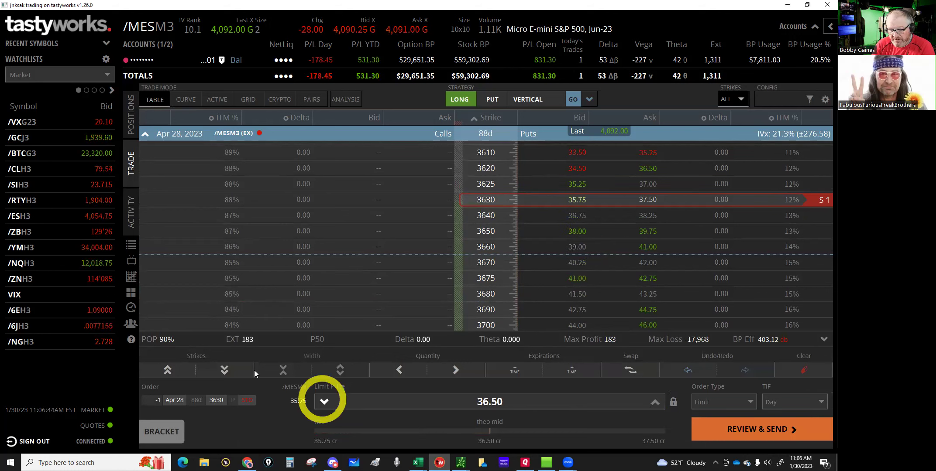
click(340, 370)
click(454, 370)
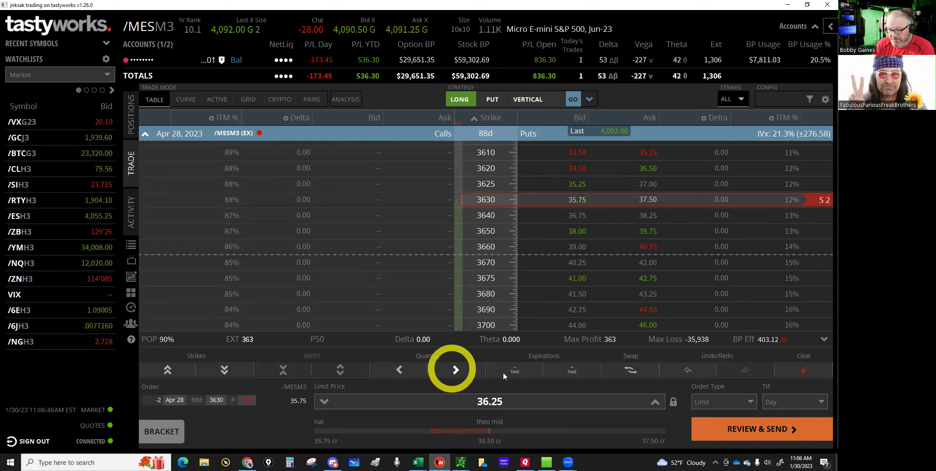
click(737, 430)
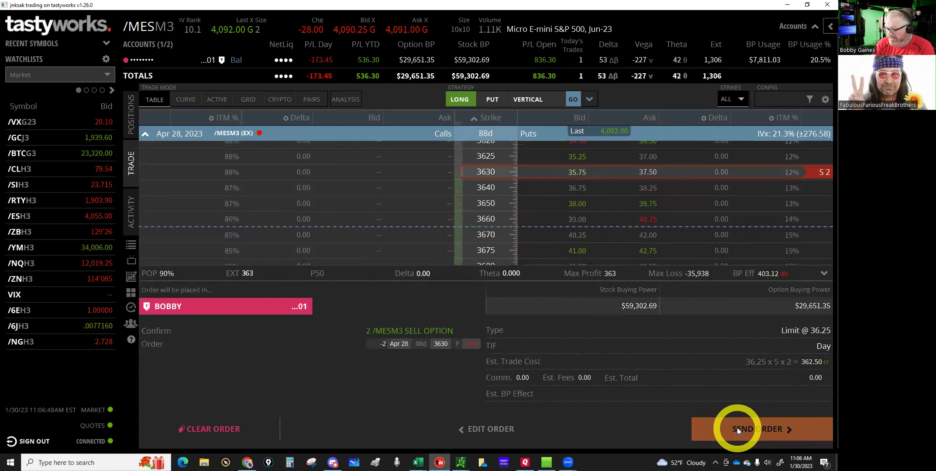
click(737, 429)
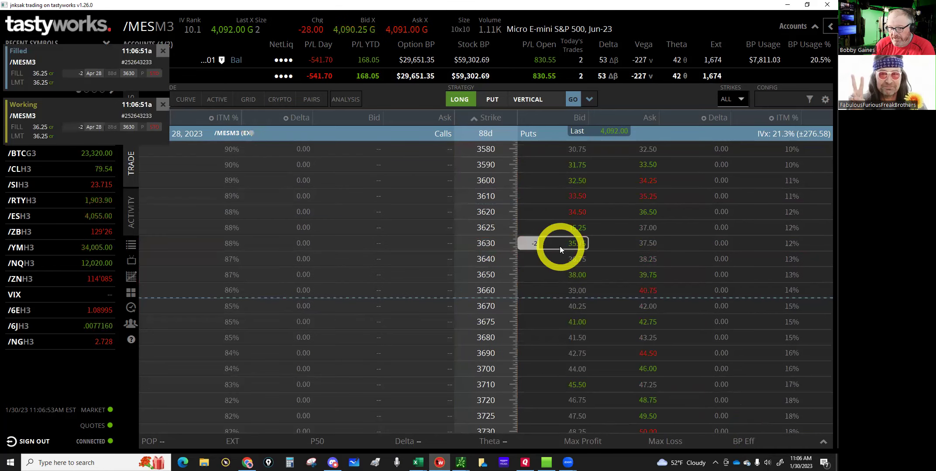
Build a long put vertical in the Mar 31, 2023 /MESM3 chain, buying the 4080 put and selling the 4030 put.
click(143, 143)
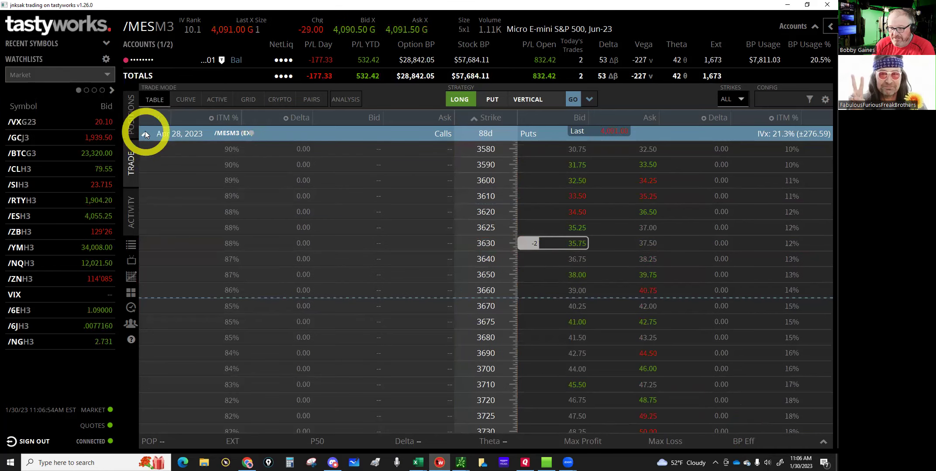
click(497, 274)
click(494, 243)
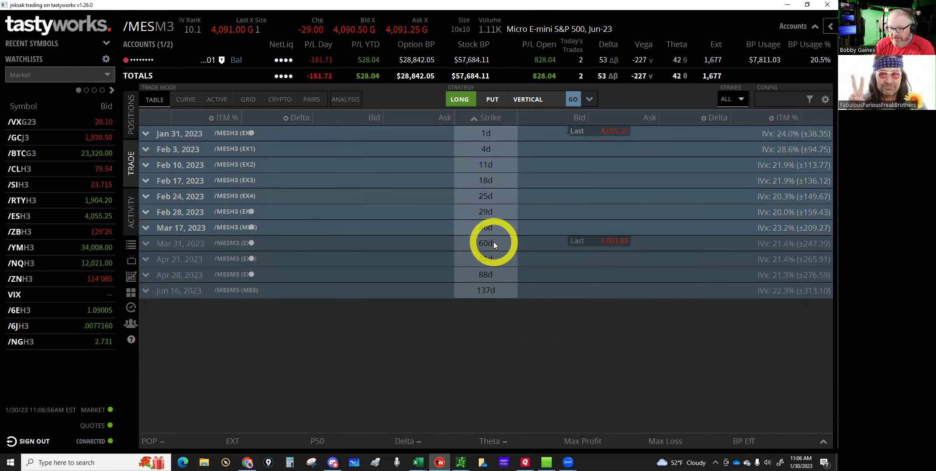
click(174, 242)
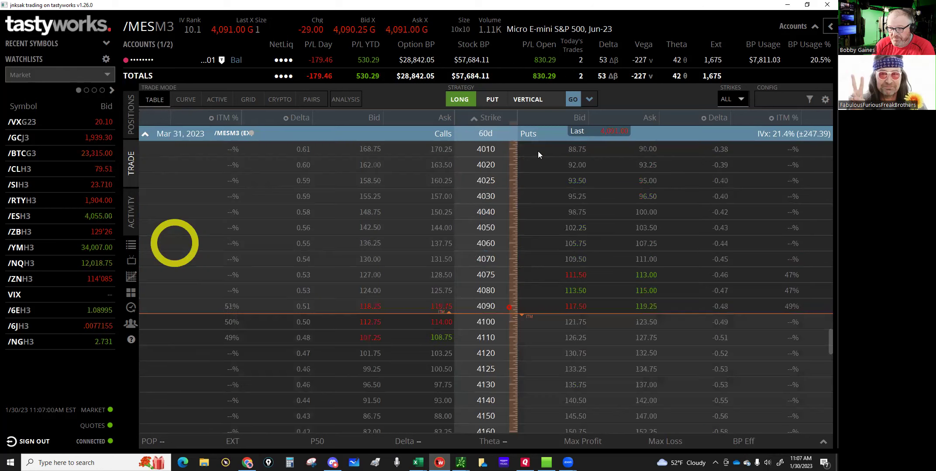
click(564, 100)
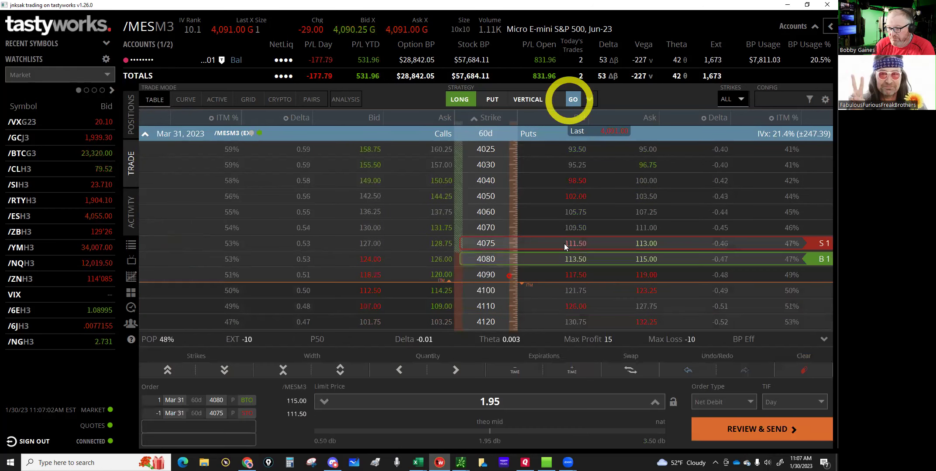
click(564, 243)
click(562, 191)
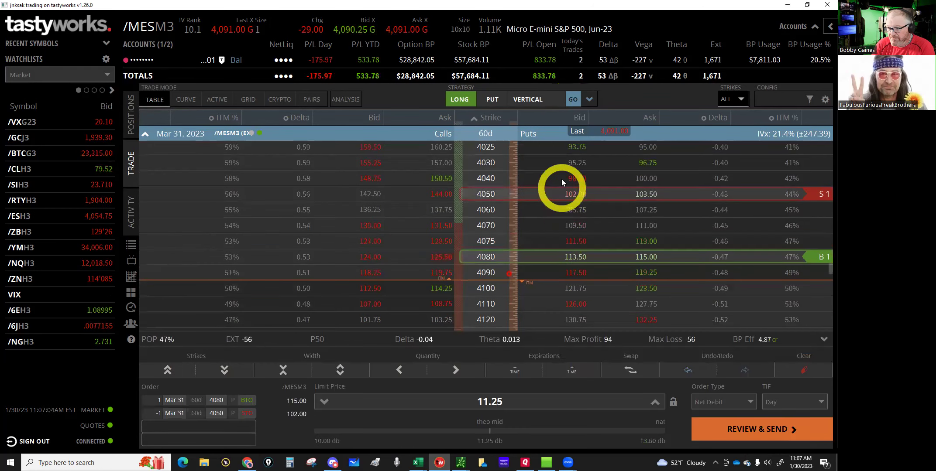
click(561, 164)
Shift the Mar 31 put vertical to lower strikes, with the long put at 3970 and the short put at 3920.
click(172, 362)
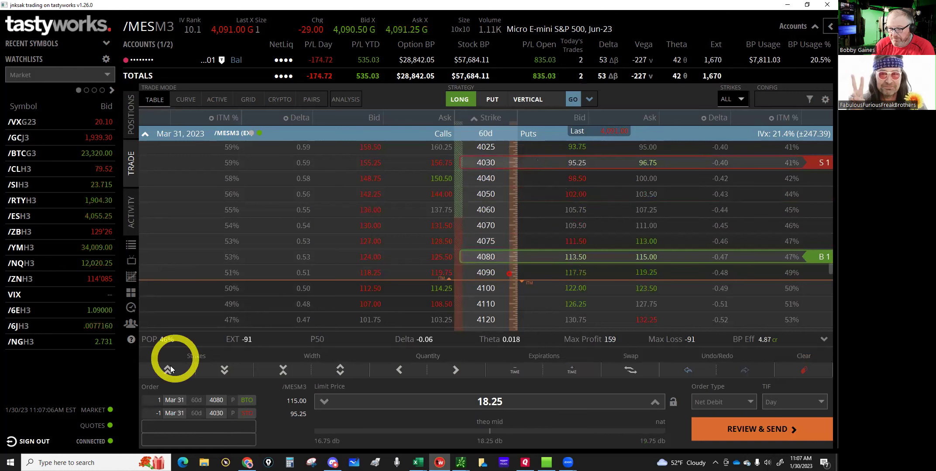
click(170, 368)
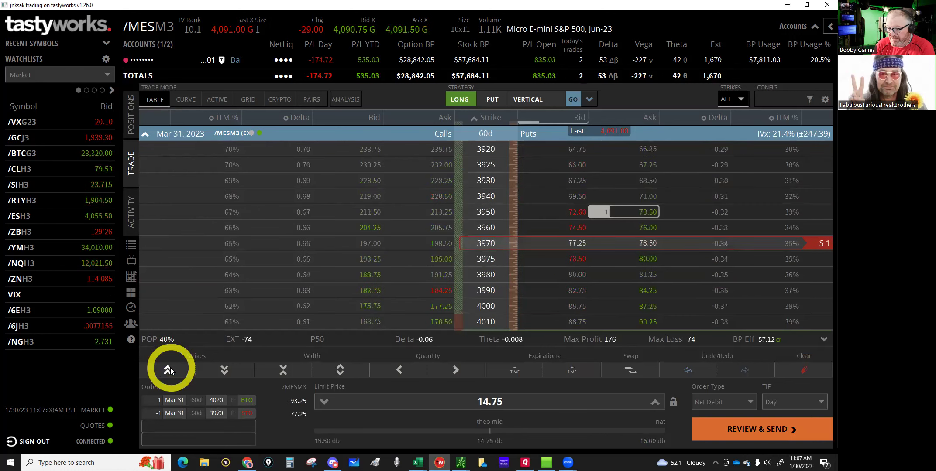
click(171, 368)
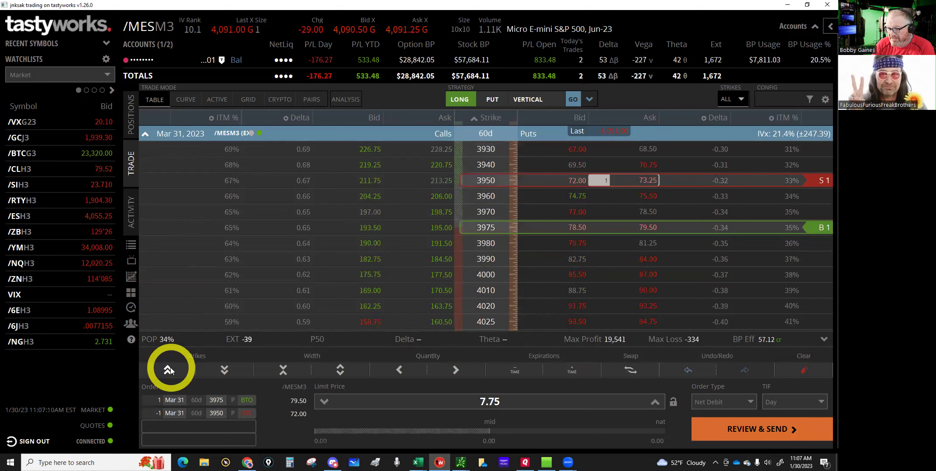
click(542, 212)
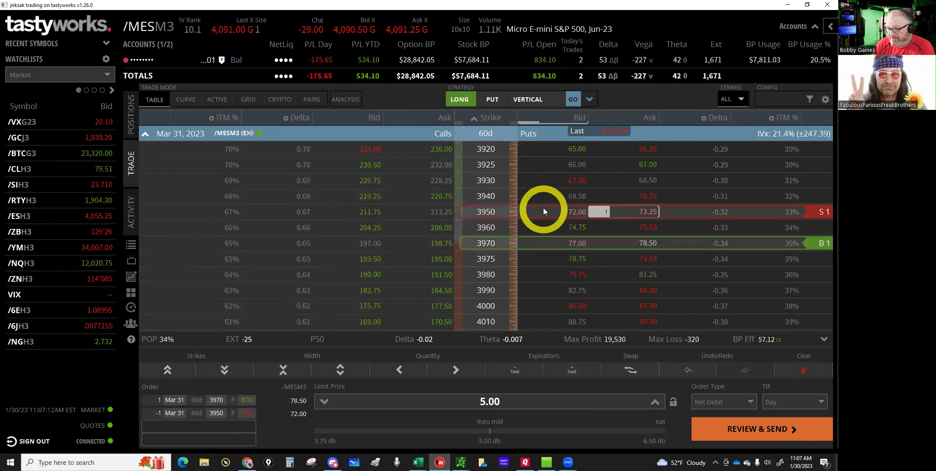
click(538, 149)
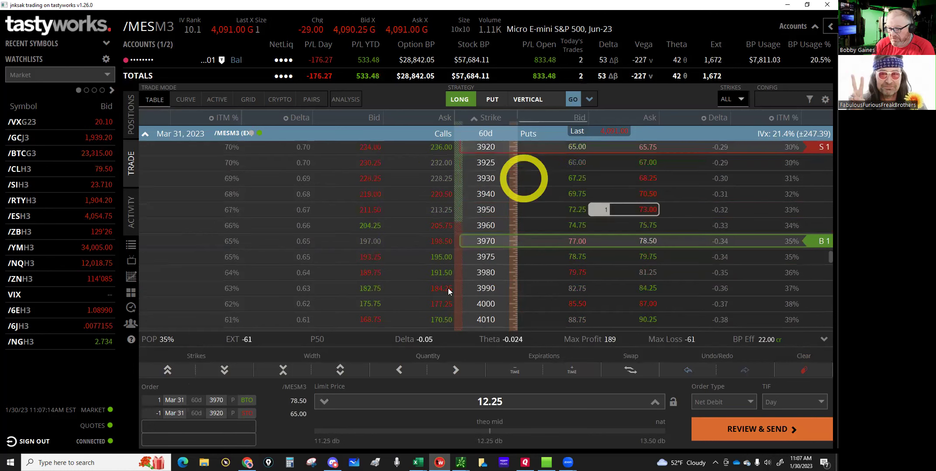
Lower the put vertical's strikes further, placing the long leg at 3930 and the short leg at 3880.
click(165, 373)
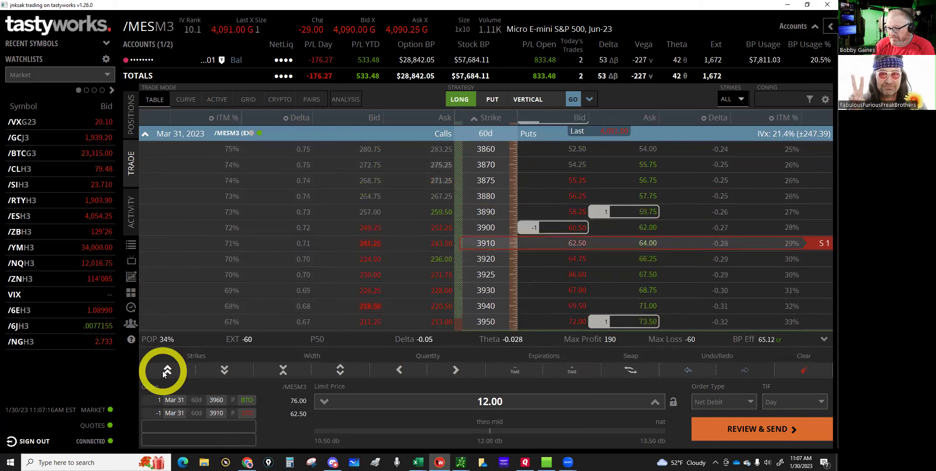
click(165, 372)
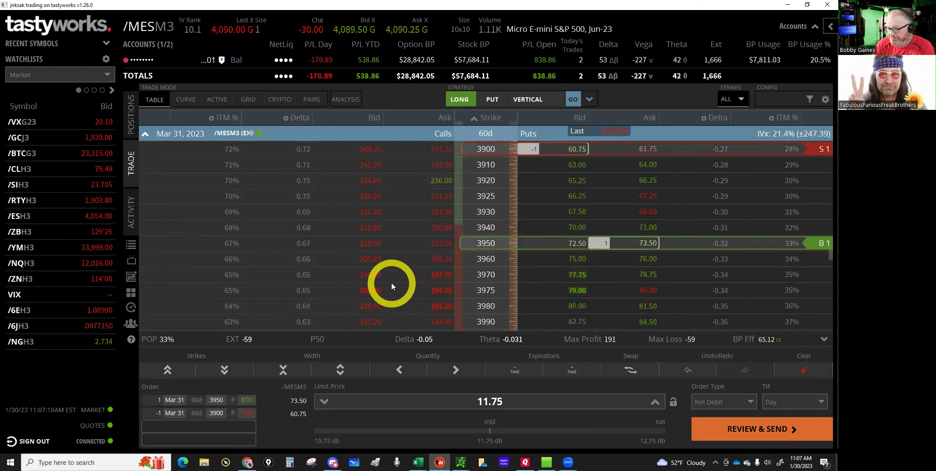
scroll(609, 212, up, 1)
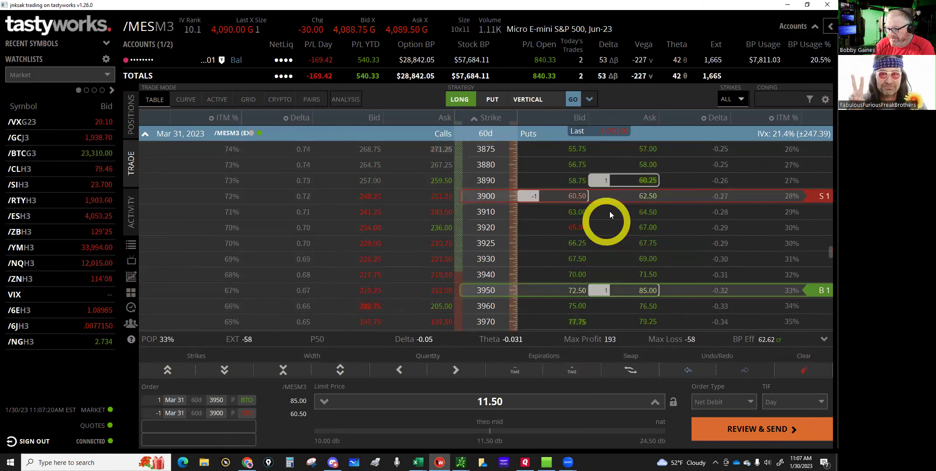
drag(613, 197, 609, 164)
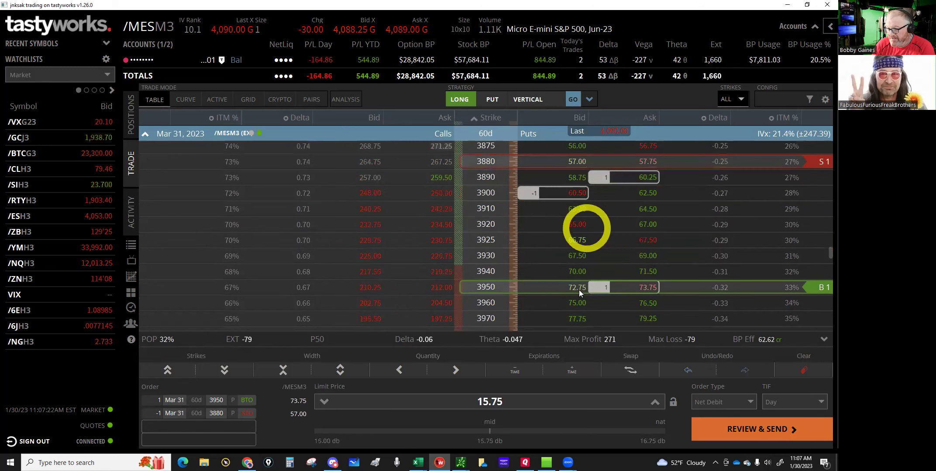
drag(581, 258, 581, 258)
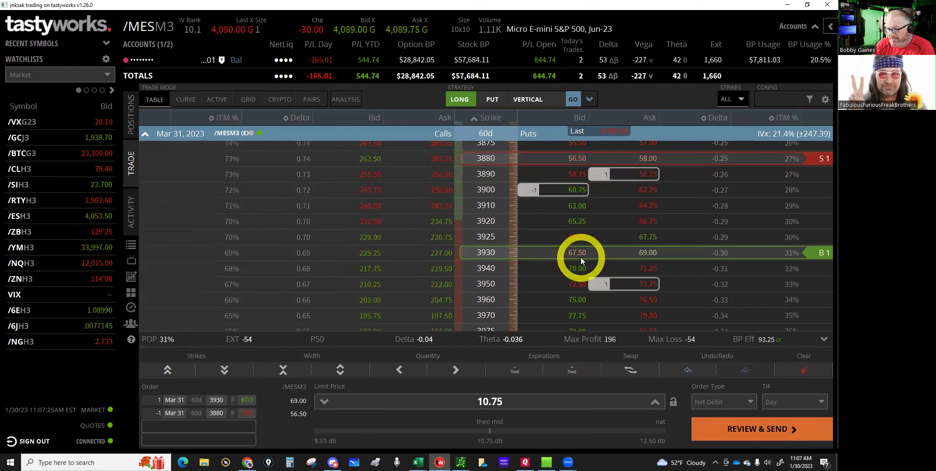
Move both legs of the vertical down to a long 3910 put and a short 3860 put.
scroll(311, 300, up, 1)
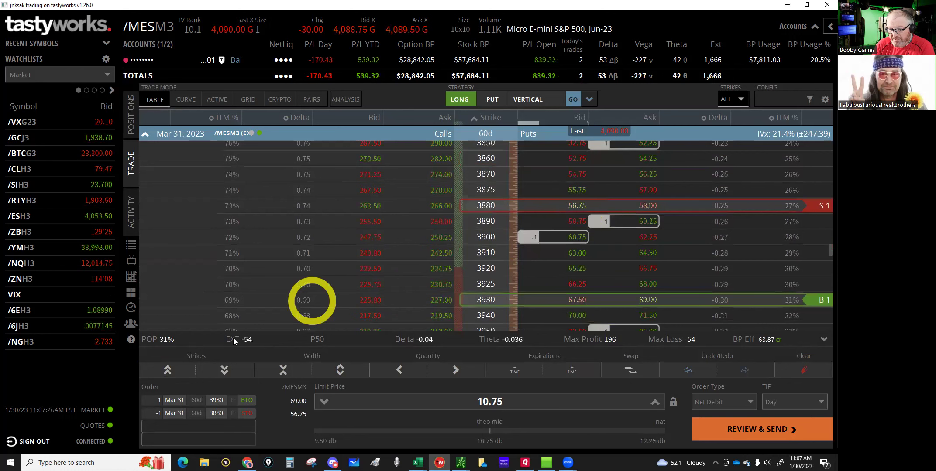
click(172, 370)
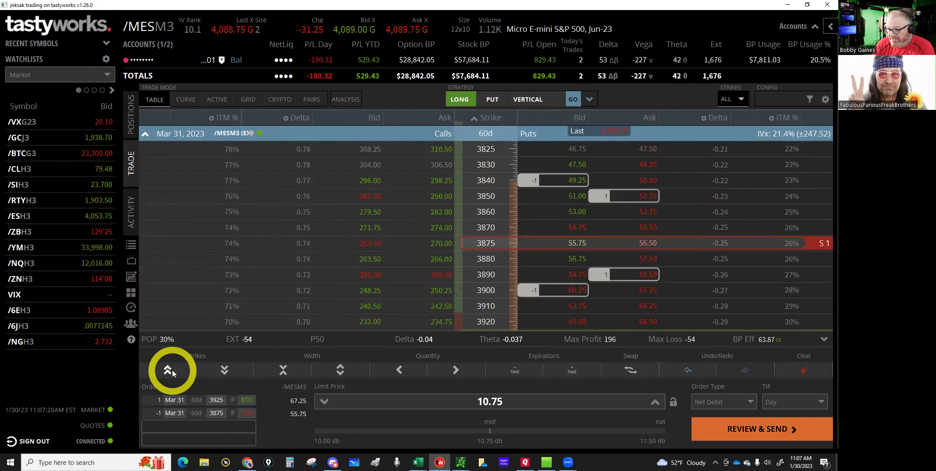
click(172, 371)
click(172, 371)
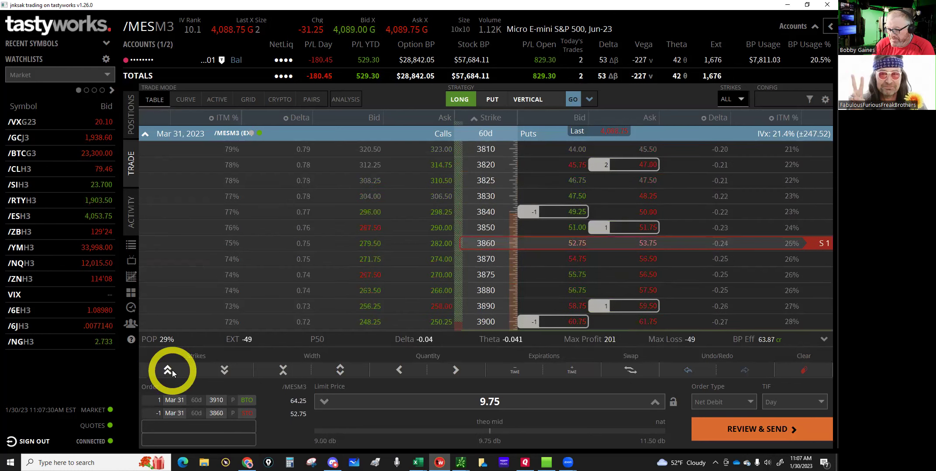
Check the spread's strikes against existing positions, then send the 3910/3860 put vertical as a day order at a net debit of 10.25.
scroll(465, 291, up, 1)
scroll(465, 293, down, 1)
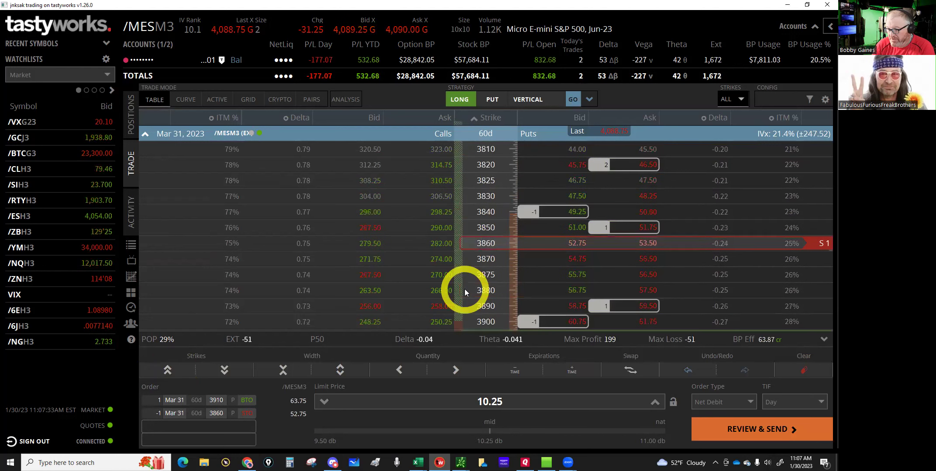
scroll(531, 289, down, 1)
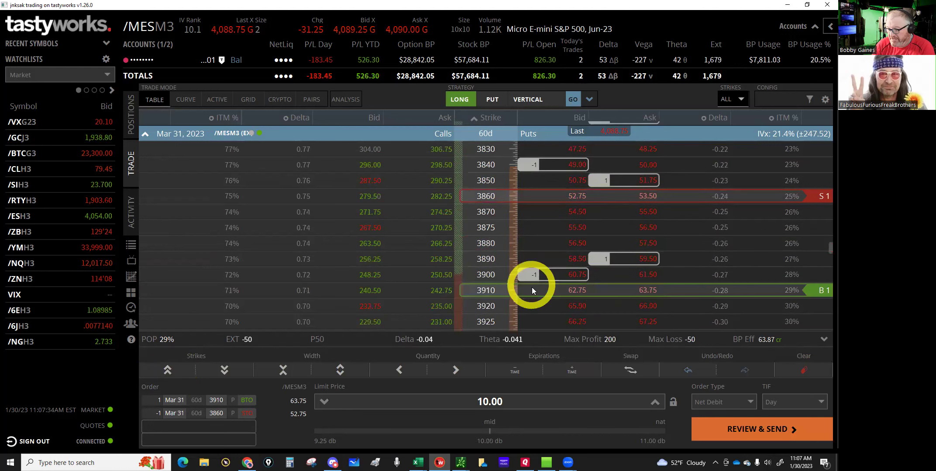
click(738, 420)
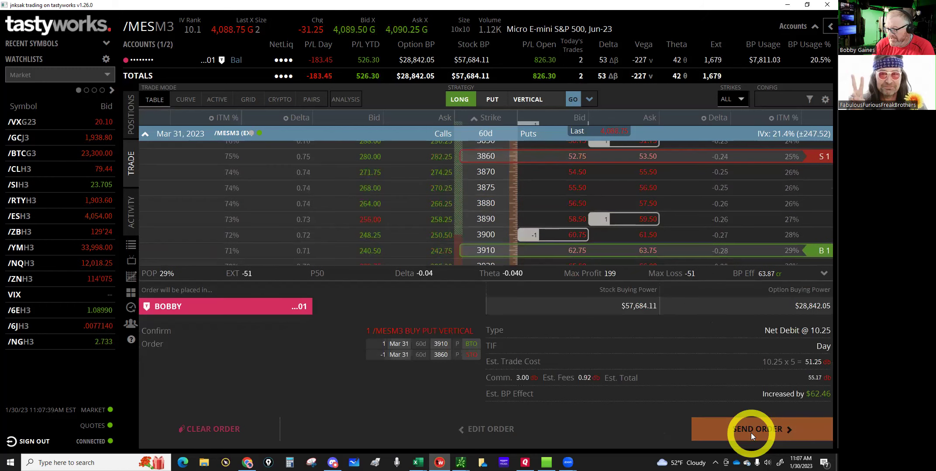
click(751, 434)
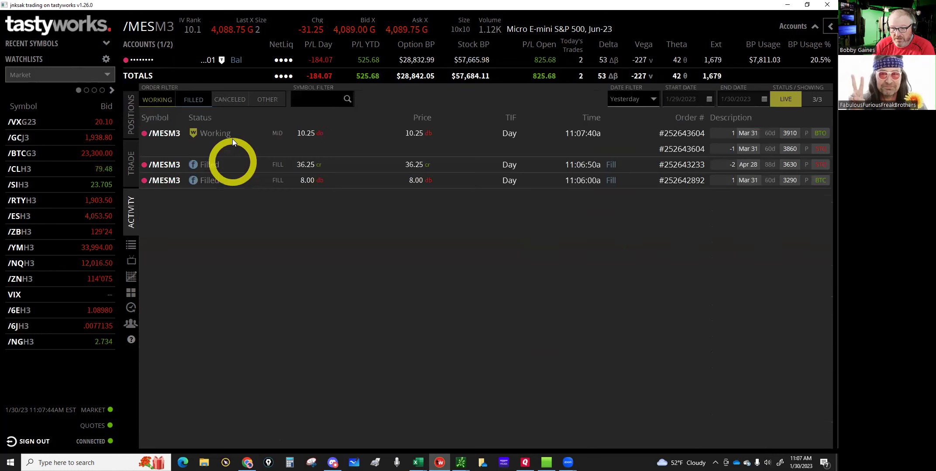
Cancel the working 3910/3860 put vertical, then rebuild it for Mar 31 and send it as a day order at a net debit of 10.25.
right_click(224, 133)
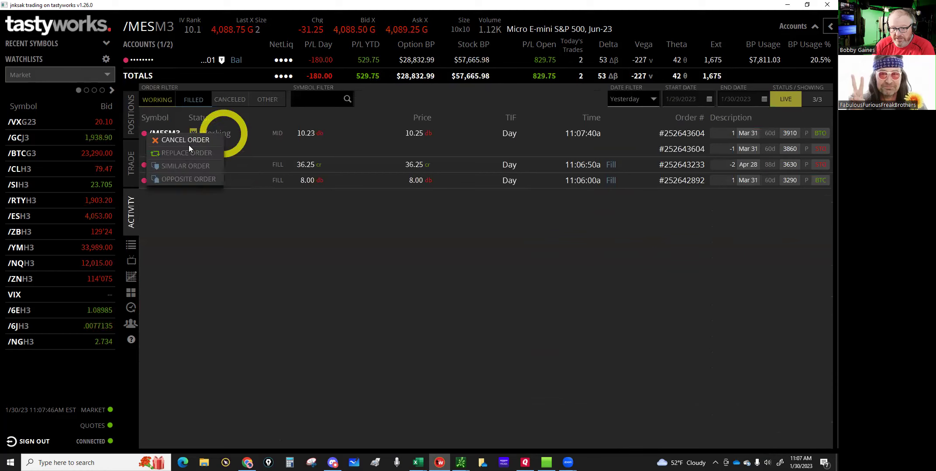
click(188, 145)
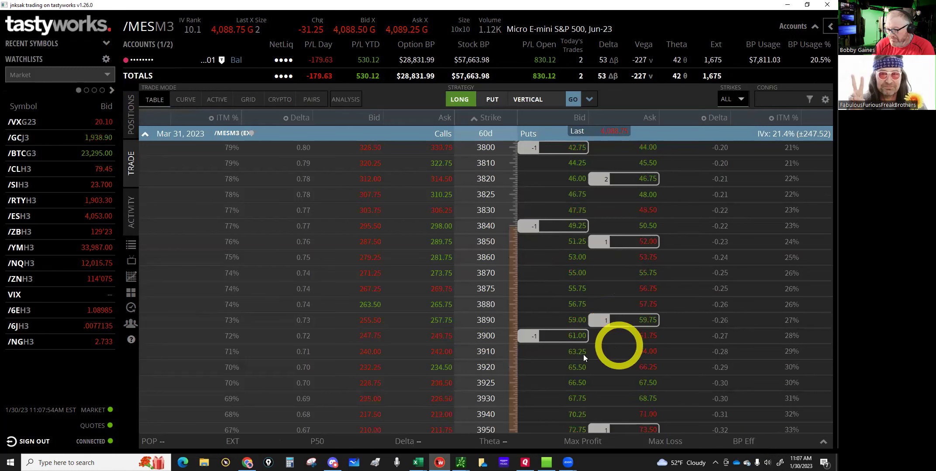
click(642, 351)
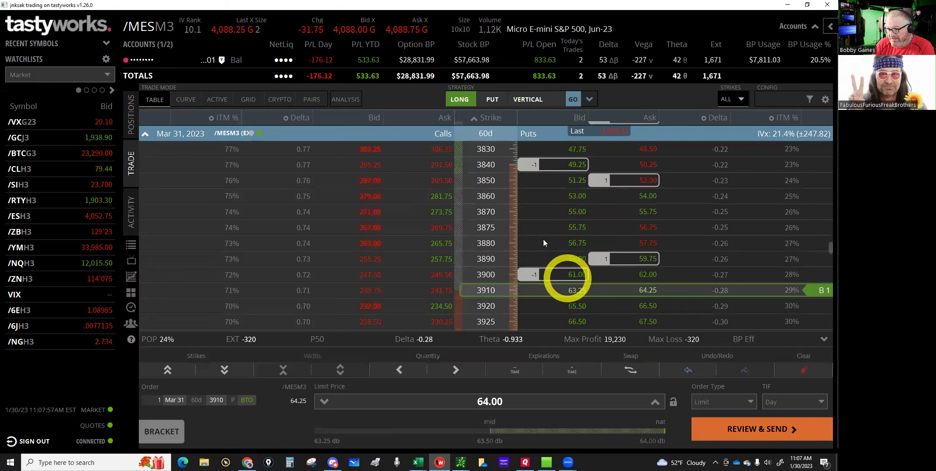
click(574, 197)
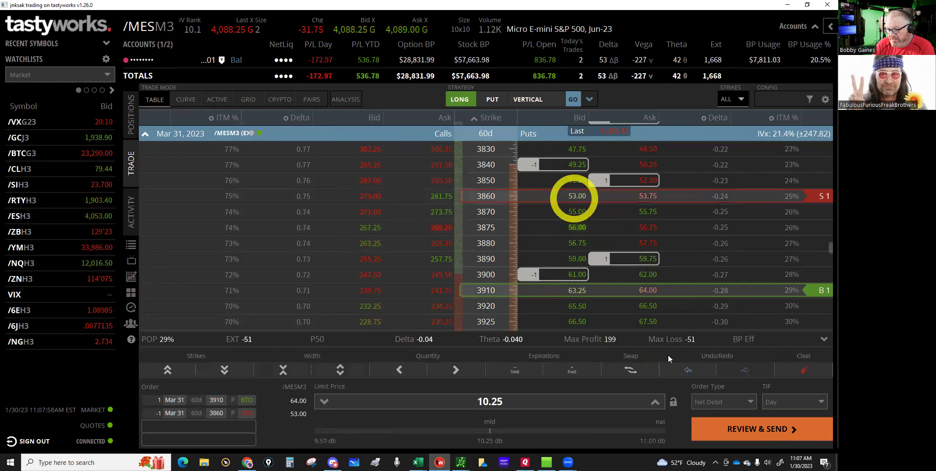
click(665, 381)
click(742, 431)
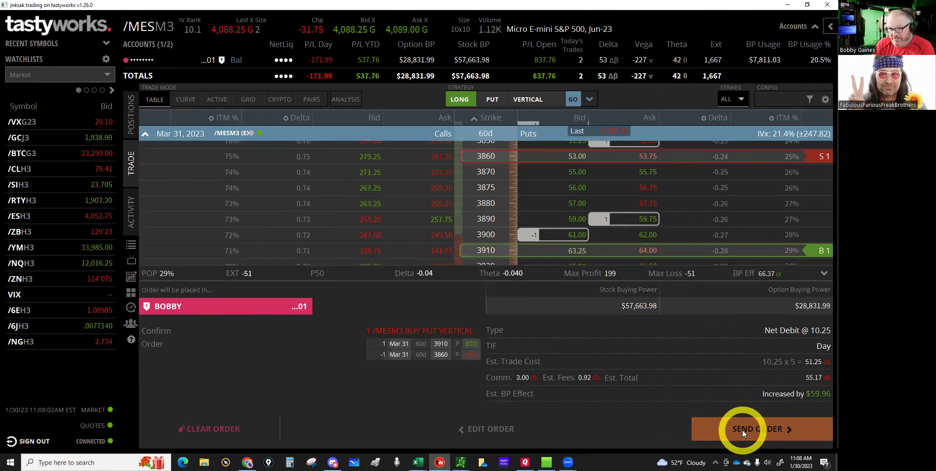
click(742, 430)
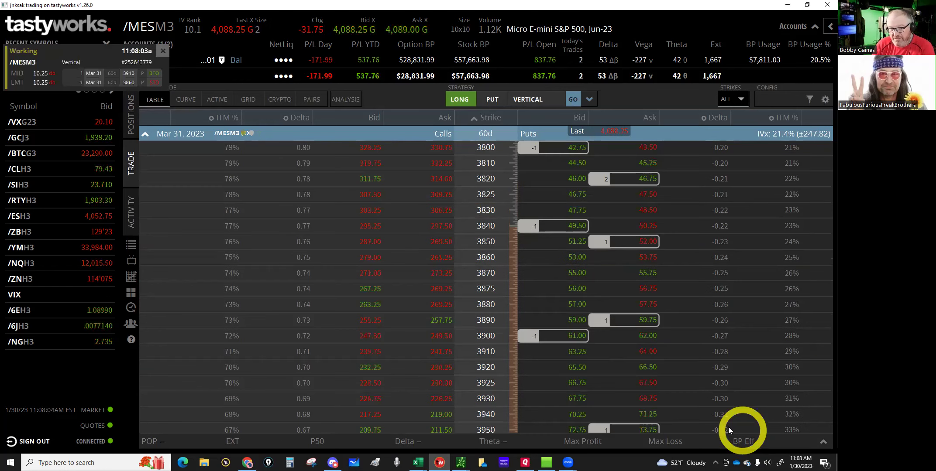
Replace the working 3910/3860 put vertical order with one at a net debit of 10.50 and send it.
click(127, 219)
click(210, 141)
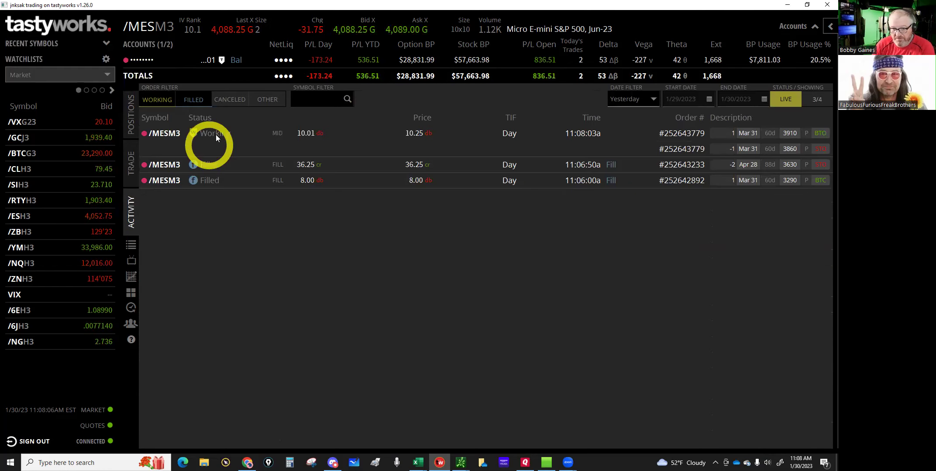
click(195, 154)
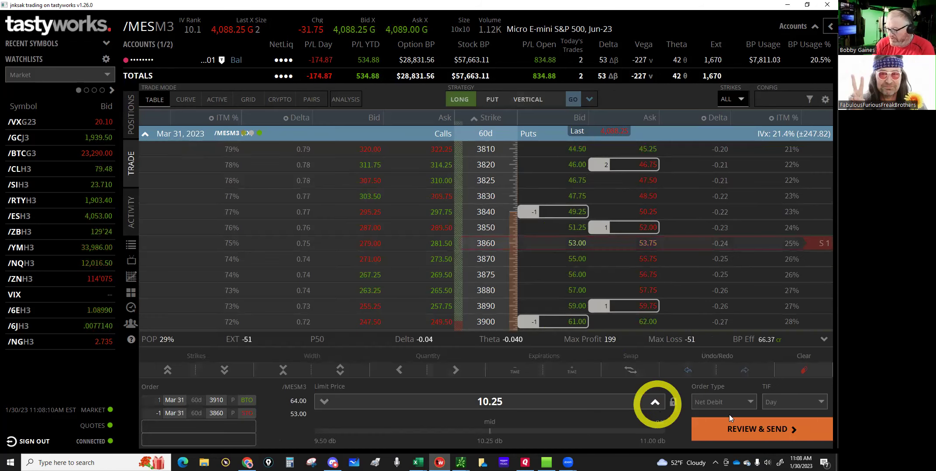
click(655, 402)
click(739, 426)
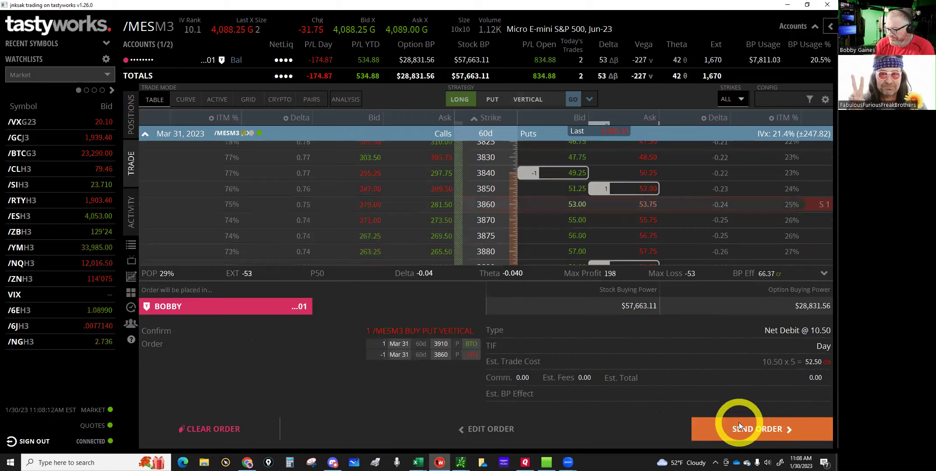
click(739, 424)
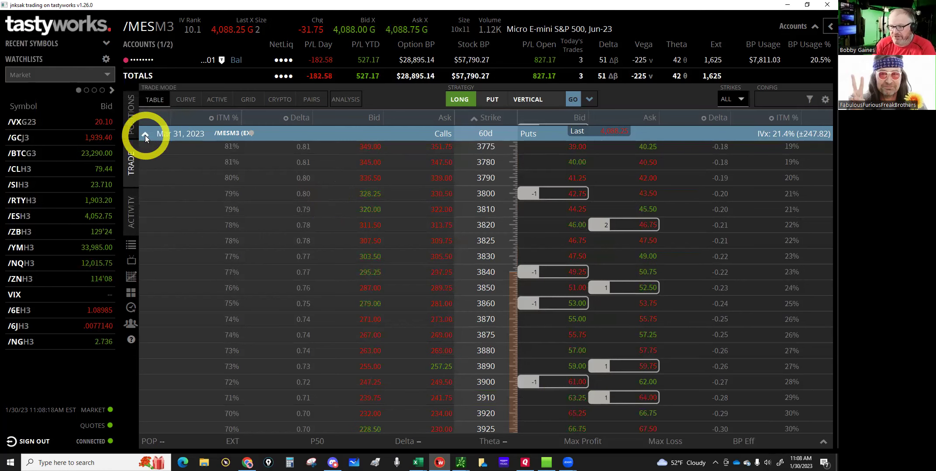
Switch from the Mar 31 chain to the Feb 10, 2023 expiration and add a long 3380 put to a new order.
click(144, 135)
click(490, 221)
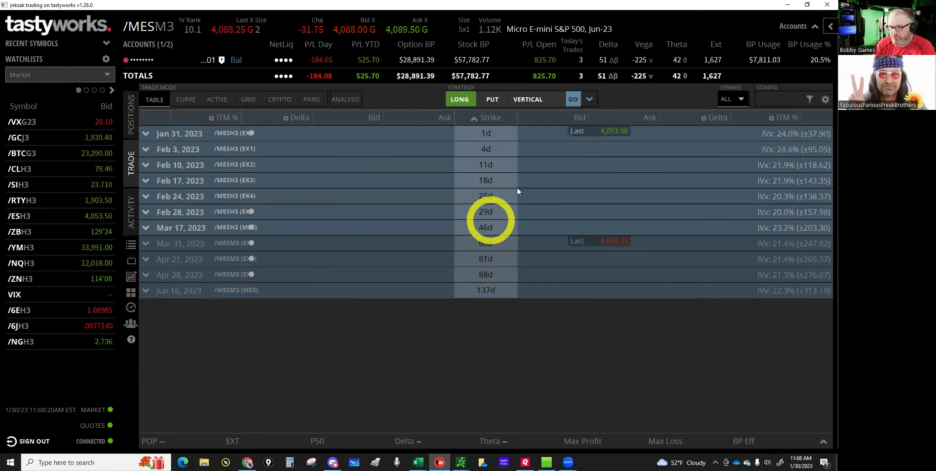
click(509, 139)
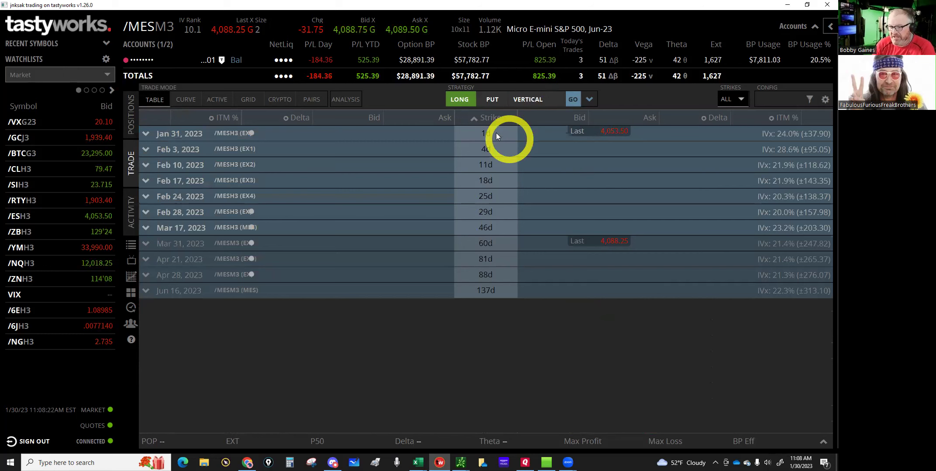
click(174, 165)
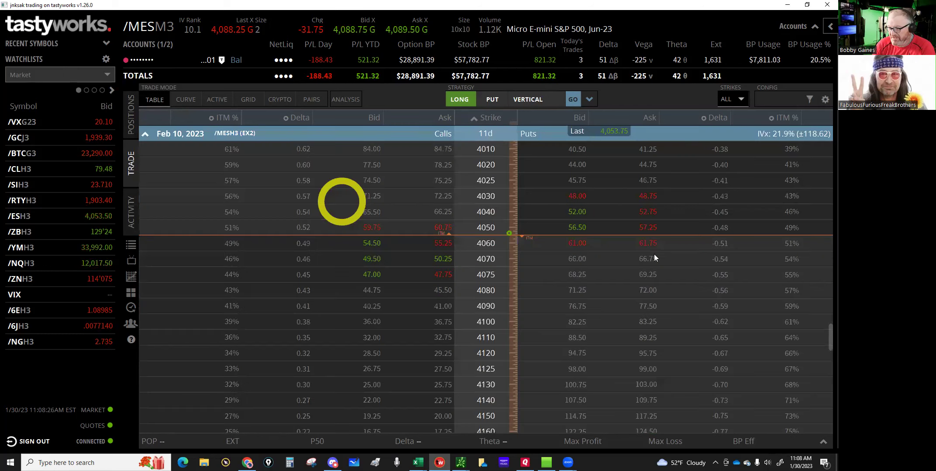
scroll(636, 235, up, 10)
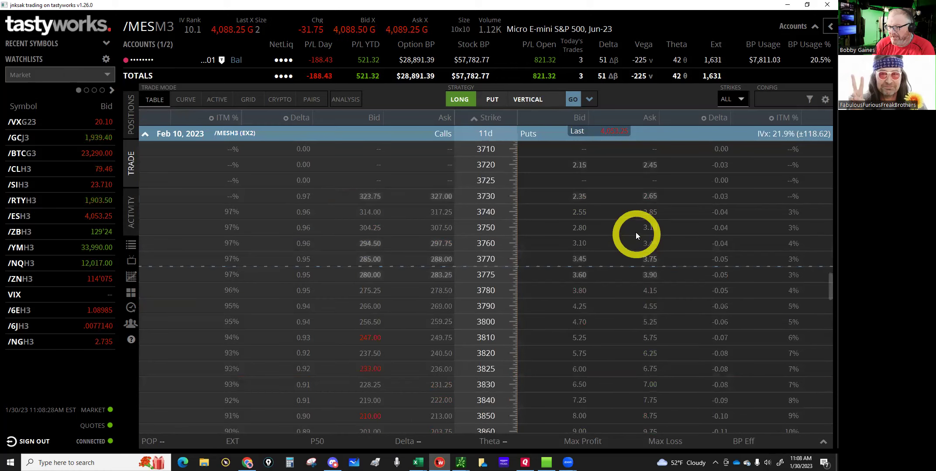
scroll(633, 232, up, 3)
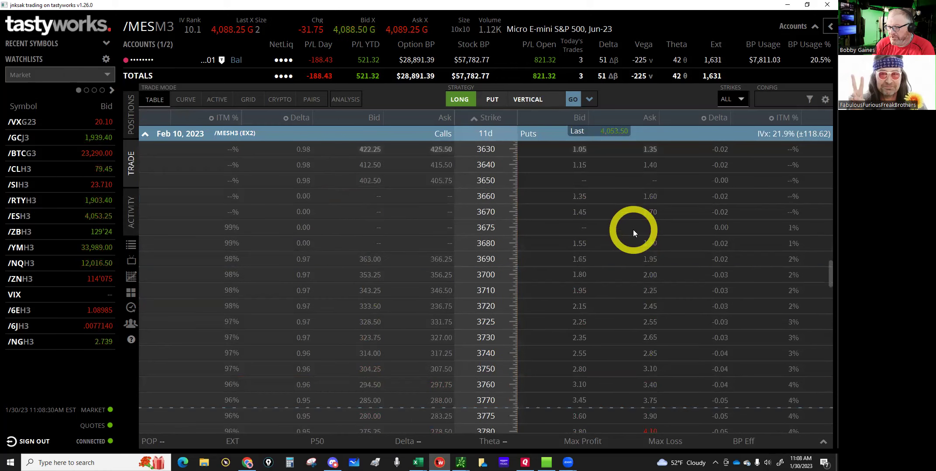
scroll(632, 229, up, 6)
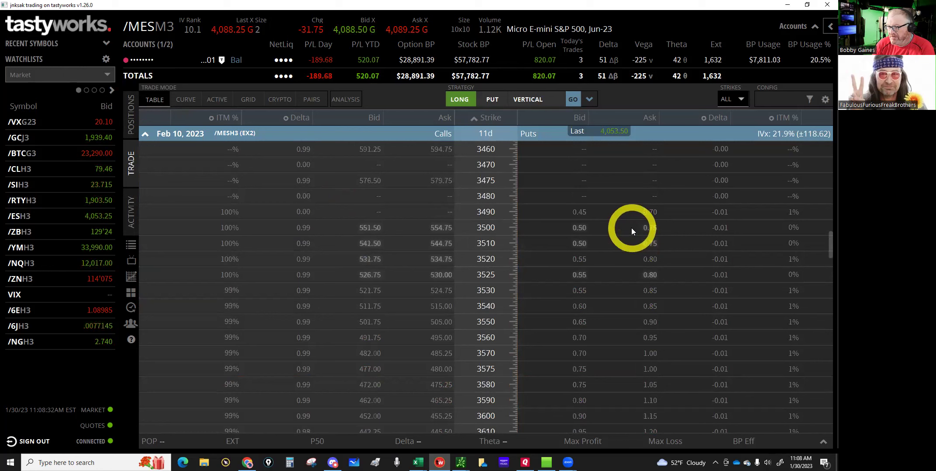
scroll(632, 228, up, 2)
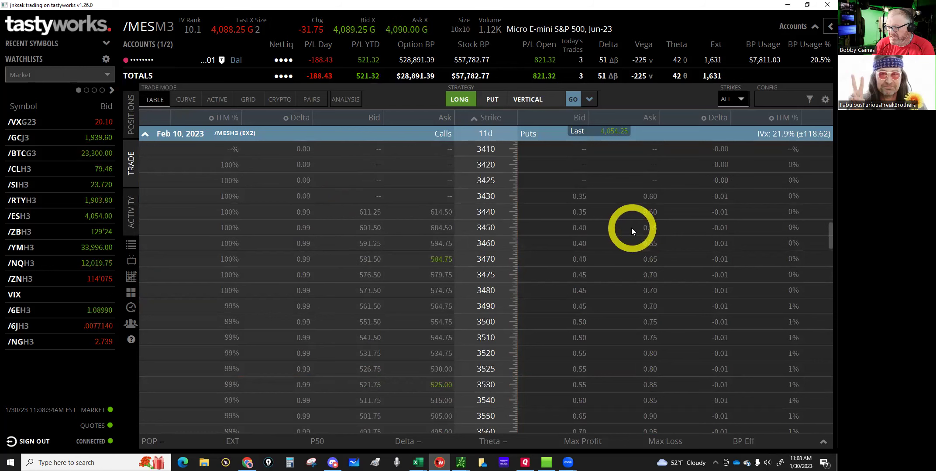
scroll(631, 229, up, 2)
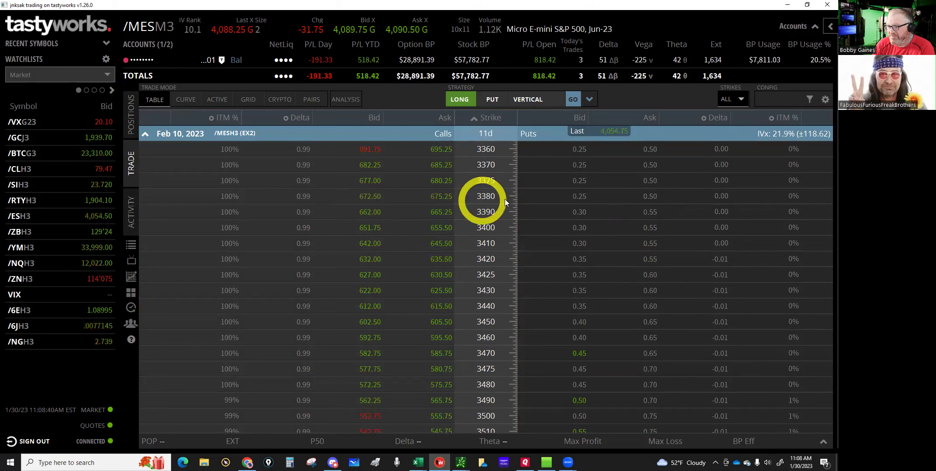
click(647, 195)
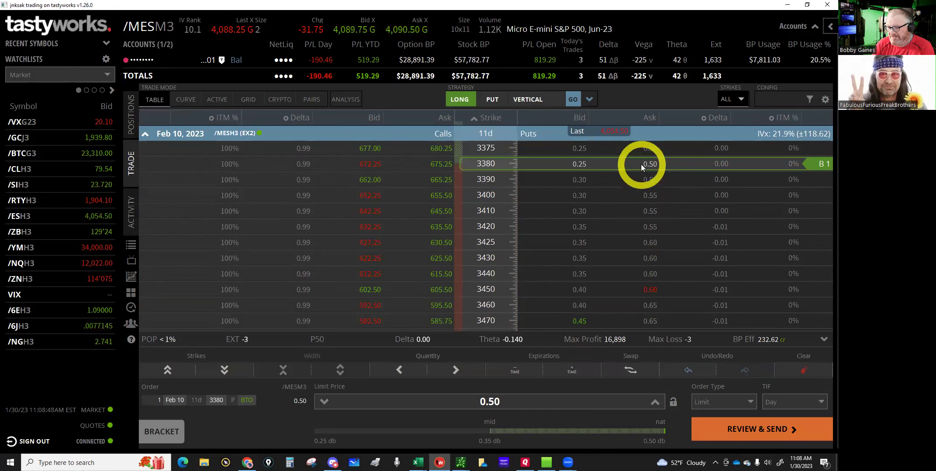
Set the 3380 put order to a 0.40 limit and a quantity of 4, then send it as a day order.
click(325, 402)
click(324, 402)
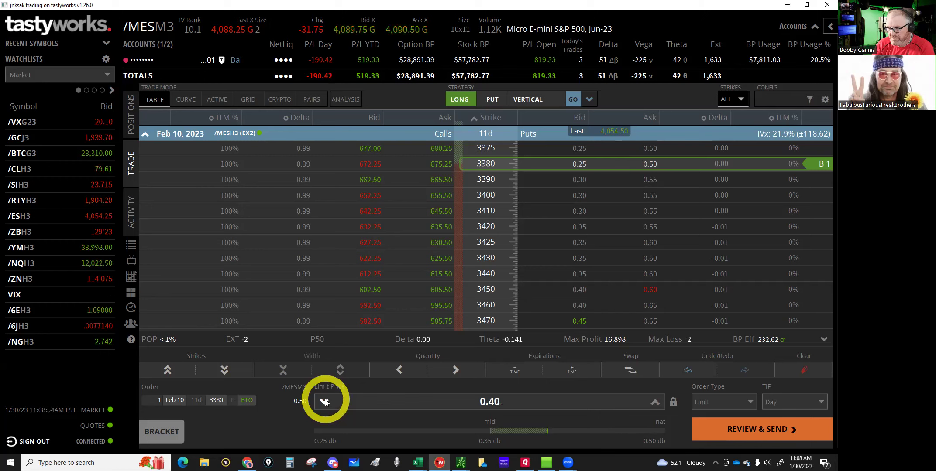
click(325, 402)
click(655, 403)
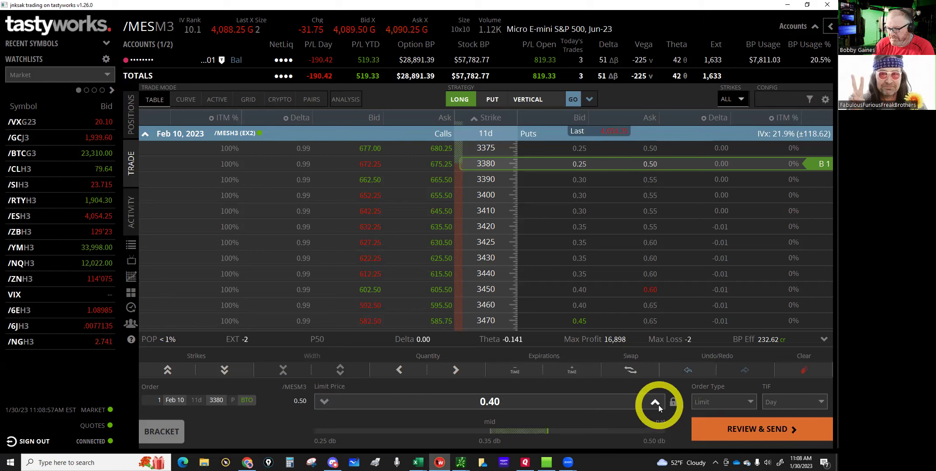
click(455, 370)
click(455, 371)
click(455, 371)
click(758, 431)
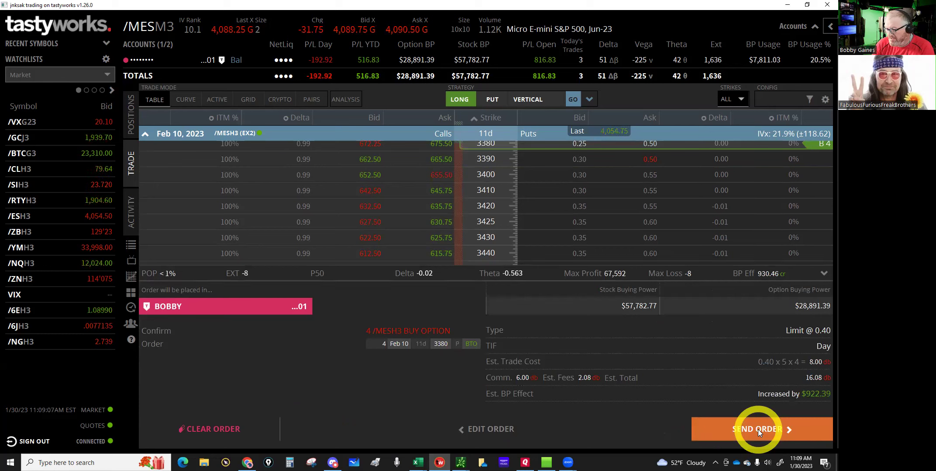
click(757, 430)
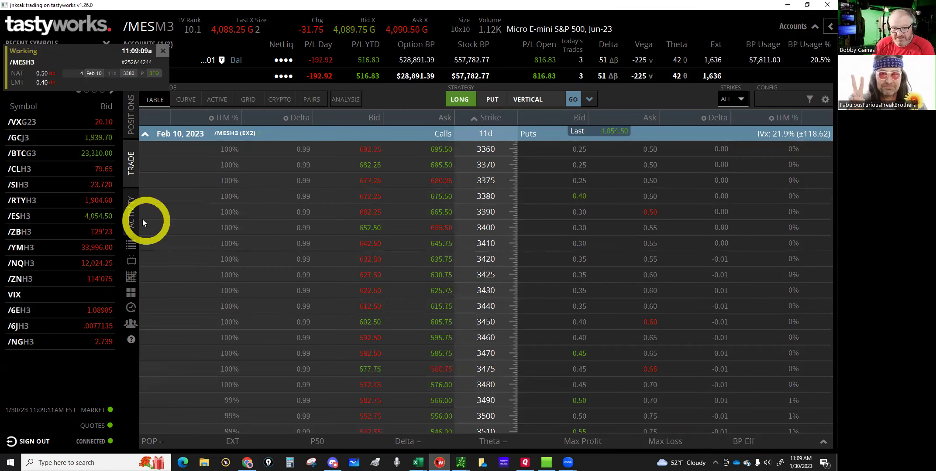
Replace the working Feb 10 3380 put order with a 0.45 limit and send it.
click(127, 215)
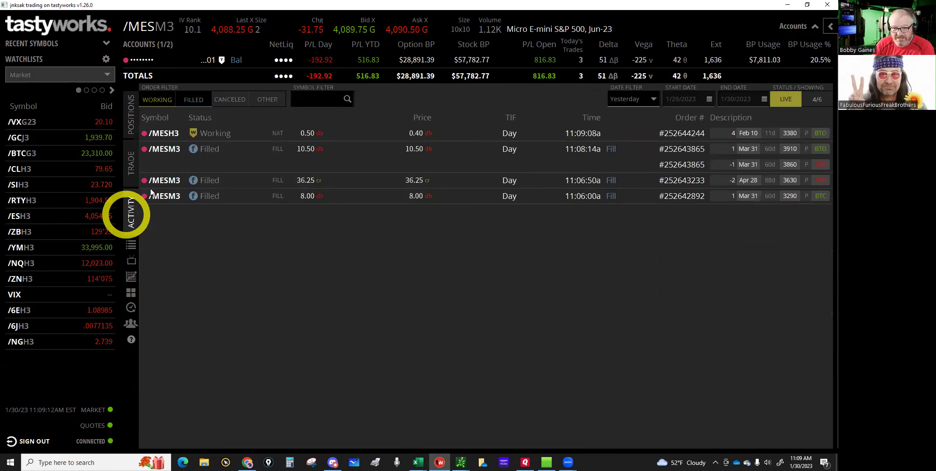
double_click(212, 132)
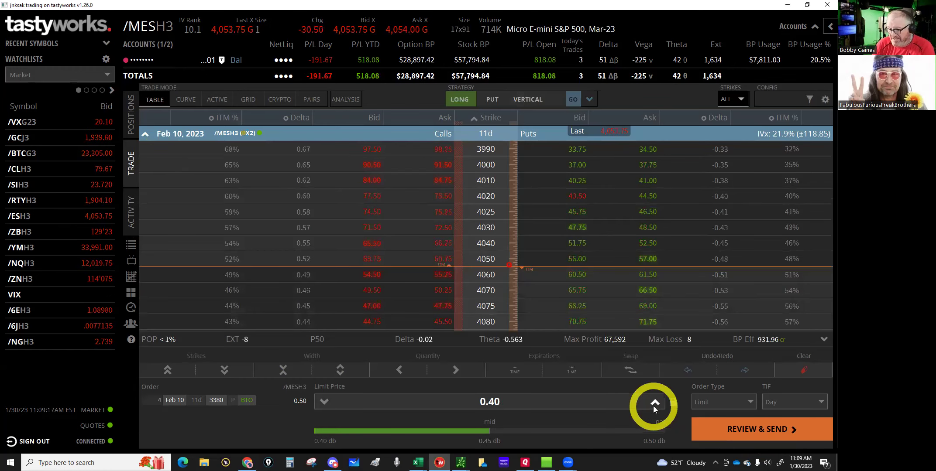
click(743, 430)
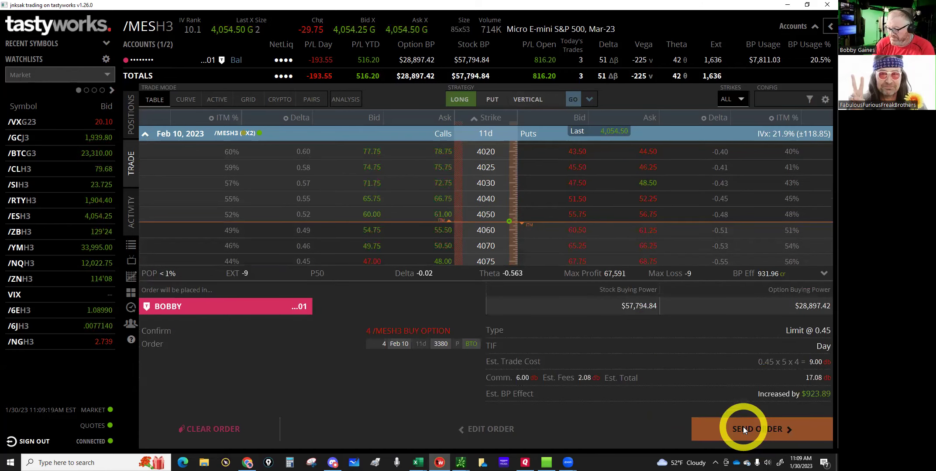
click(743, 429)
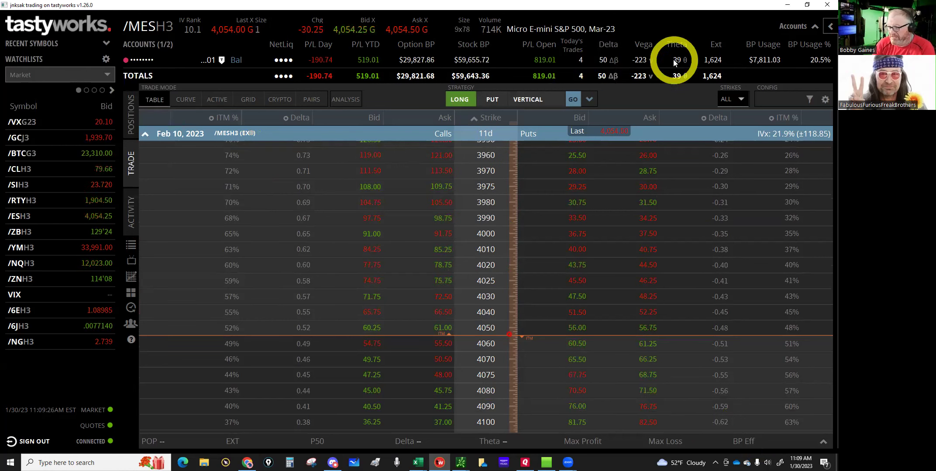
Switch to the Tastyworks spreadsheet in Excel and set the 1/30/2023 Theta to 39 on the Greeks & Ratios sheet.
mouse_move(459, 464)
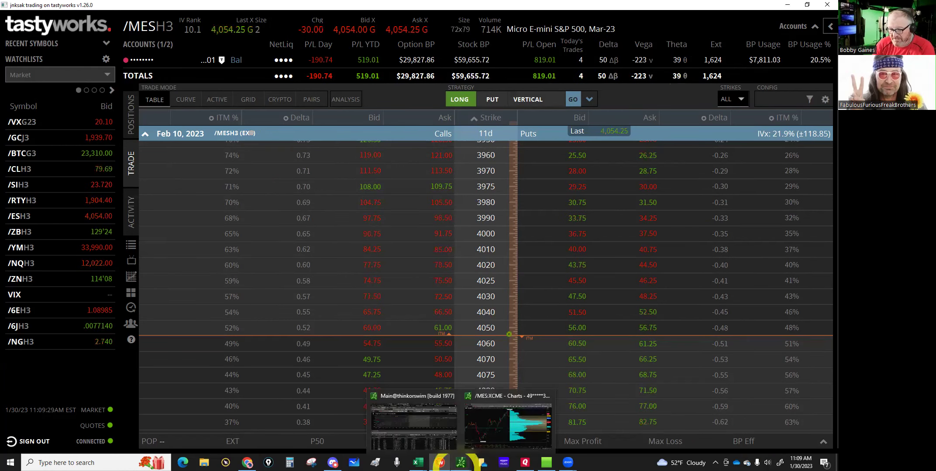
mouse_move(415, 463)
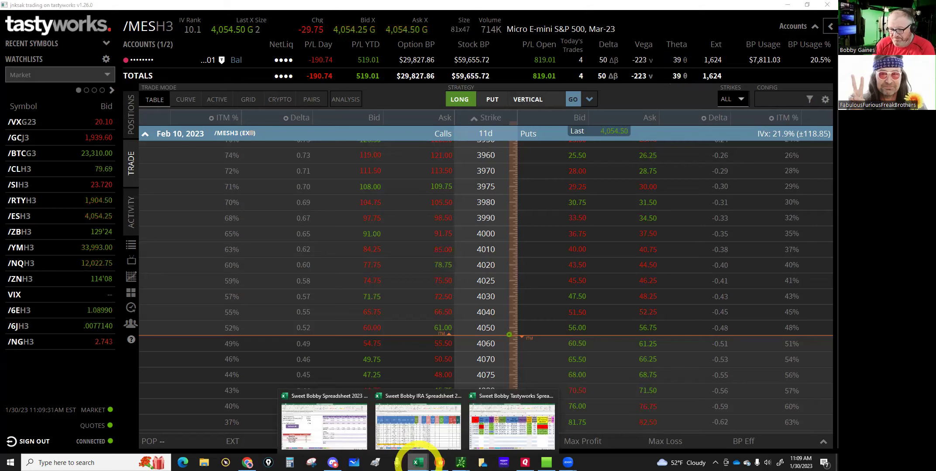
click(420, 439)
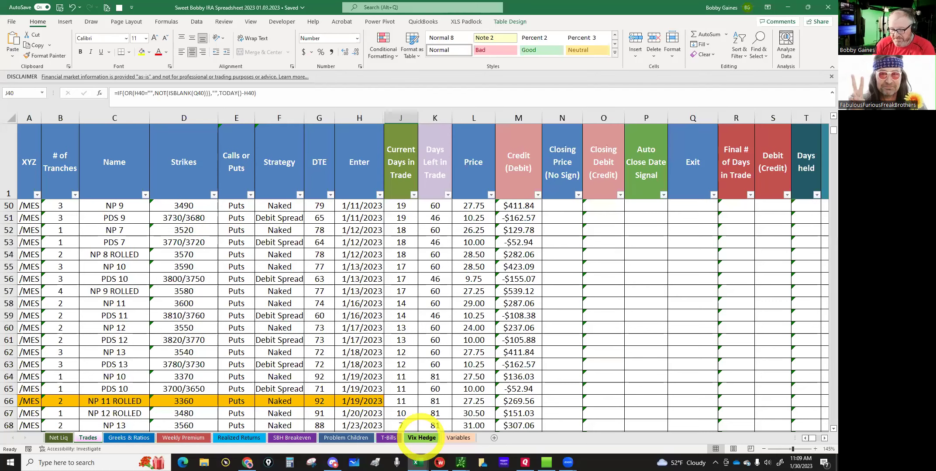
click(520, 432)
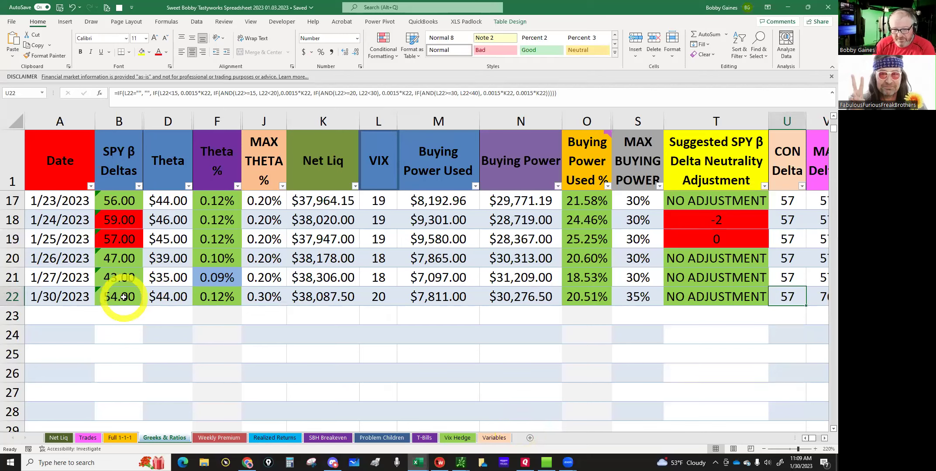
click(166, 297)
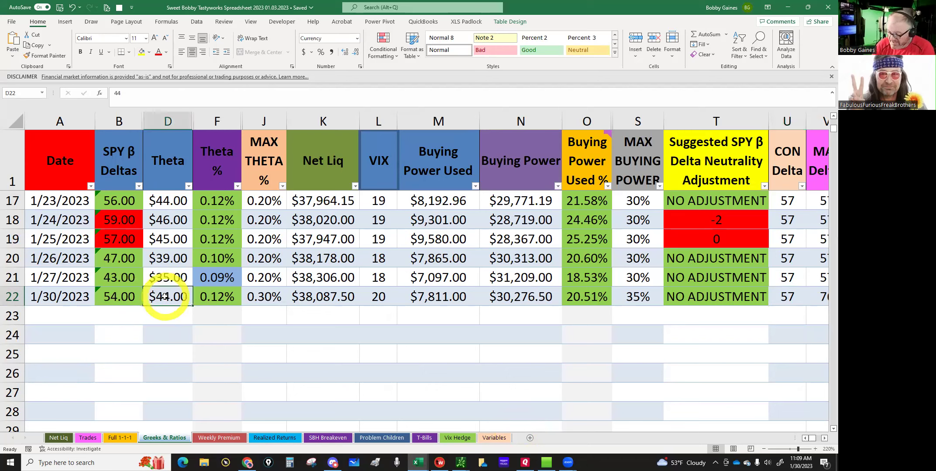
text(39)
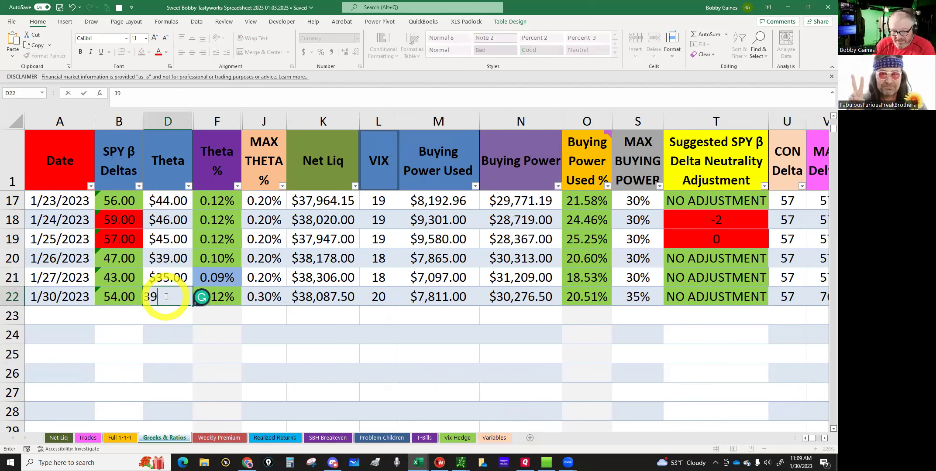
key(Return)
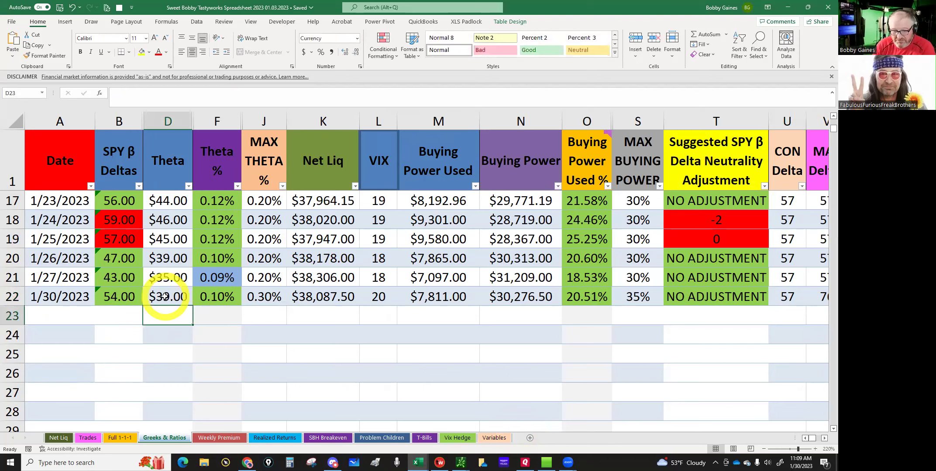
click(165, 297)
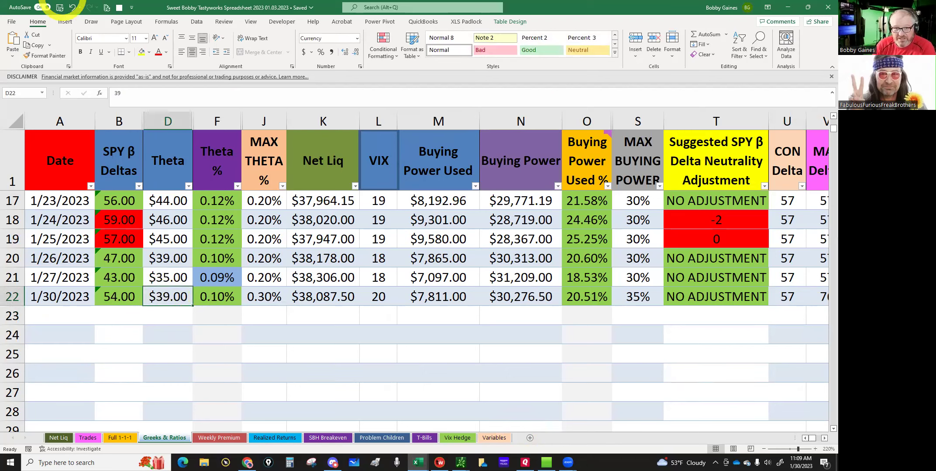
Undo the last 1/30/2023 Theta edit, then switch from the spreadsheet to the thinkorswim risk profile for /MES.
click(72, 8)
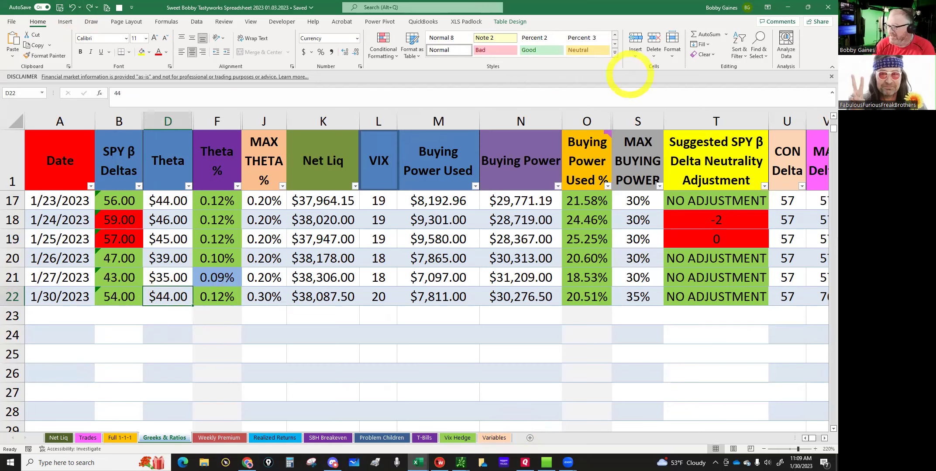
click(789, 8)
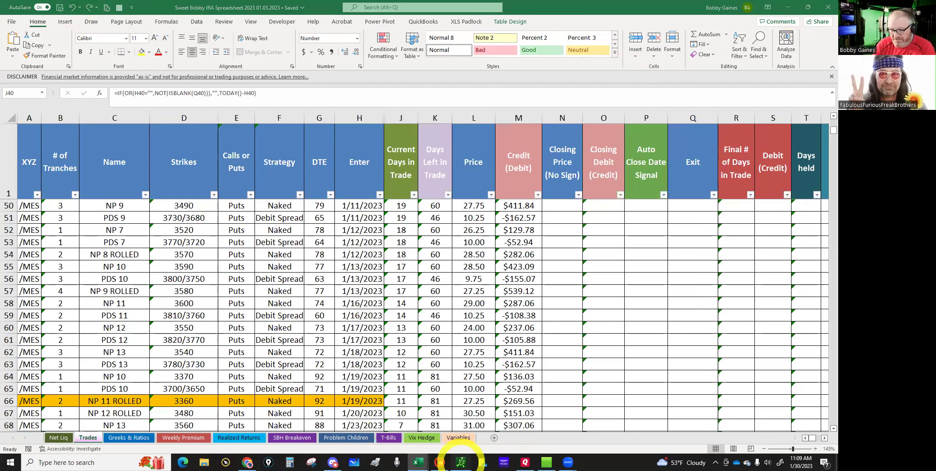
mouse_move(461, 463)
click(430, 435)
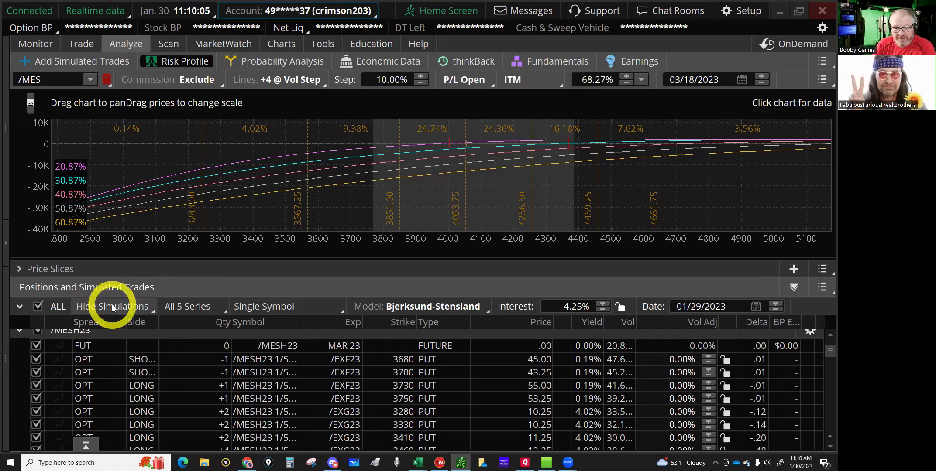
Examine the /MES price slices and the risk curves at the -20% slice, then collapse the slices again.
click(205, 168)
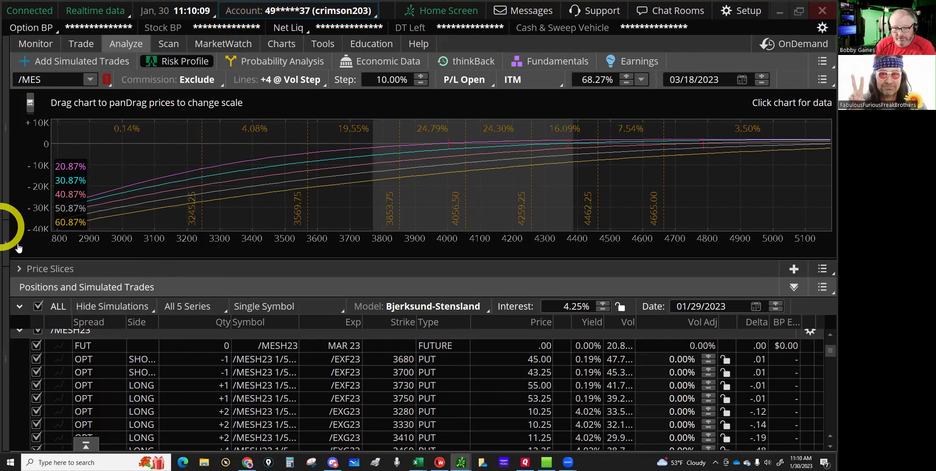
click(52, 269)
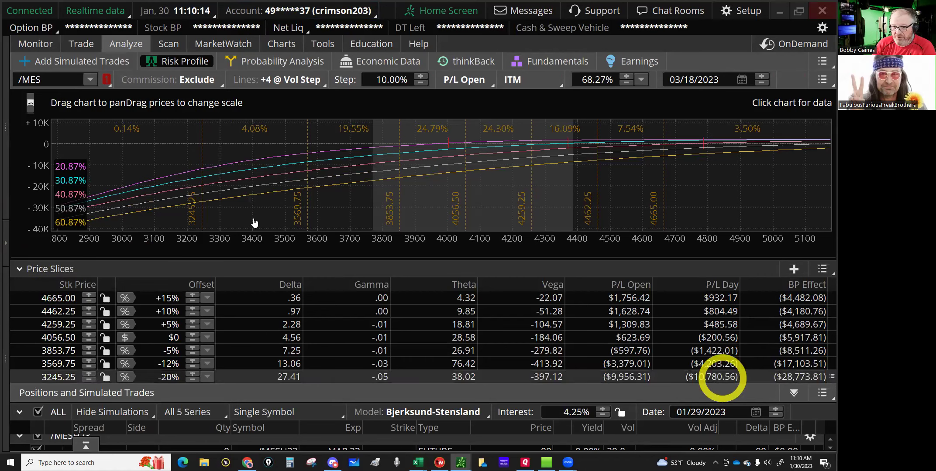
click(254, 218)
click(203, 203)
drag(203, 202, 202, 202)
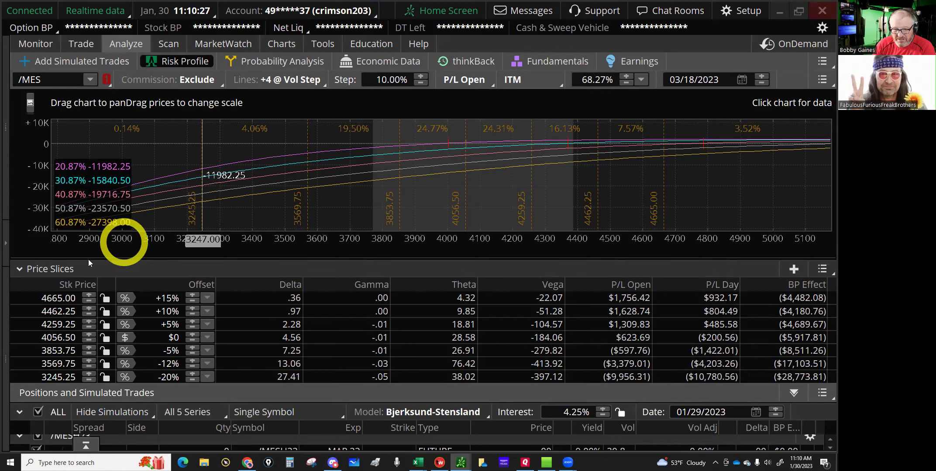
click(43, 270)
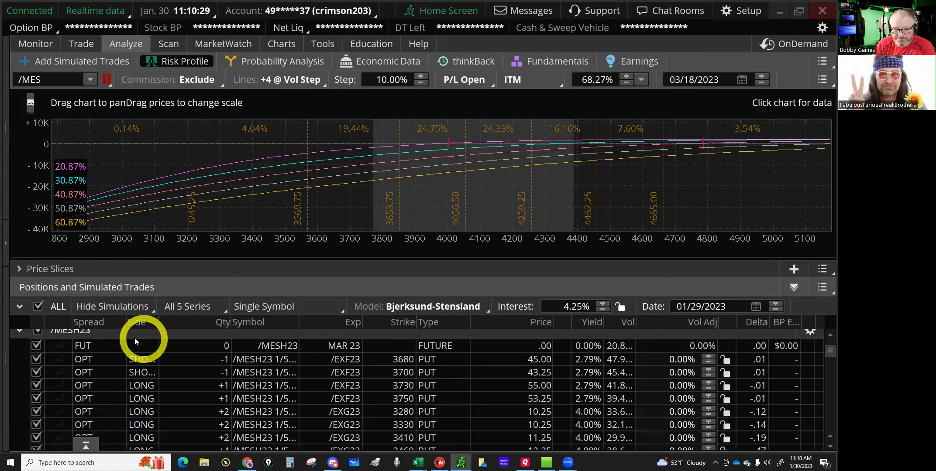
Hide the actual positions in the risk profile and delete the simulated sale of the June /EXJ23 3570 put.
click(106, 310)
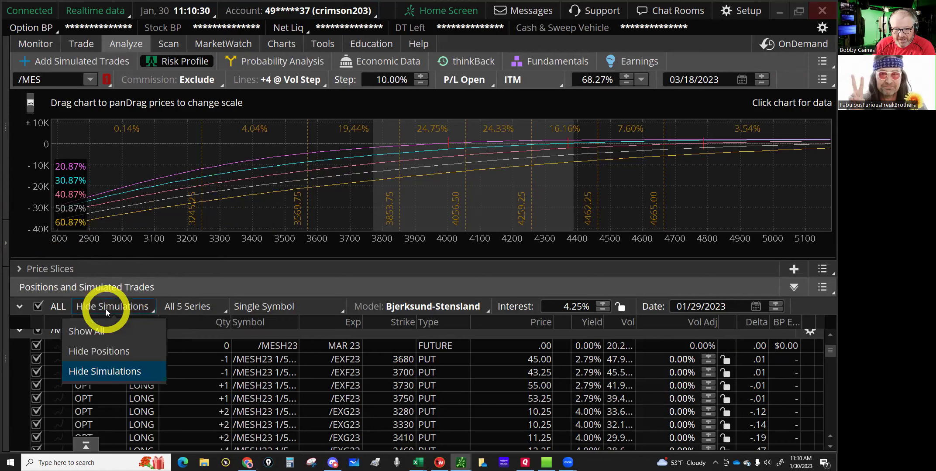
click(110, 353)
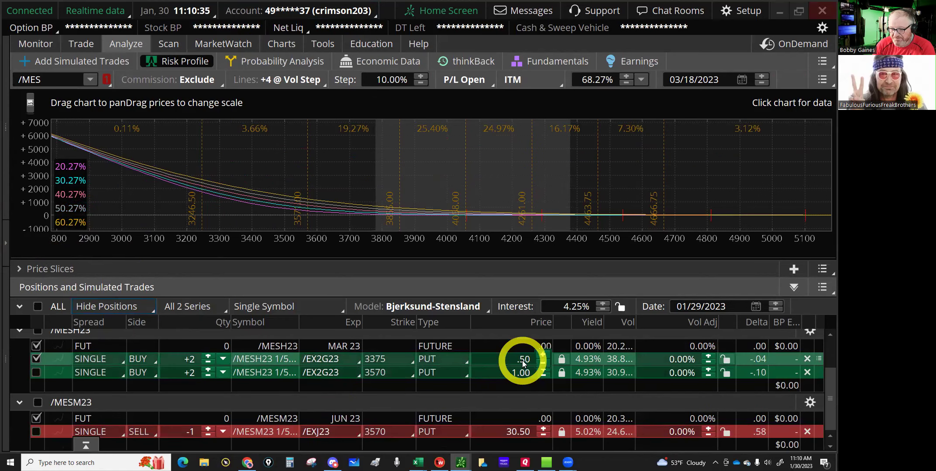
click(807, 432)
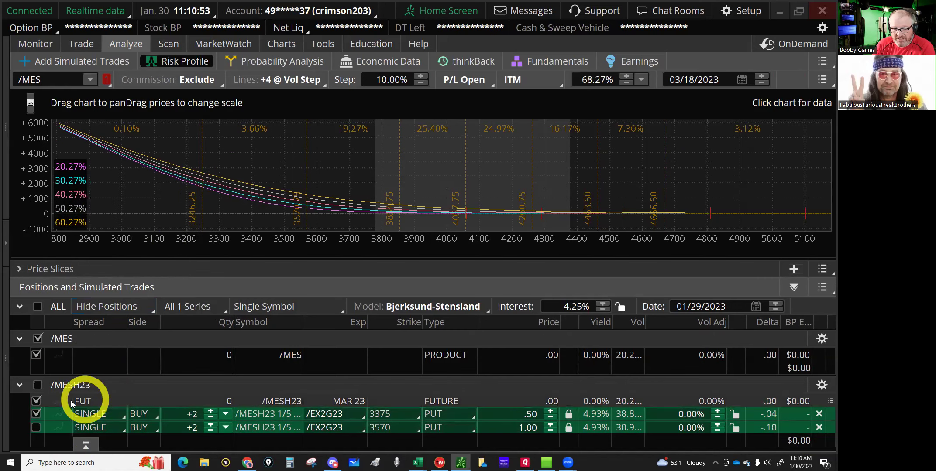
Plot the simulated /EX2G23 3570 put instead of the 3375 put and check its profit curve at the -20% slice.
click(36, 414)
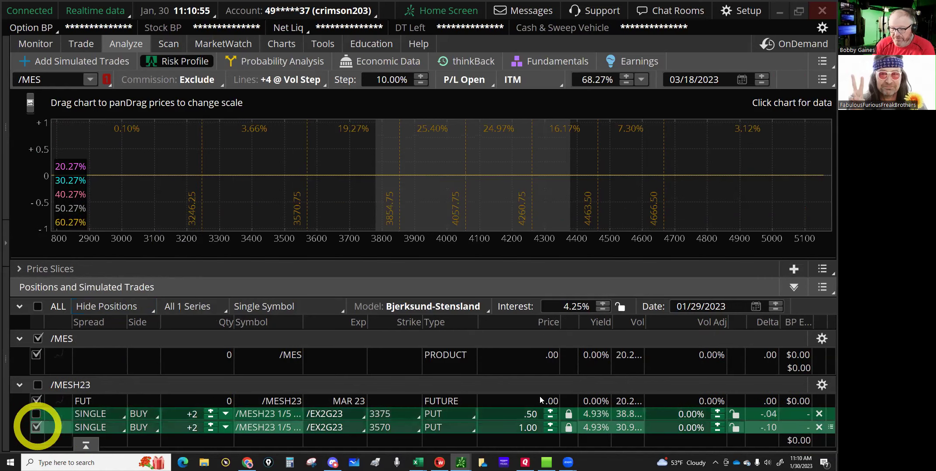
click(36, 428)
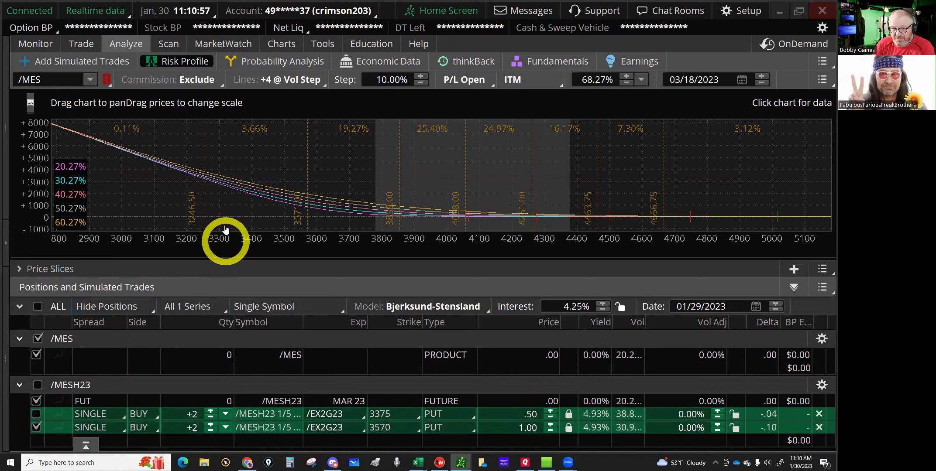
click(203, 203)
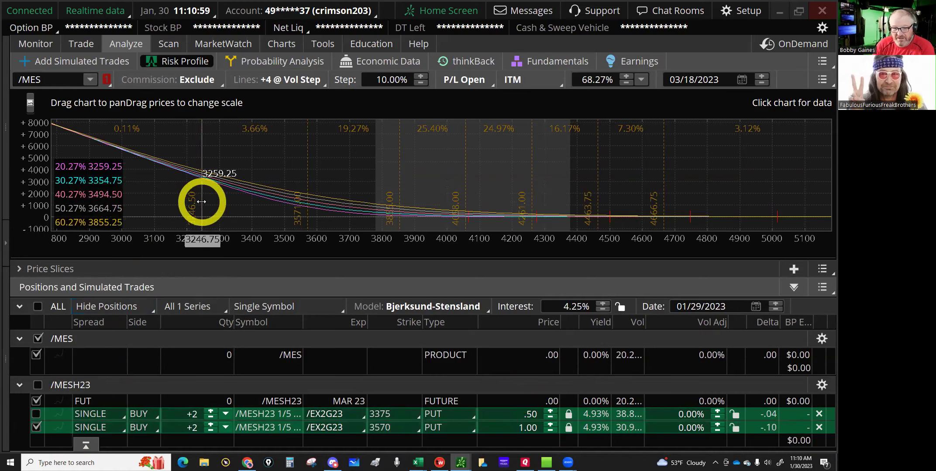
click(44, 444)
click(610, 450)
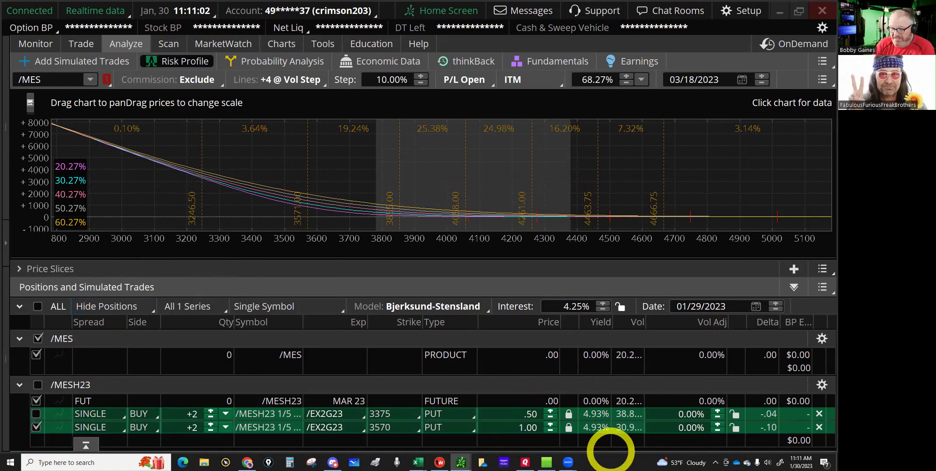
click(531, 415)
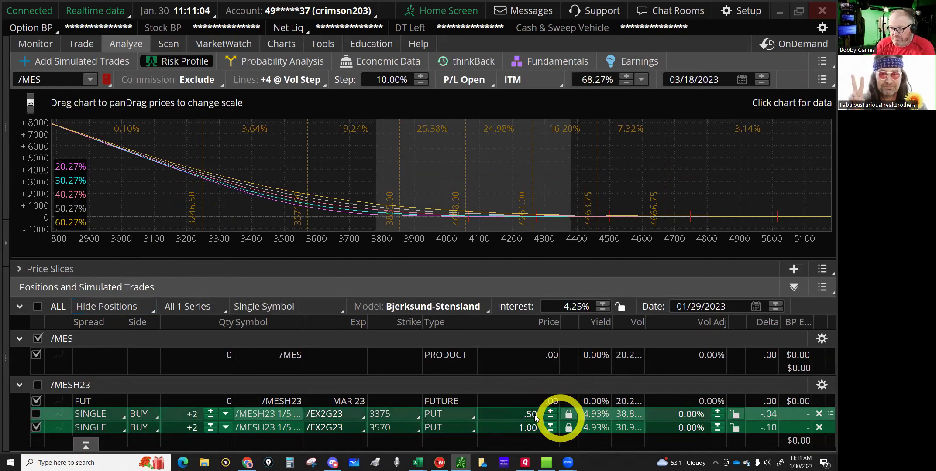
click(203, 174)
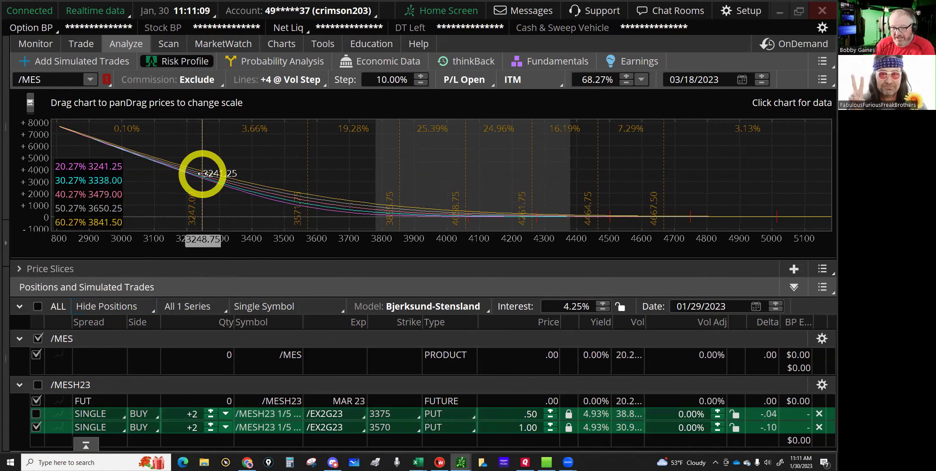
Compare the simulated 3570 put's profit near the 4000 price level with its profit around the -20% slice.
click(265, 176)
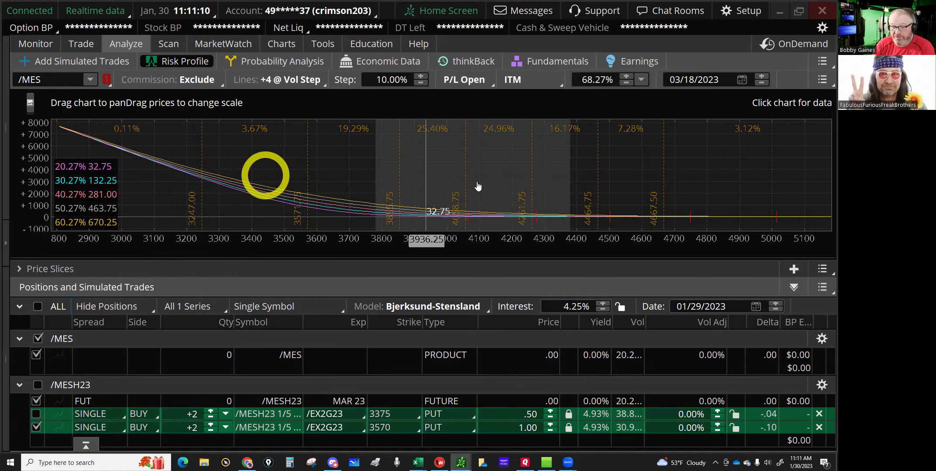
click(529, 182)
click(445, 157)
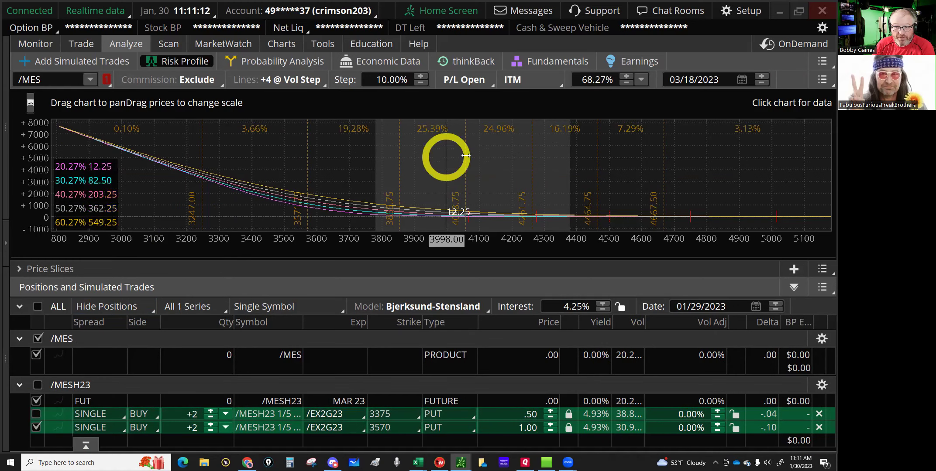
click(203, 188)
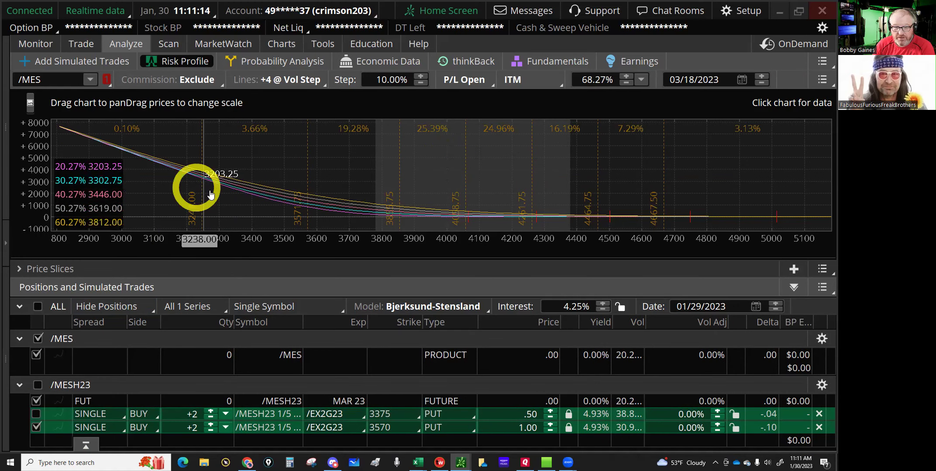
click(209, 191)
click(209, 189)
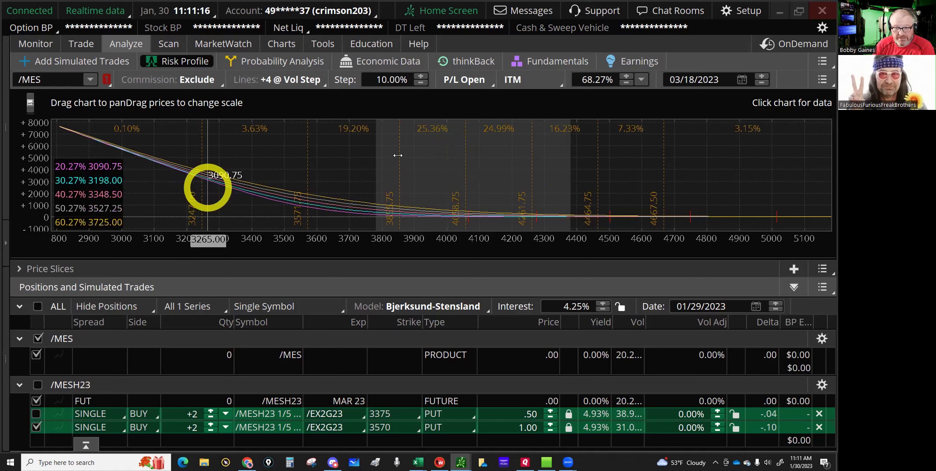
click(251, 183)
click(443, 201)
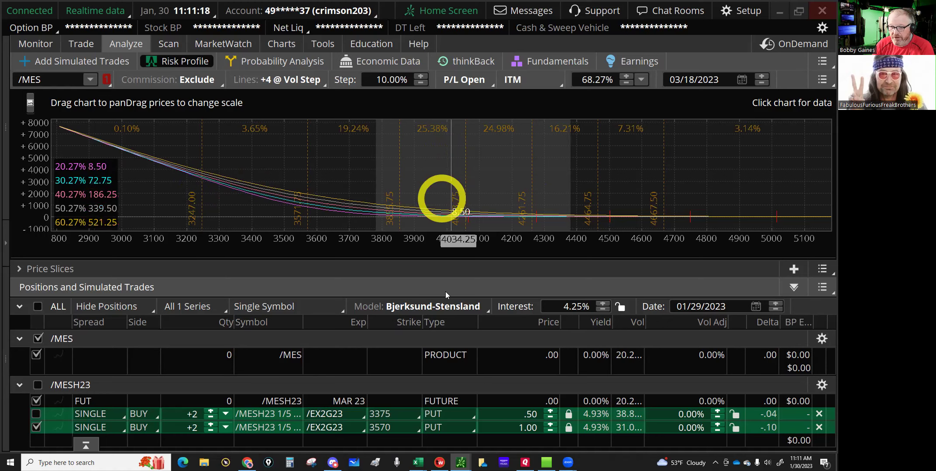
click(438, 267)
click(406, 197)
click(199, 188)
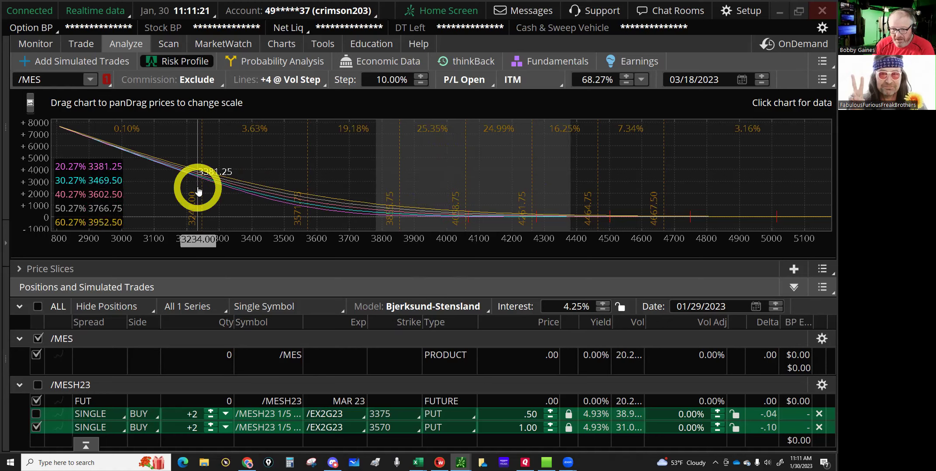
click(201, 186)
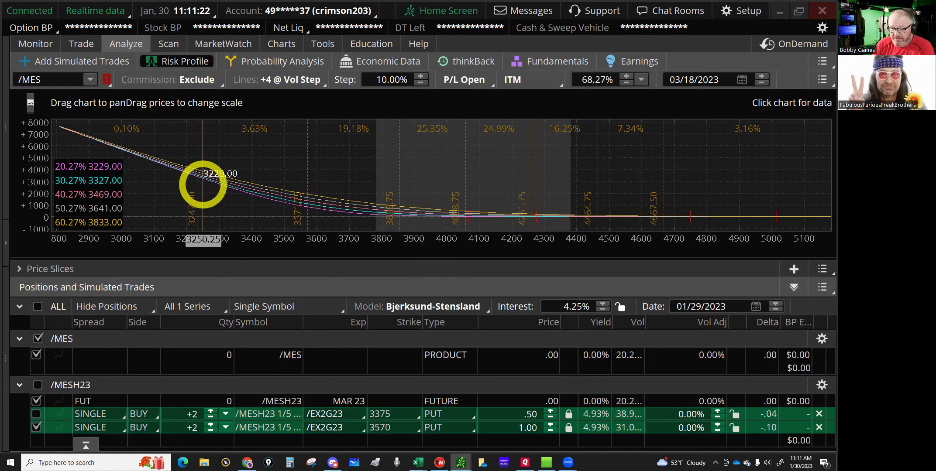
click(398, 400)
Review the Optional Hedging and Portfolio Adjustments & Risk Management sections of the trading plan PDF in Chrome, then return to the risk profile.
click(256, 464)
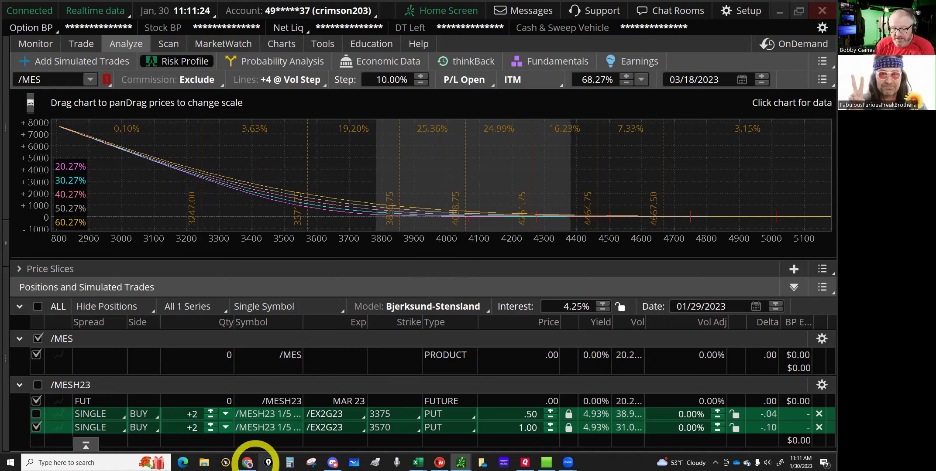
click(45, 10)
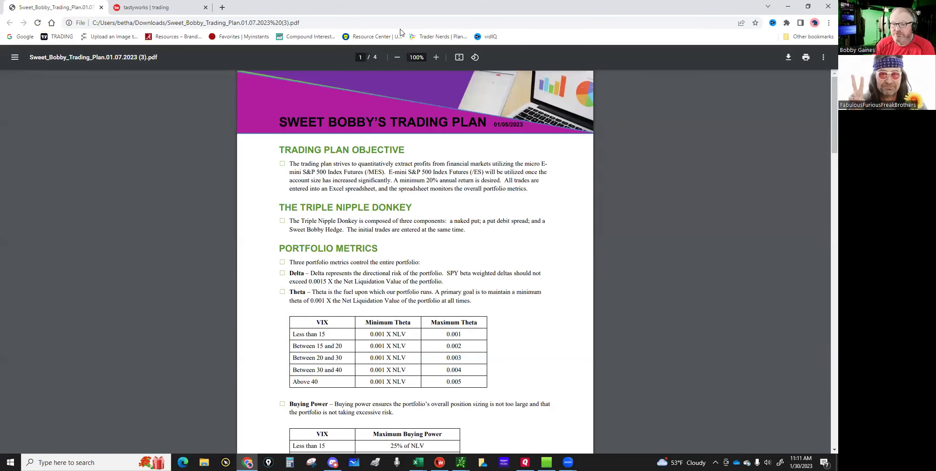
click(524, 308)
scroll(524, 308, down, 7)
scroll(523, 308, down, 20)
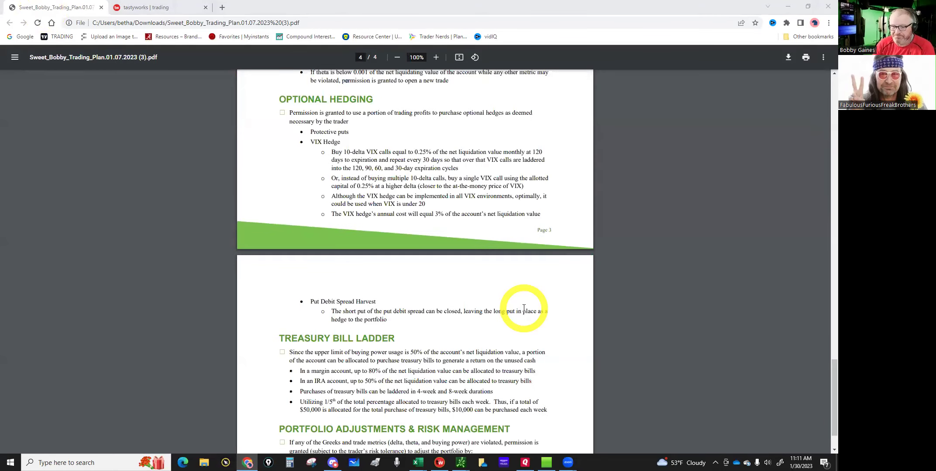
scroll(524, 309, down, 7)
scroll(525, 312, up, 2)
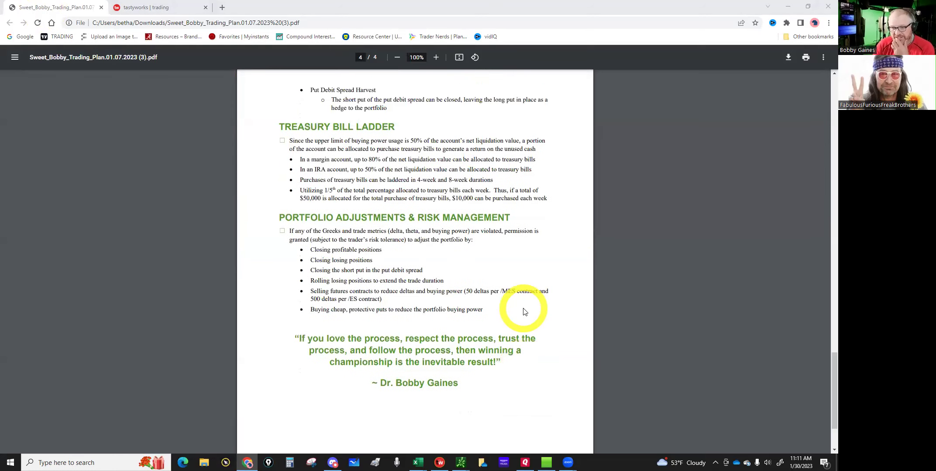
scroll(525, 311, up, 5)
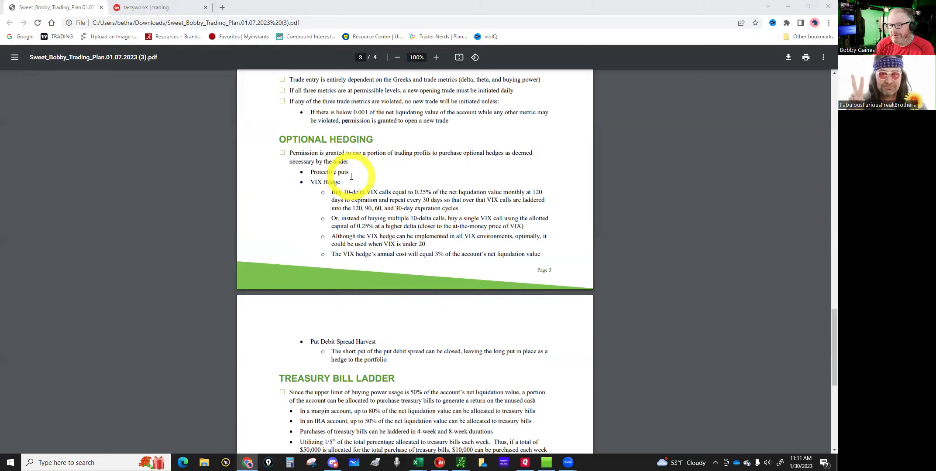
scroll(363, 189, up, 1)
scroll(362, 189, up, 2)
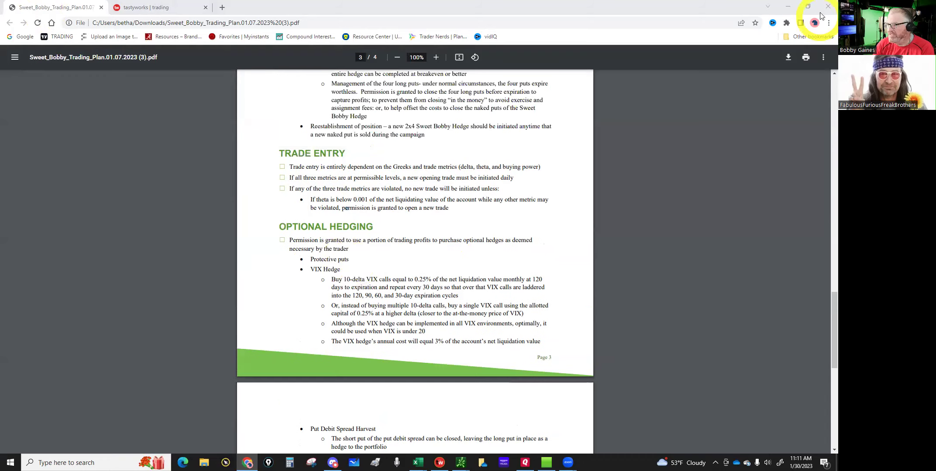
click(788, 7)
click(248, 220)
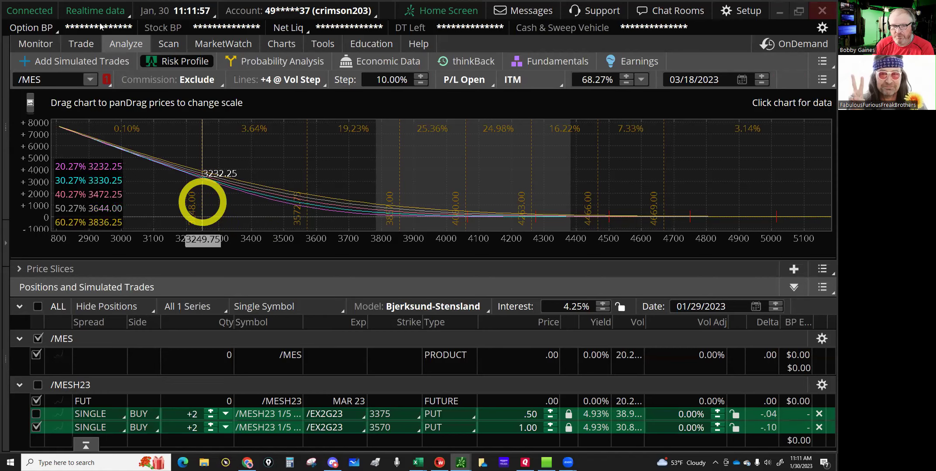
View the account's activity and positions, then check its five-day net liquidating values in the account info.
click(35, 45)
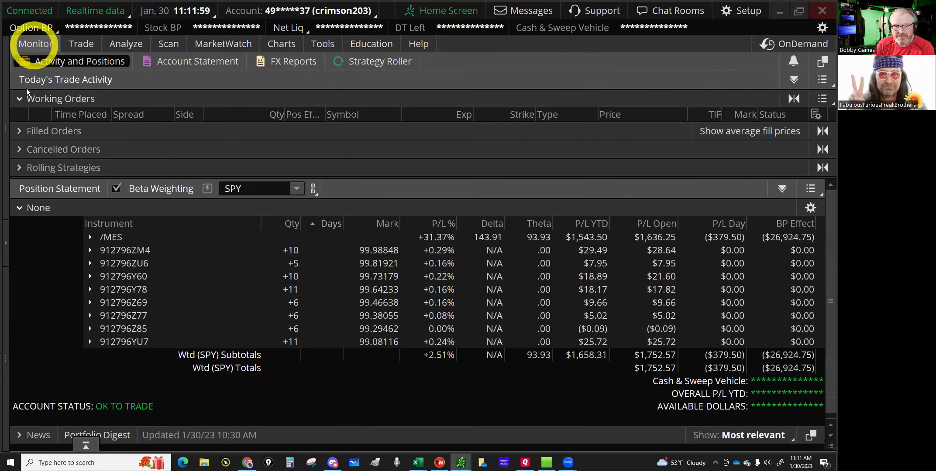
click(40, 65)
click(16, 224)
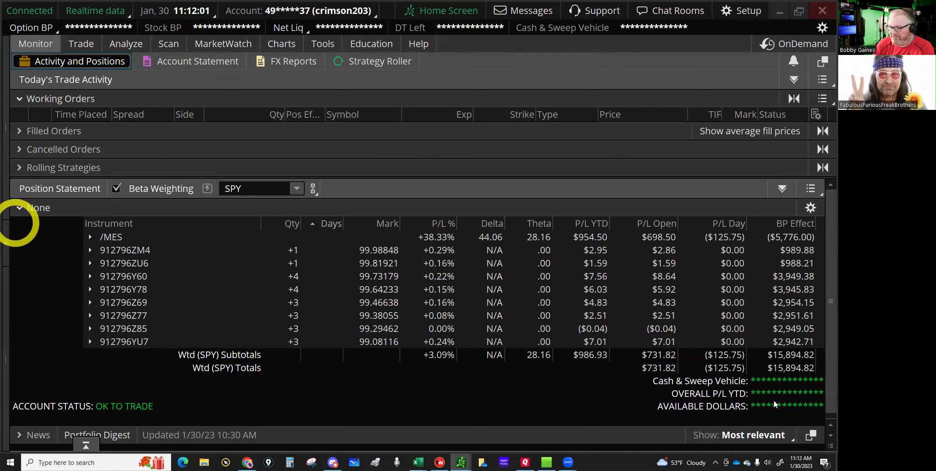
click(8, 246)
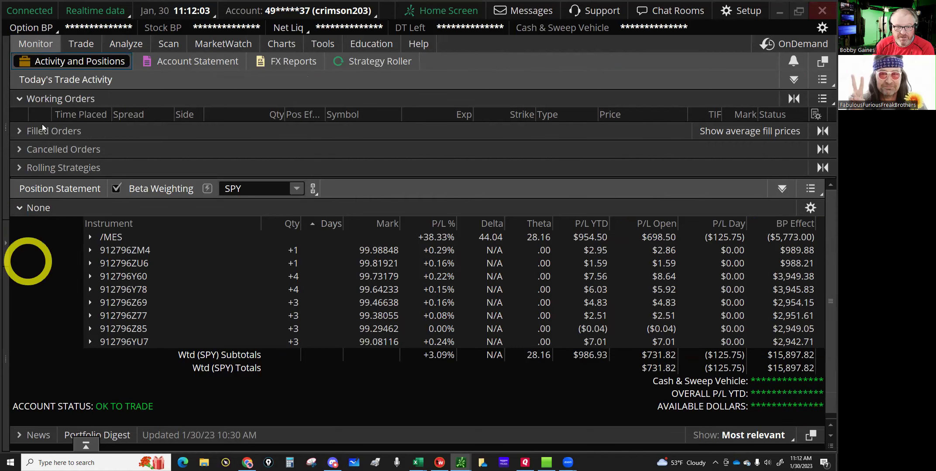
click(90, 61)
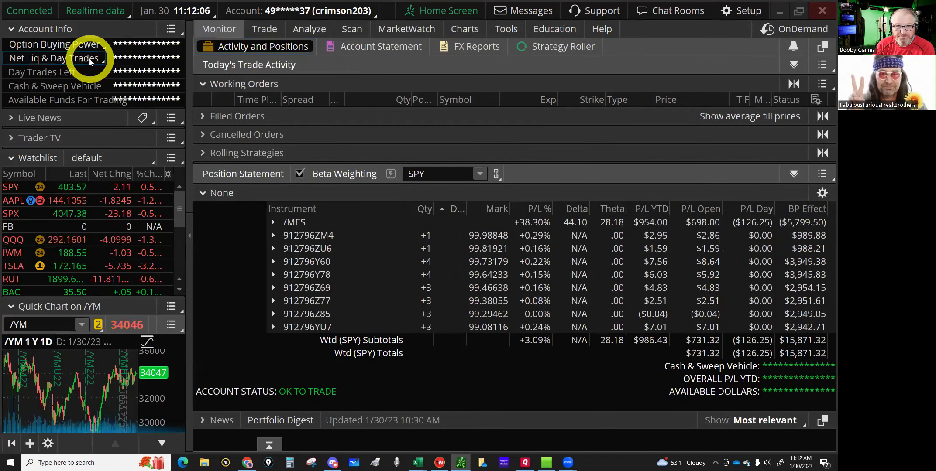
click(103, 107)
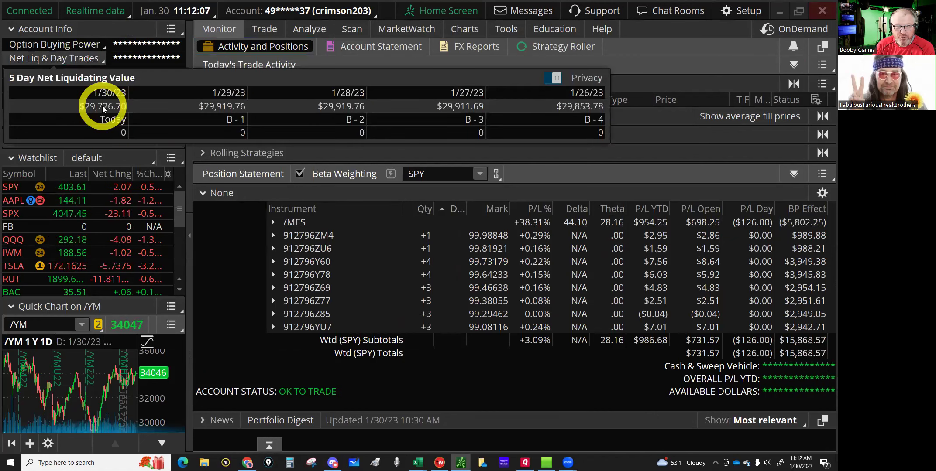
Switch to the 2023 spreadsheet in Excel and add a 1/30/23 entry with a net liquidation value of 29726 on the Net Liq sheet.
click(435, 444)
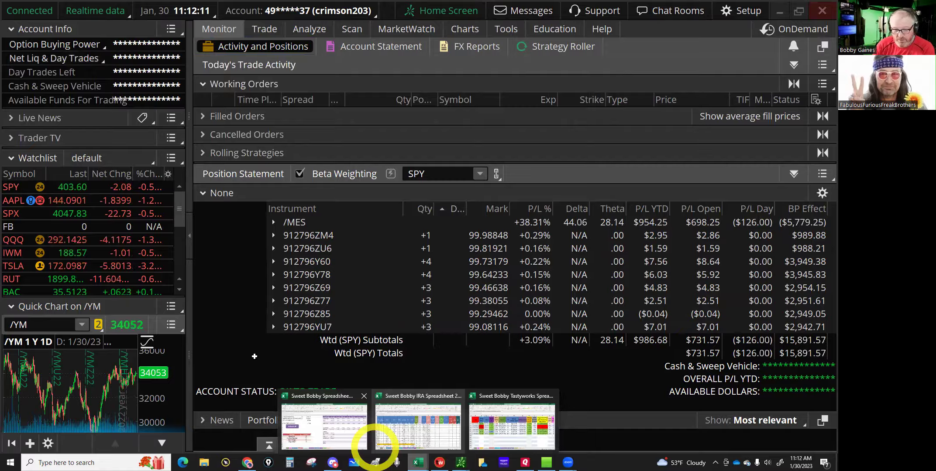
click(376, 385)
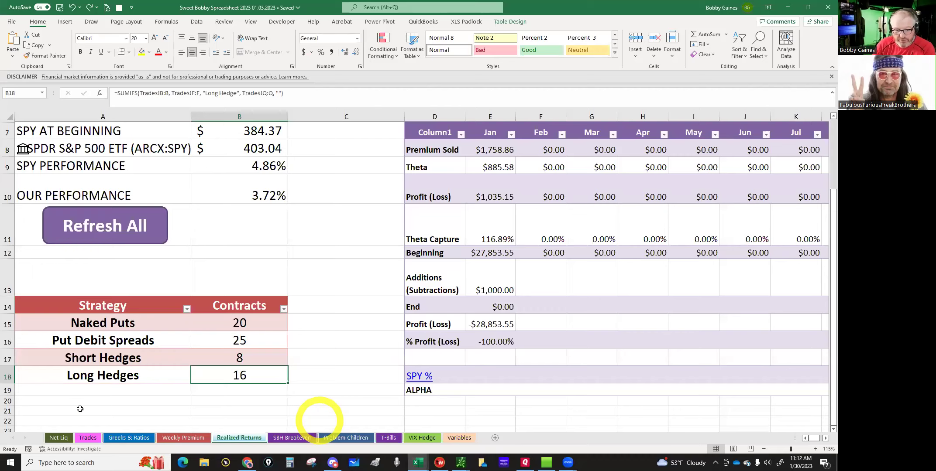
click(58, 438)
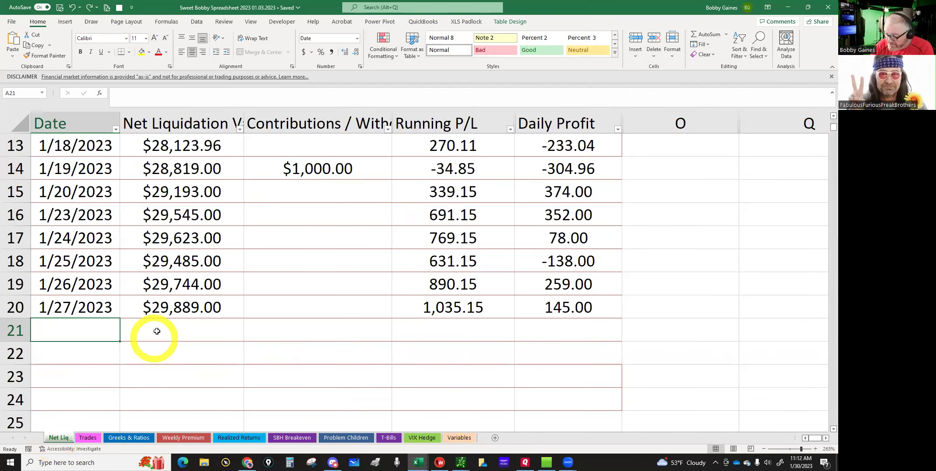
click(157, 332)
text(297)
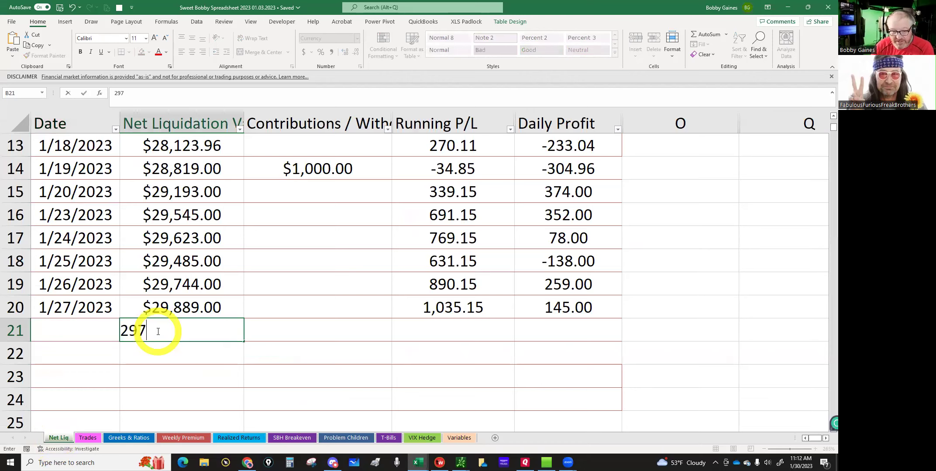
text(26)
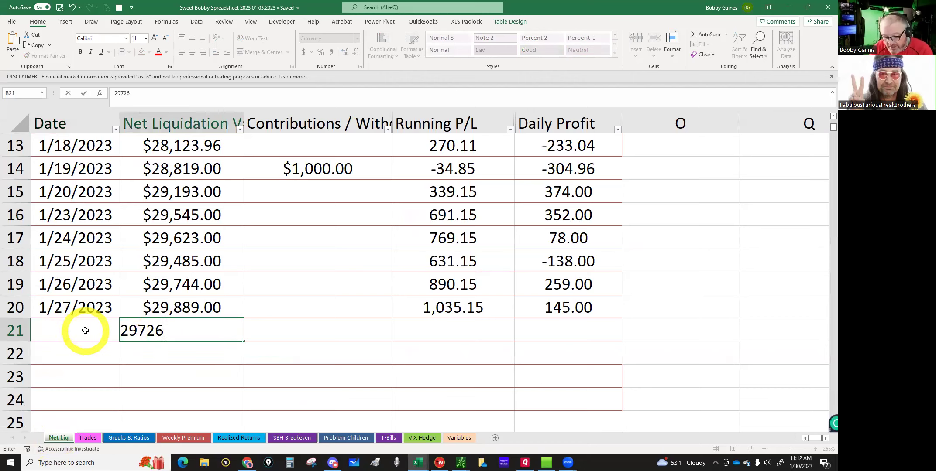
click(85, 330)
text(1/30/23)
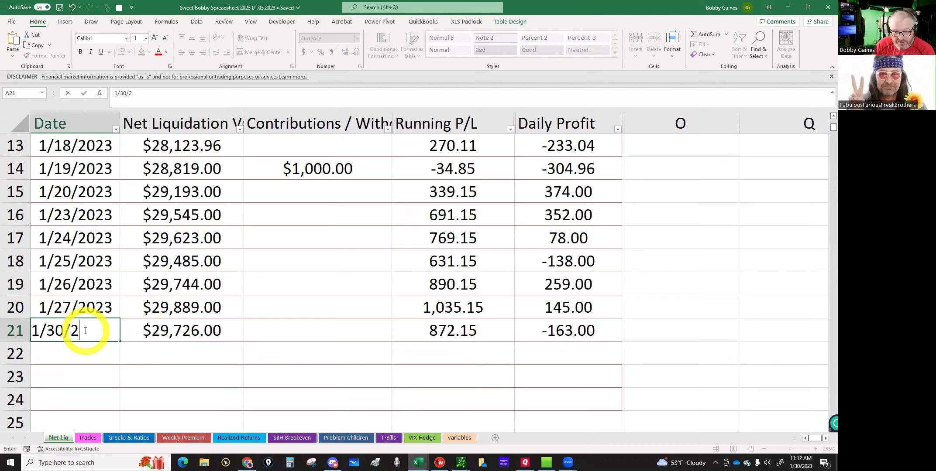
Check /MES delta and theta in thinkorswim, then enter 44 SPY β deltas and 28 theta for 1/30/2023 on the Greeks & Ratios sheet in Excel.
click(130, 438)
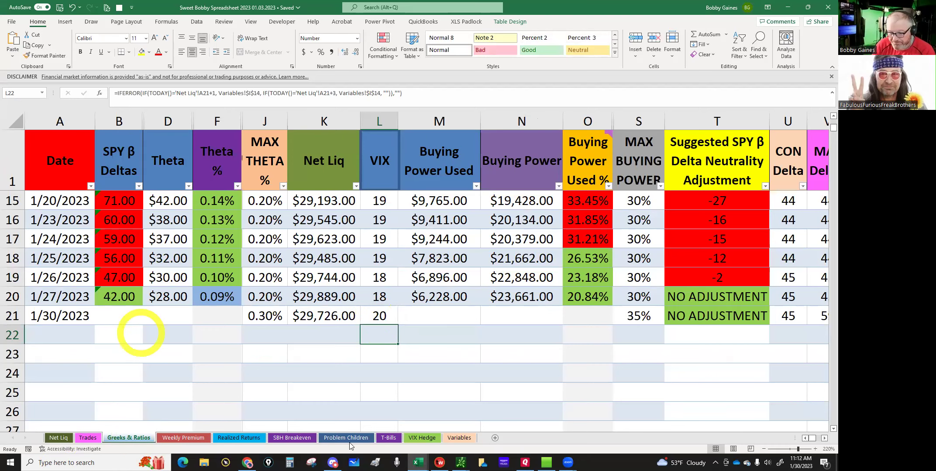
click(119, 315)
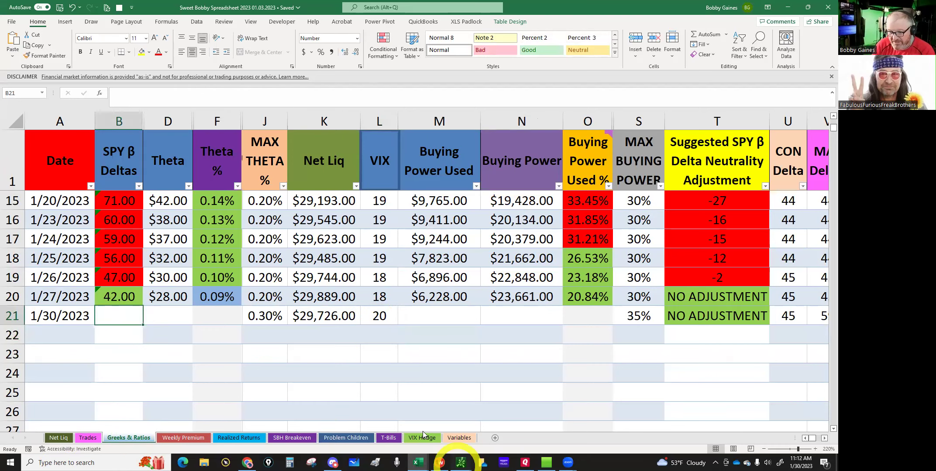
click(461, 463)
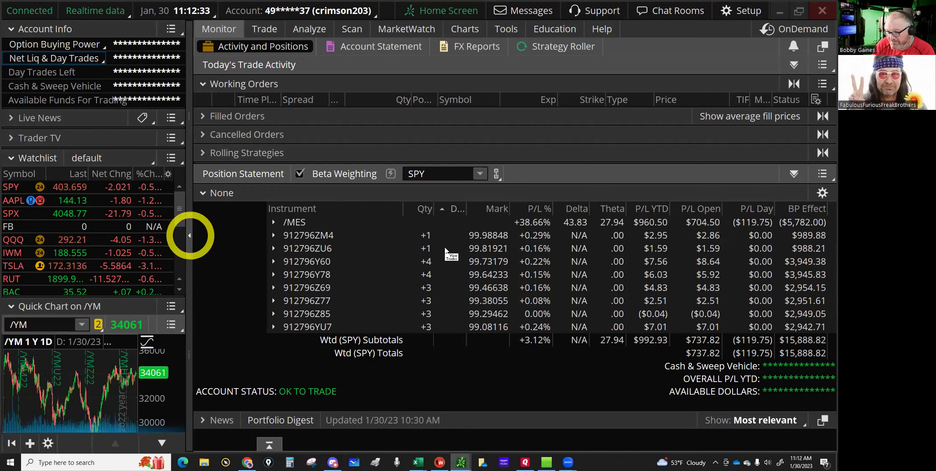
click(190, 238)
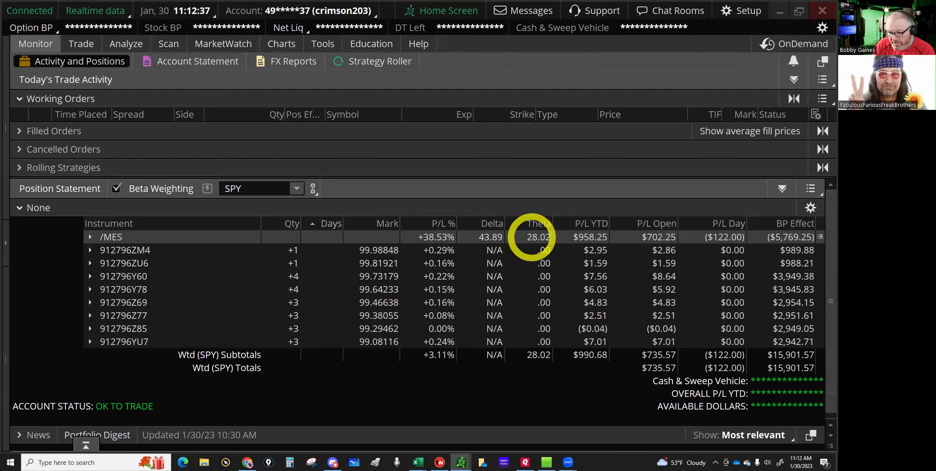
click(416, 455)
click(345, 432)
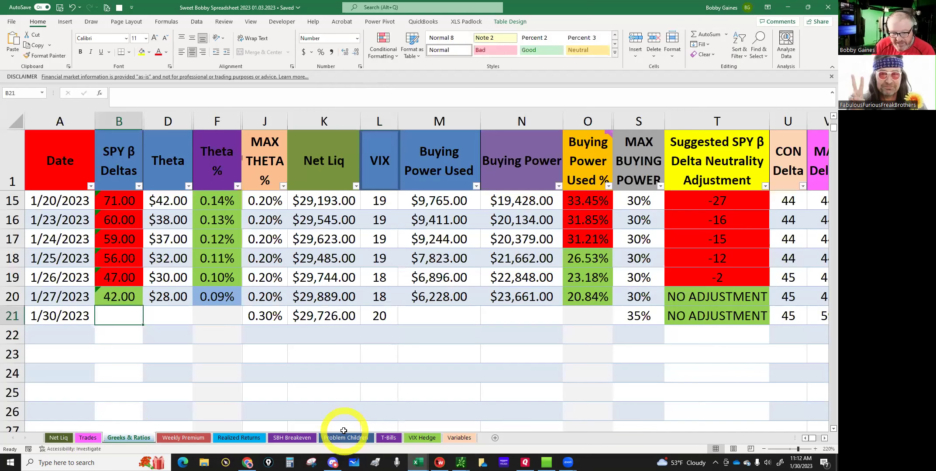
text(44)
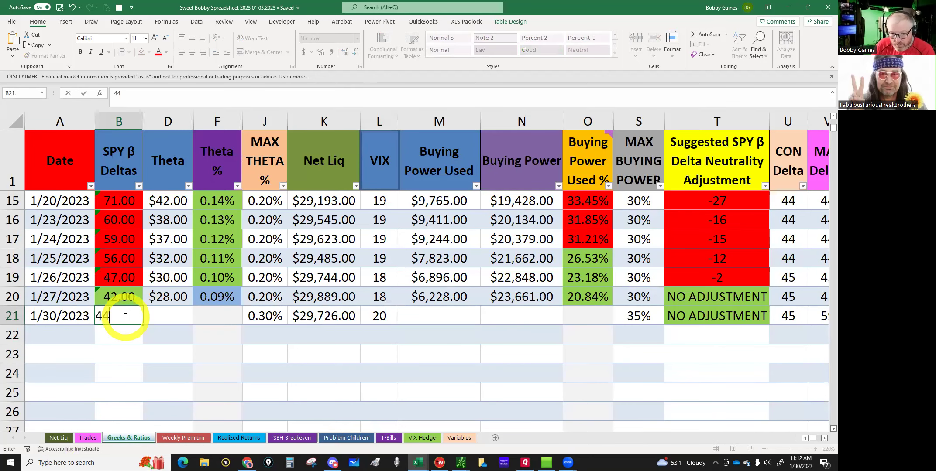
click(171, 311)
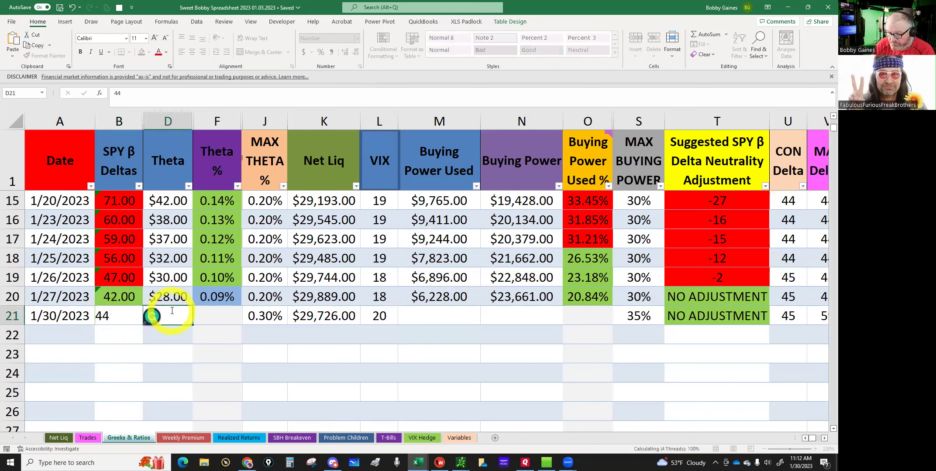
text(28)
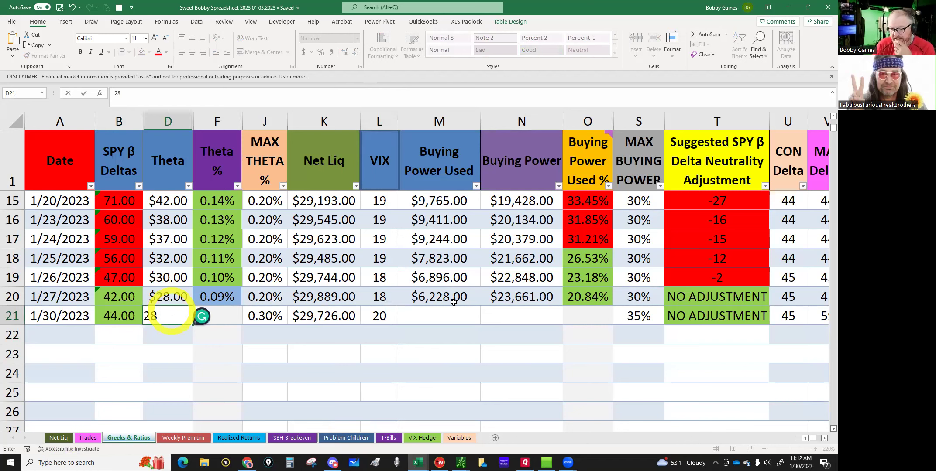
Check the /MES buying power effect in thinkorswim, then enter 5781 as Buying Power Used in the 1/30/2023 row in Excel.
click(446, 314)
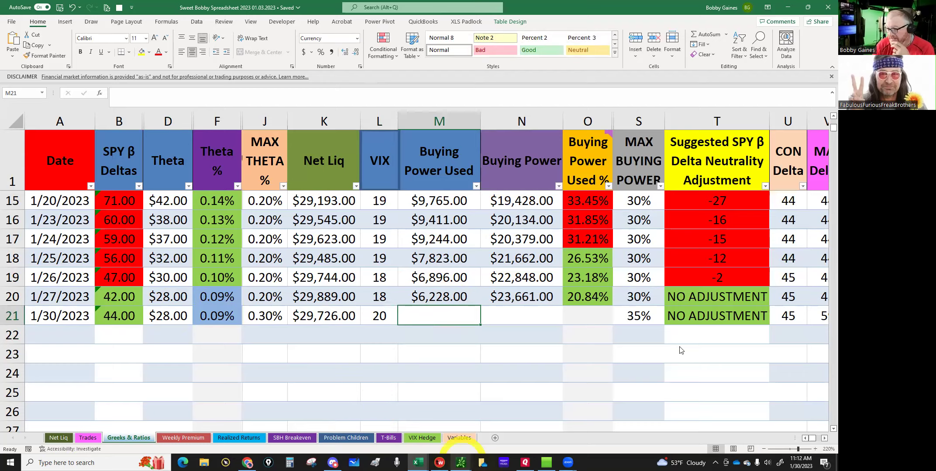
key(alt+Tab)
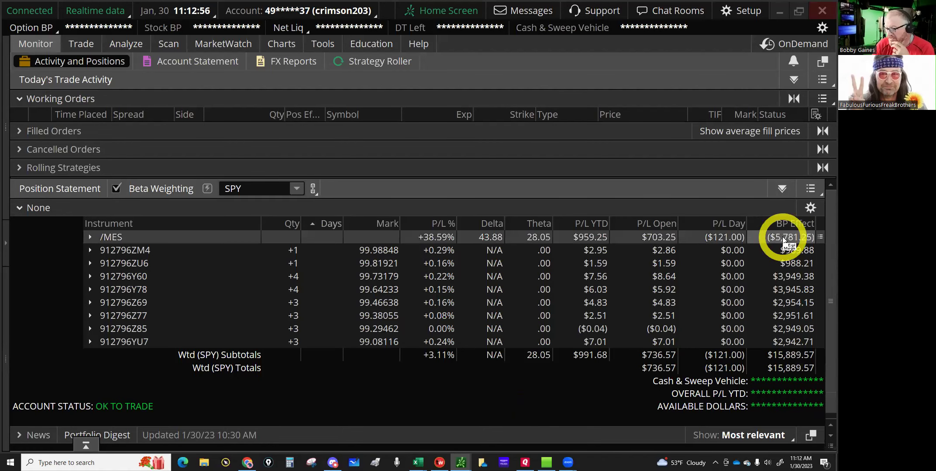
mouse_move(418, 462)
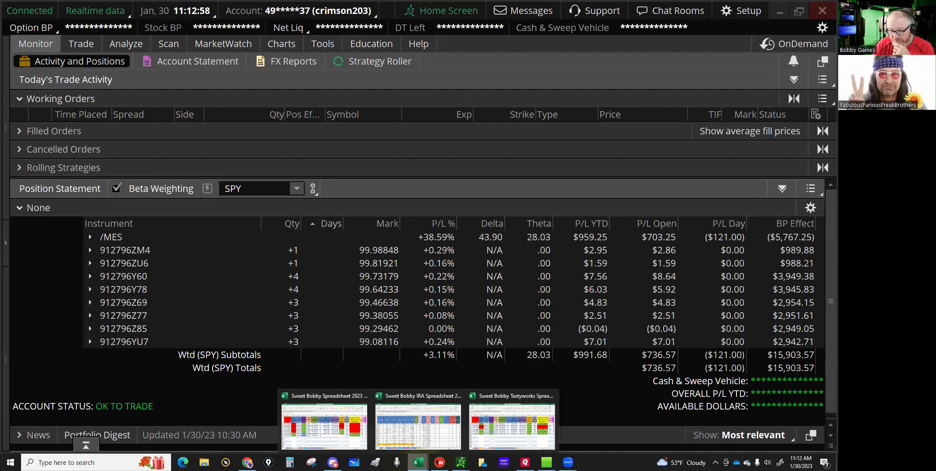
click(352, 432)
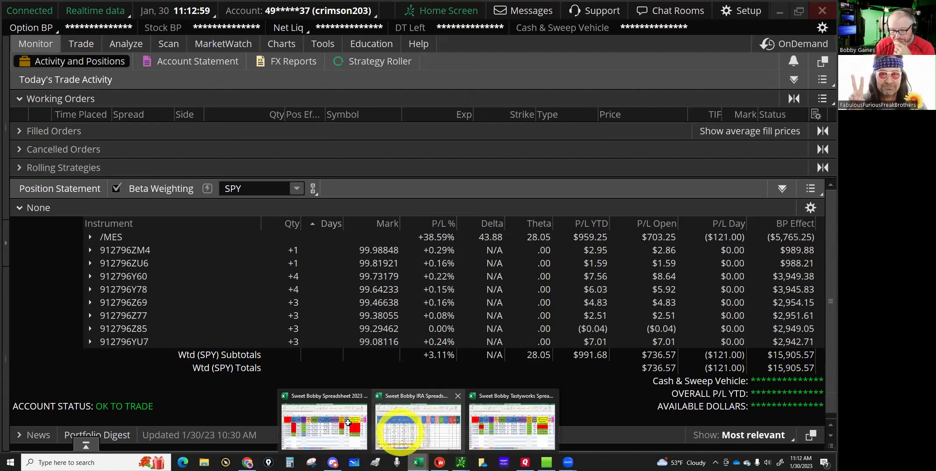
text(5781)
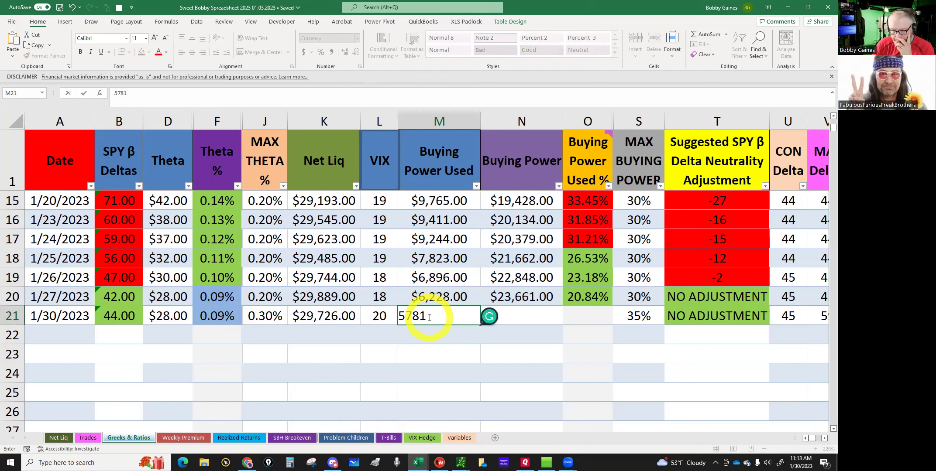
key(Return)
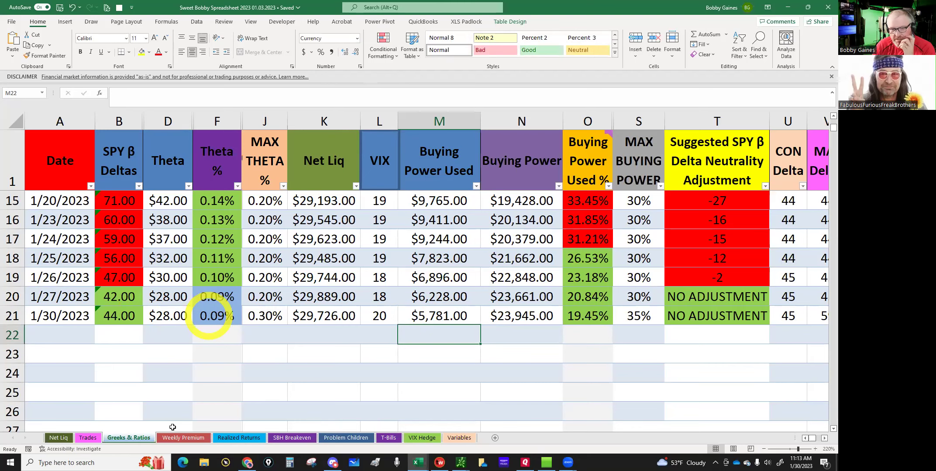
Review the Auto Close Date Signal column across all entries on the Trades sheet and examine the flagged trade's strike.
click(87, 438)
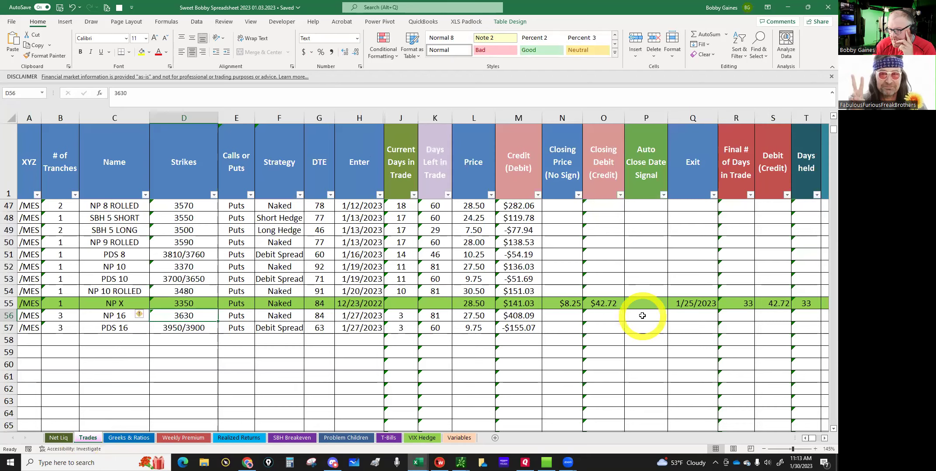
scroll(642, 315, up, 14)
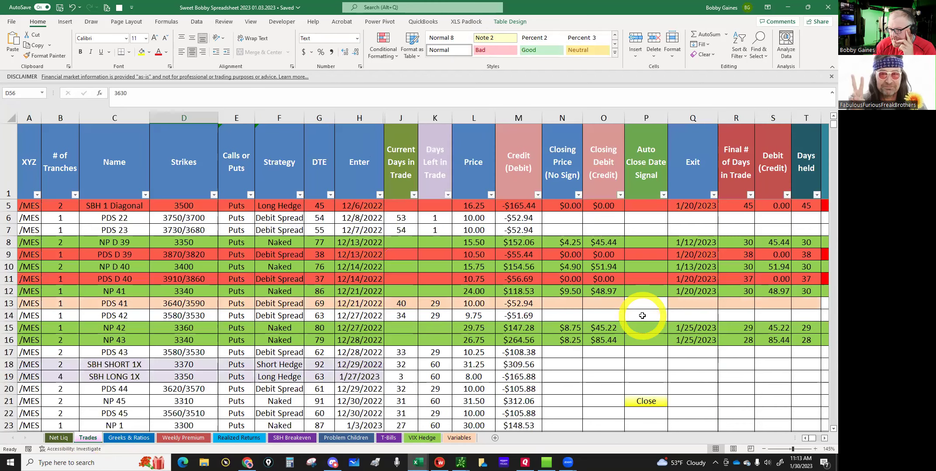
scroll(642, 315, up, 1)
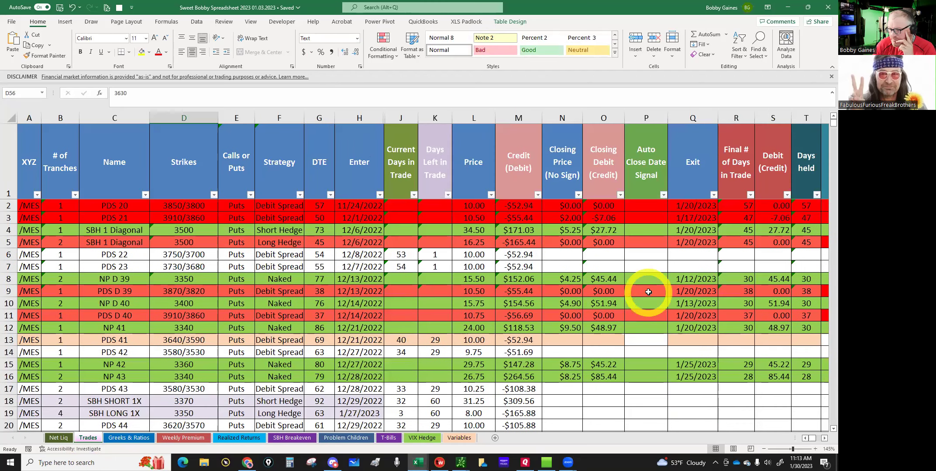
scroll(648, 292, down, 4)
scroll(648, 293, down, 2)
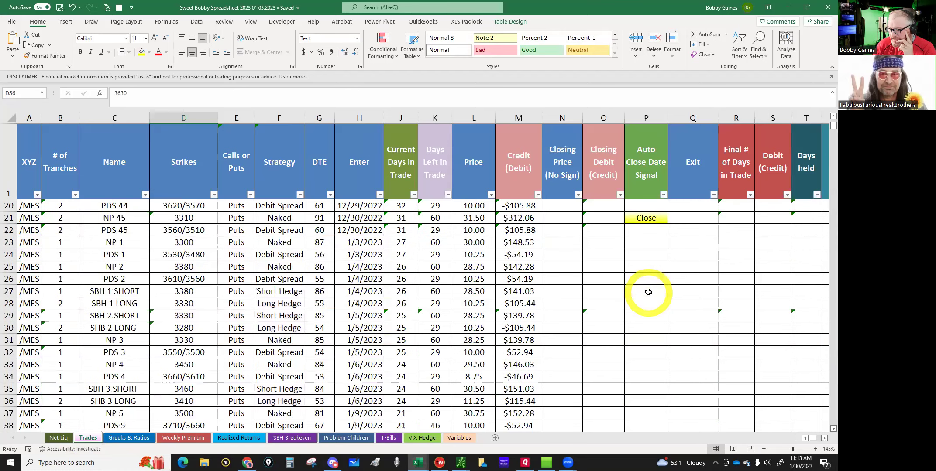
scroll(648, 292, down, 5)
scroll(648, 292, down, 5)
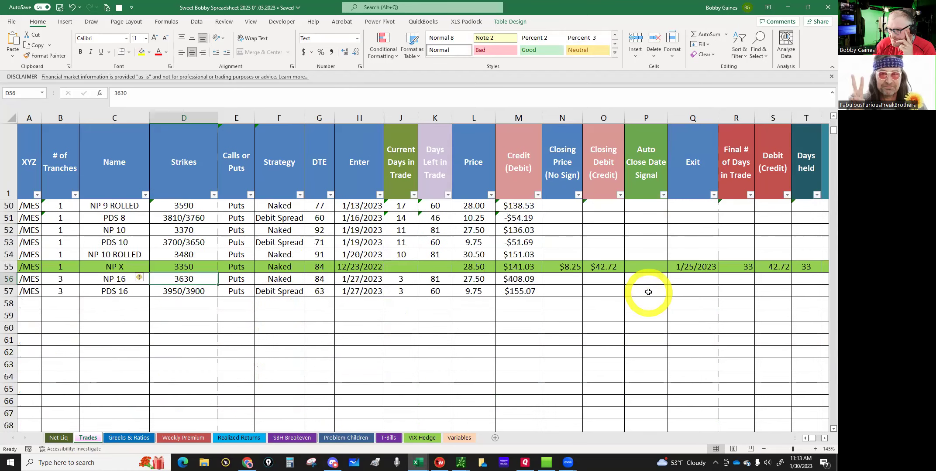
scroll(648, 292, up, 9)
scroll(648, 292, up, 4)
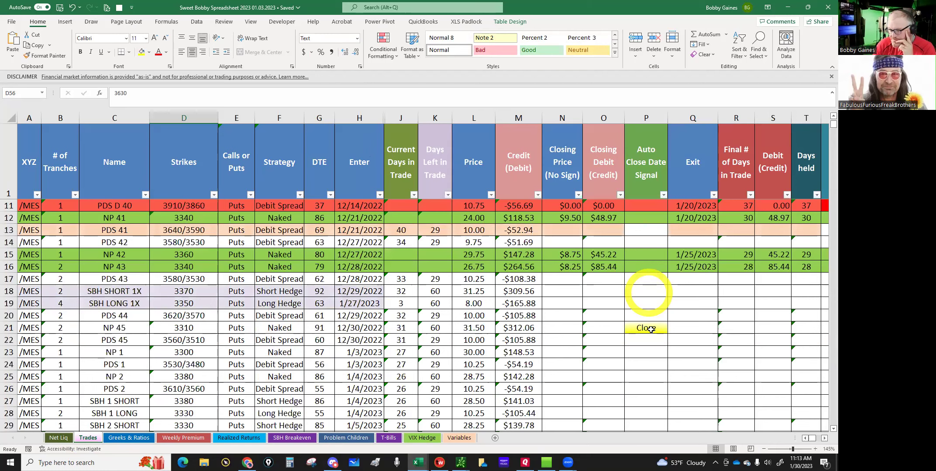
click(651, 329)
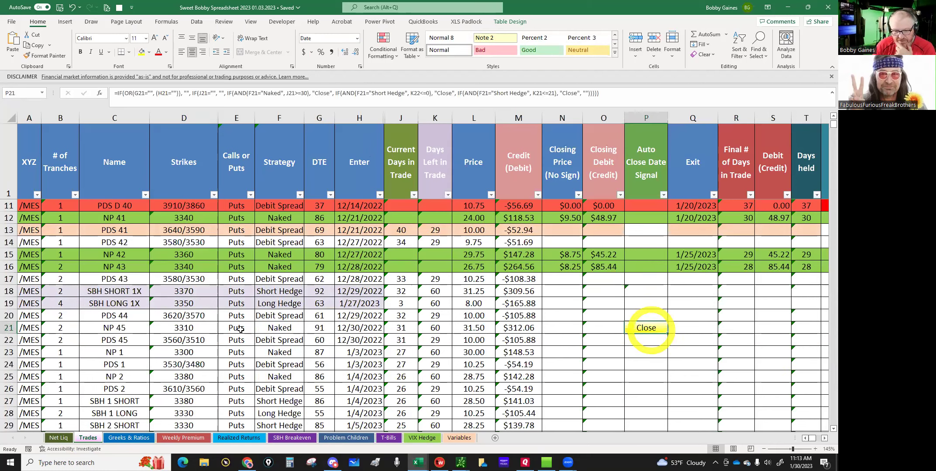
click(195, 329)
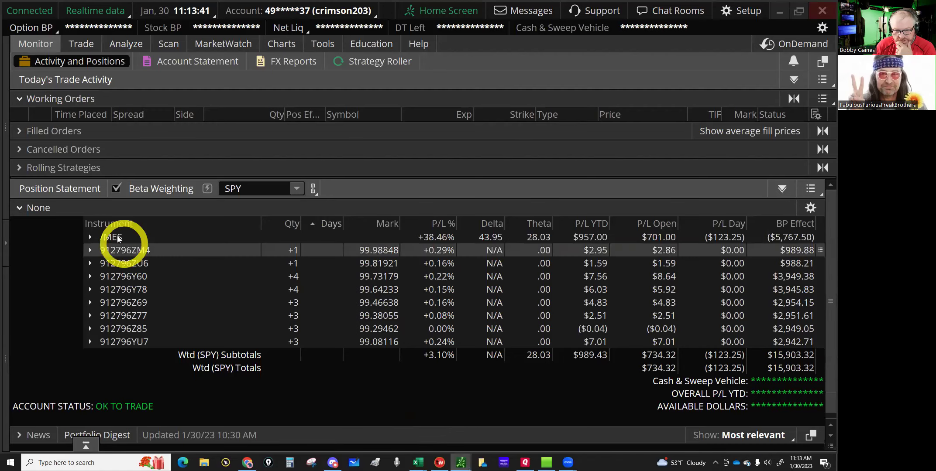
Create a closing order to buy back the two MAR 23 /EXH23 3310 puts from the /MES positions.
click(117, 237)
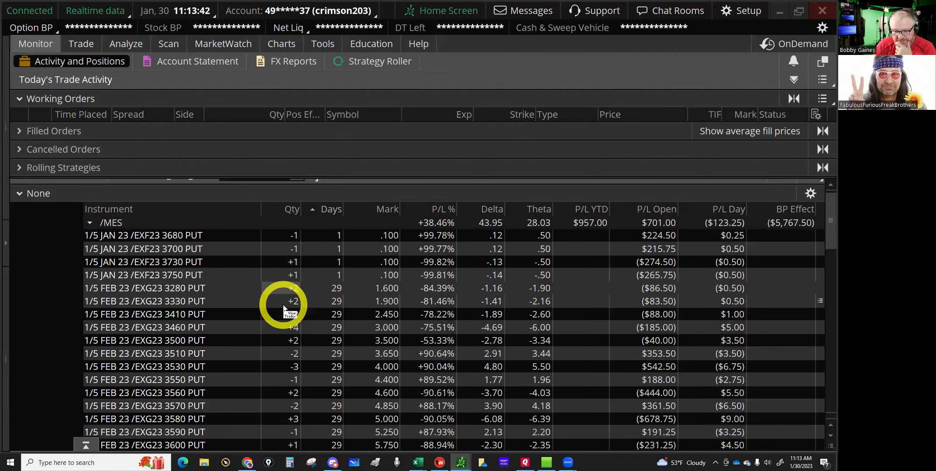
scroll(283, 310, down, 3)
scroll(284, 309, down, 7)
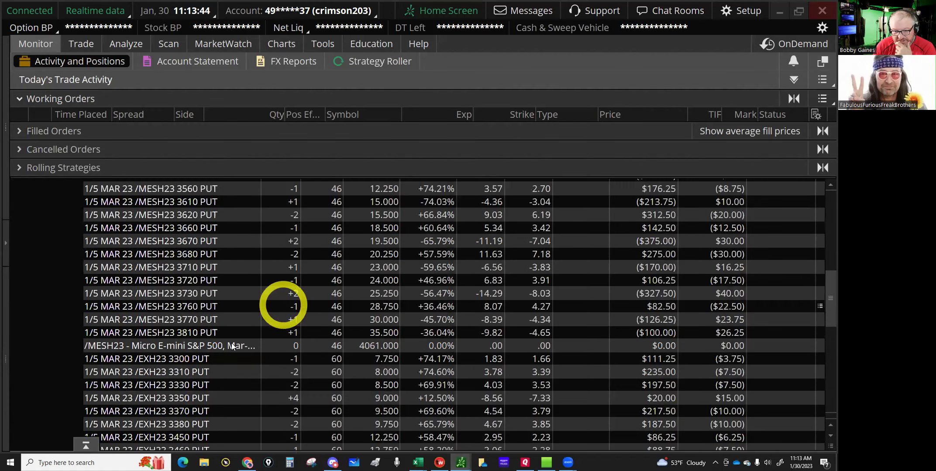
scroll(236, 345, down, 1)
right_click(221, 357)
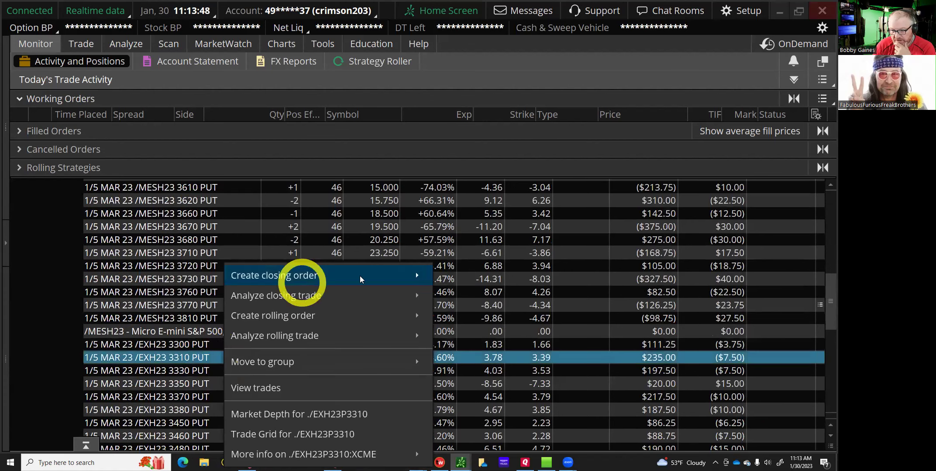
mouse_move(360, 275)
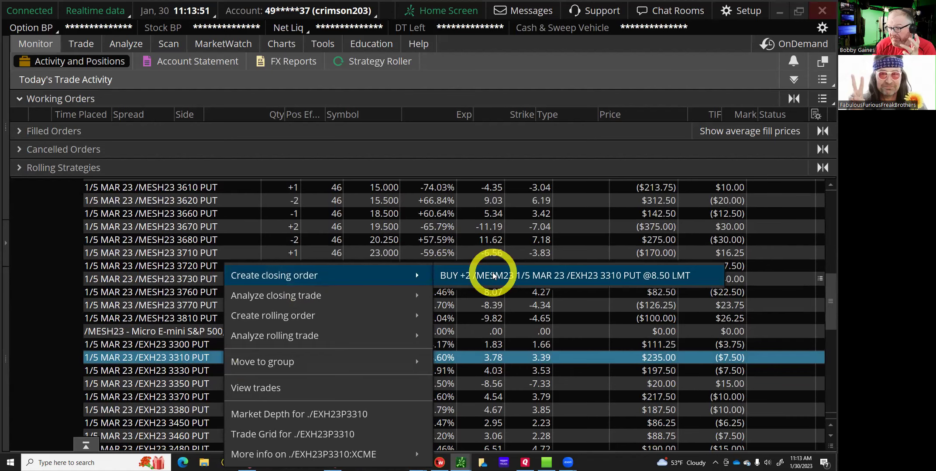
click(493, 275)
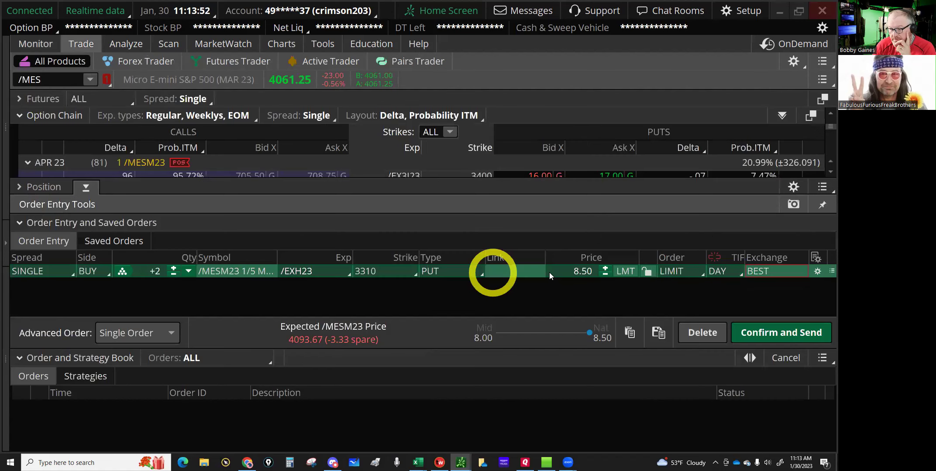
Lower the 3310 put closing order's limit price to 8.00 and send the order.
double_click(605, 276)
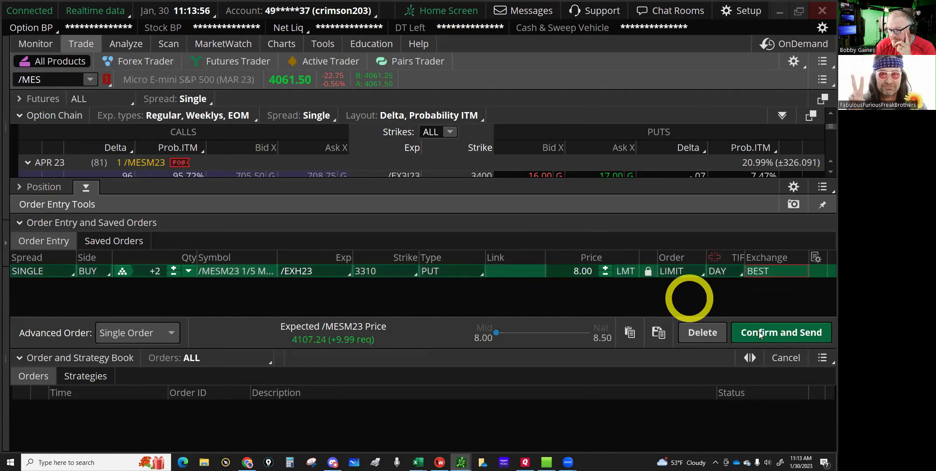
click(760, 335)
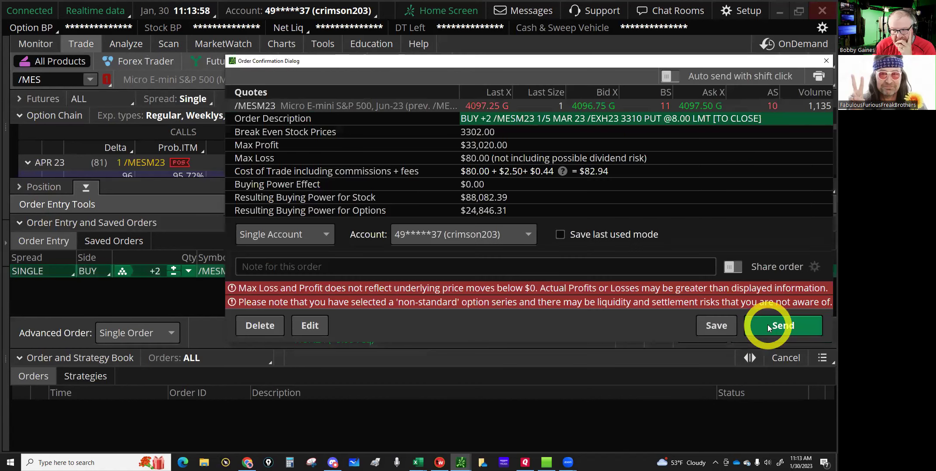
click(81, 187)
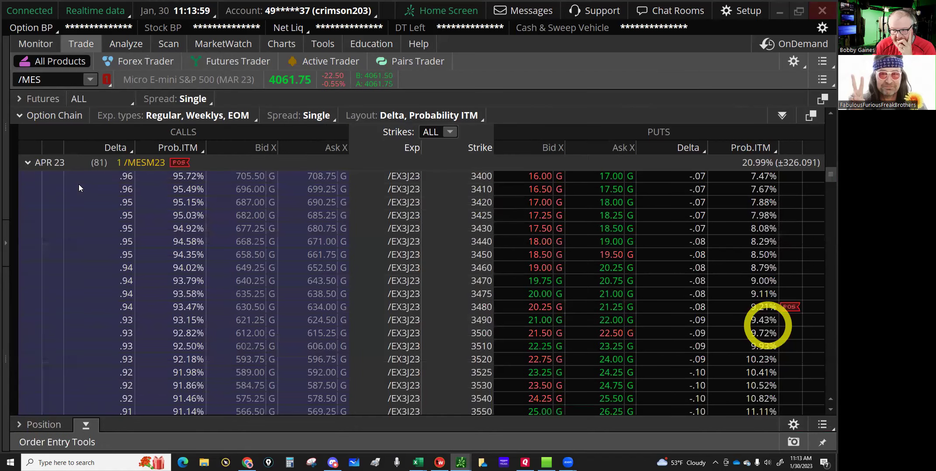
Replace the working 3310 put closing order with a limit price of 8.25 and send it.
click(32, 45)
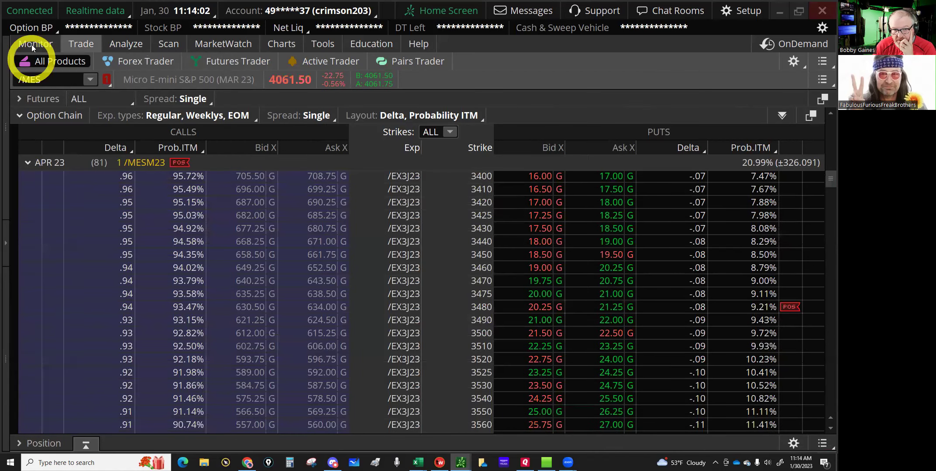
click(509, 125)
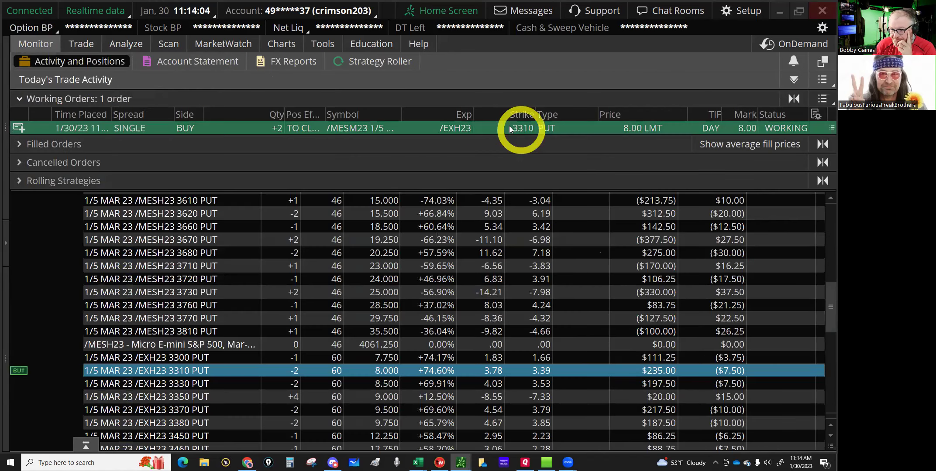
right_click(509, 126)
click(562, 163)
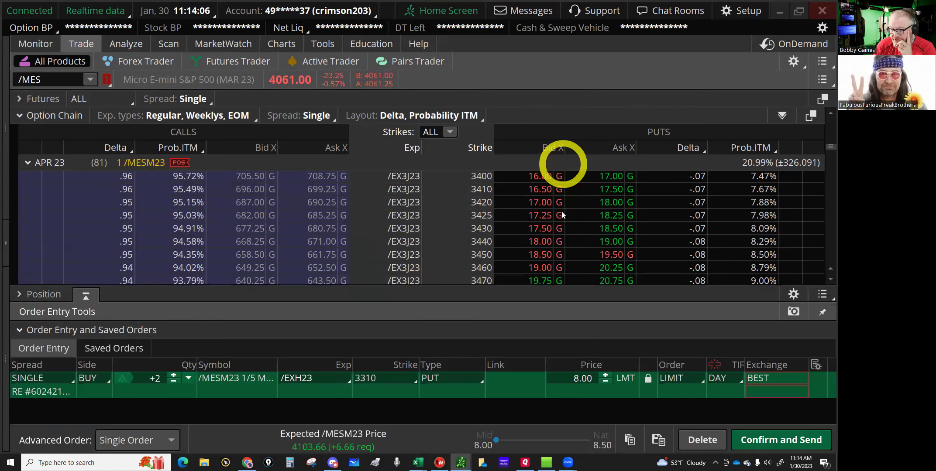
click(585, 271)
click(605, 268)
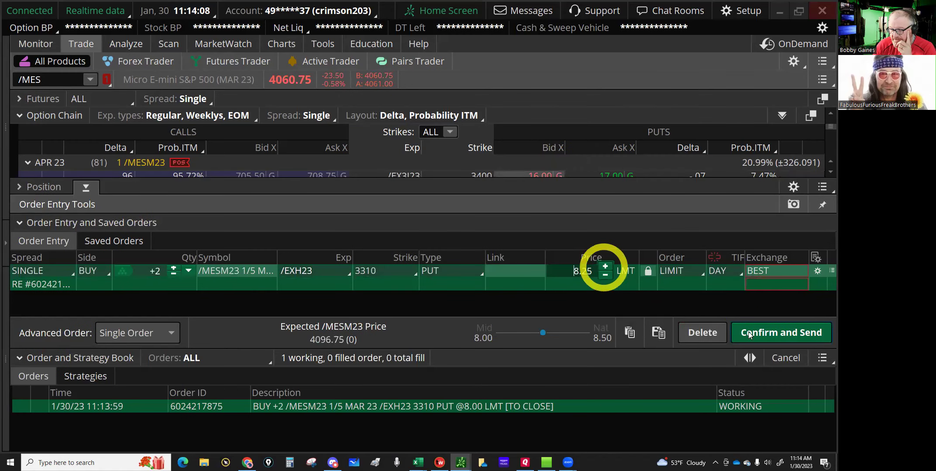
click(752, 335)
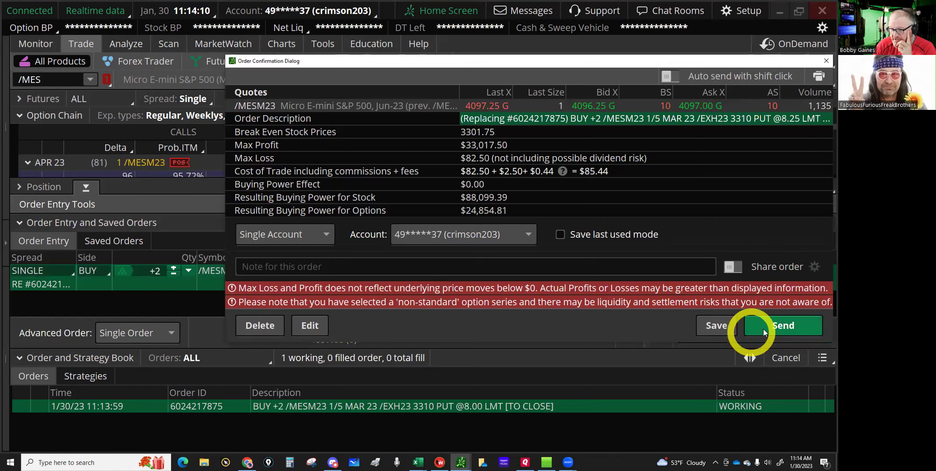
click(764, 333)
click(468, 213)
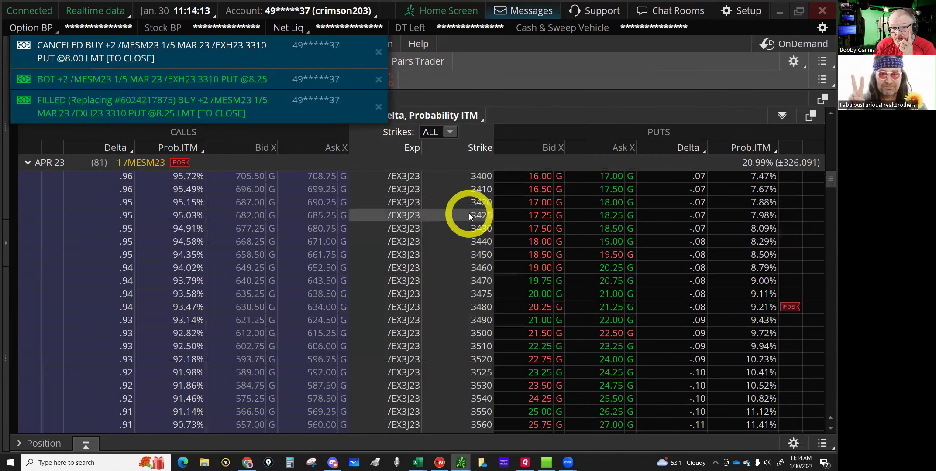
click(441, 226)
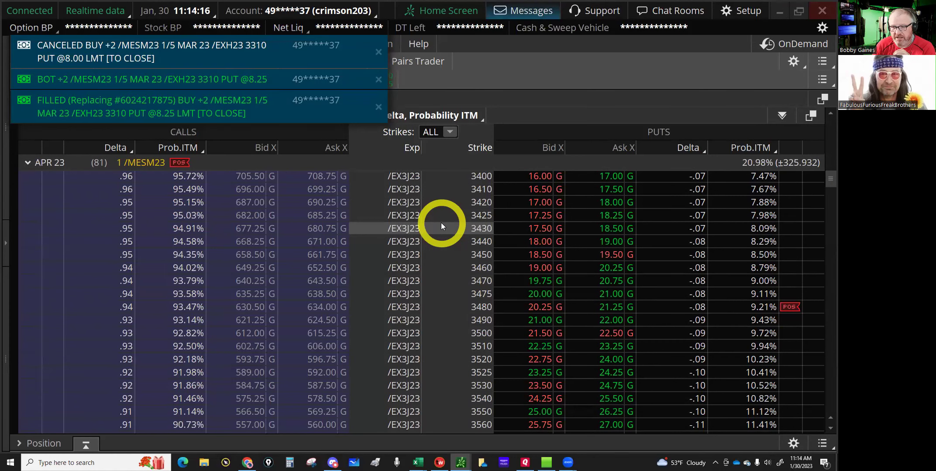
Show today's filled orders to check the 3310 put's closing fill price.
click(418, 462)
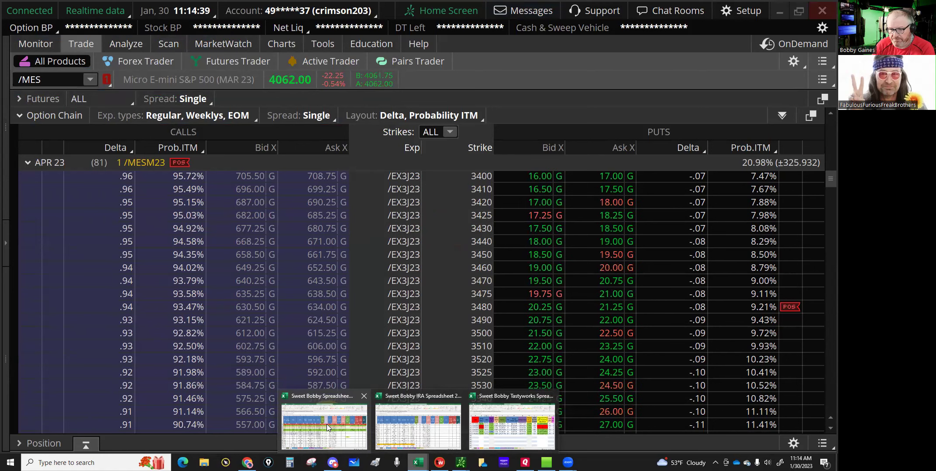
click(30, 42)
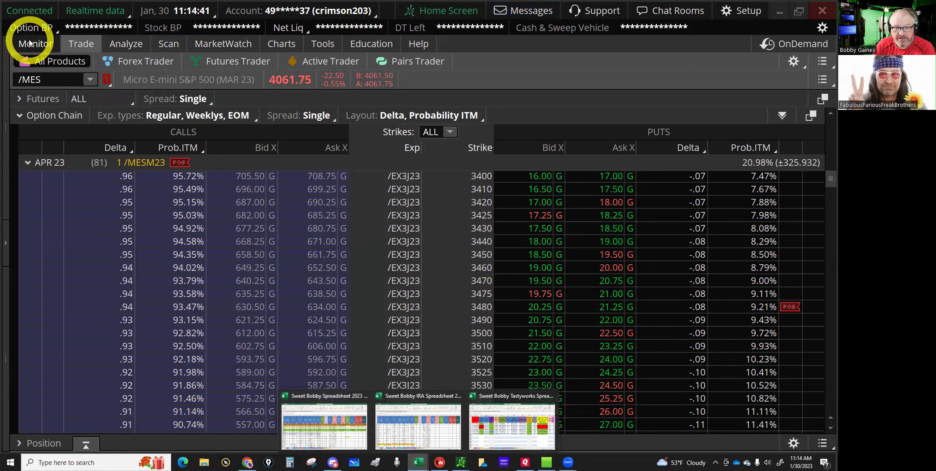
click(62, 135)
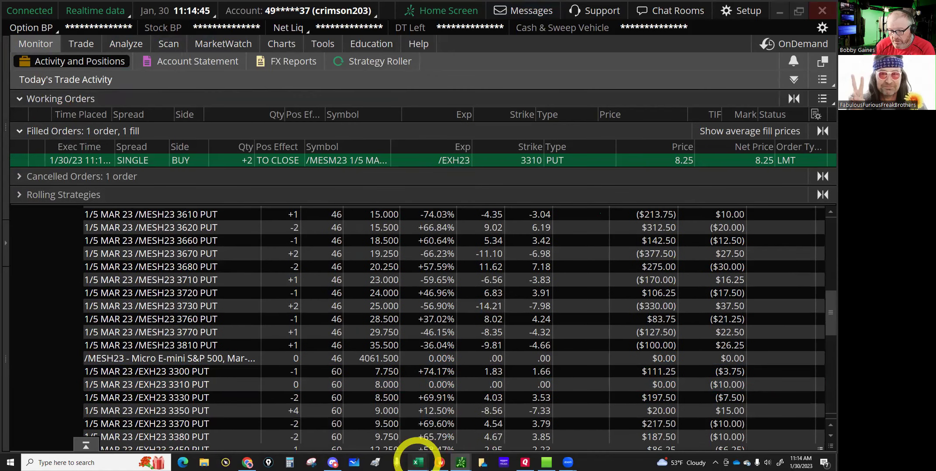
Switch to the 2023 spreadsheet in Excel and enter closing price 8.25 and exit date 1/30/23 in the NP 45 row.
mouse_move(418, 463)
click(328, 430)
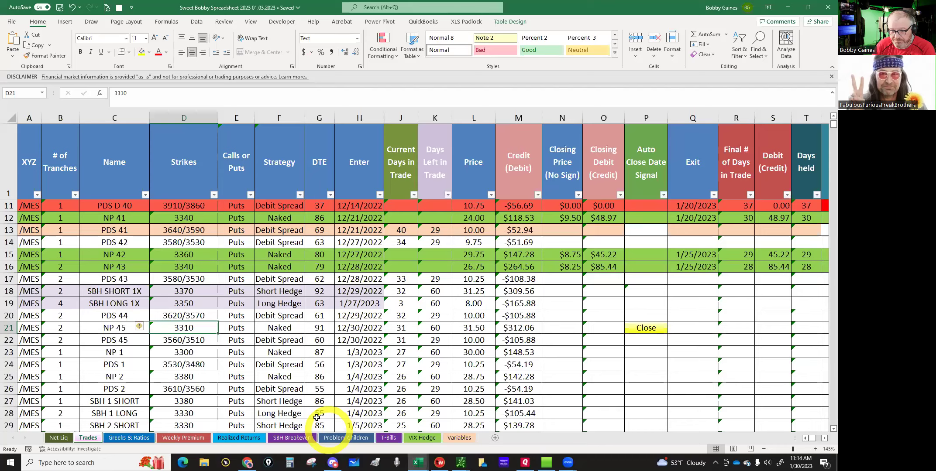
click(203, 328)
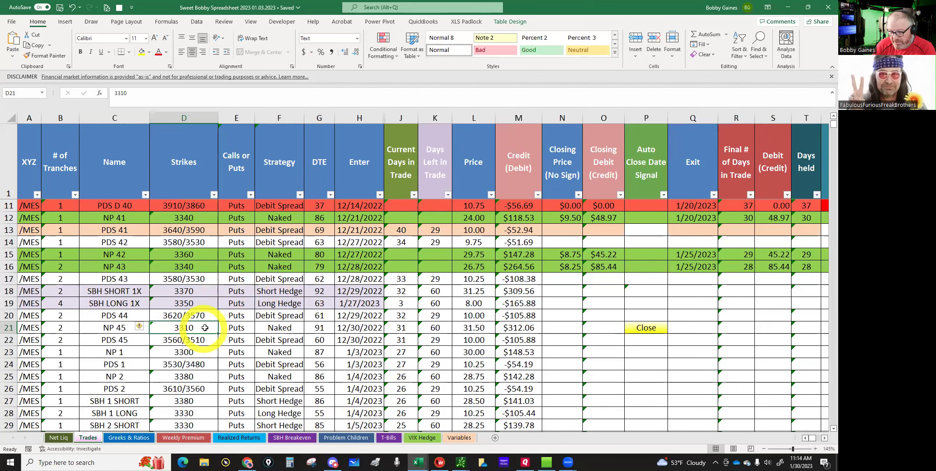
click(558, 328)
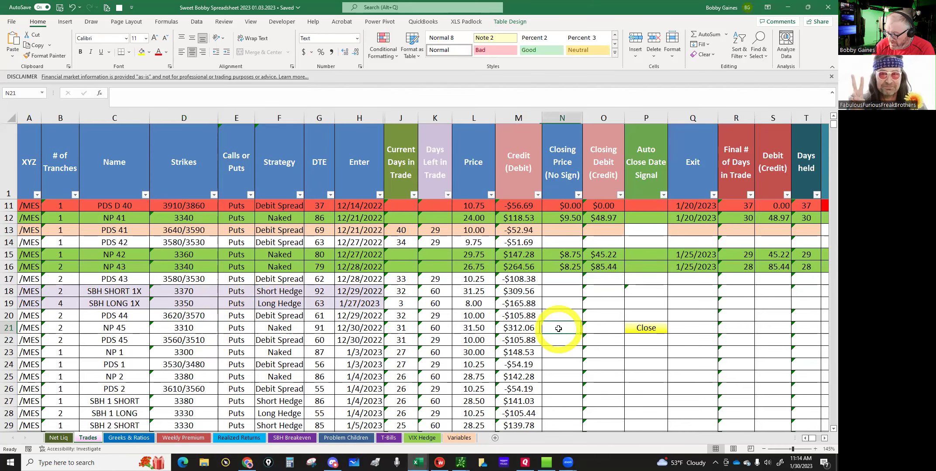
text(8.25)
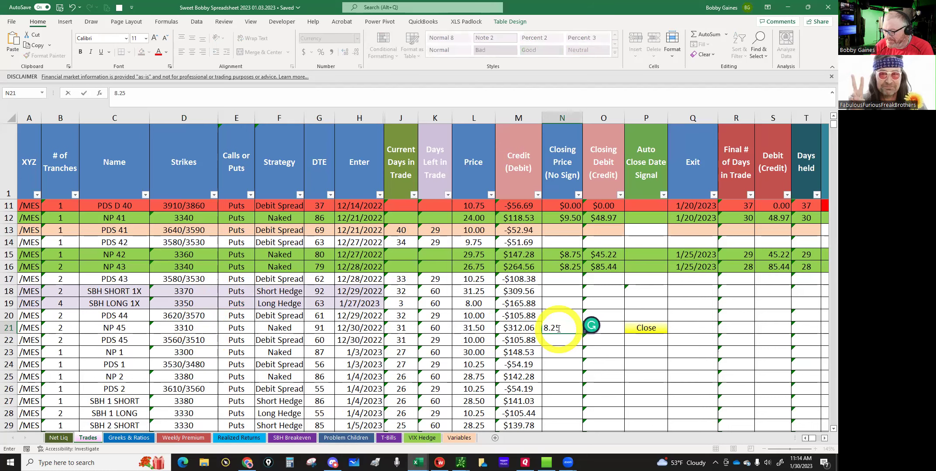
key(Tab)
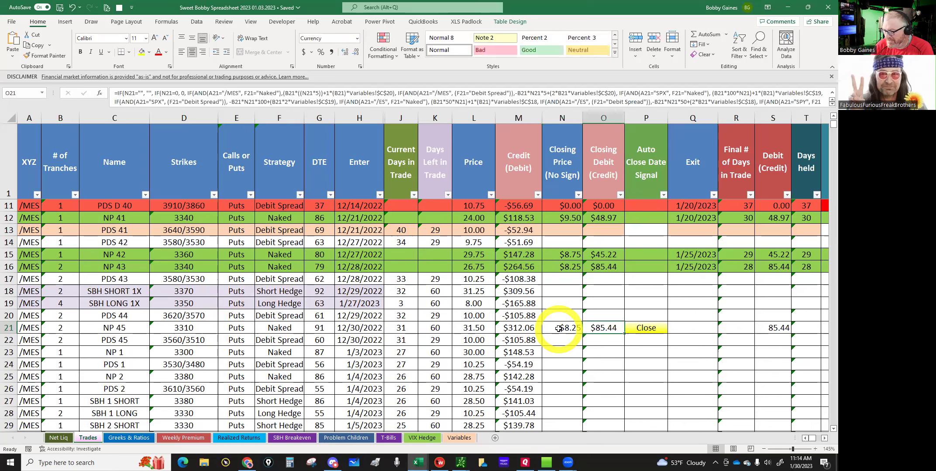
key(Tab)
key(Tab)
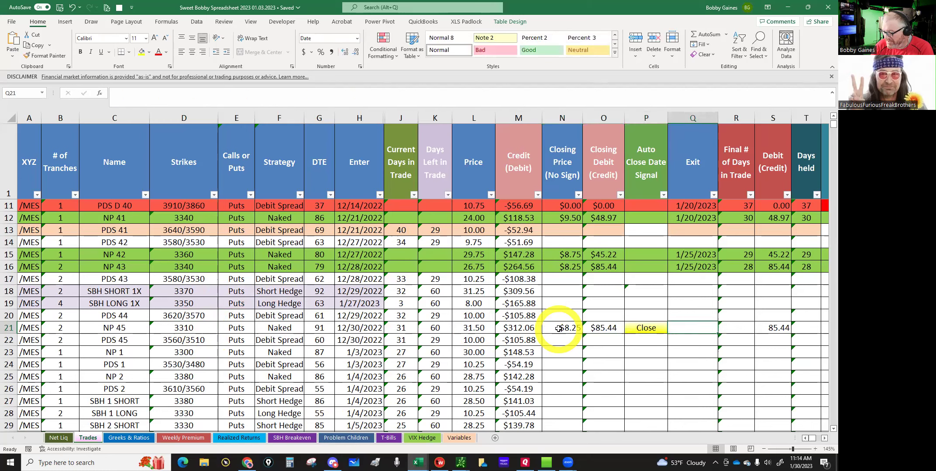
text(1/)
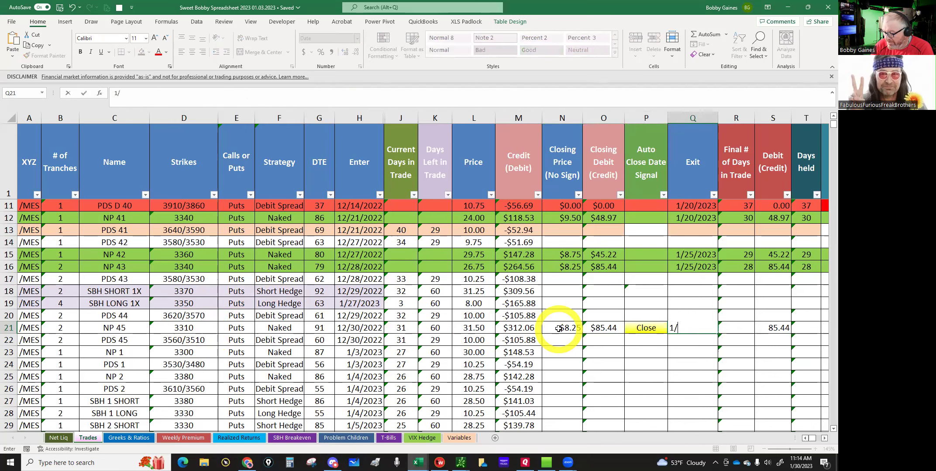
text(30/23)
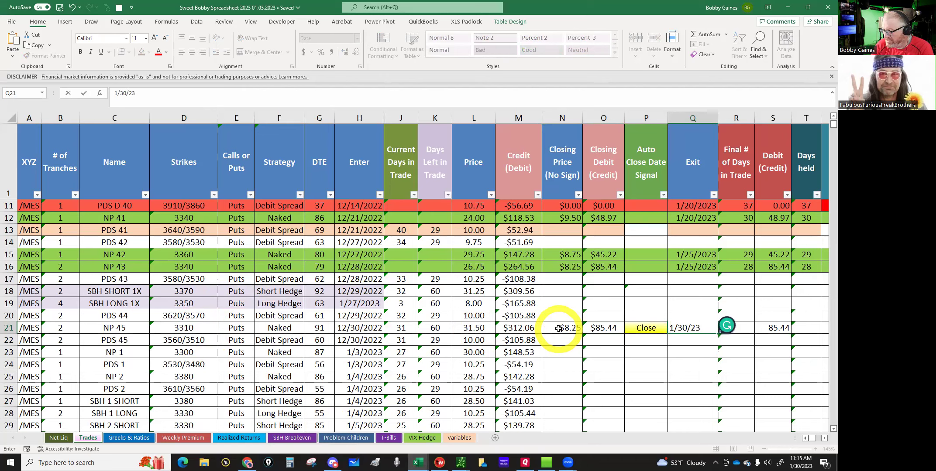
key(Tab)
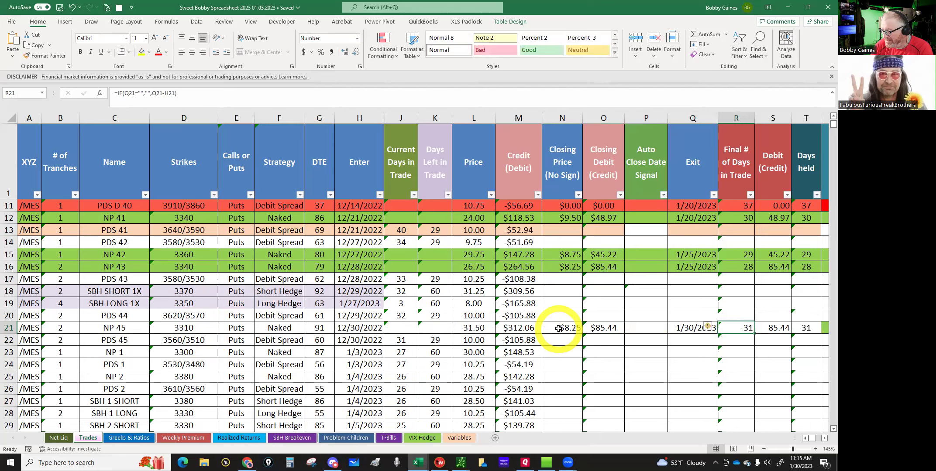
Fill the closed NP 45 row with light green from the Notes column back to the XYZ column.
key(Tab)
key(Tab)
key(Tab)
key(Tab)
key(Tab)
key(Tab)
key(Tab)
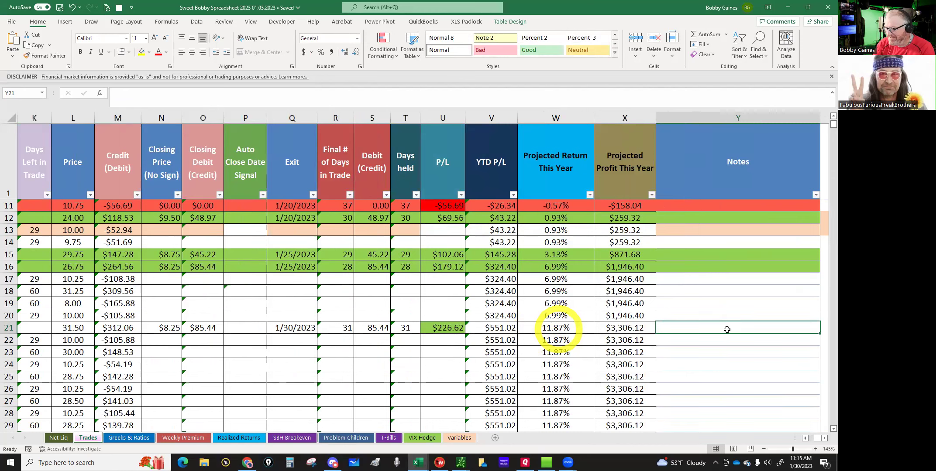
drag(702, 323, 10, 332)
drag(8, 332, 8, 331)
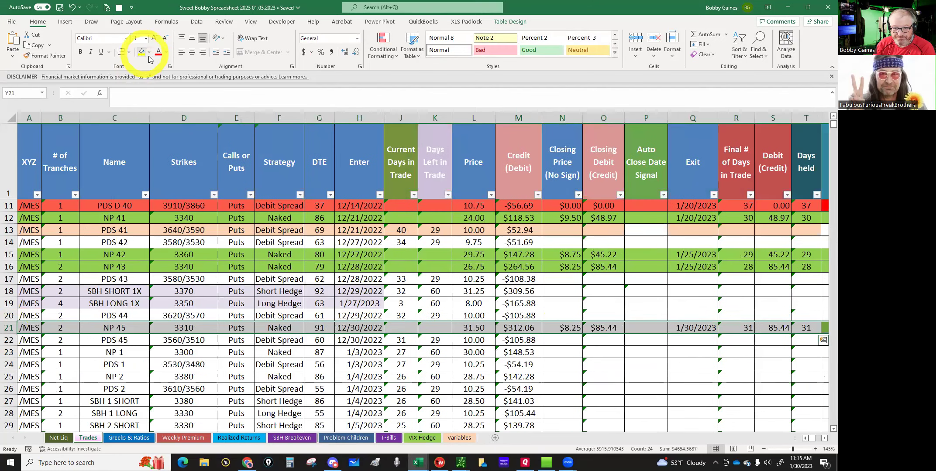
click(149, 54)
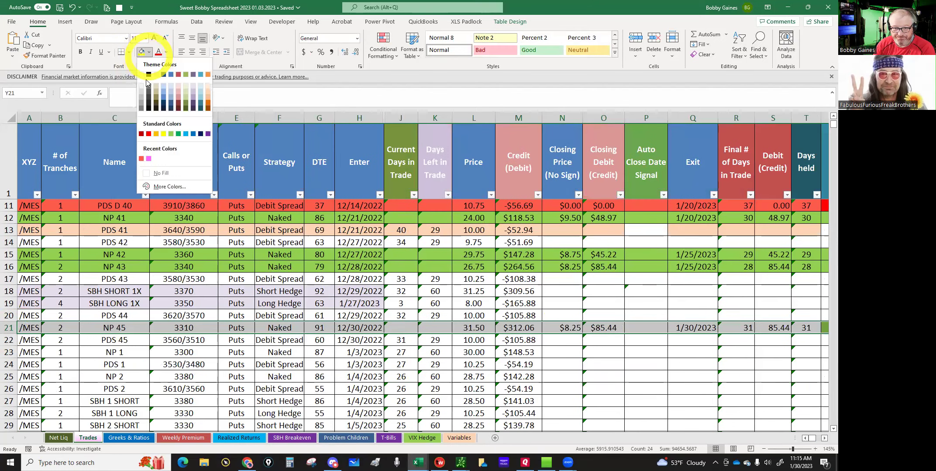
click(170, 134)
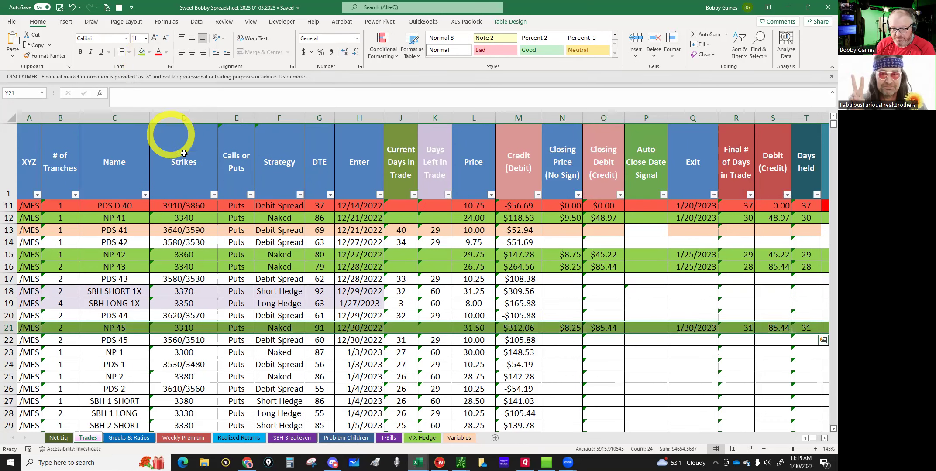
click(644, 328)
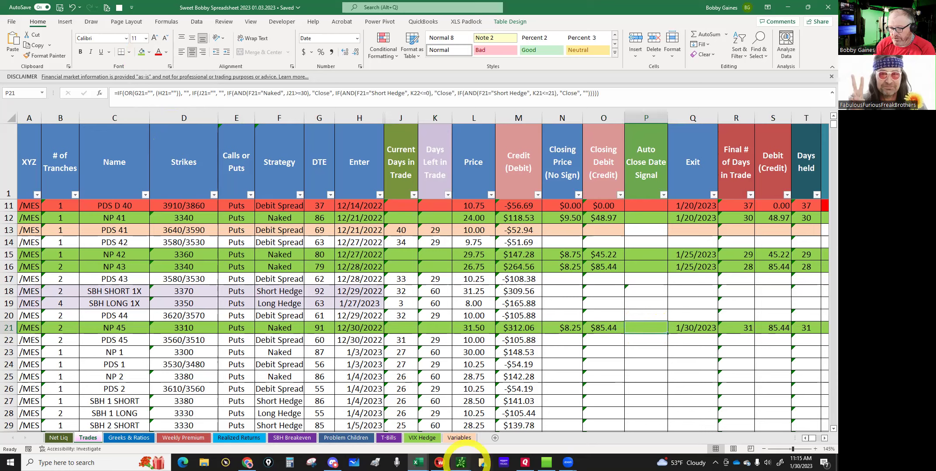
Switch to thinkorswim and collapse the expanded April expirations in the /MES option chain.
mouse_move(460, 462)
click(430, 433)
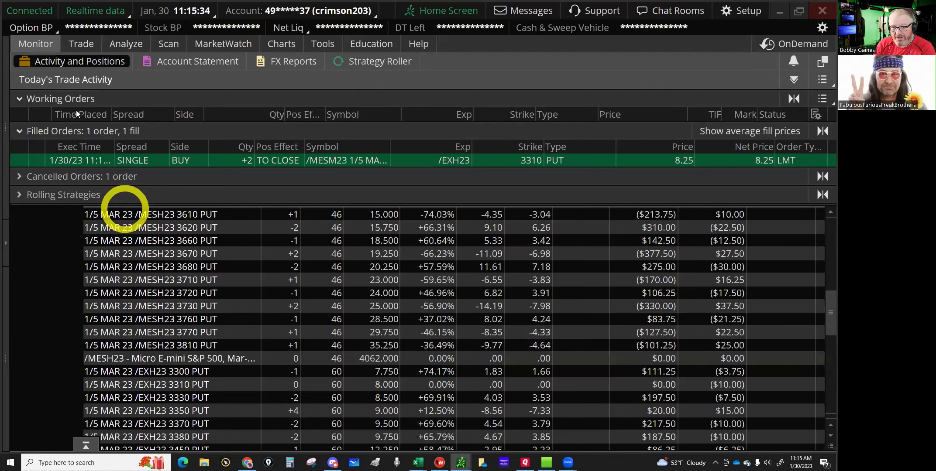
click(77, 43)
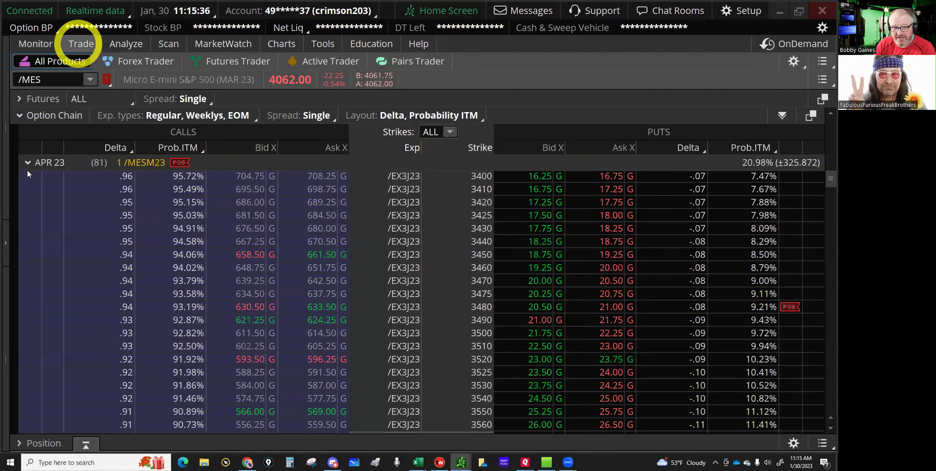
click(28, 163)
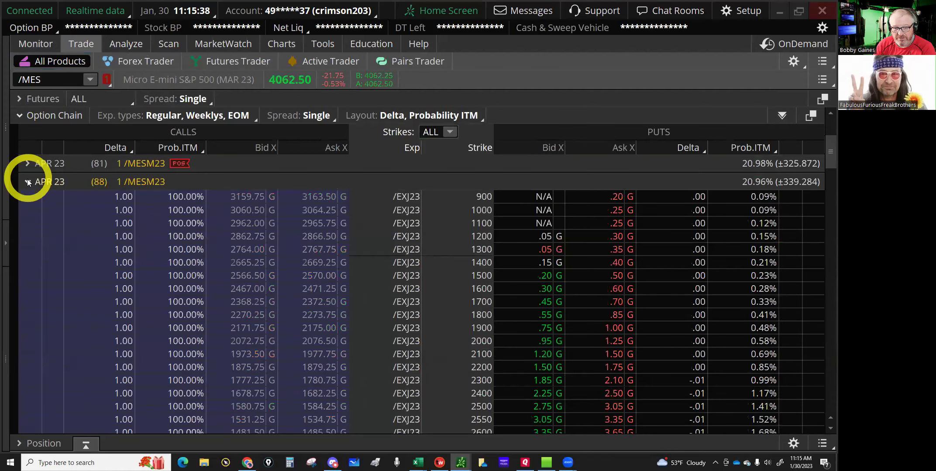
click(28, 182)
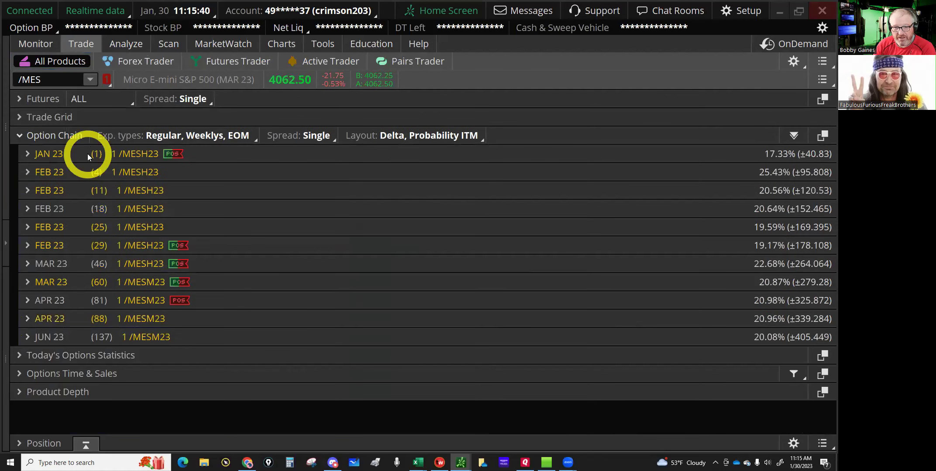
mouse_move(87, 154)
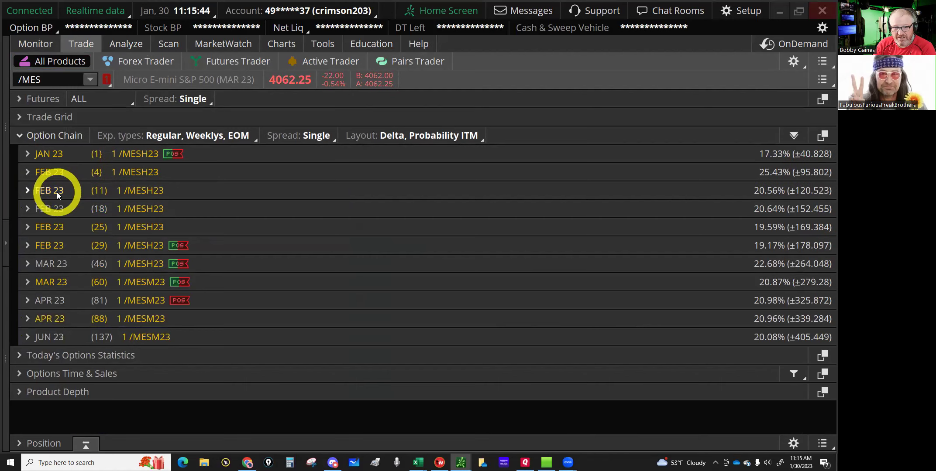
mouse_move(85, 190)
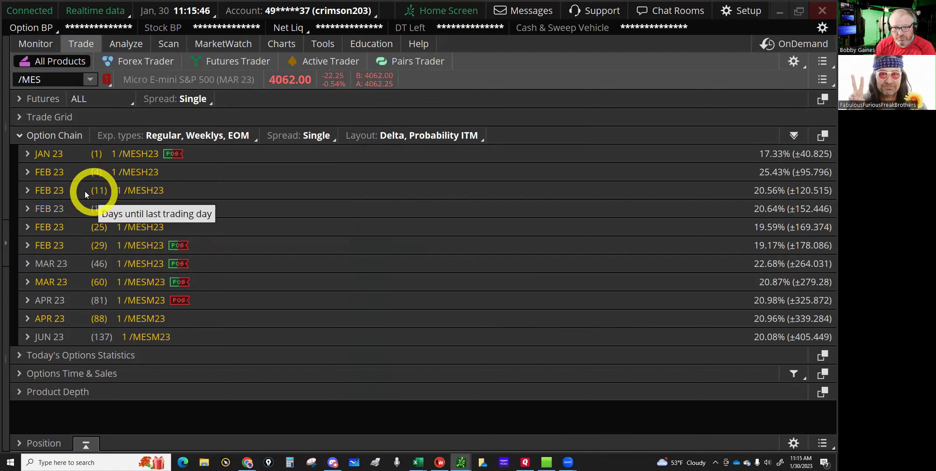
Expand the 11-day FEB 23 expiration and create a buy order for the 3390 put.
click(42, 191)
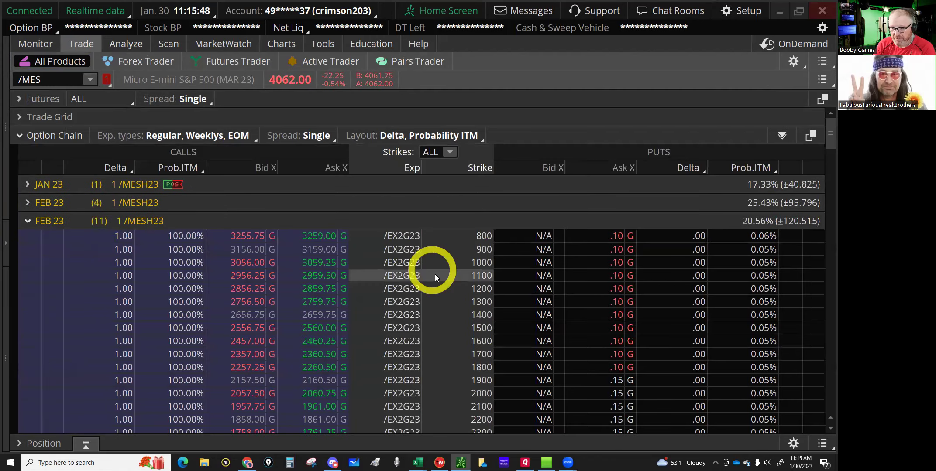
scroll(447, 283, down, 10)
scroll(447, 285, down, 12)
scroll(447, 282, down, 3)
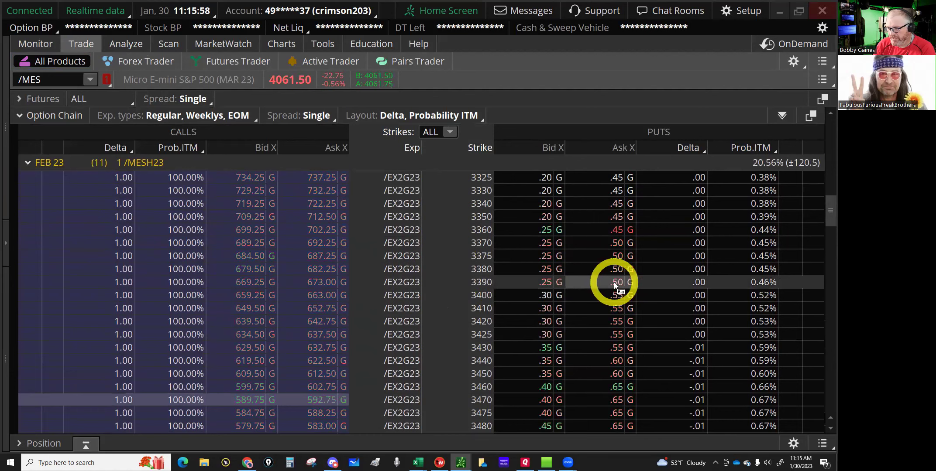
click(615, 285)
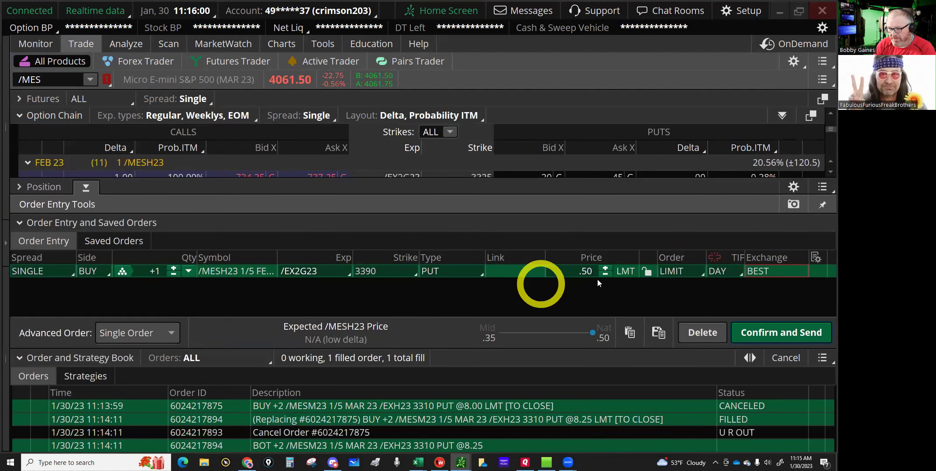
Set the 3390 put buy order to 4 contracts at a .40 limit and send it.
click(604, 276)
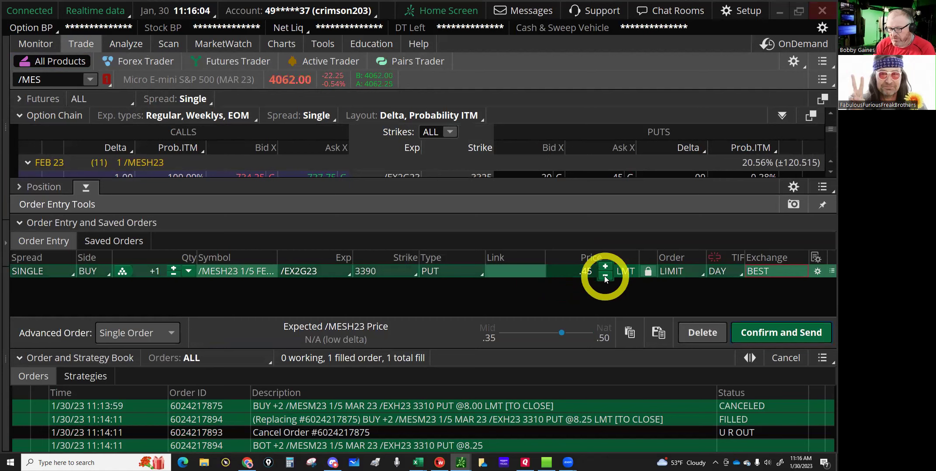
click(605, 276)
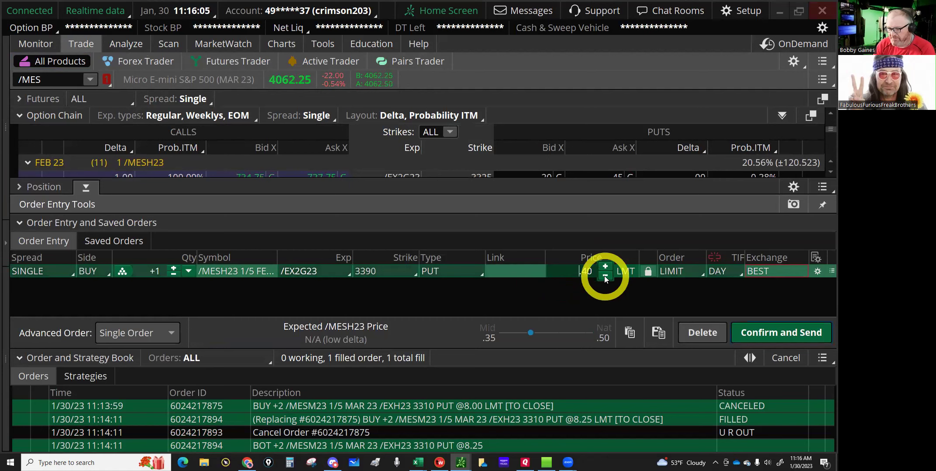
click(173, 268)
click(173, 268)
click(173, 269)
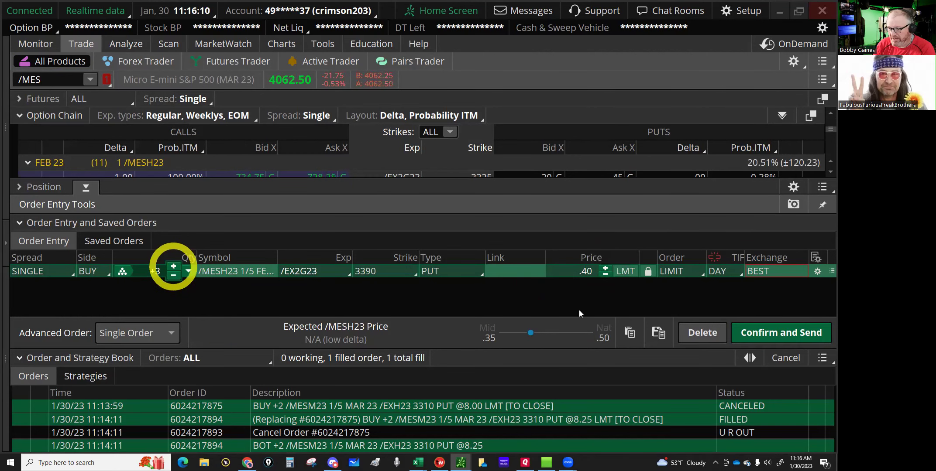
click(757, 334)
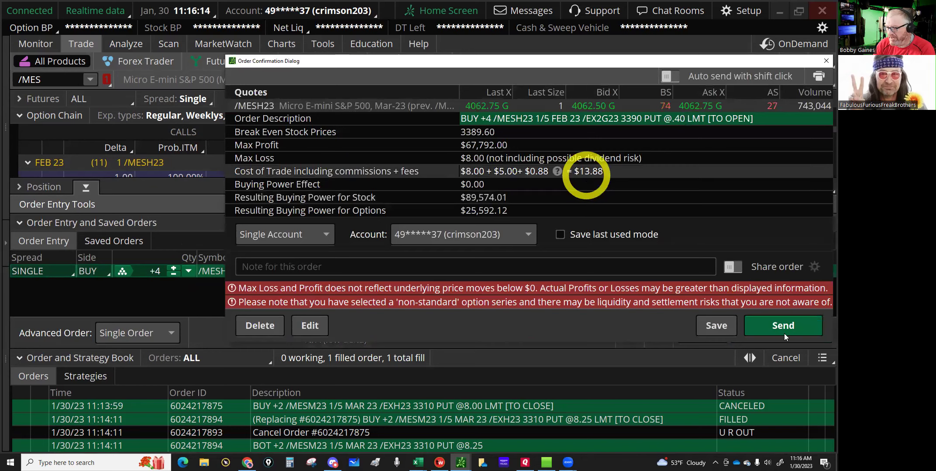
click(780, 328)
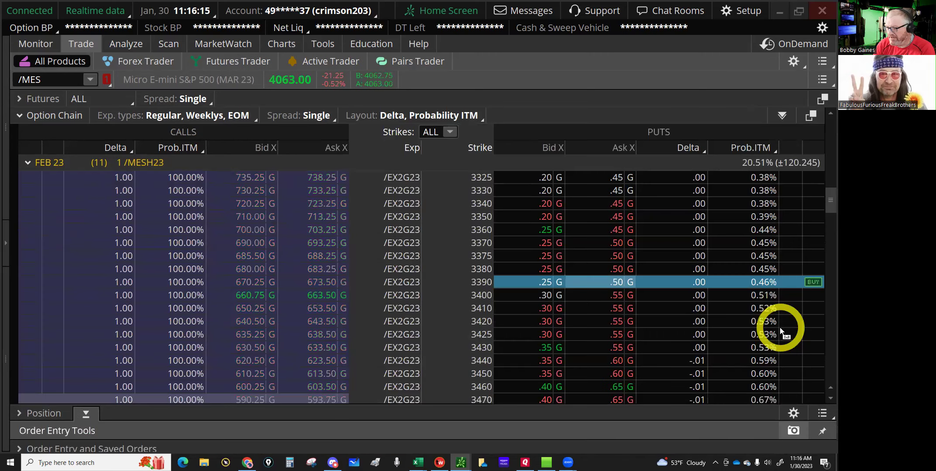
Replace the working 3390 put order with a limit price of .45 and send it.
click(116, 119)
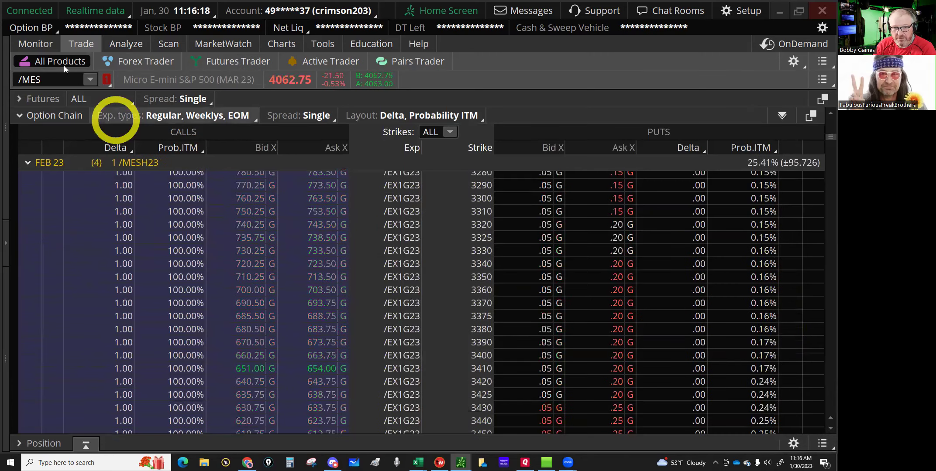
click(35, 44)
right_click(210, 125)
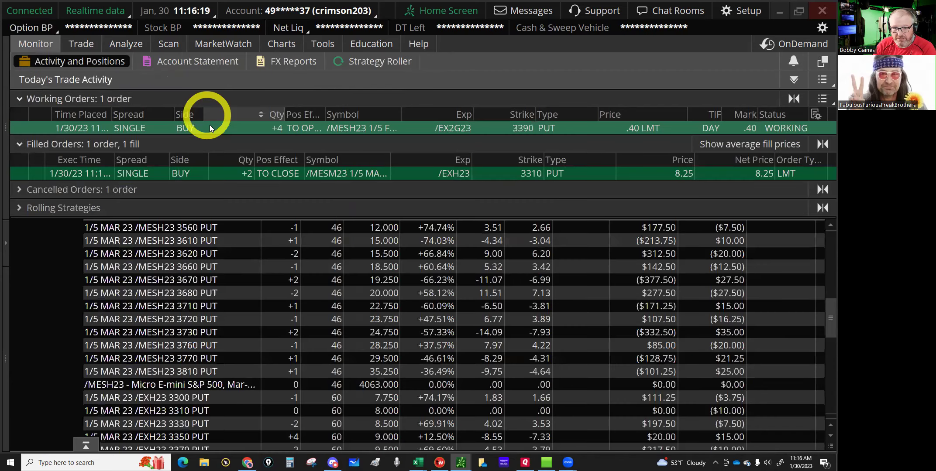
click(253, 162)
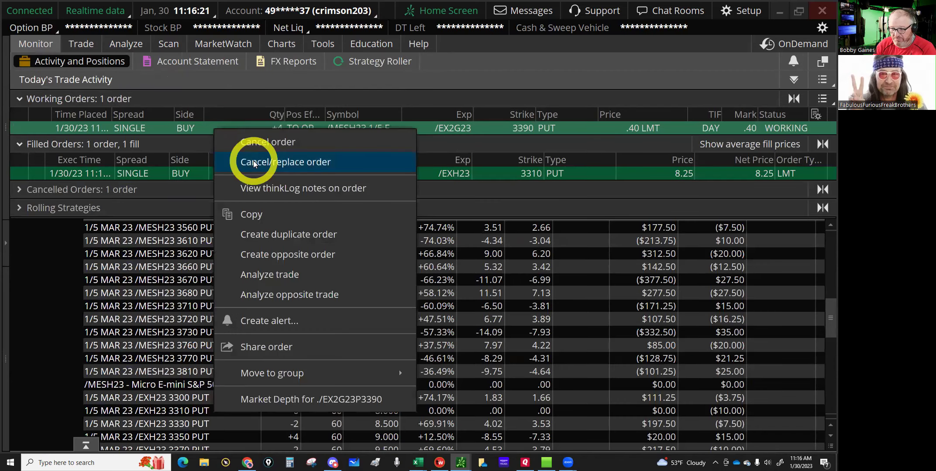
click(605, 268)
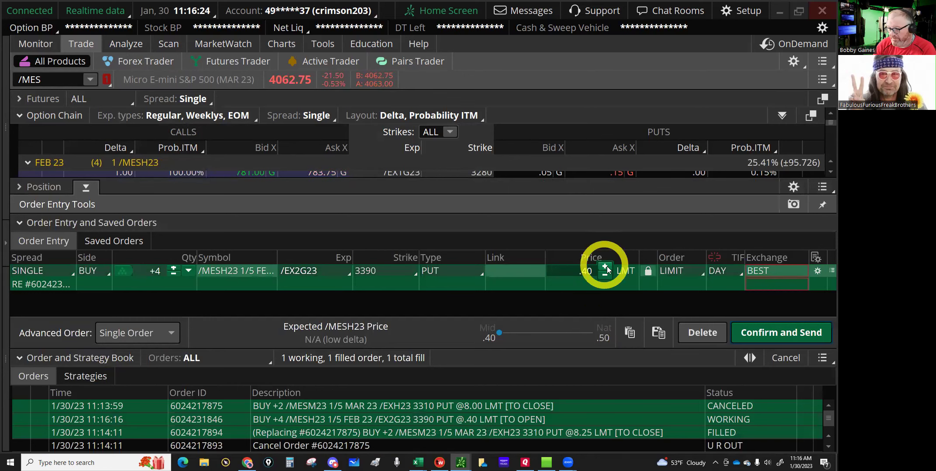
click(788, 334)
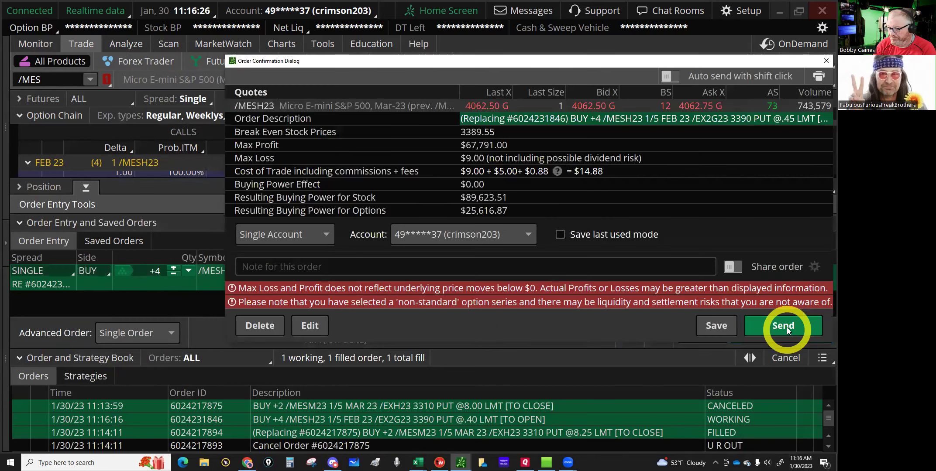
click(786, 331)
Check the order notifications and today's filled orders for the 3390 put's fill price.
click(55, 60)
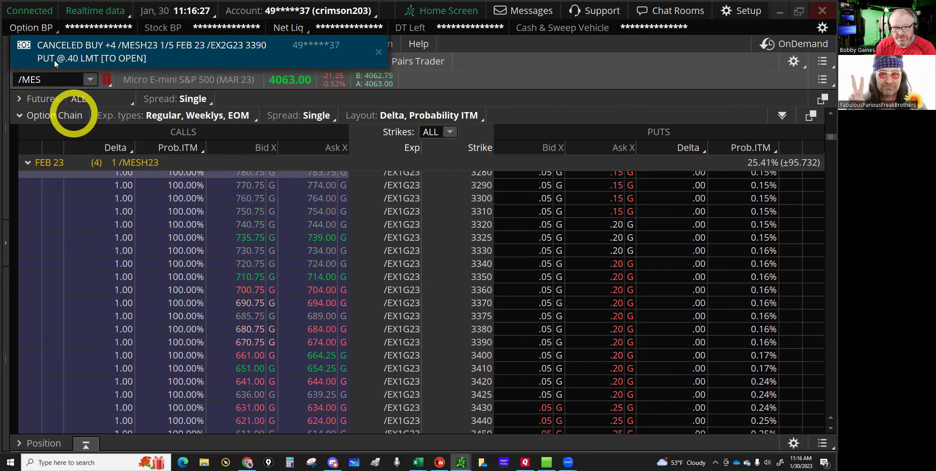
click(100, 81)
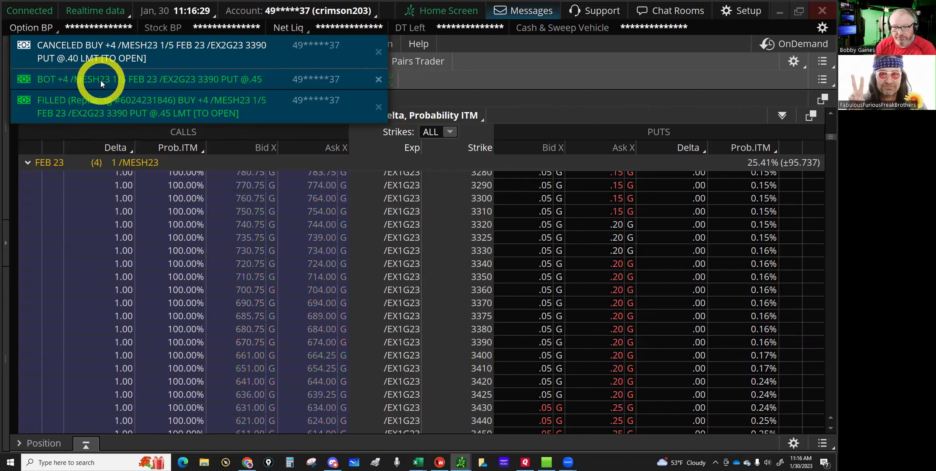
click(232, 79)
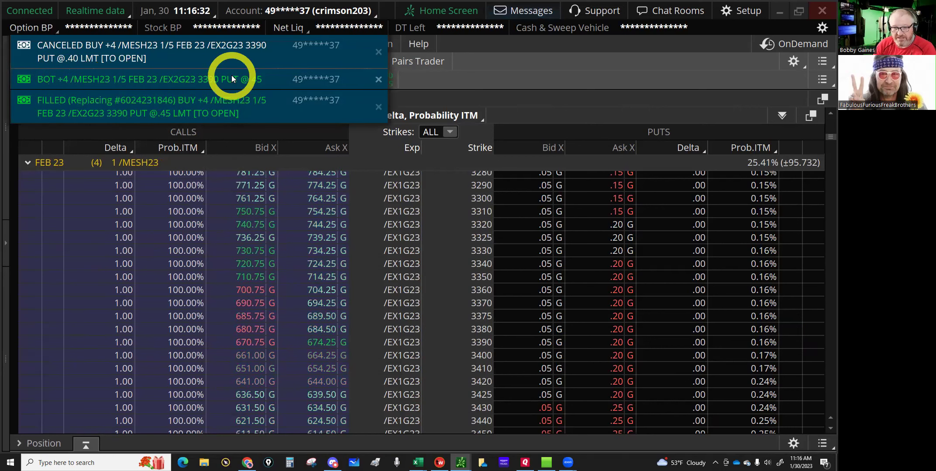
click(197, 64)
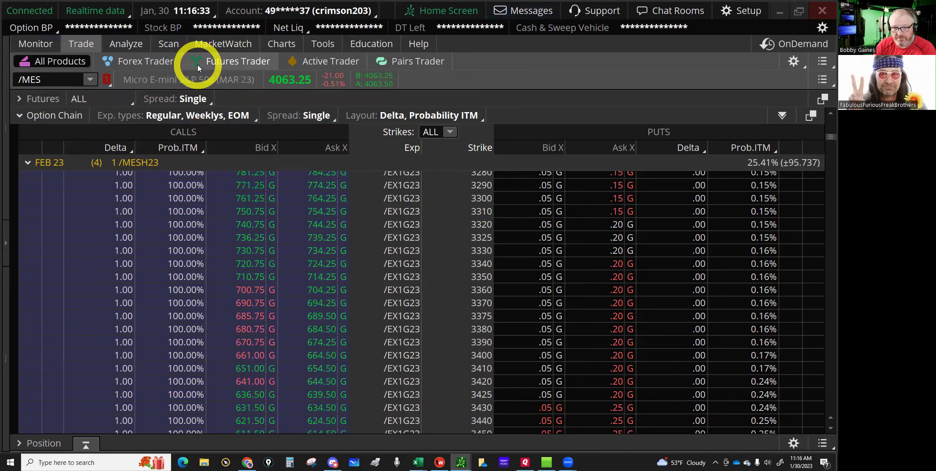
click(37, 44)
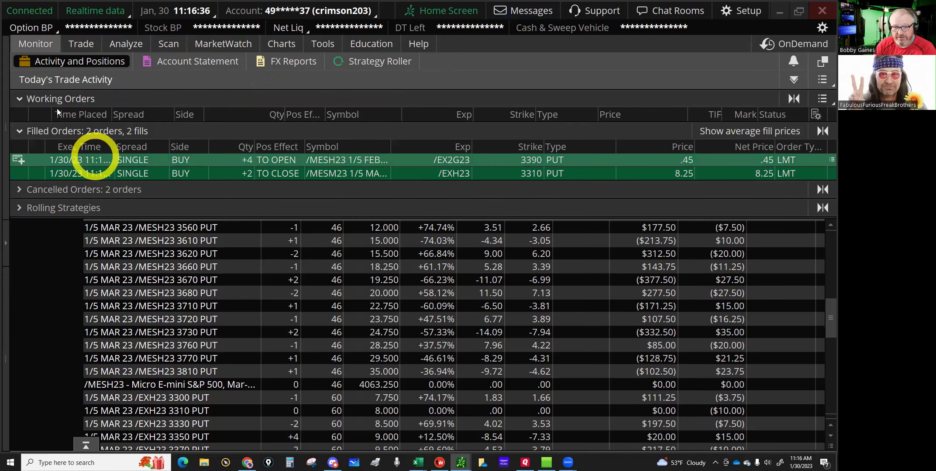
click(225, 160)
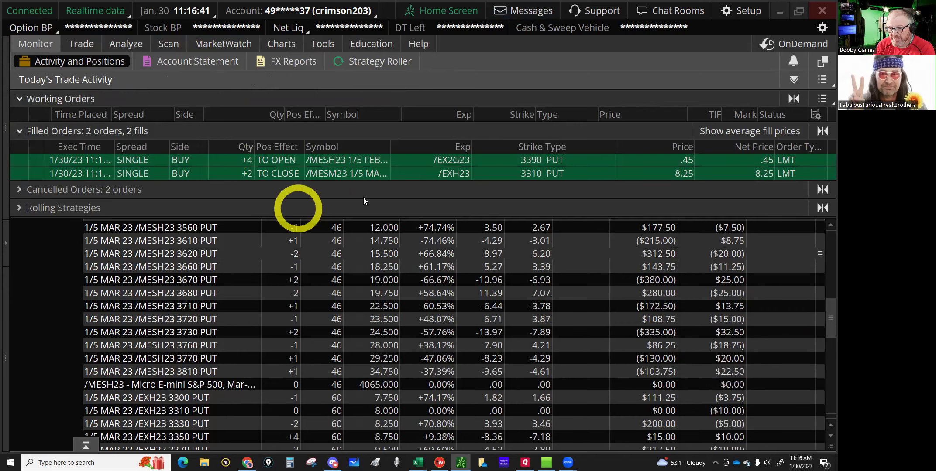
Switch to the 2023 spreadsheet in Excel and start a new trade in row 58 with /MES as the XYZ symbol.
click(441, 424)
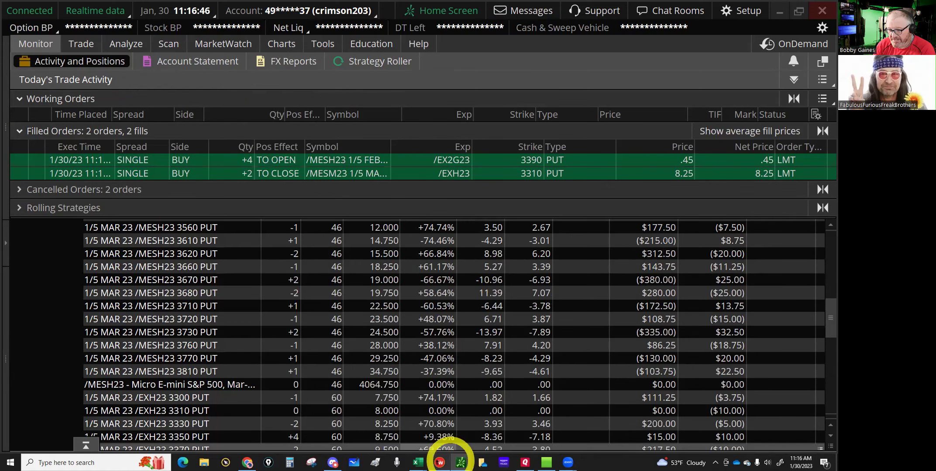
mouse_move(418, 459)
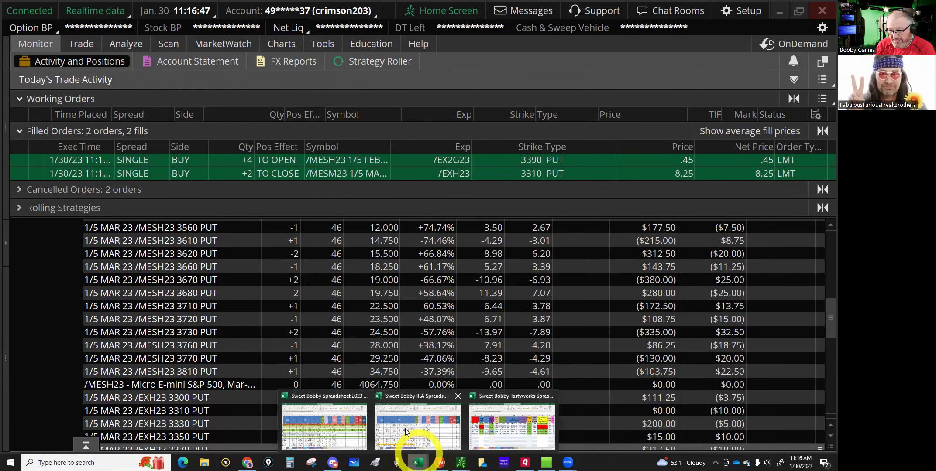
click(332, 427)
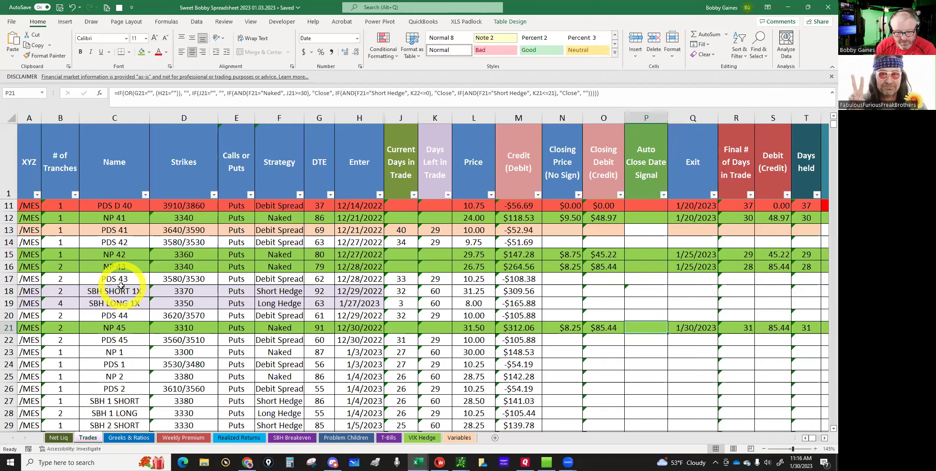
scroll(121, 286, down, 6)
scroll(121, 286, down, 7)
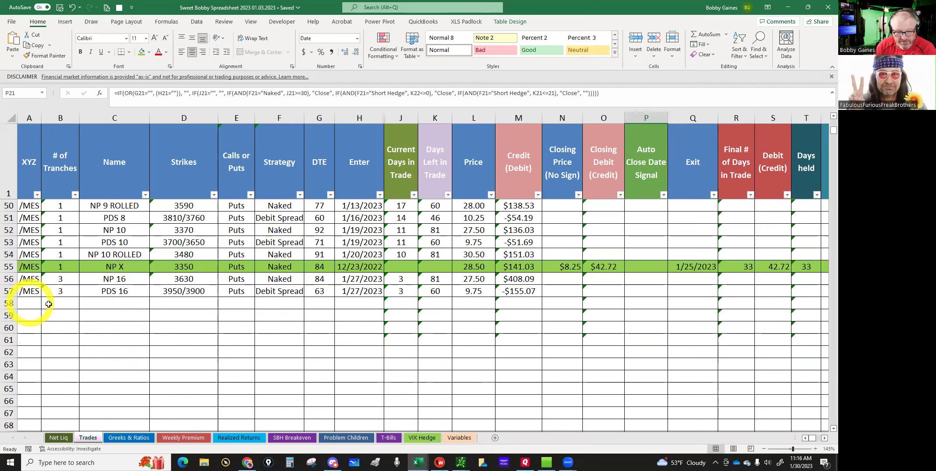
click(34, 304)
click(46, 305)
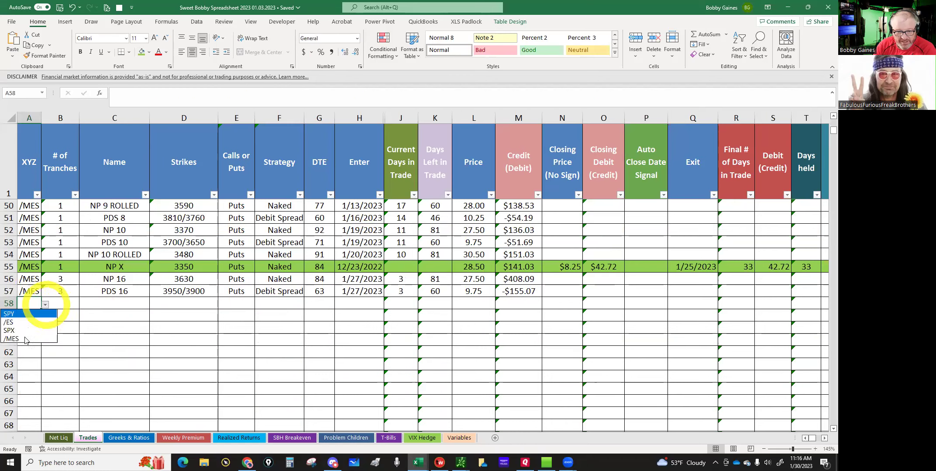
click(27, 339)
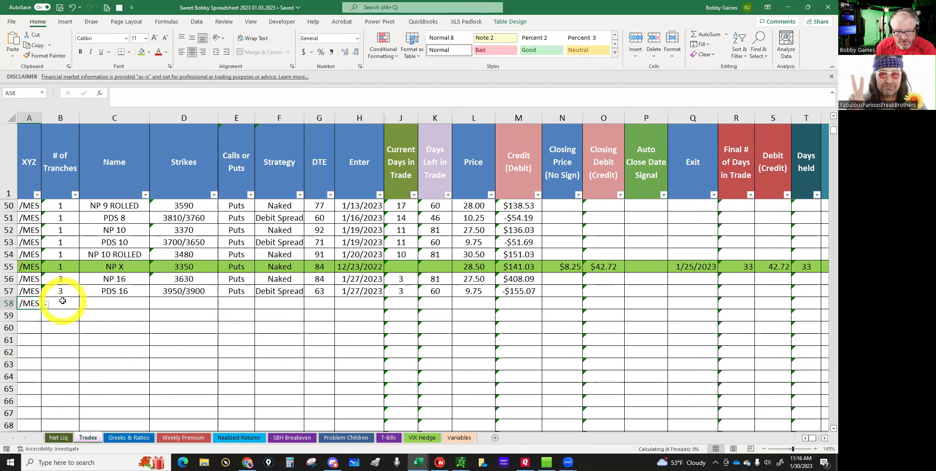
Enter 4 tranches, the name LP 1 and the strike 3900 for the new /MES trade in row 58.
click(61, 303)
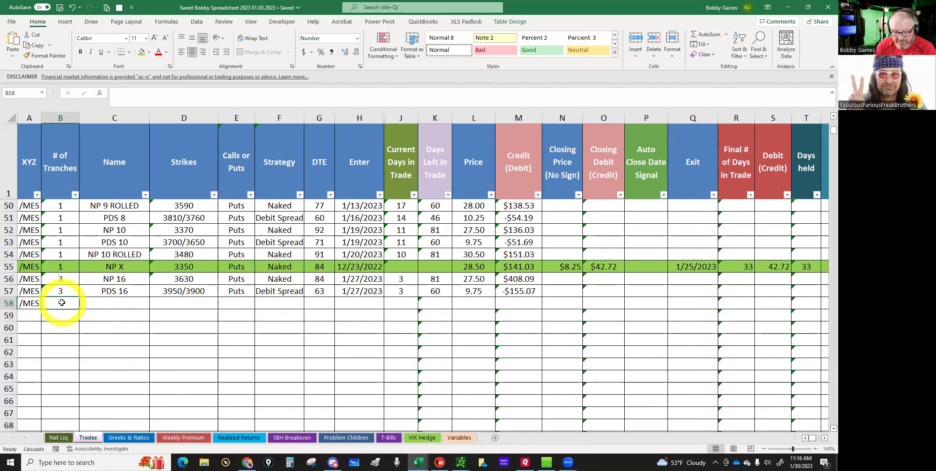
text(4)
click(108, 304)
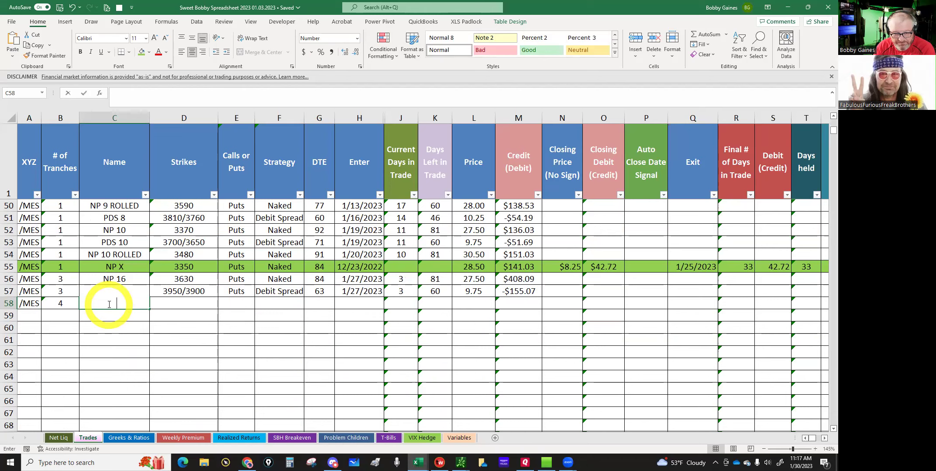
text(LP)
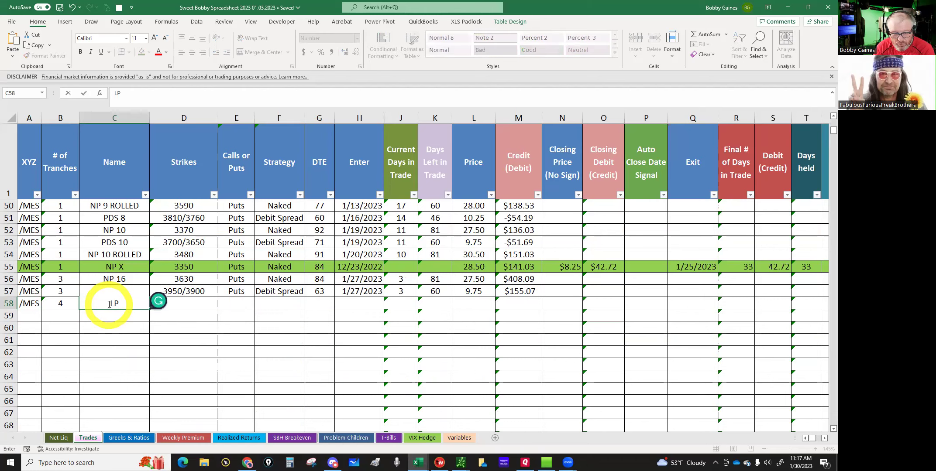
text( 1)
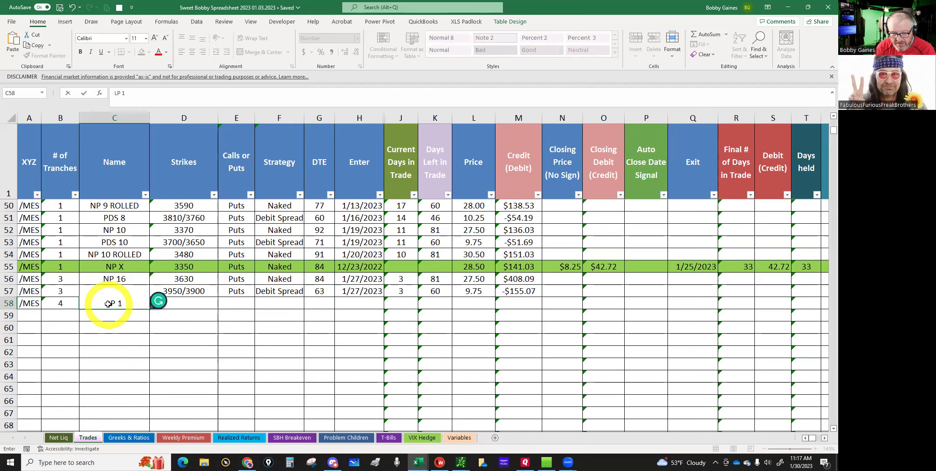
key(Tab)
text(3900)
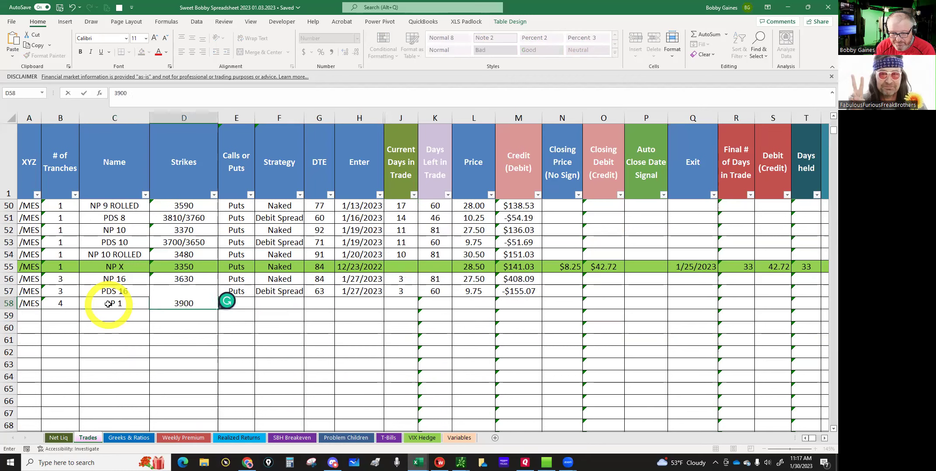
Classify the row 58 trade as Puts with the Long Hedge strategy and 11 DTE.
key(Tab)
text(Put)
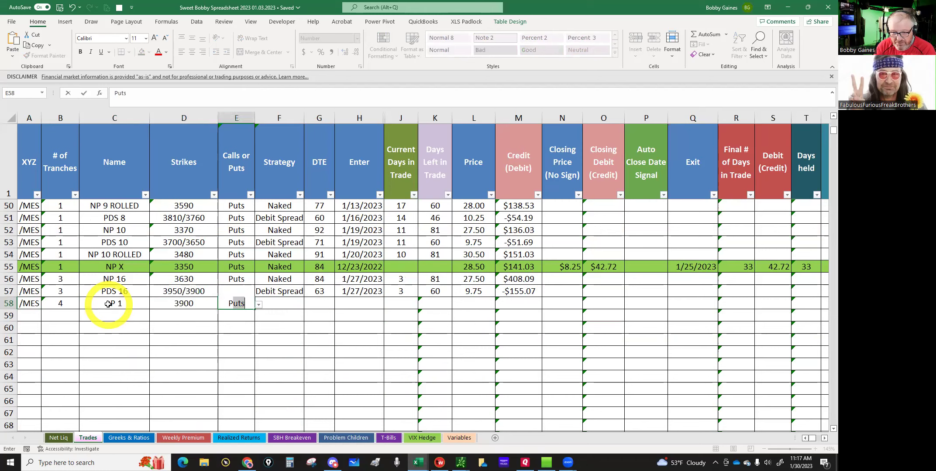
key(Tab)
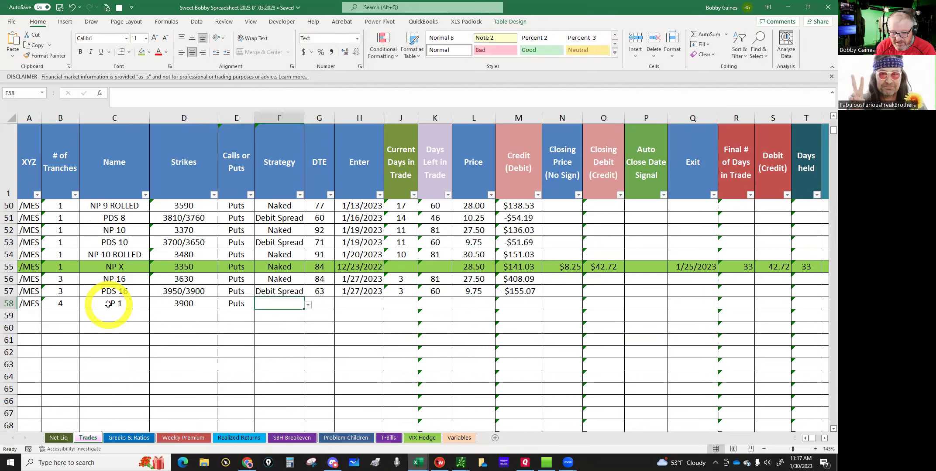
text(Long Hedge)
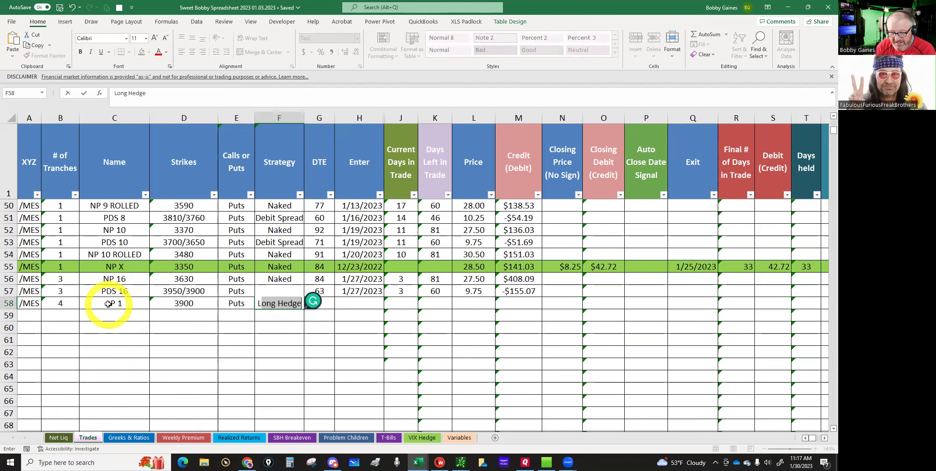
key(Tab)
text(11)
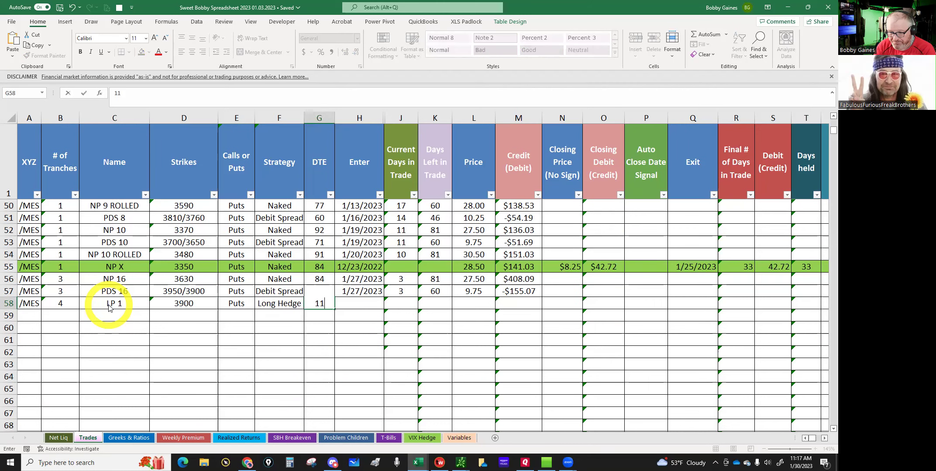
Record the LP 1 trade's entry date as 1/30/23 and its price as .45.
key(Tab)
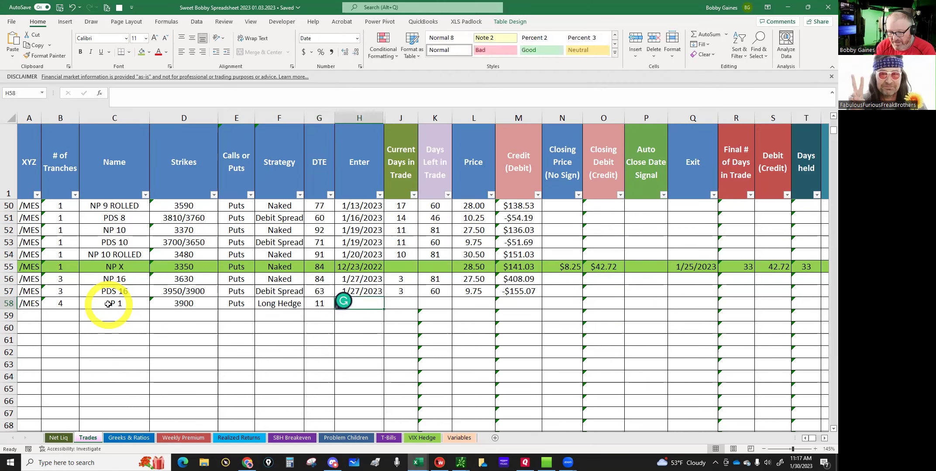
text(1/30/23)
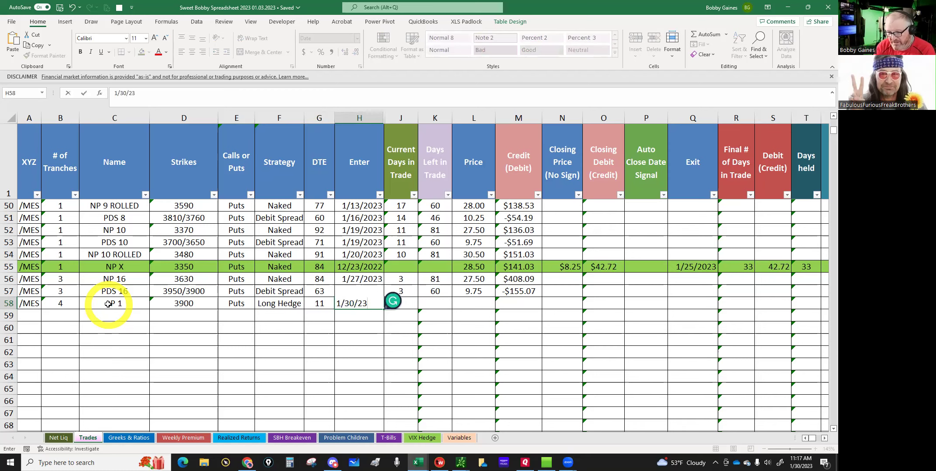
key(Tab)
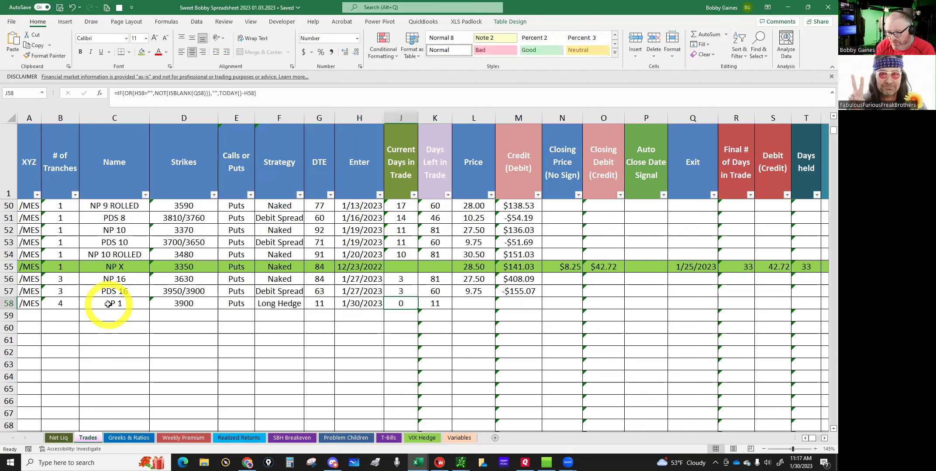
key(Tab)
key(Tab)
text(.4)
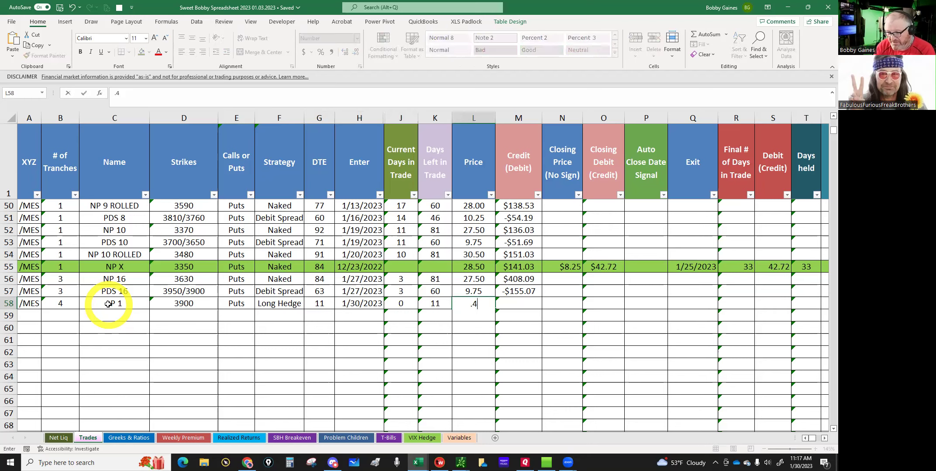
text(5)
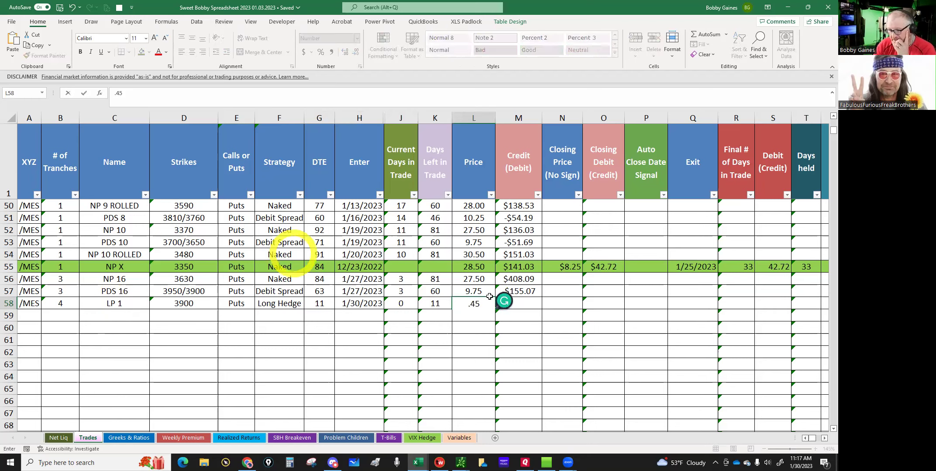
key(Tab)
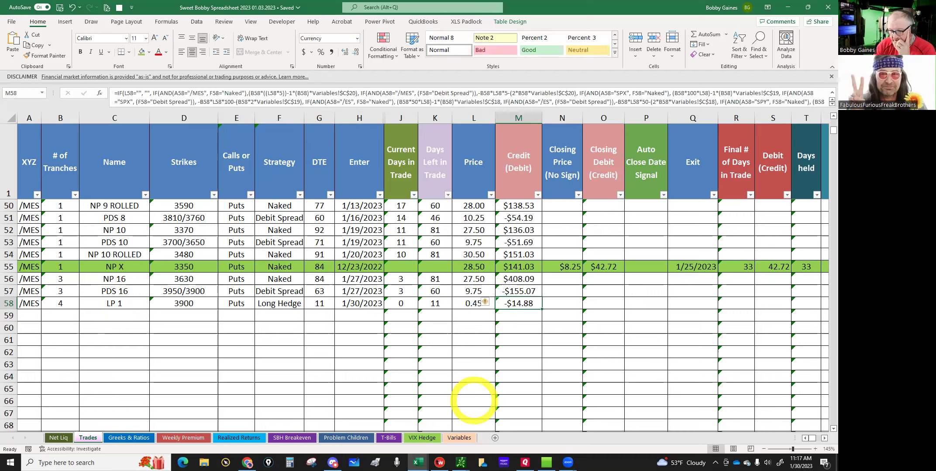
Switch to thinkorswim and check the 3390 put order's total cost with commissions and fees, closing the confirmation without sending.
click(461, 463)
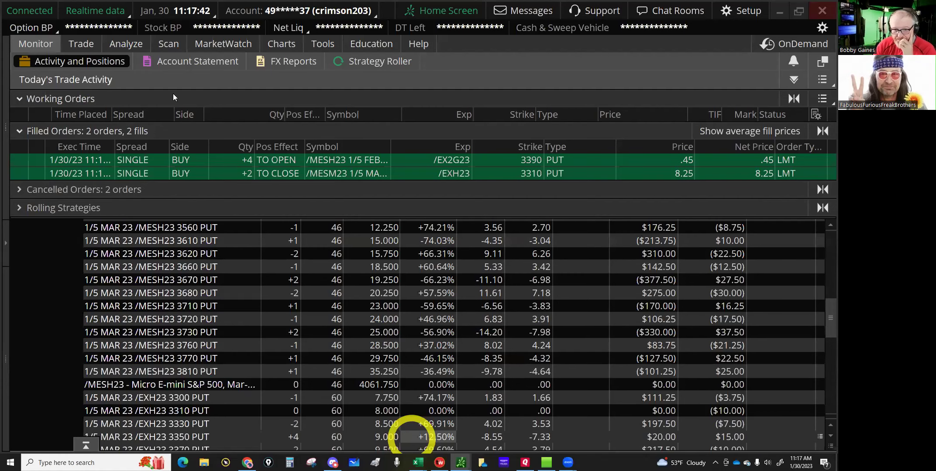
click(422, 160)
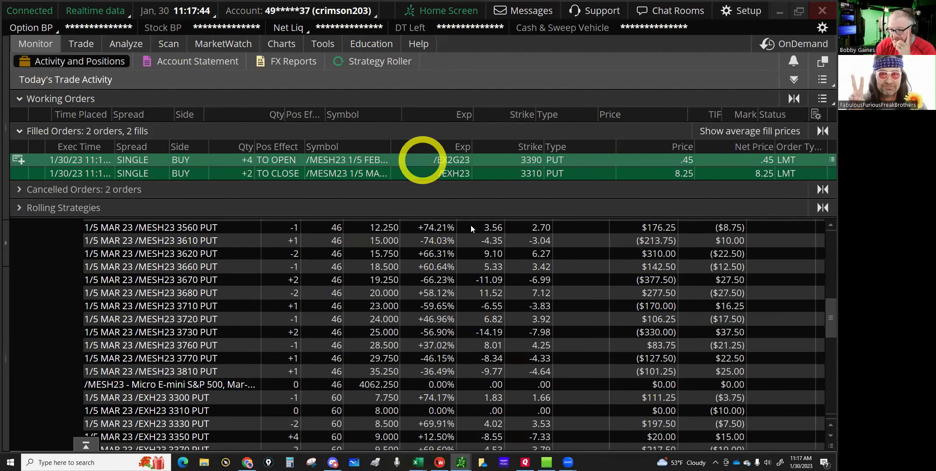
click(524, 162)
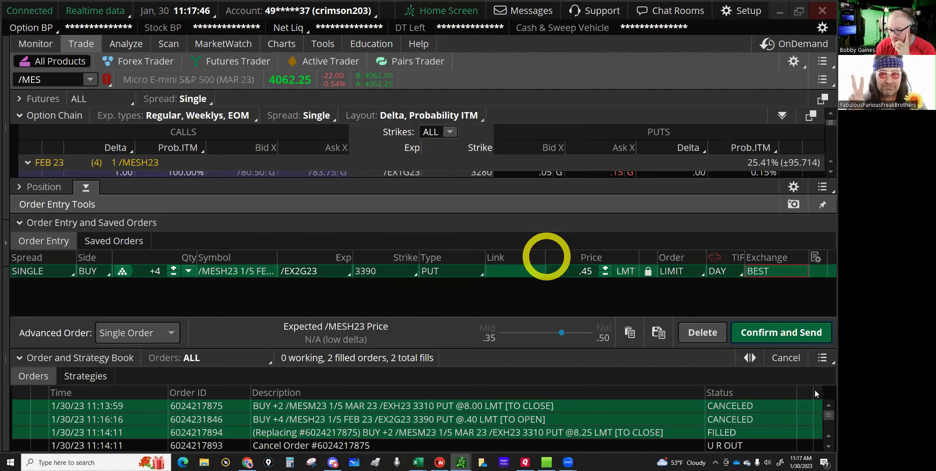
click(807, 378)
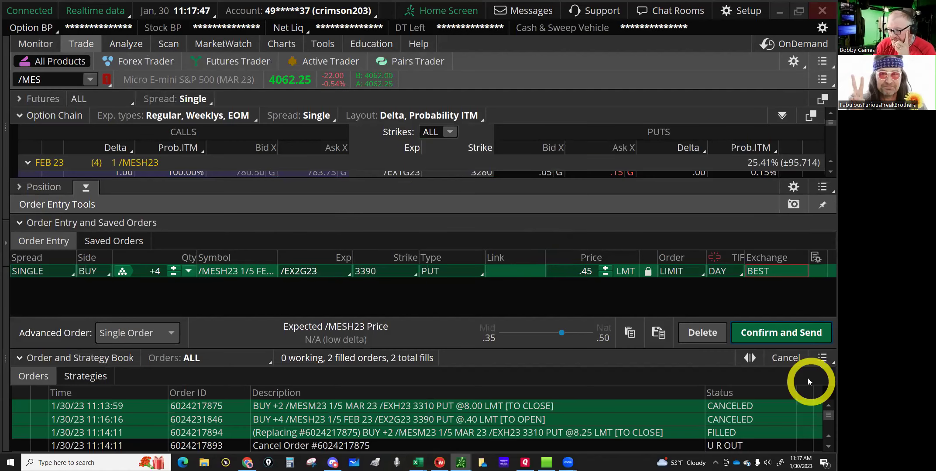
click(488, 118)
click(783, 337)
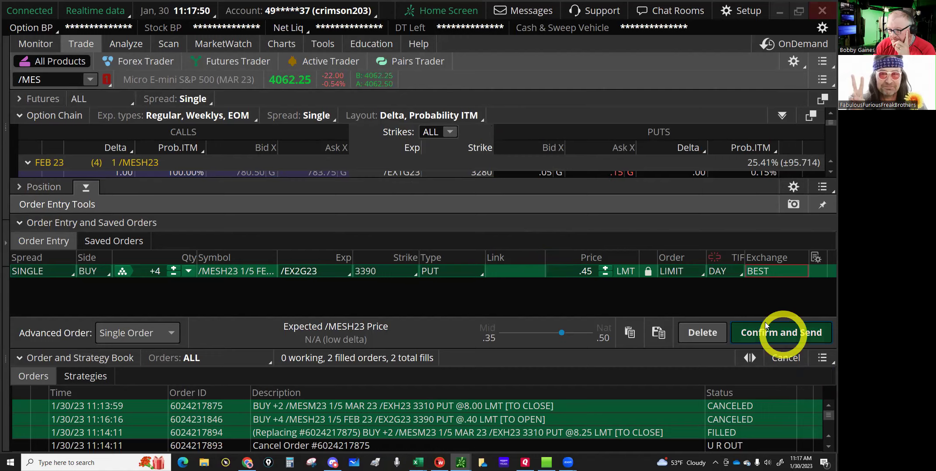
click(522, 148)
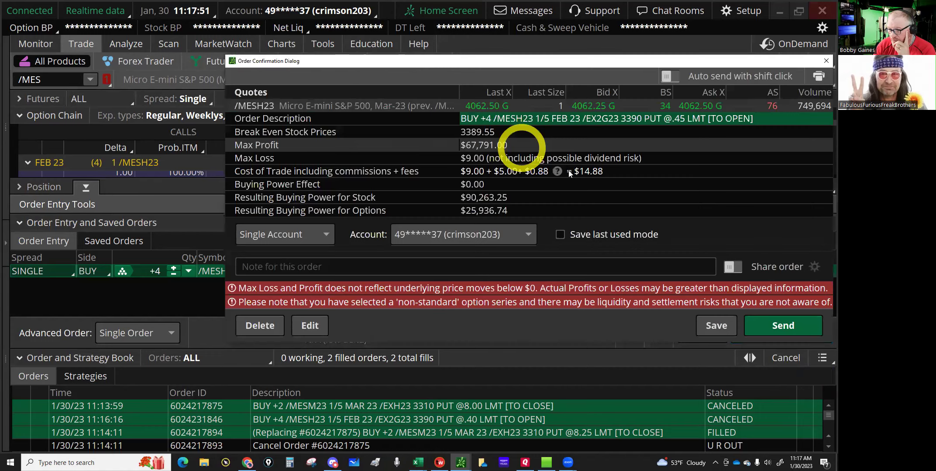
click(826, 61)
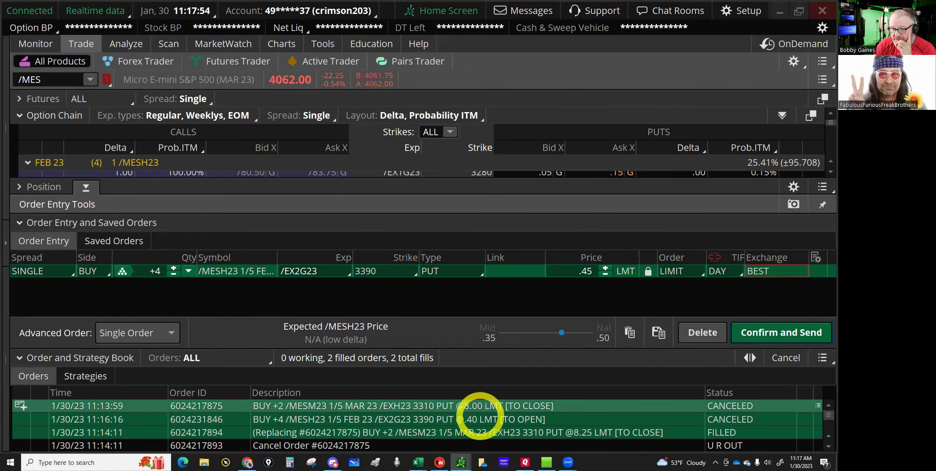
Return to the 2023 spreadsheet in Excel and check the Long Hedges contract count on the Realized Returns sheet.
click(418, 462)
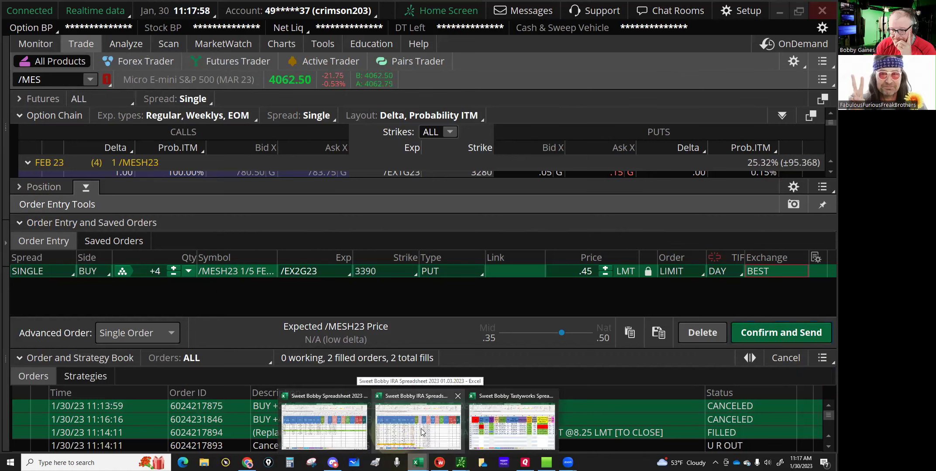
click(335, 430)
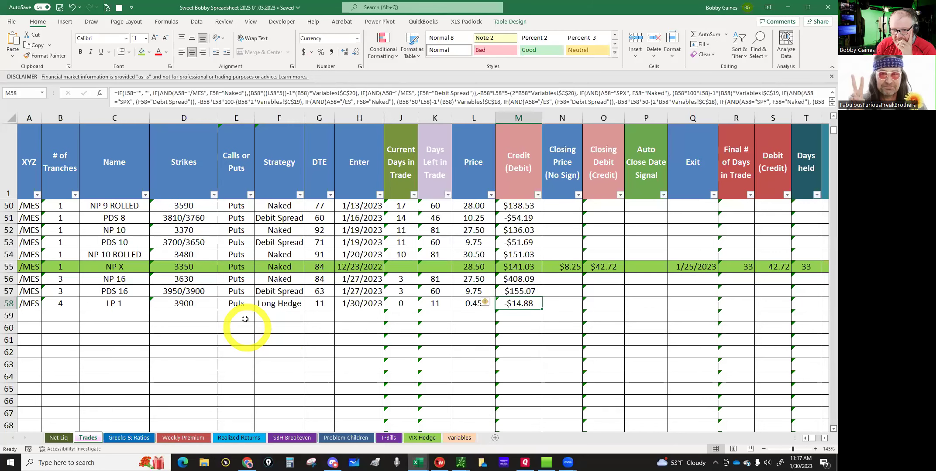
click(100, 304)
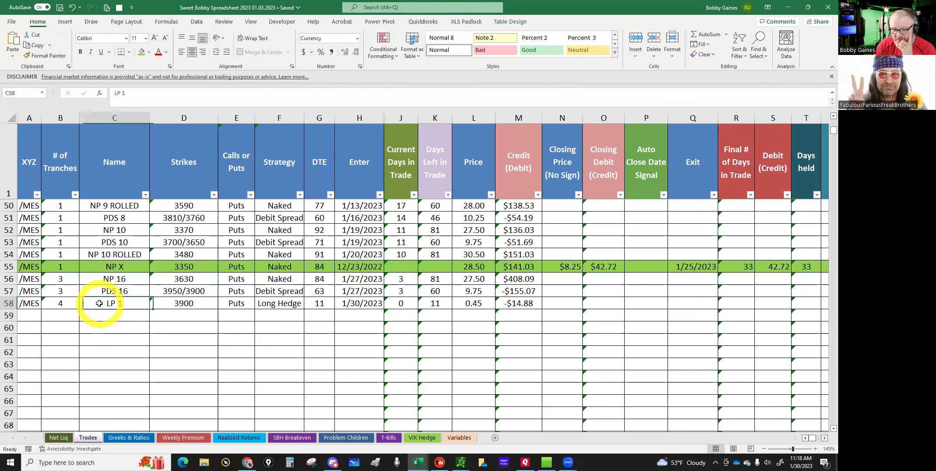
click(130, 438)
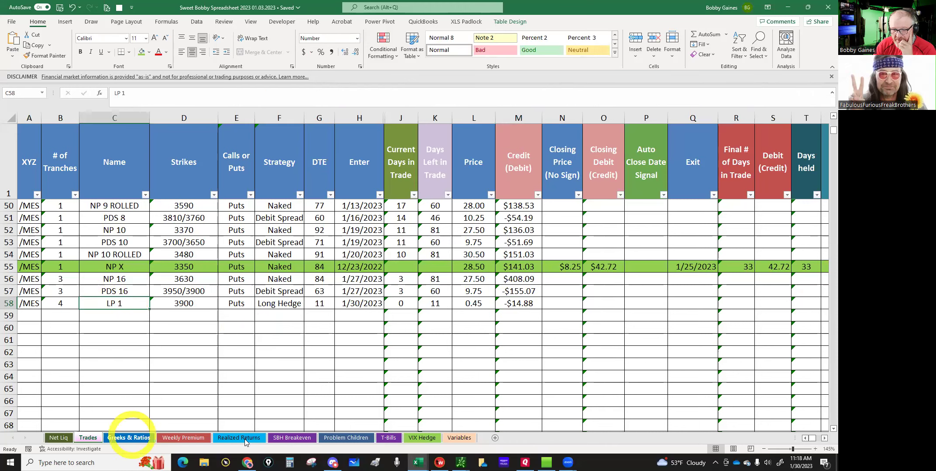
click(243, 438)
click(220, 377)
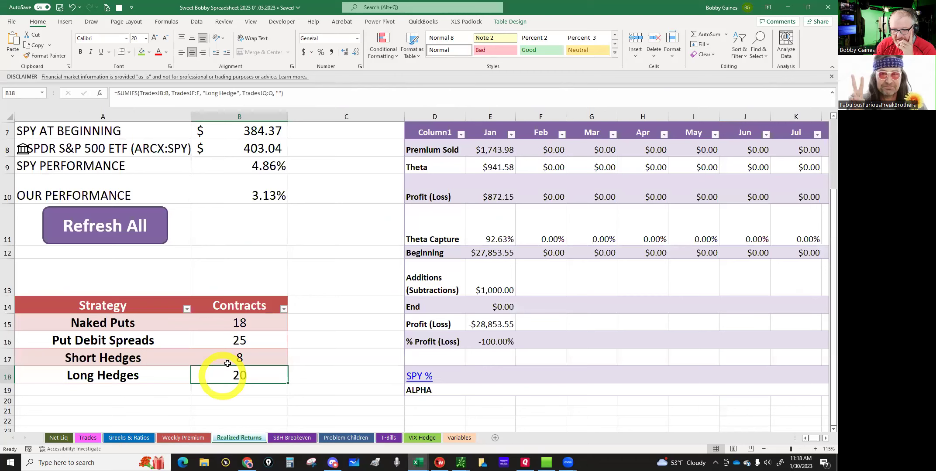
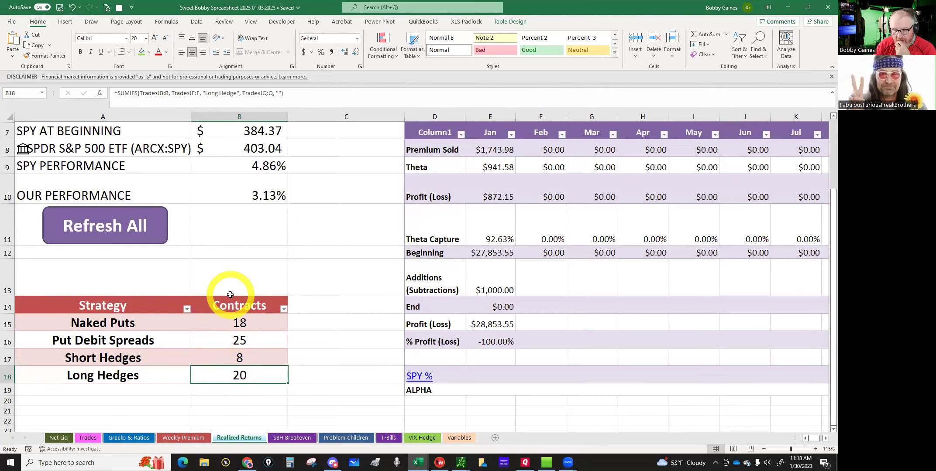
Start a trade in row 59 of the Trades sheet with /MES, 2 tranches and the name NP 11 ROLLED.
click(96, 440)
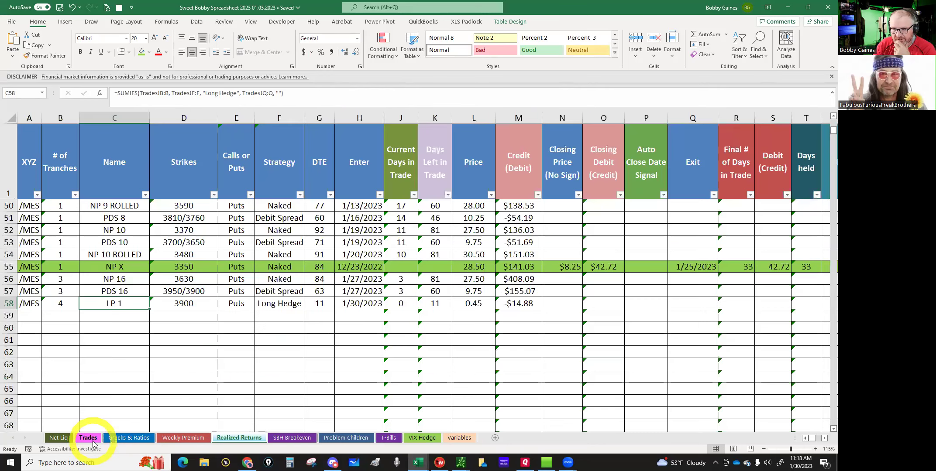
click(30, 315)
click(45, 318)
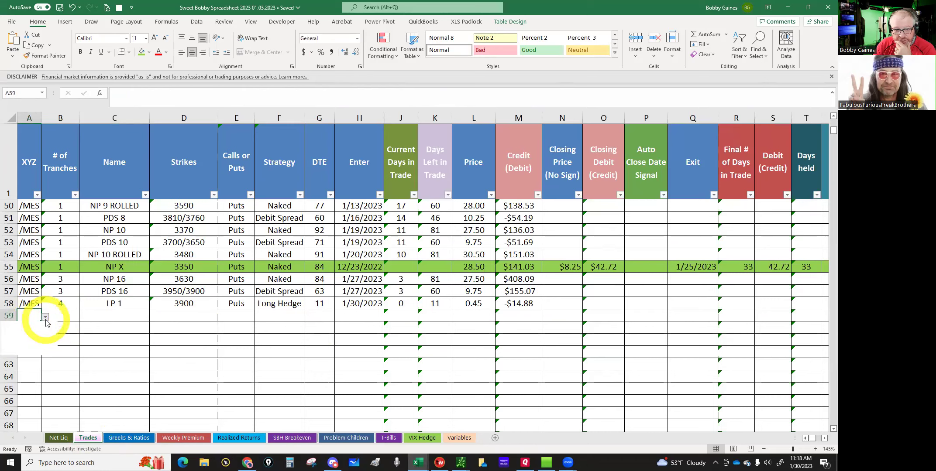
click(22, 351)
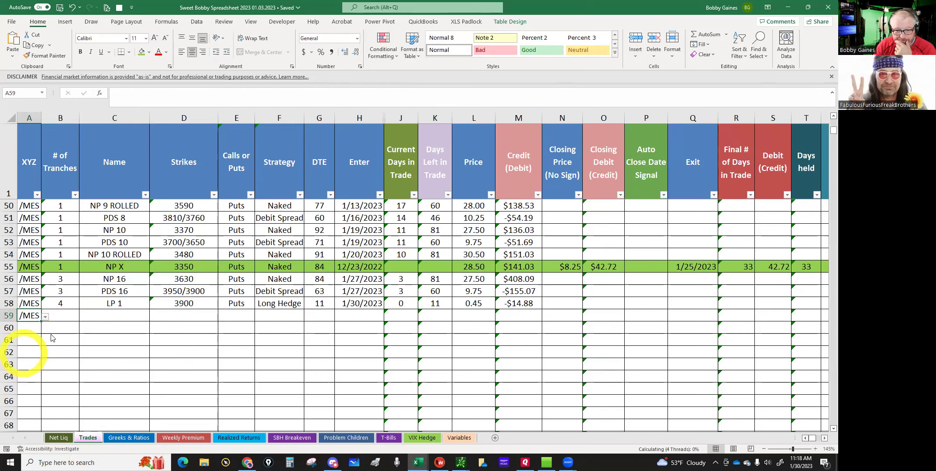
click(60, 313)
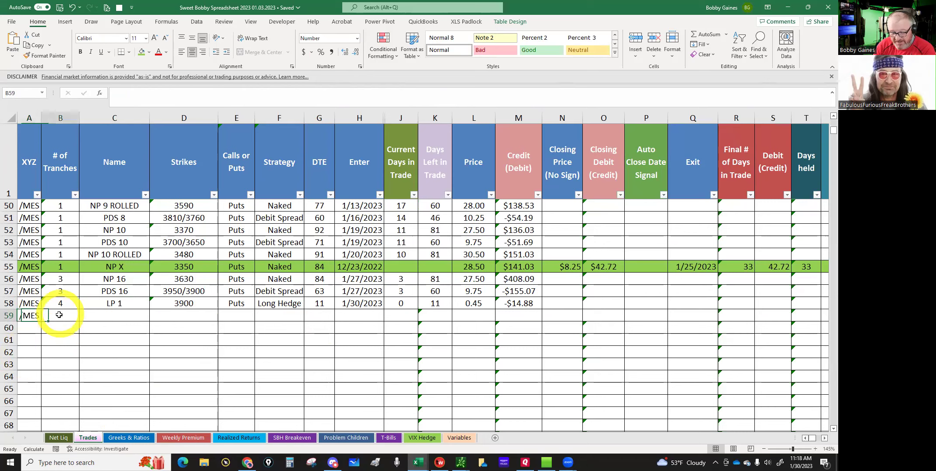
text(2)
click(100, 314)
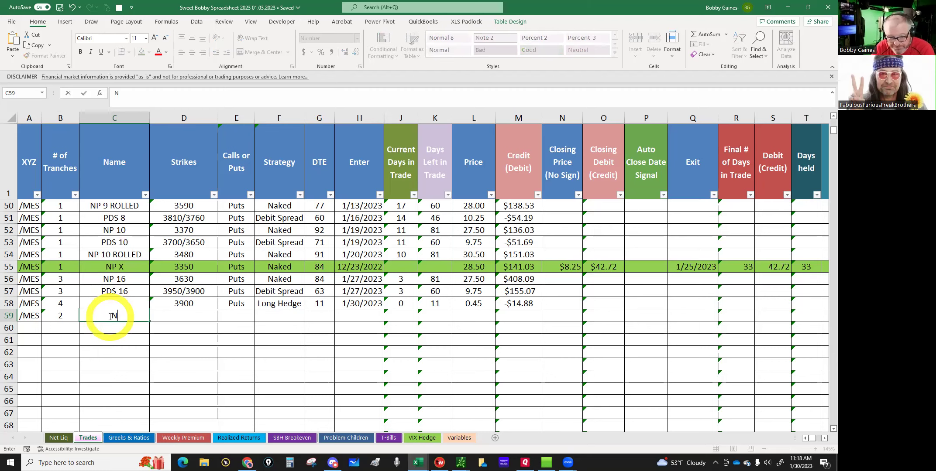
text(P 11 ROLLED)
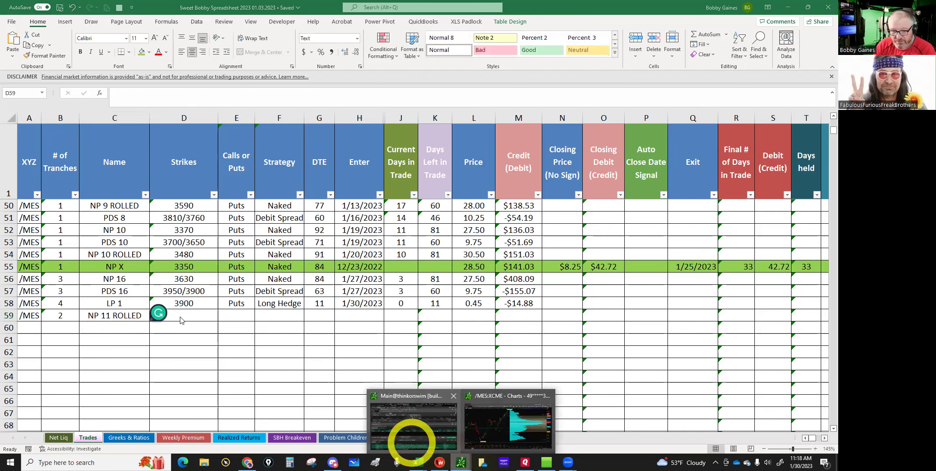
Switch to thinkorswim, collapse the open February expirations and expand the APR 23 (88) /MESM23 option chain.
click(411, 439)
click(84, 187)
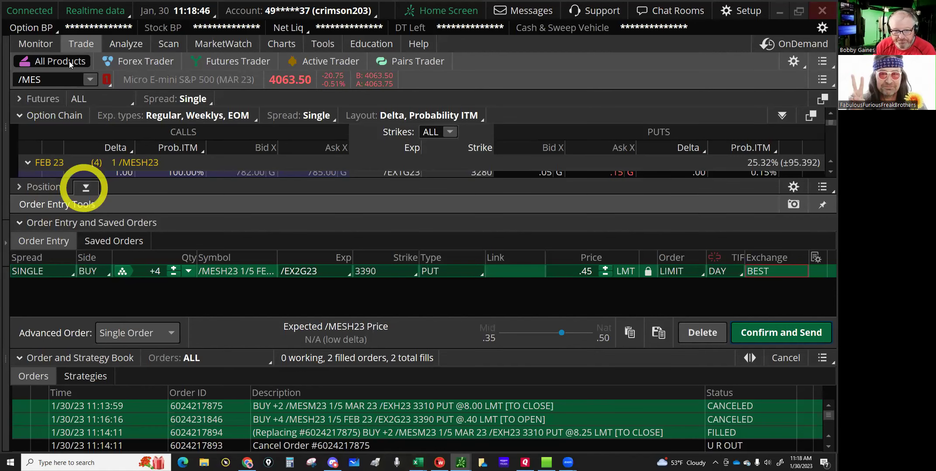
click(27, 148)
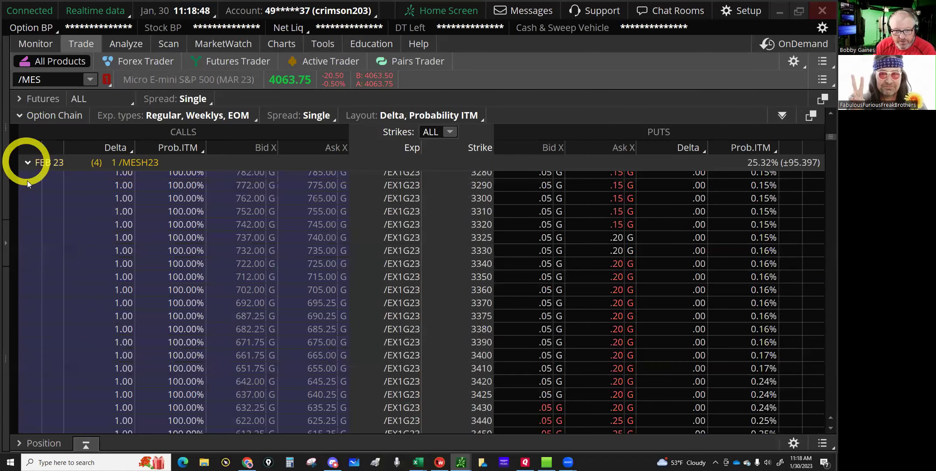
click(26, 162)
click(28, 181)
click(27, 181)
click(27, 200)
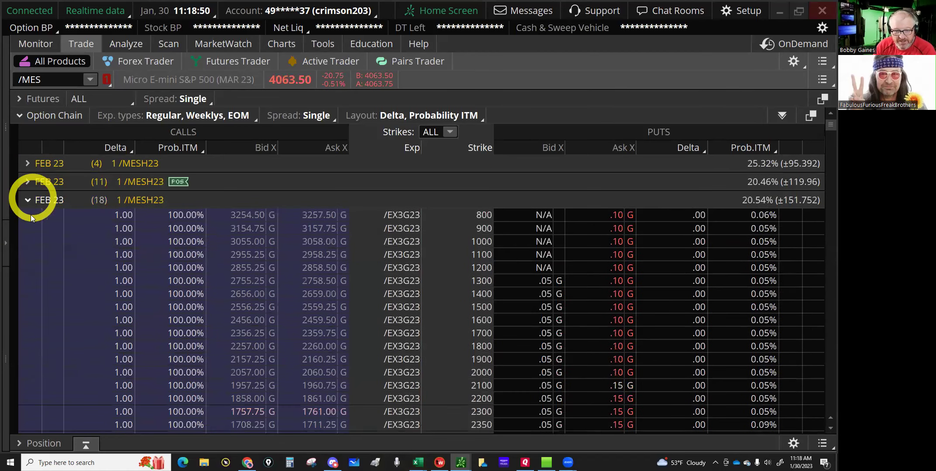
click(27, 200)
click(27, 236)
click(31, 234)
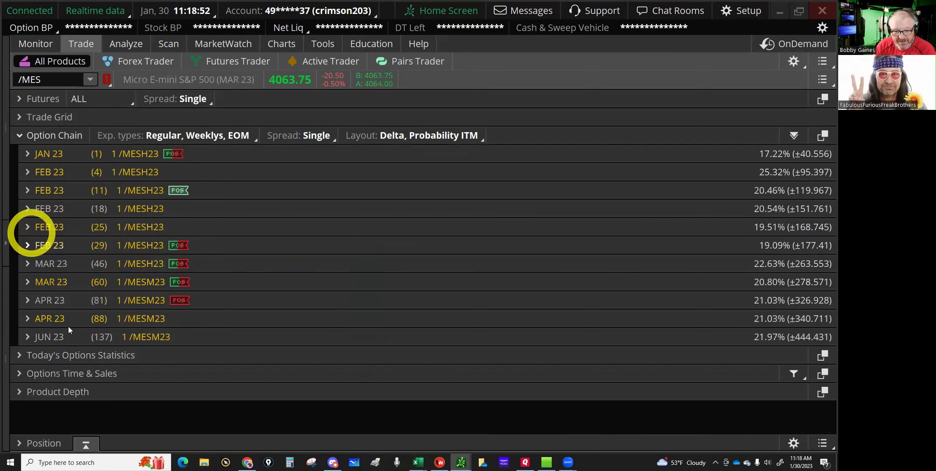
click(55, 320)
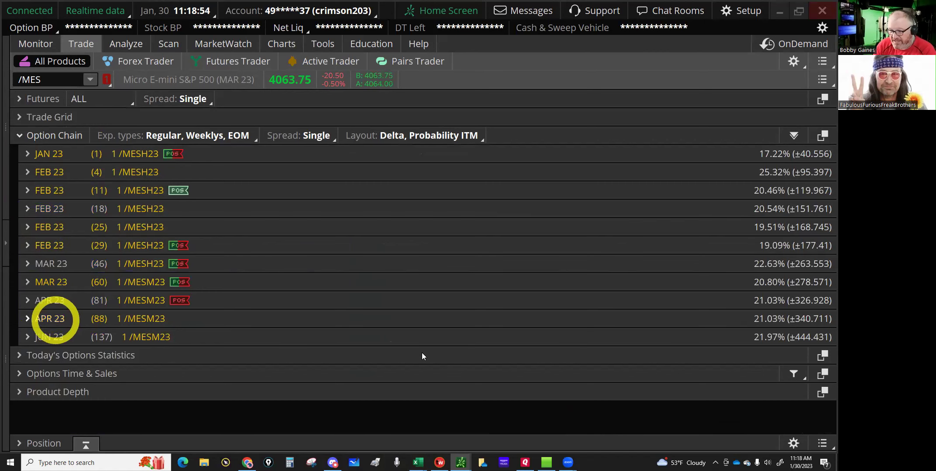
Create a single sell order for the 3590 put in the APR 23 (88) chain.
scroll(424, 354, down, 6)
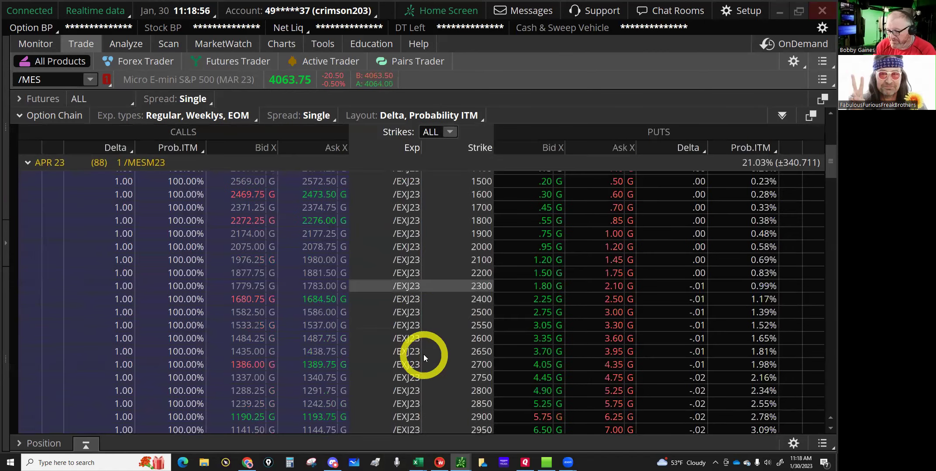
scroll(424, 355, down, 6)
scroll(423, 354, down, 6)
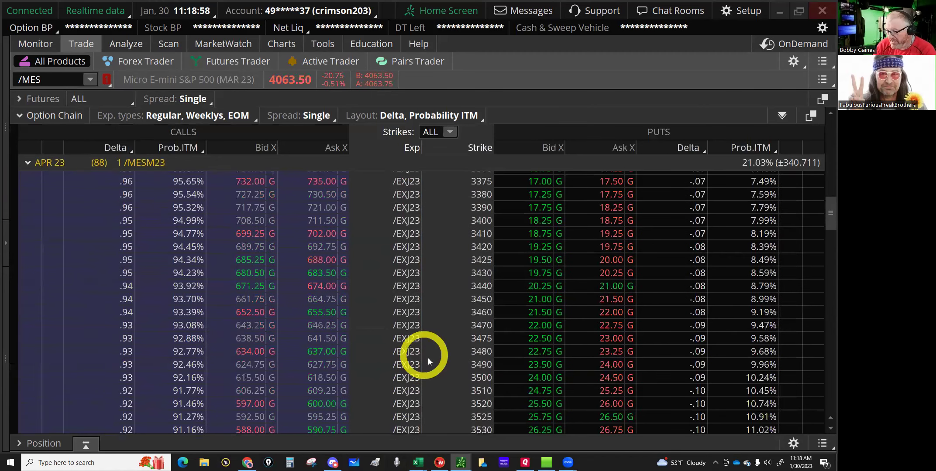
scroll(426, 356, down, 5)
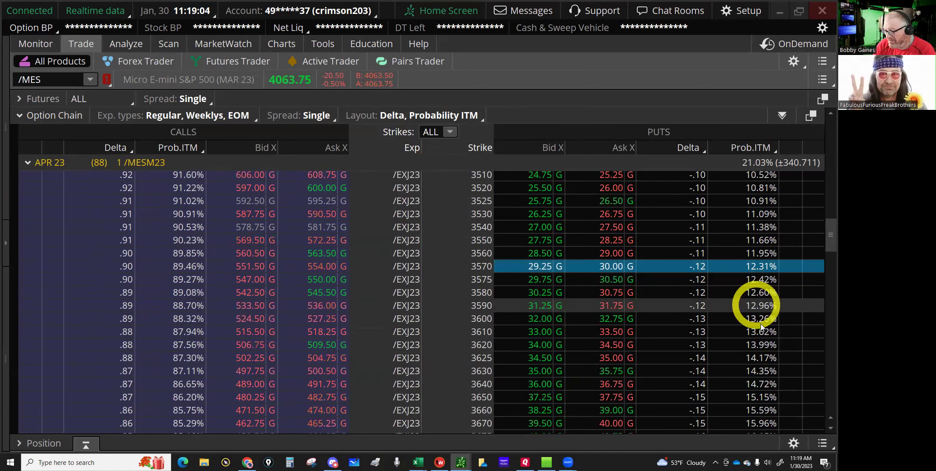
click(536, 307)
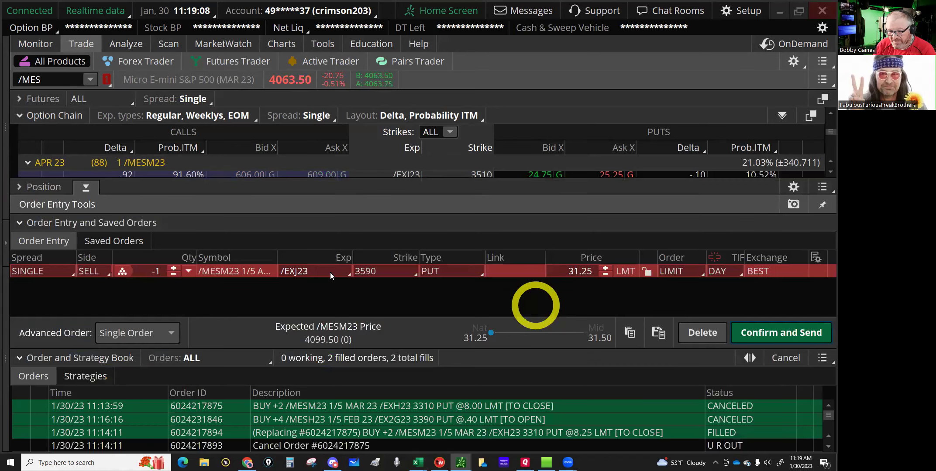
Set the 3590 put sell order to 2 contracts at a 31.00 limit and send it.
click(377, 272)
click(172, 276)
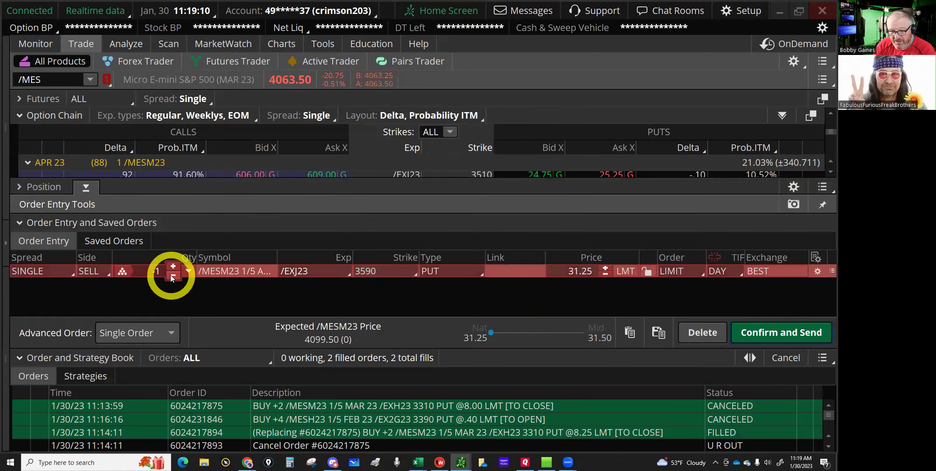
click(587, 277)
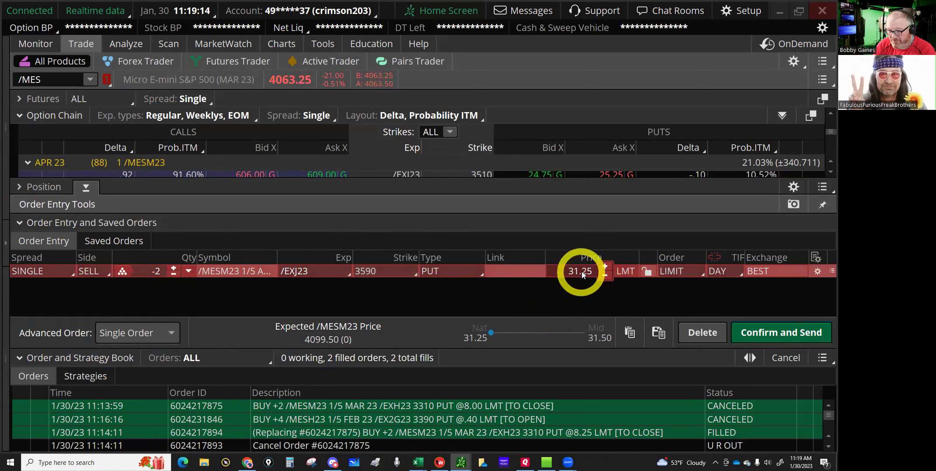
click(745, 332)
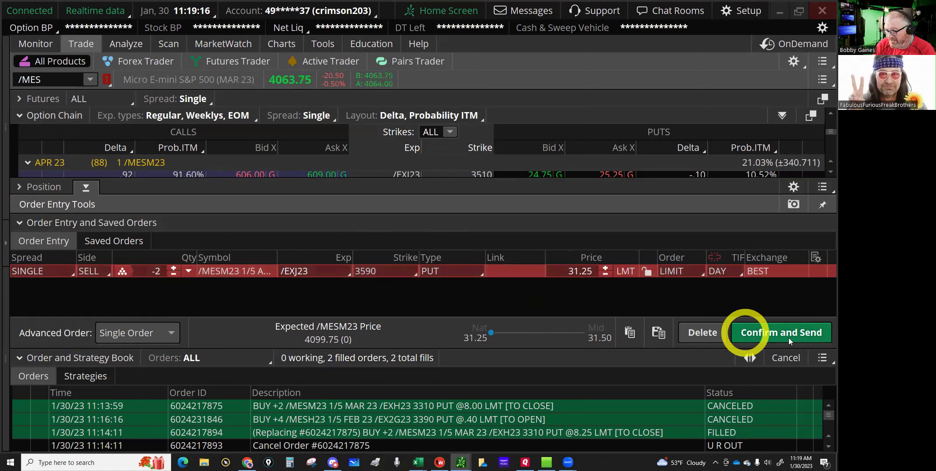
click(788, 338)
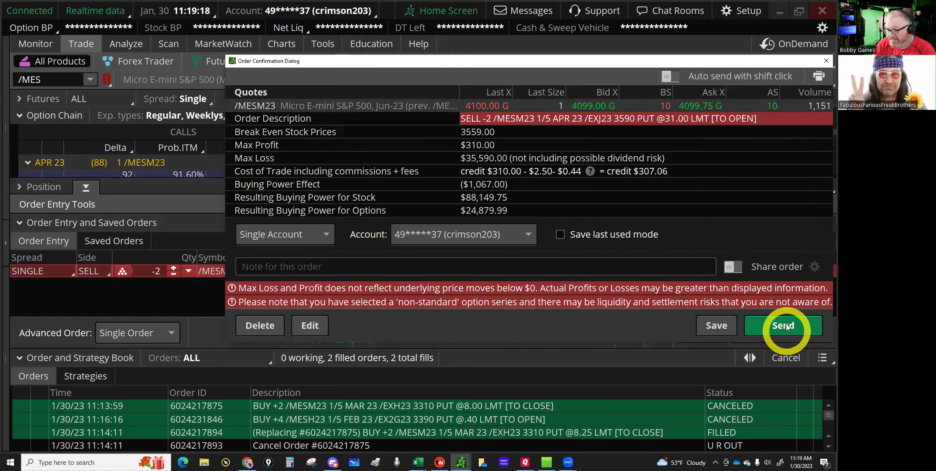
click(784, 327)
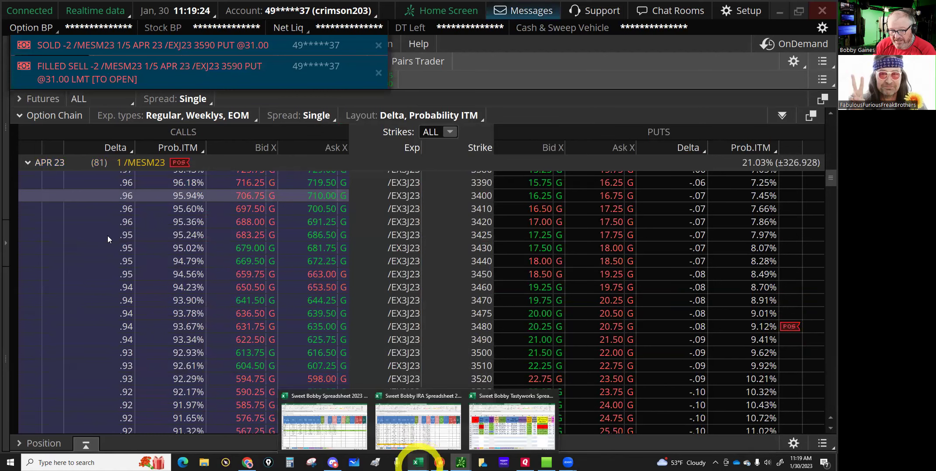
Collapse the APR 23 (81) chain and return to the 2023 spreadsheet, entering 3590 as the NP 11 ROLLED strike.
click(28, 162)
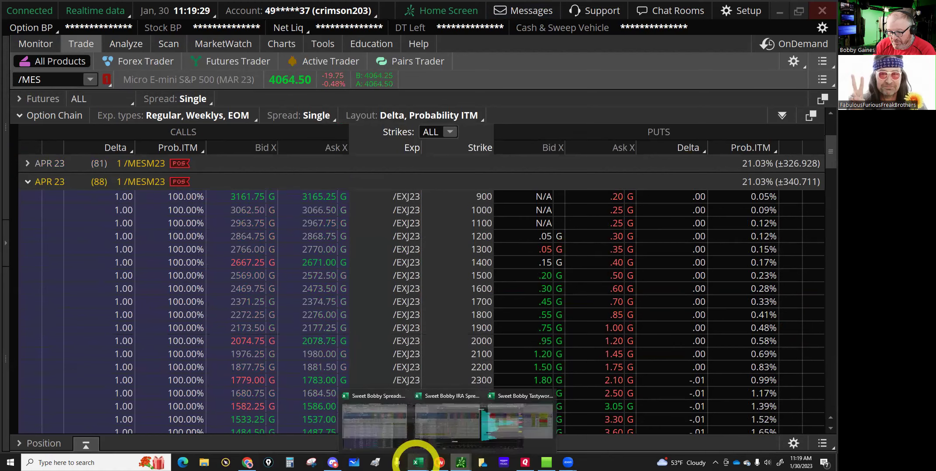
mouse_move(418, 462)
click(328, 424)
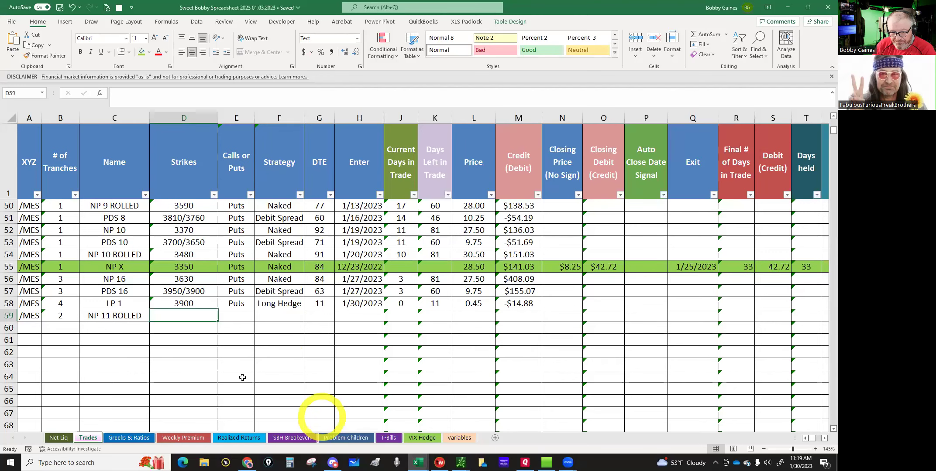
text(3)
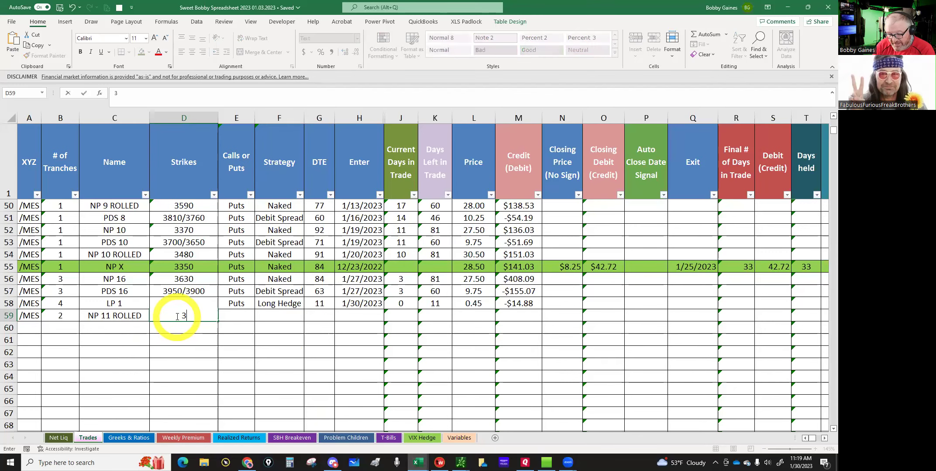
text(590)
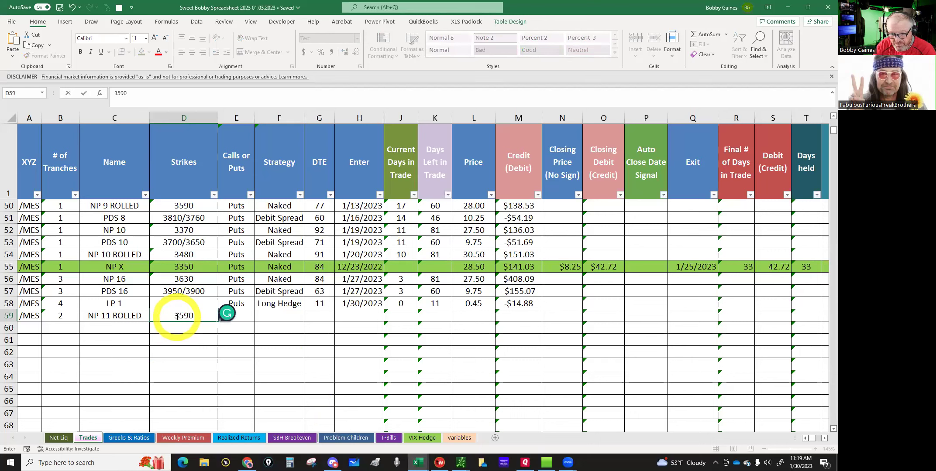
key(Tab)
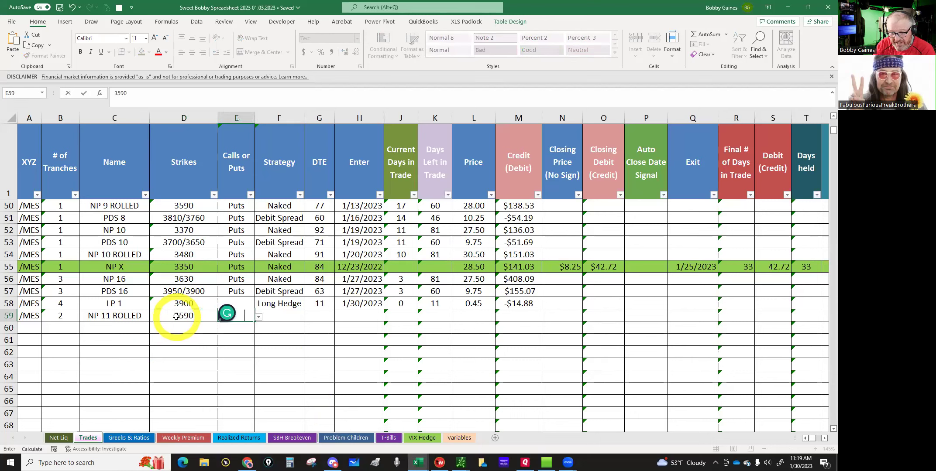
Record the NP 11 ROLLED trade as Puts with the Naked strategy and a DTE of 88.
text(p)
key(Return)
key(Tab)
text(N)
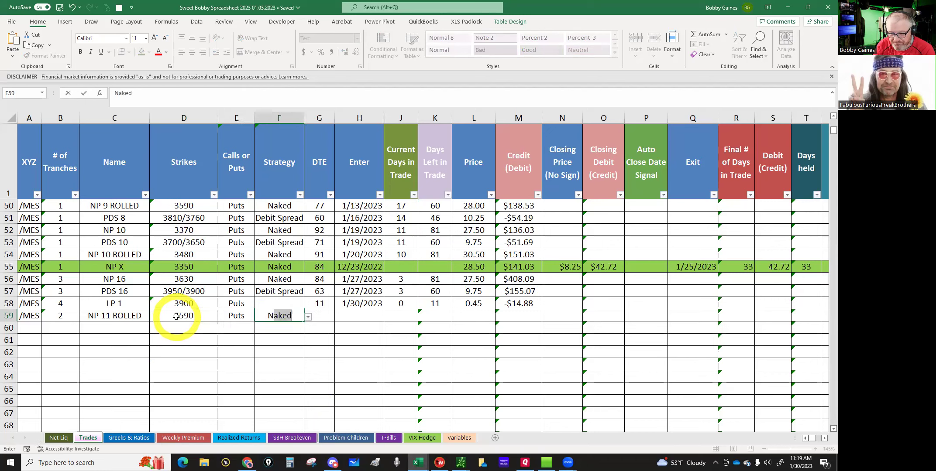
key(Tab)
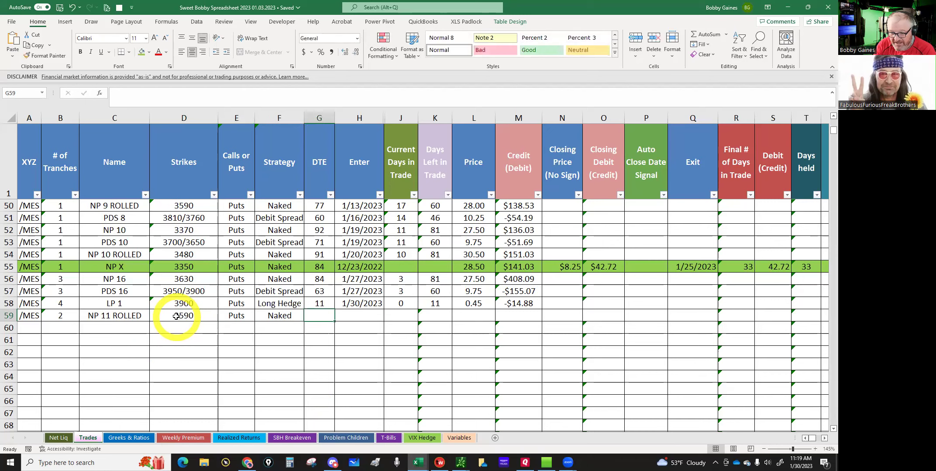
text(88)
key(Tab)
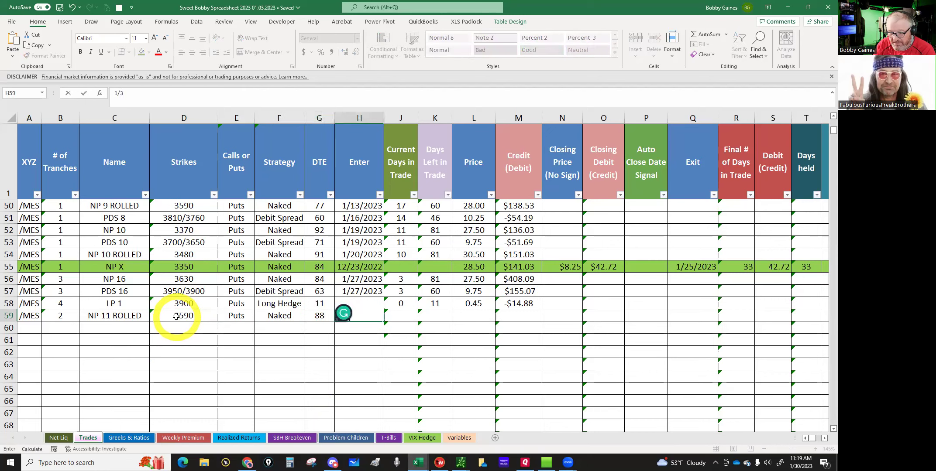
Set the NP 11 ROLLED trade's entry date to 1/30/23 and its price to 31.25.
text(1/30/23)
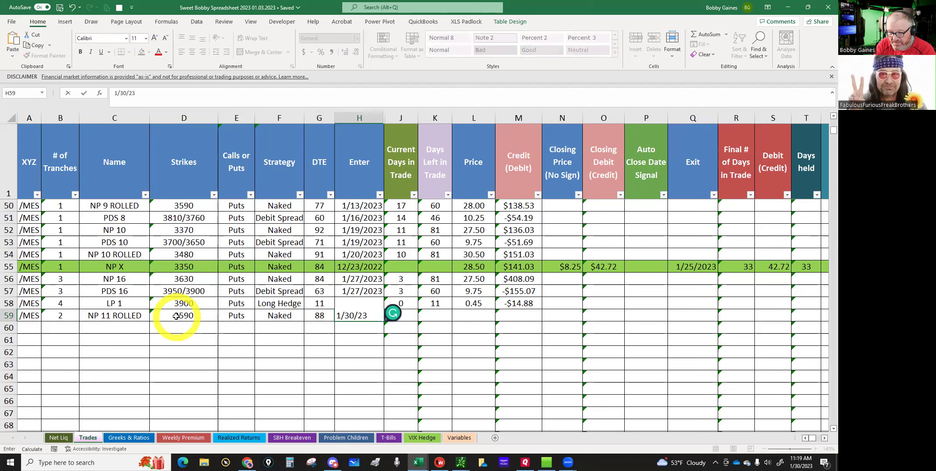
key(Tab)
key(Tab)
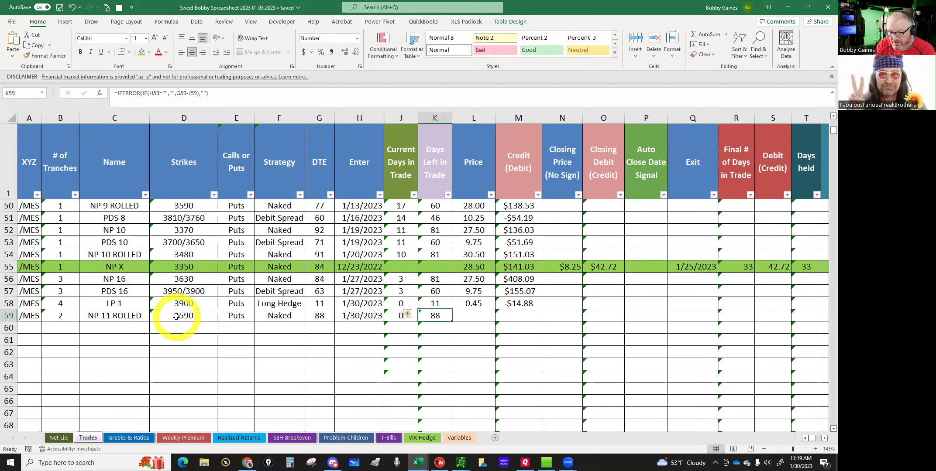
key(Tab)
text(31.25)
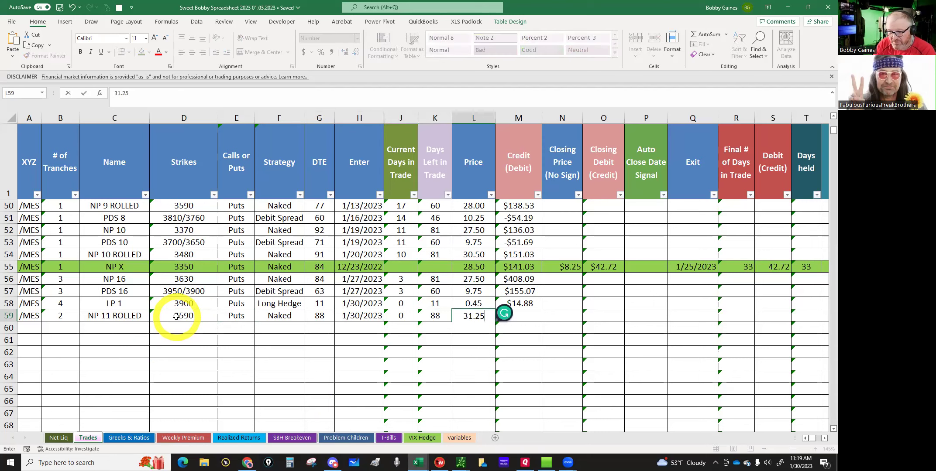
key(Return)
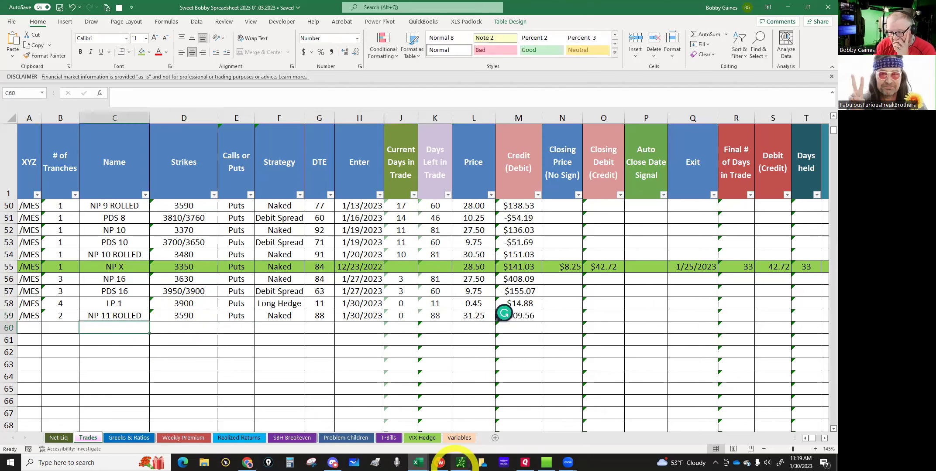
Switch to thinkorswim and check the 3590 put's fill price among today's filled orders.
click(407, 435)
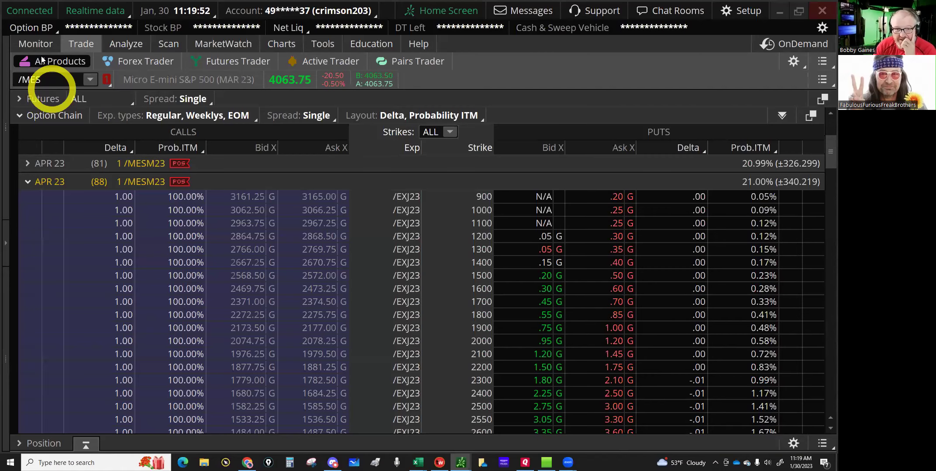
click(37, 45)
click(690, 168)
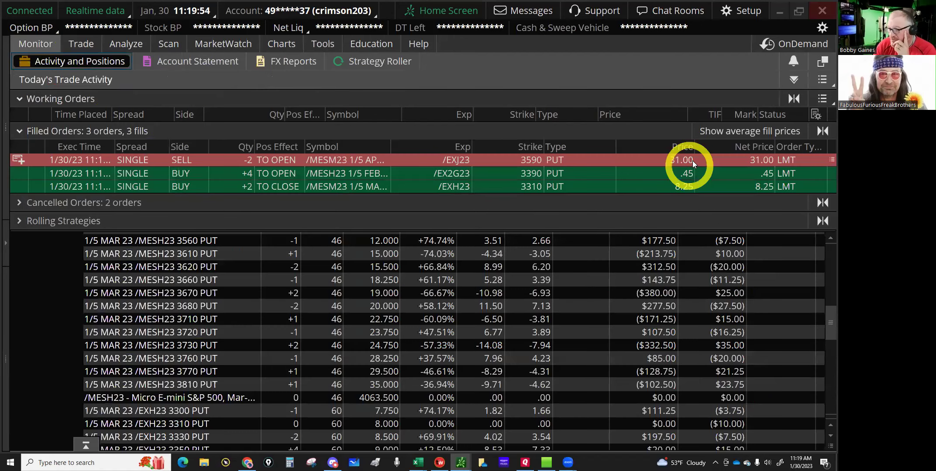
click(695, 161)
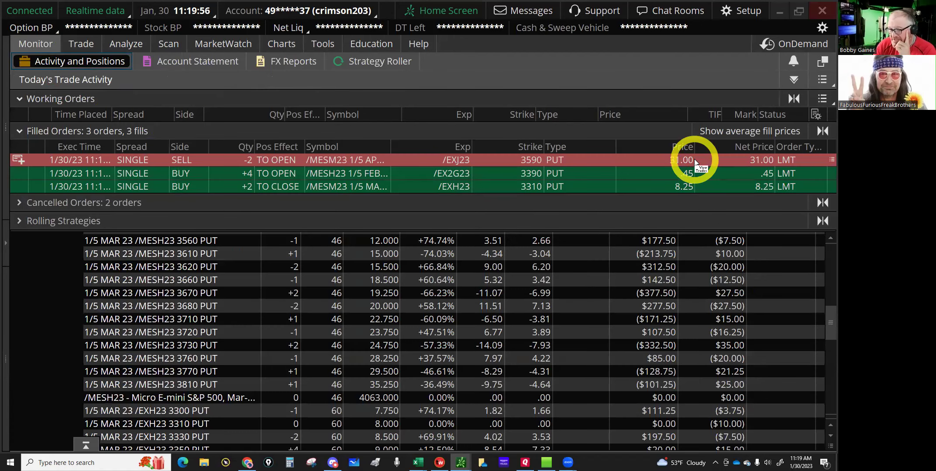
Return to the 2023 spreadsheet and correct the NP 11 ROLLED trade's price to 31.
click(480, 462)
click(419, 463)
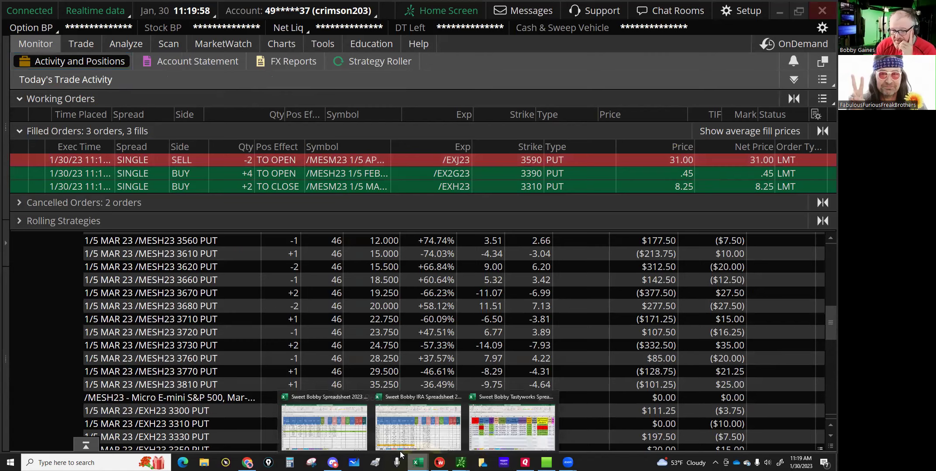
click(324, 427)
click(474, 317)
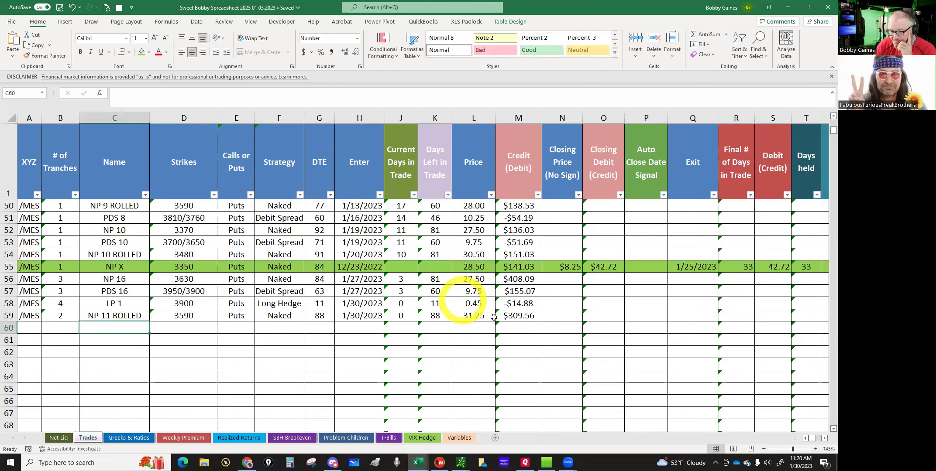
text(31)
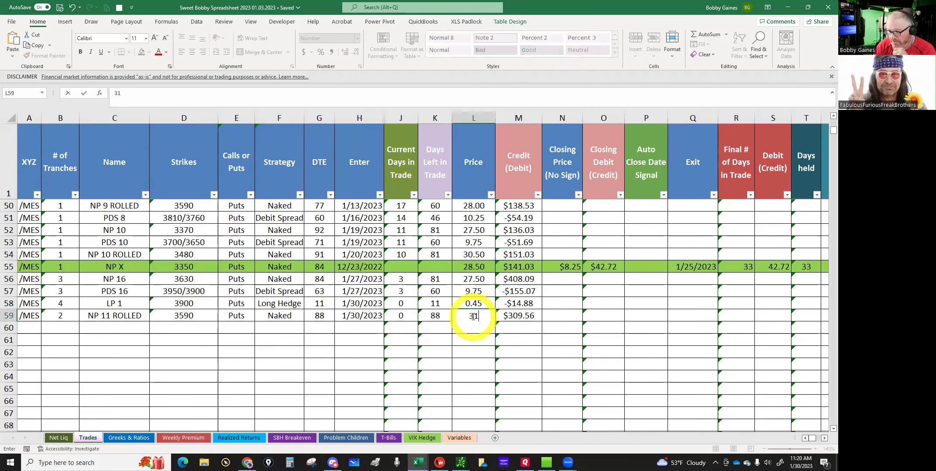
key(Return)
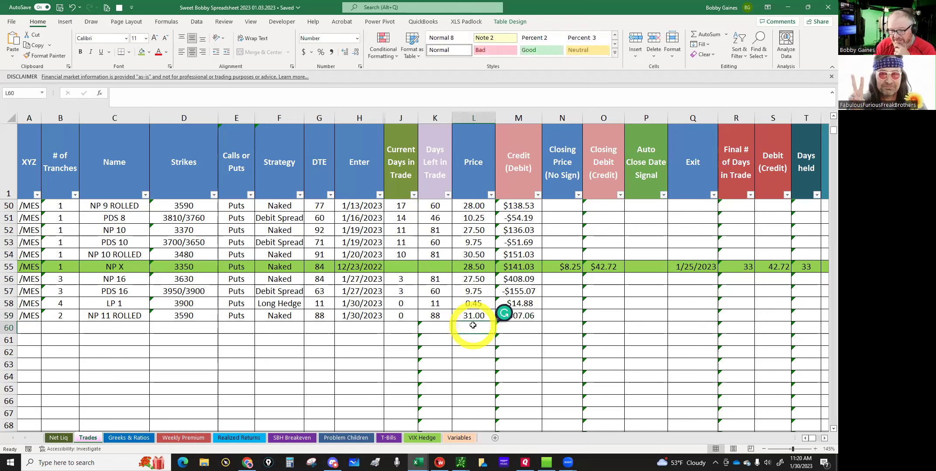
Review the contract counts per strategy on the Realized Returns sheet and the open /MES put positions in thinkorswim.
click(237, 436)
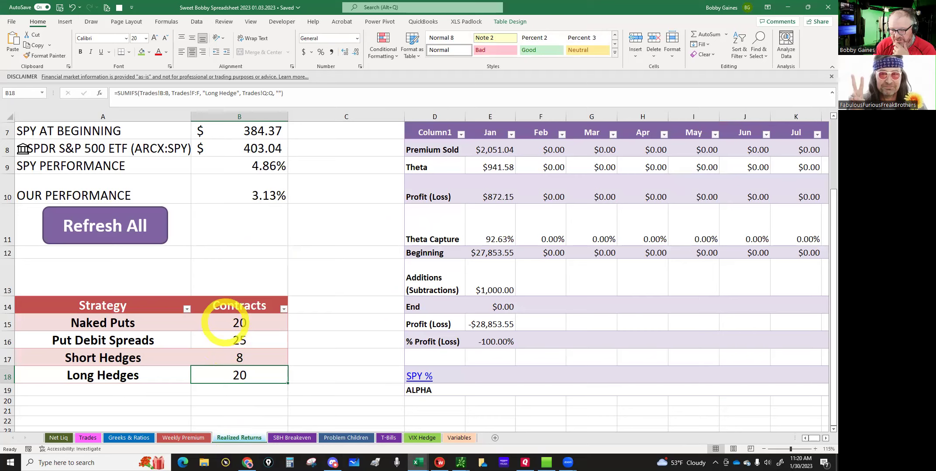
mouse_move(461, 463)
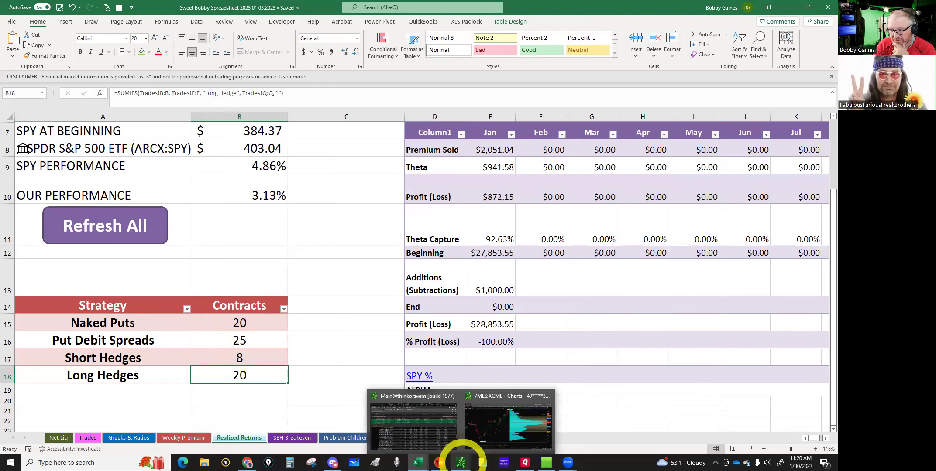
click(418, 428)
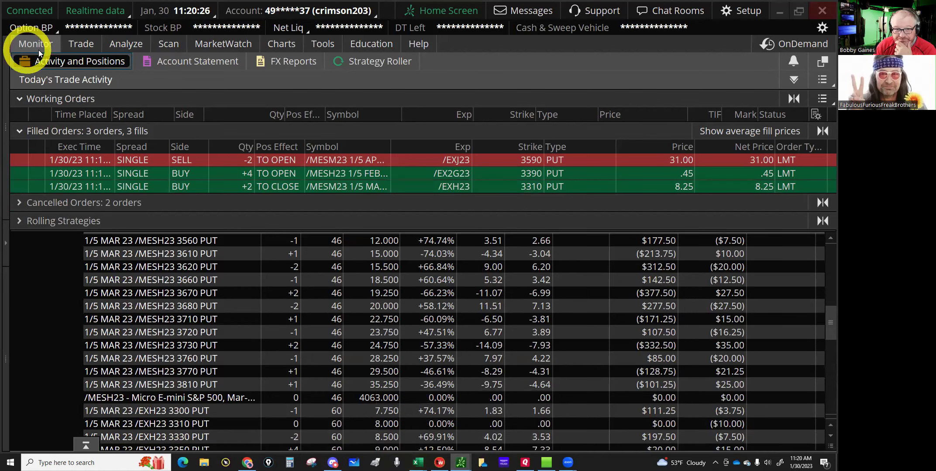
click(19, 221)
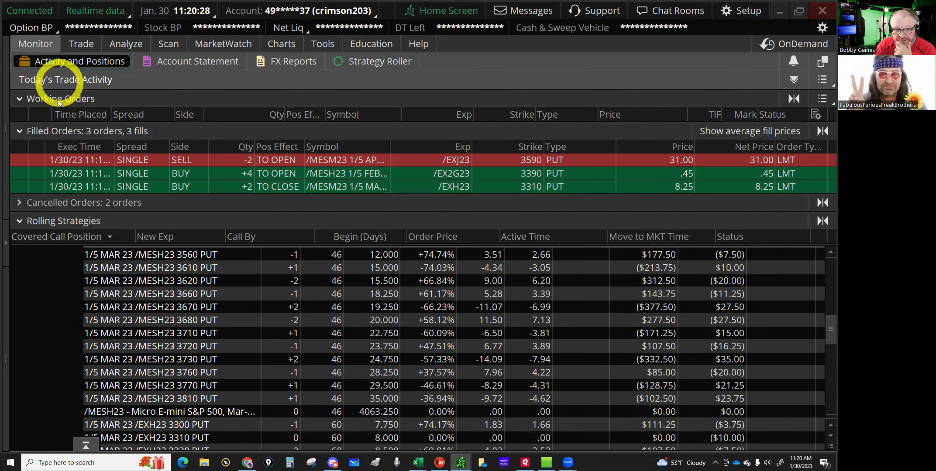
click(20, 131)
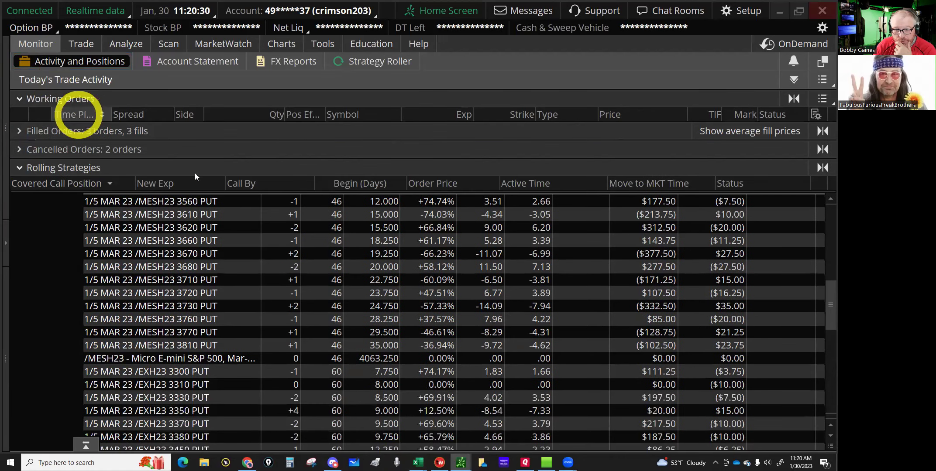
scroll(157, 245, up, 3)
scroll(167, 246, up, 1)
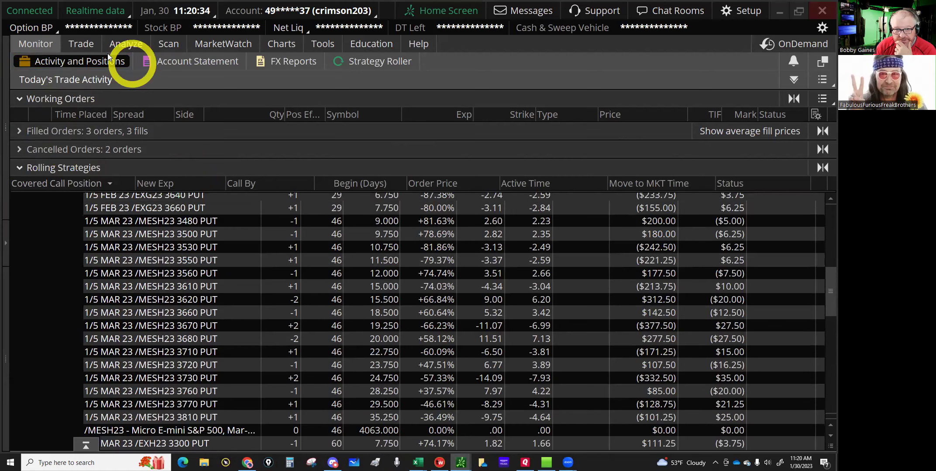
Create a sell order for the 3570 put from the 88-day April /MES option chain.
click(82, 44)
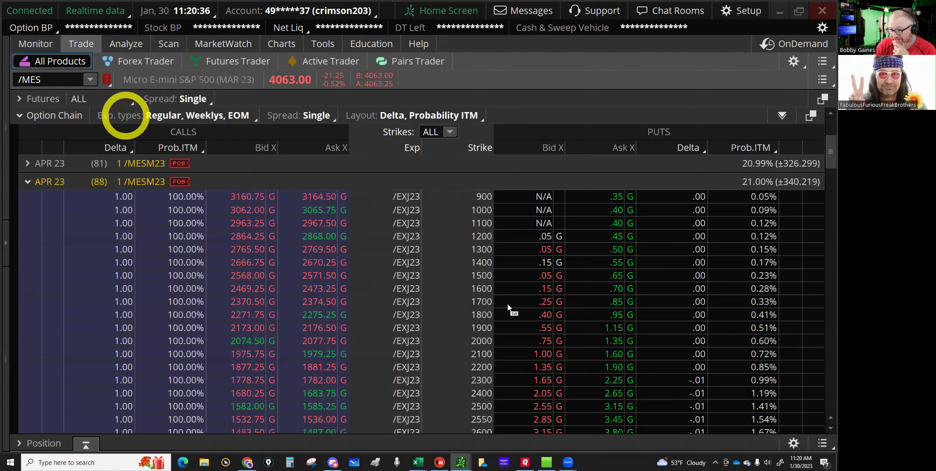
scroll(509, 308, down, 5)
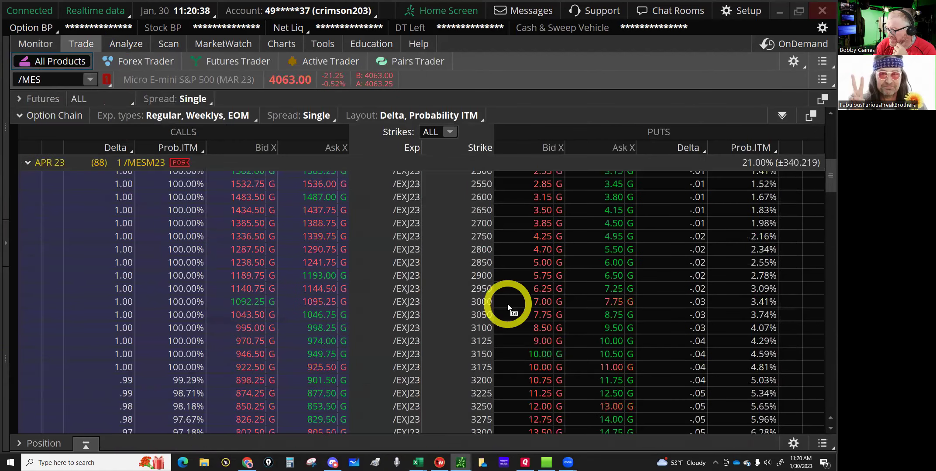
scroll(509, 308, down, 5)
scroll(516, 312, down, 6)
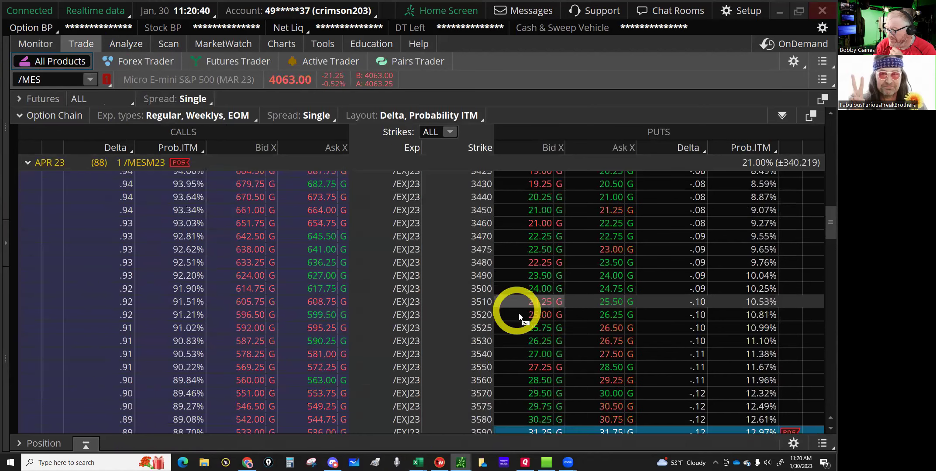
scroll(519, 310, down, 4)
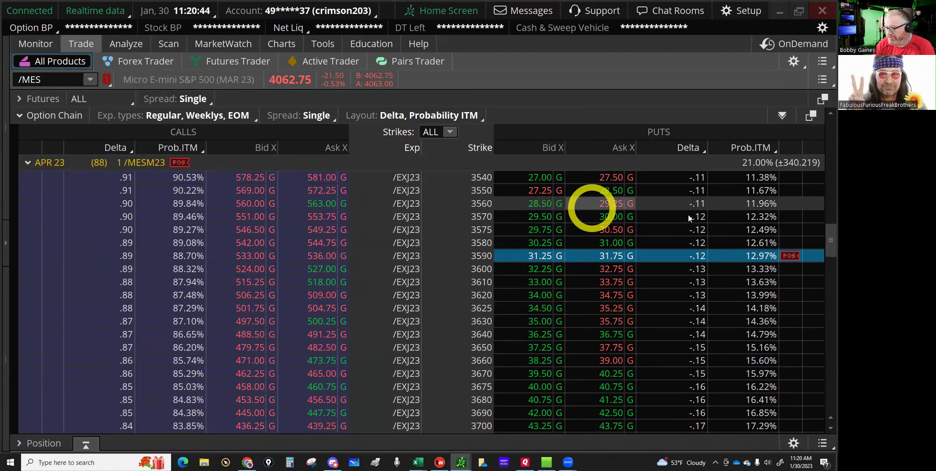
scroll(742, 222, up, 1)
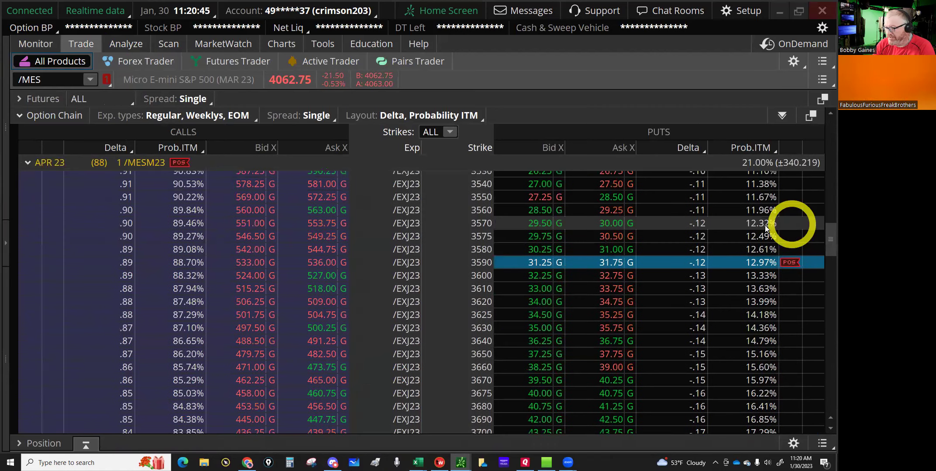
click(529, 223)
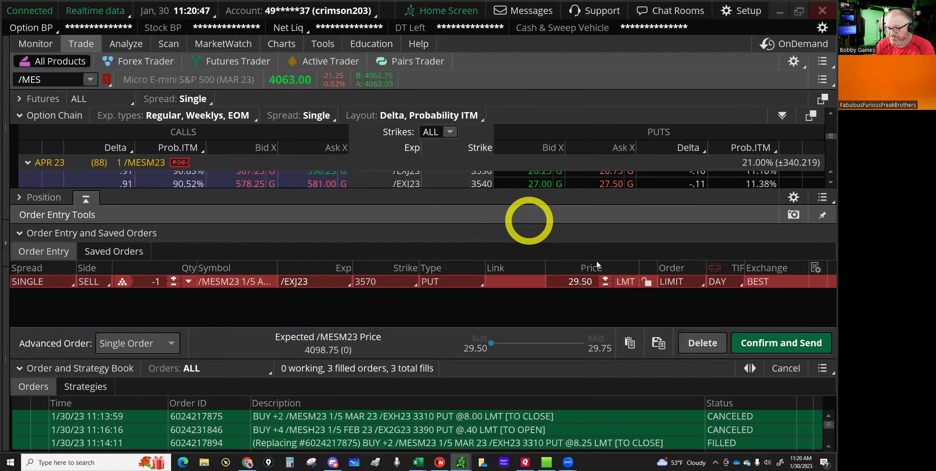
Set the 3570 put order to 2 contracts at a 29.75 limit price and send it.
click(606, 268)
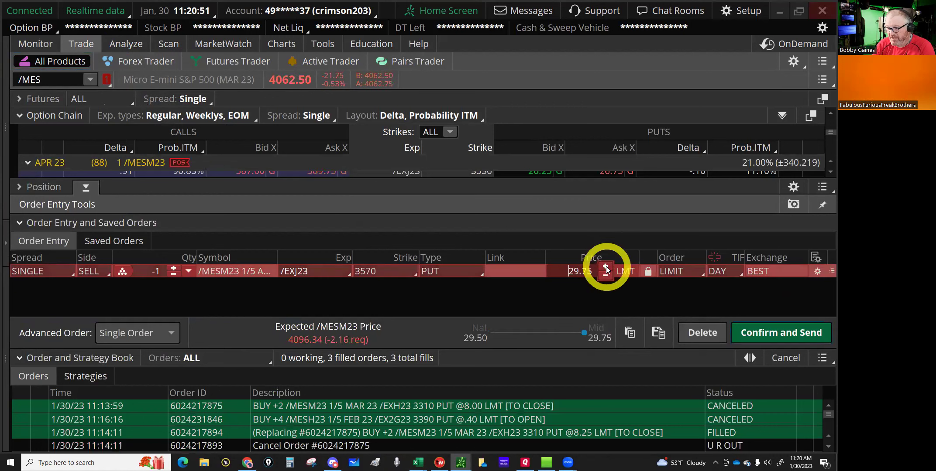
click(173, 278)
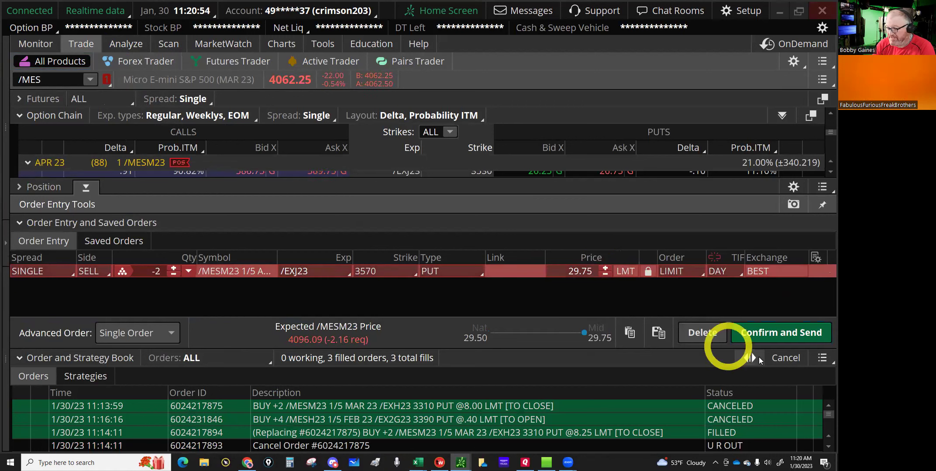
click(767, 333)
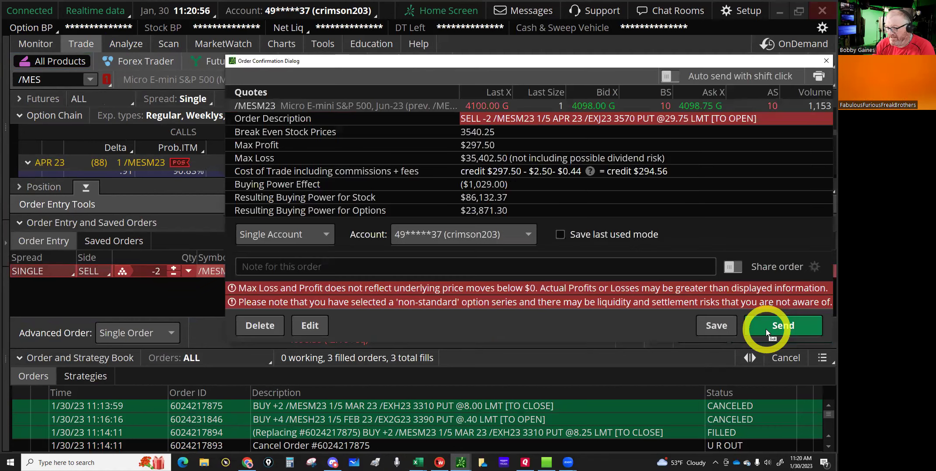
click(829, 328)
Replace the working 3570 put order with a limit price of 29.50 and send it.
click(39, 47)
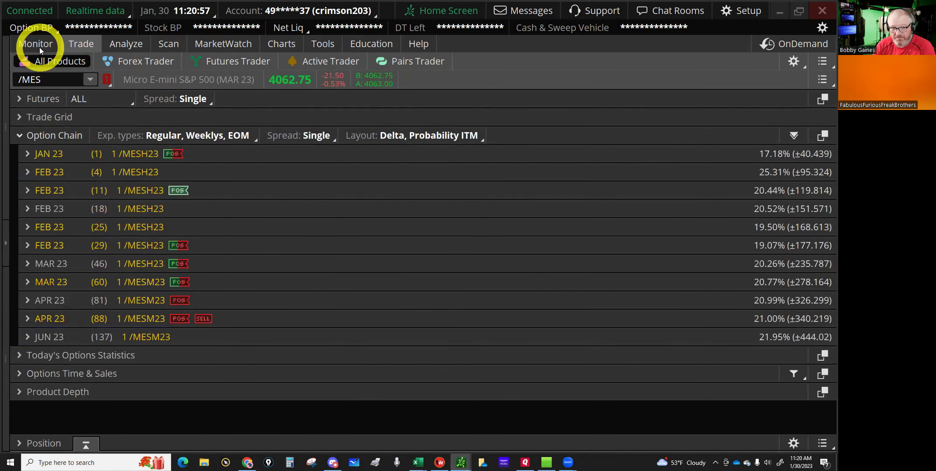
right_click(336, 129)
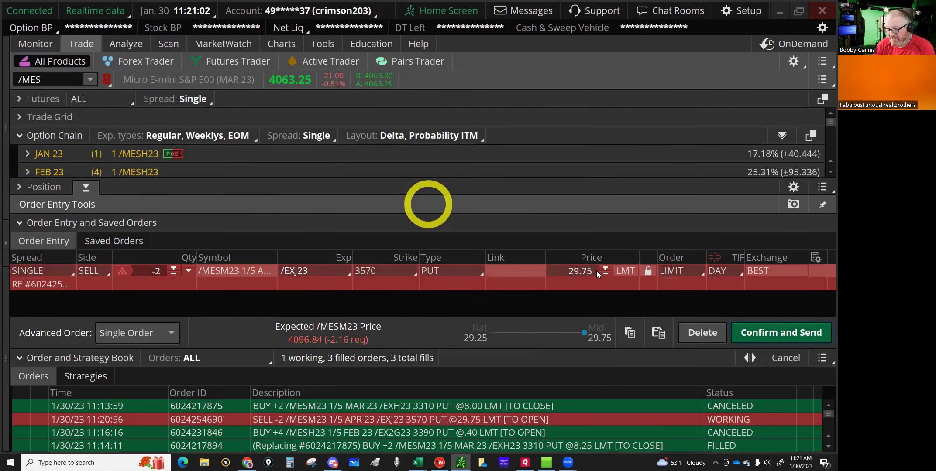
click(770, 333)
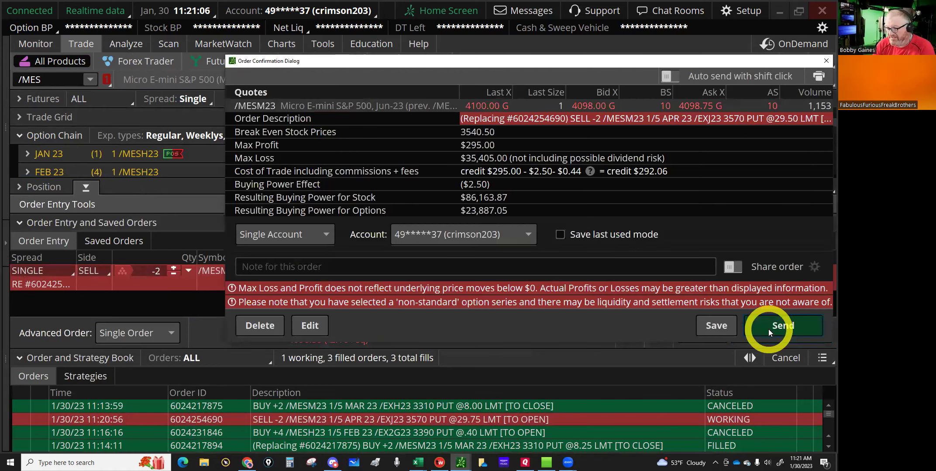
click(768, 329)
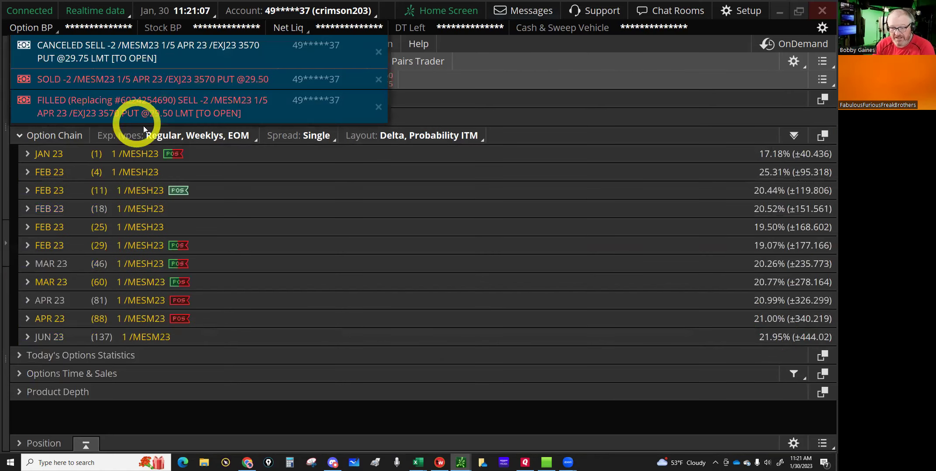
click(514, 437)
mouse_move(461, 460)
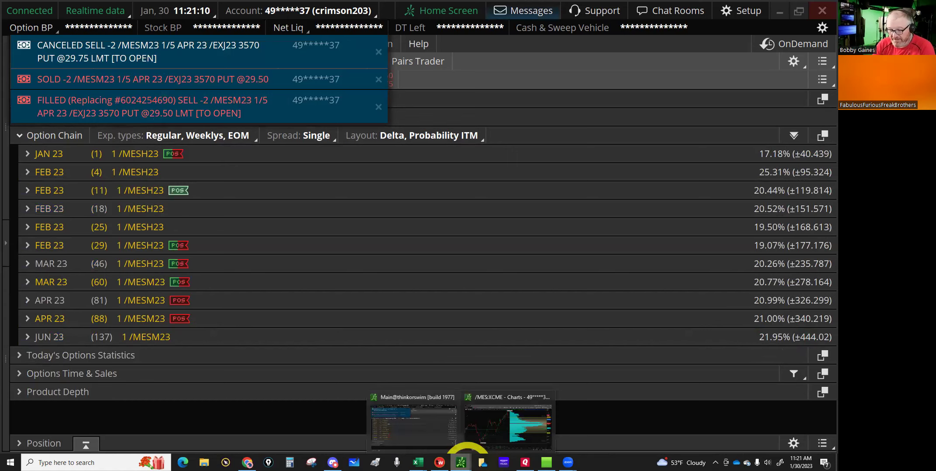
Switch to the 2023 trading workbook in Excel and set the symbol in row 60 of the Trades sheet to /MES.
mouse_move(419, 462)
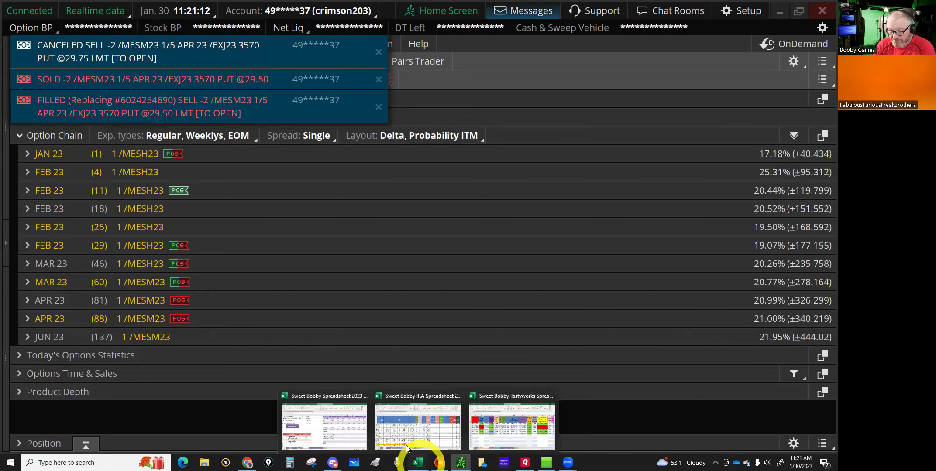
click(326, 430)
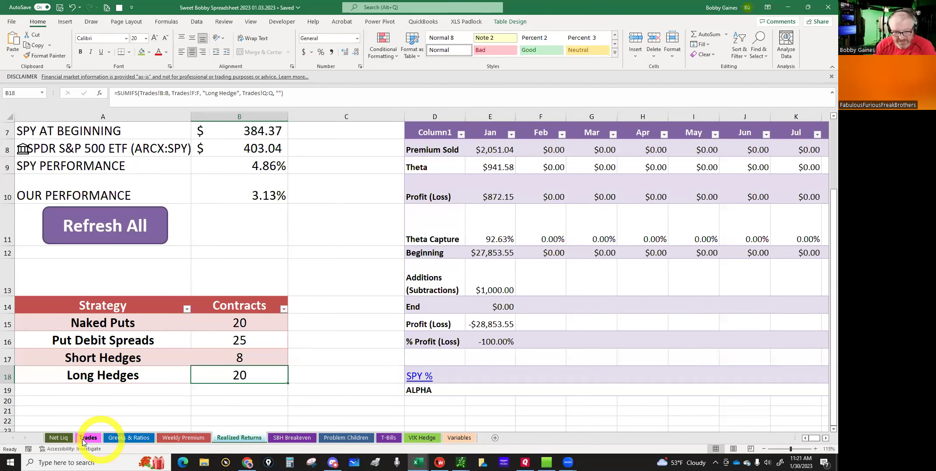
click(87, 438)
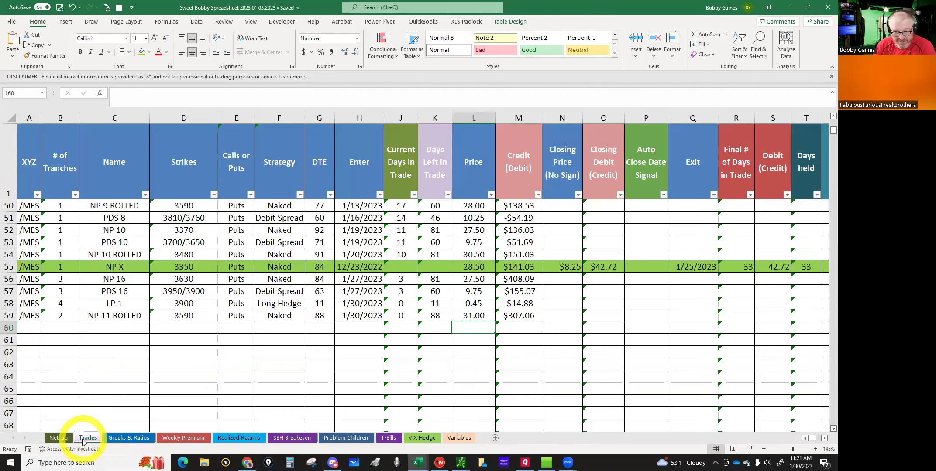
click(39, 330)
click(46, 330)
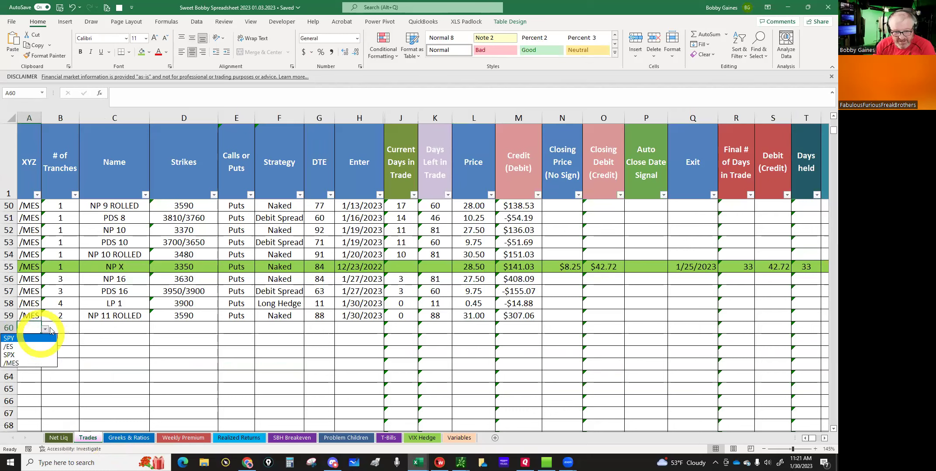
click(41, 347)
click(62, 331)
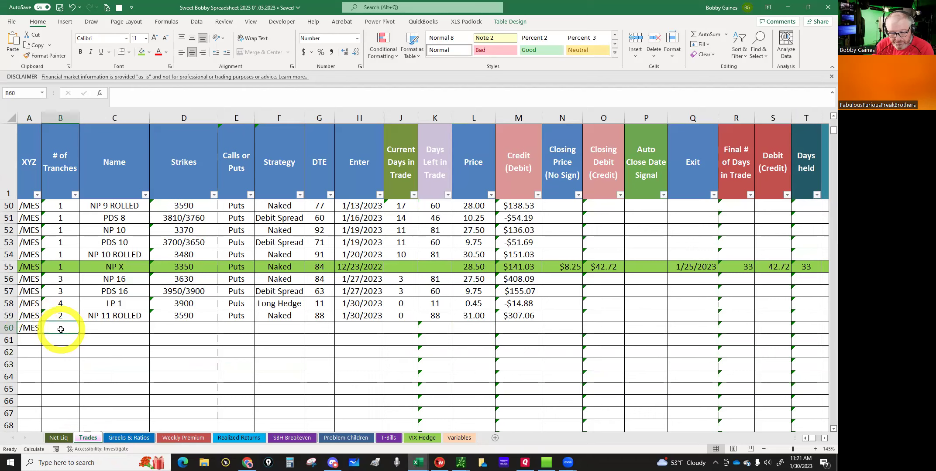
Enter strike 3570 in row 60, with Puts as the option type and Naked as the strategy.
click(172, 328)
text(3570)
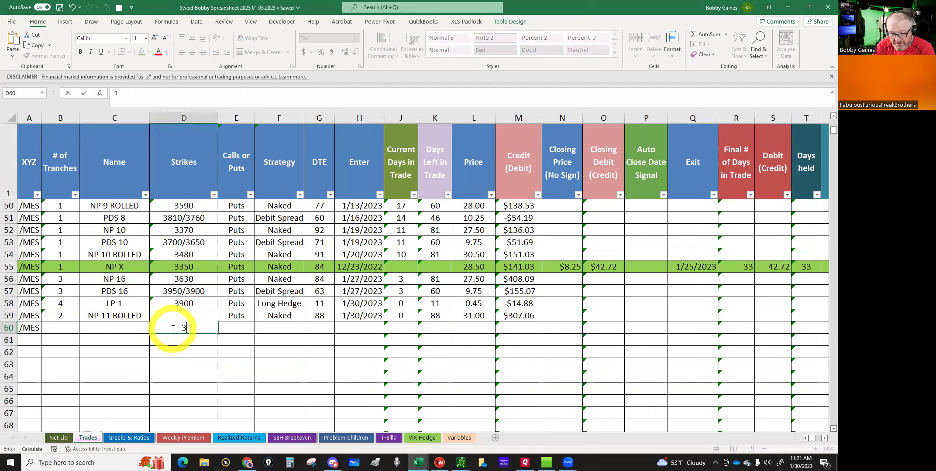
click(239, 327)
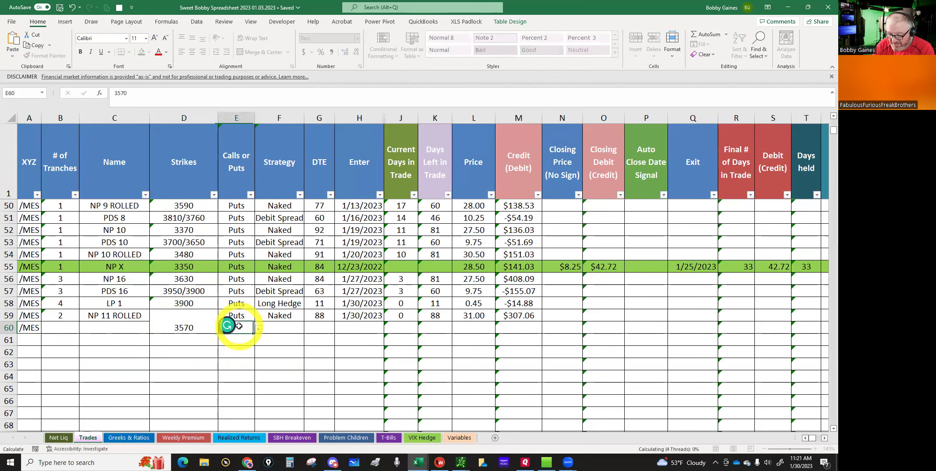
text(Puts)
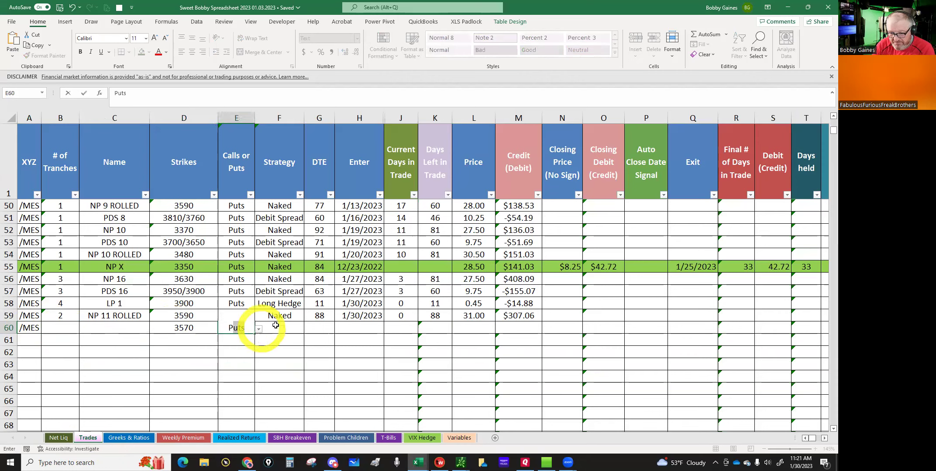
click(276, 326)
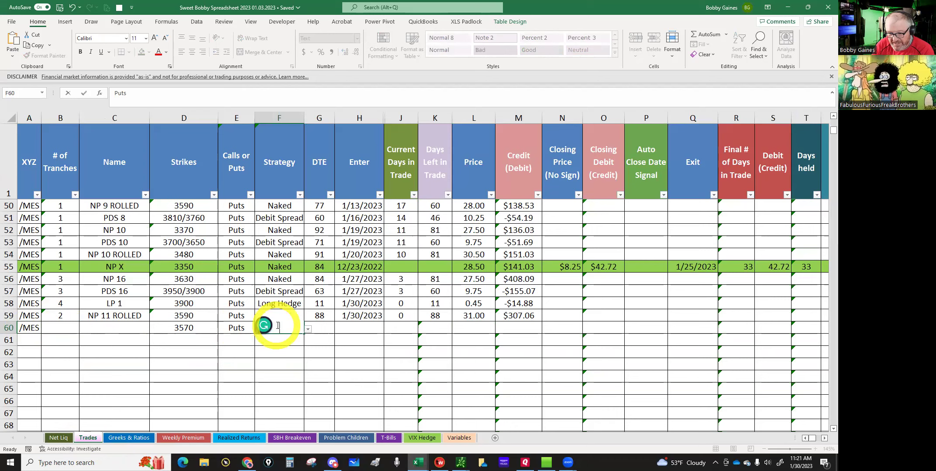
text(Naked)
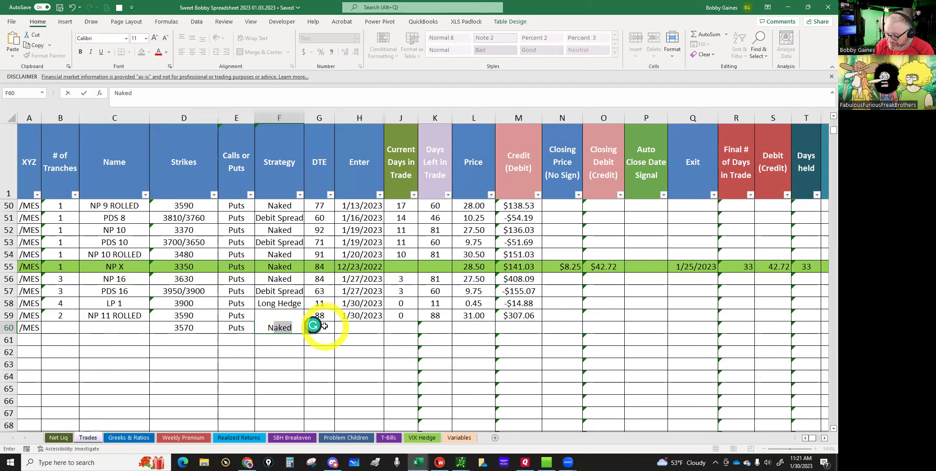
Enter 88 as the DTE and 1/30/23 as the entry date in row 60.
click(324, 327)
text(88)
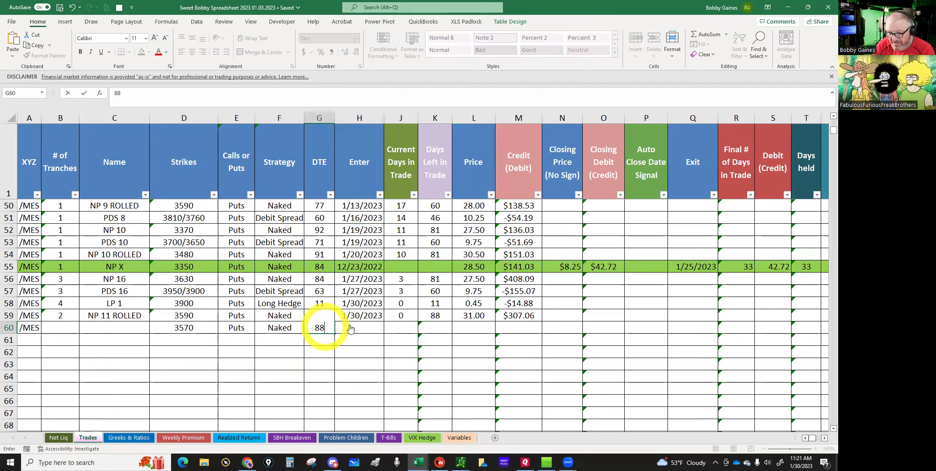
mouse_move(344, 326)
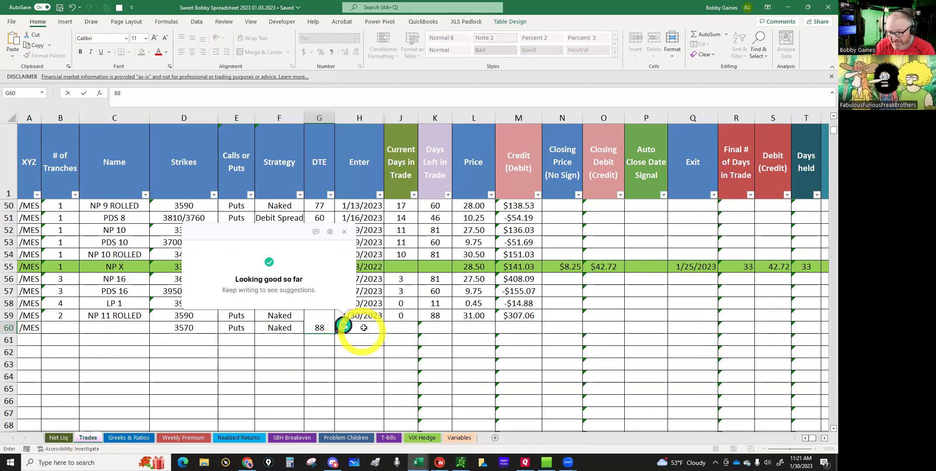
click(364, 328)
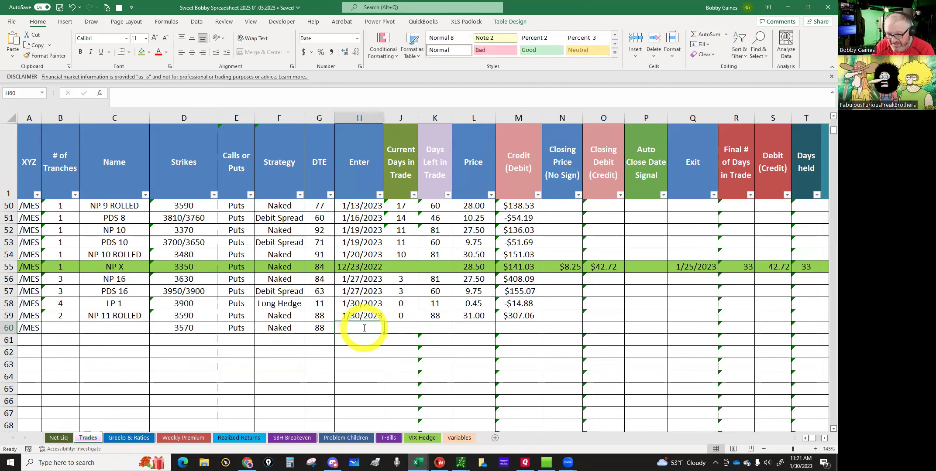
text(1/30/23)
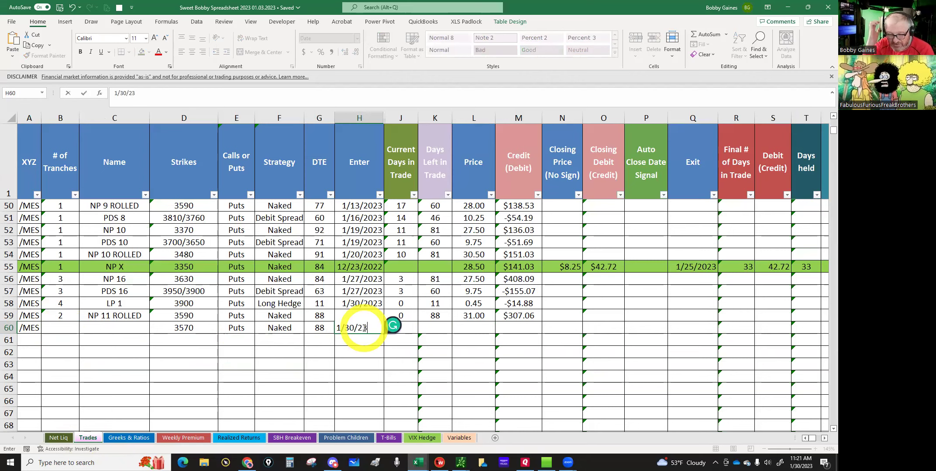
key(Tab)
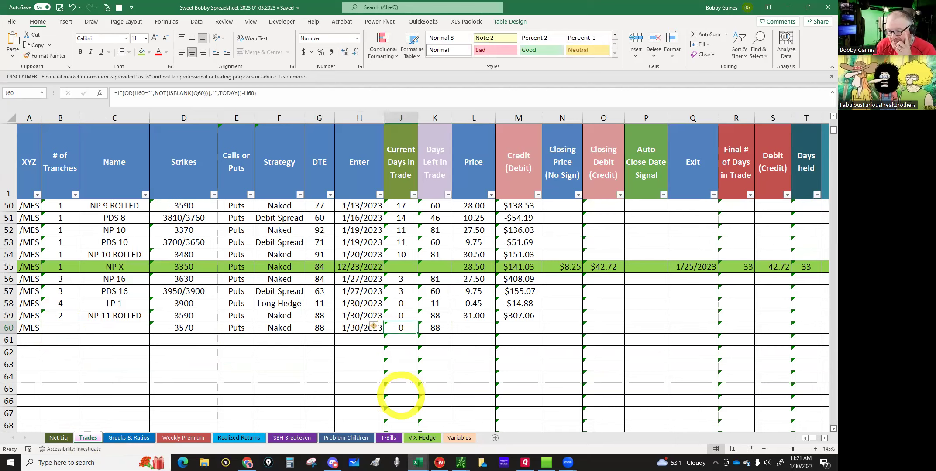
Switch to thinkorswim and expand today's filled orders to read the fill price of the 3570 put.
click(408, 441)
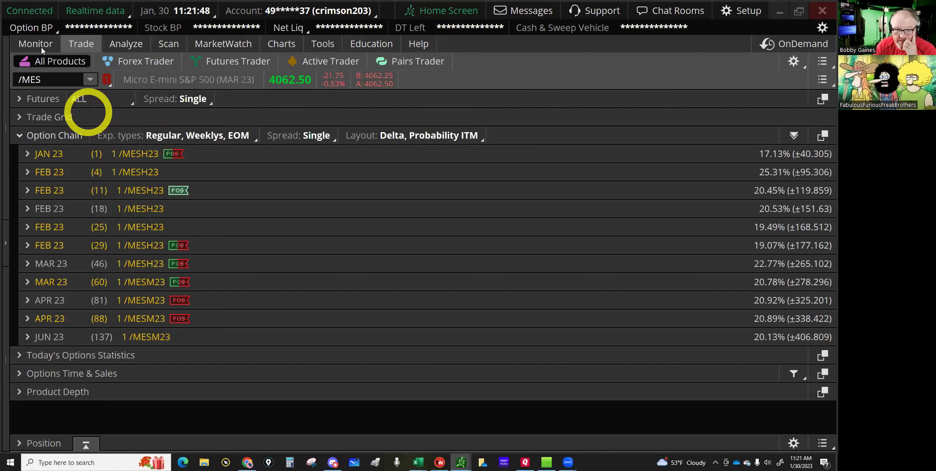
click(36, 44)
click(52, 157)
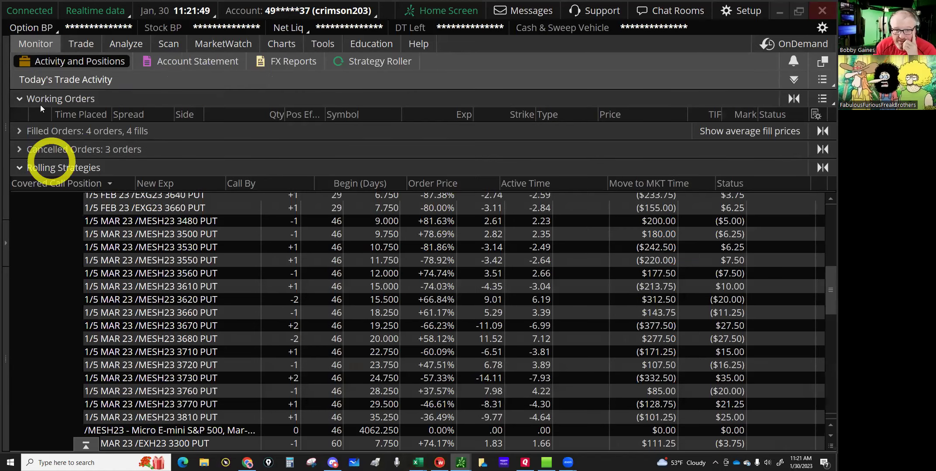
click(41, 105)
click(53, 132)
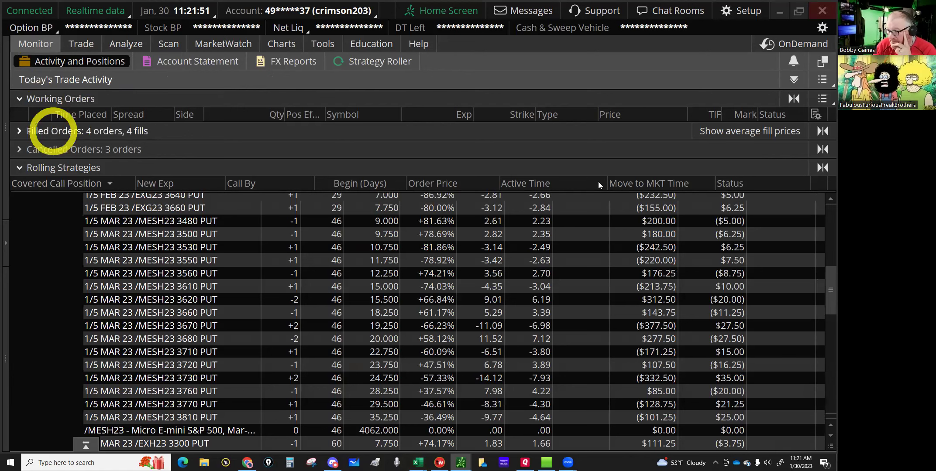
click(745, 174)
click(474, 445)
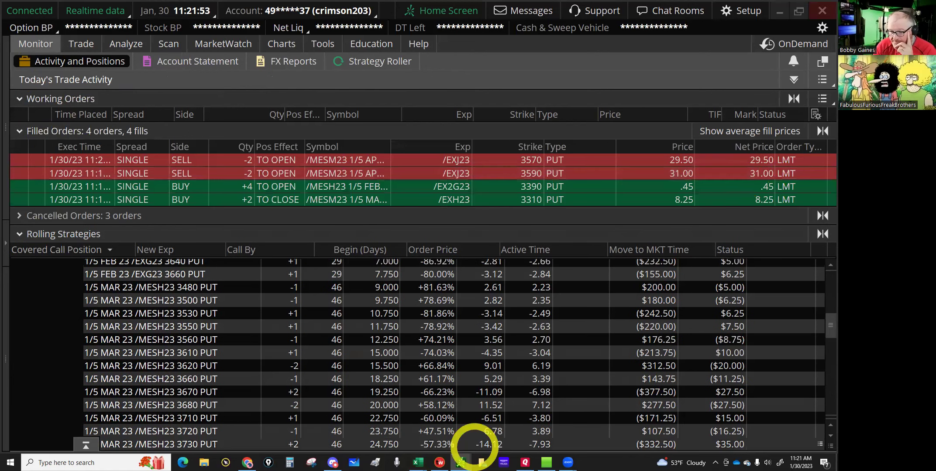
Return to the 2023 trading workbook in Excel and enter 29.50 as the price in row 60.
click(418, 463)
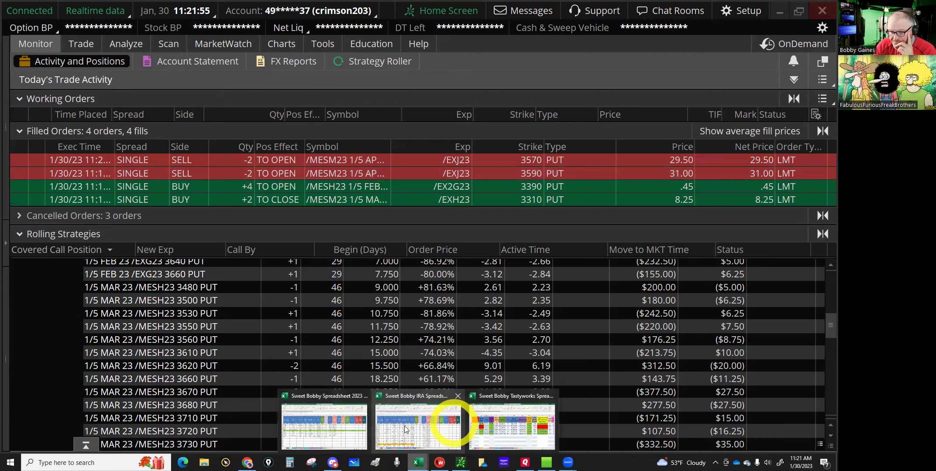
click(356, 418)
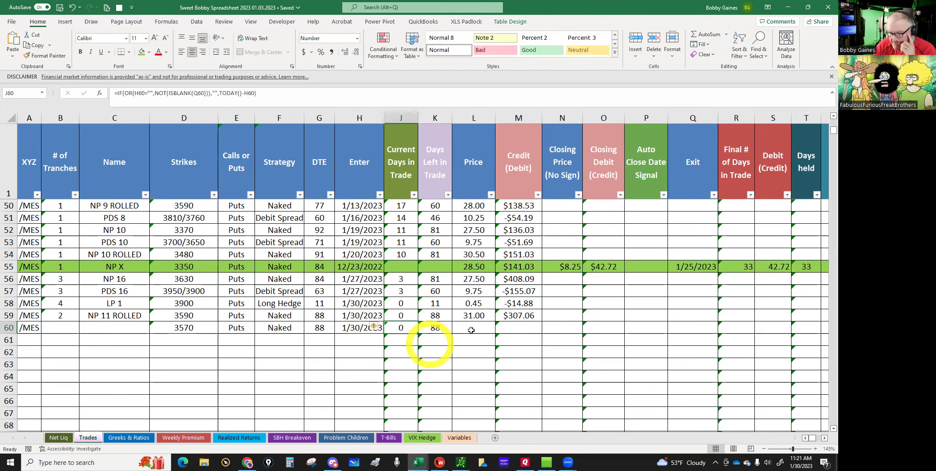
click(471, 330)
text(29.50)
click(116, 340)
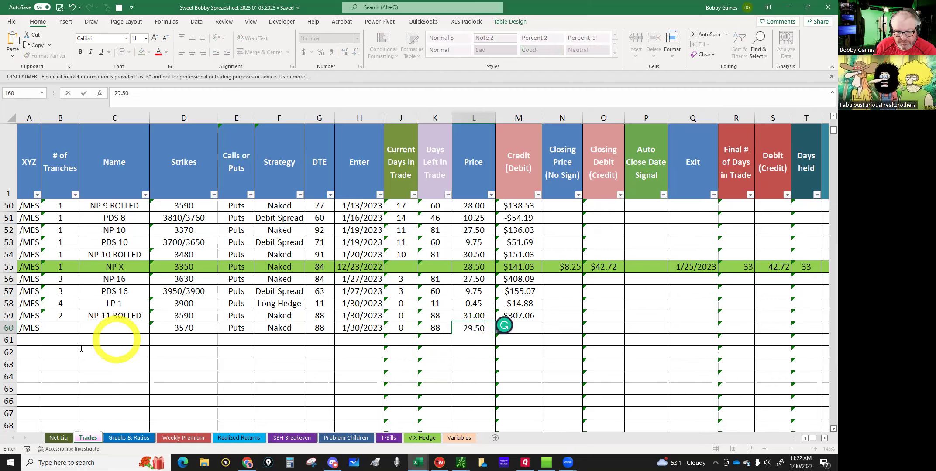
key(Return)
Name the trade in row 60 NP 12 ROLLED.
click(57, 329)
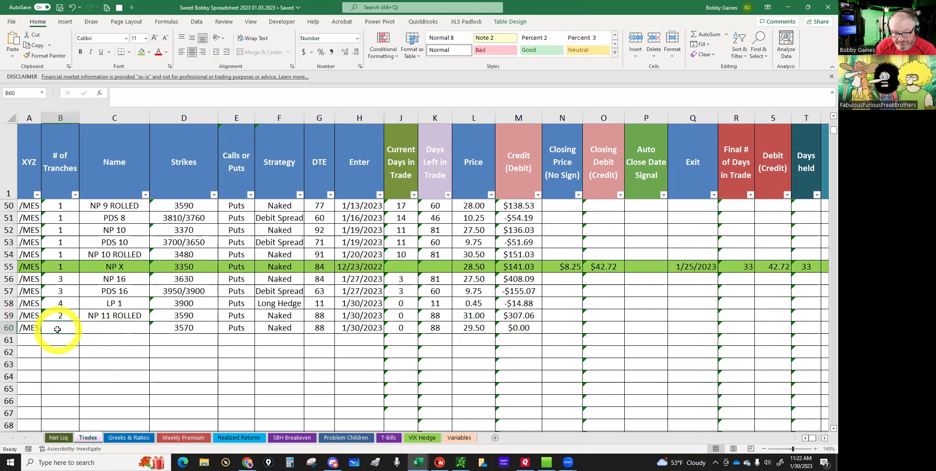
click(112, 329)
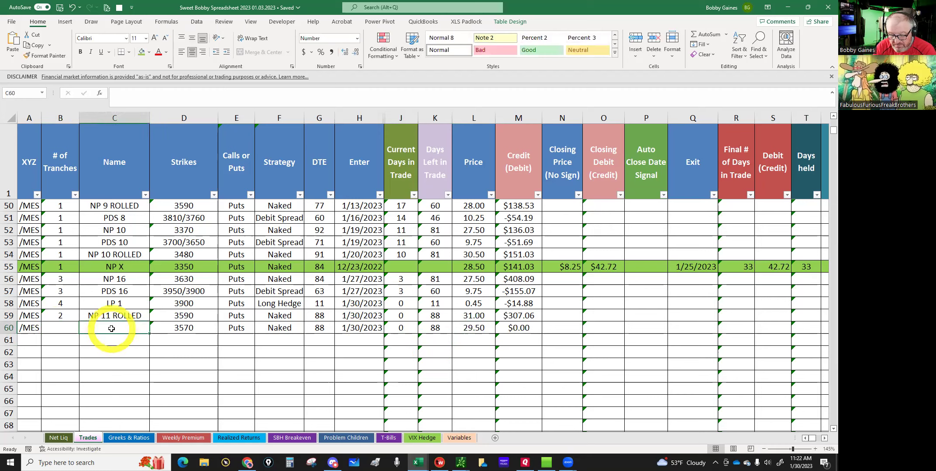
text(N)
text(P )
text(1)
text(3)
key(BackSpace)
text(2 ROLLED)
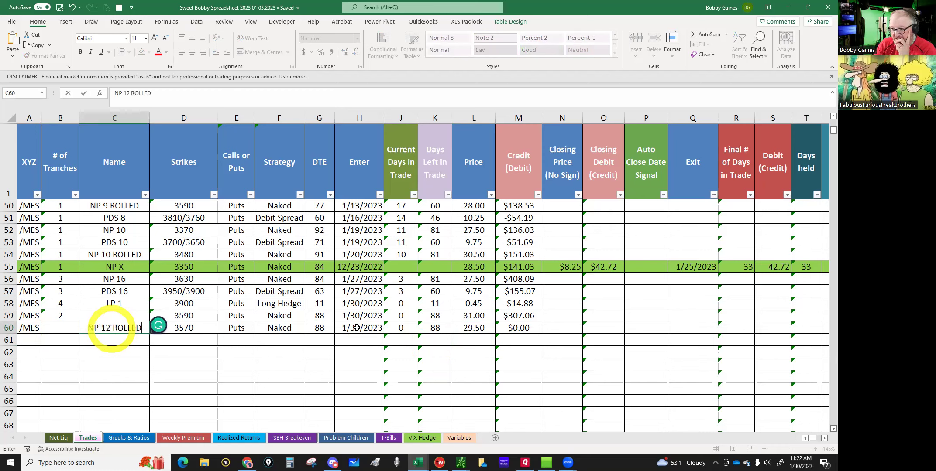
key(Return)
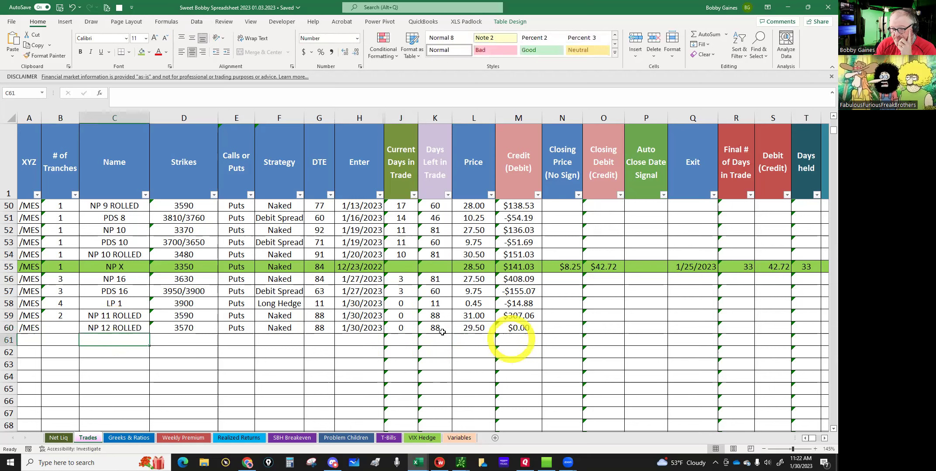
Check row 60's Credit (Debit) formula and price, and refill the formula from row 59.
click(517, 328)
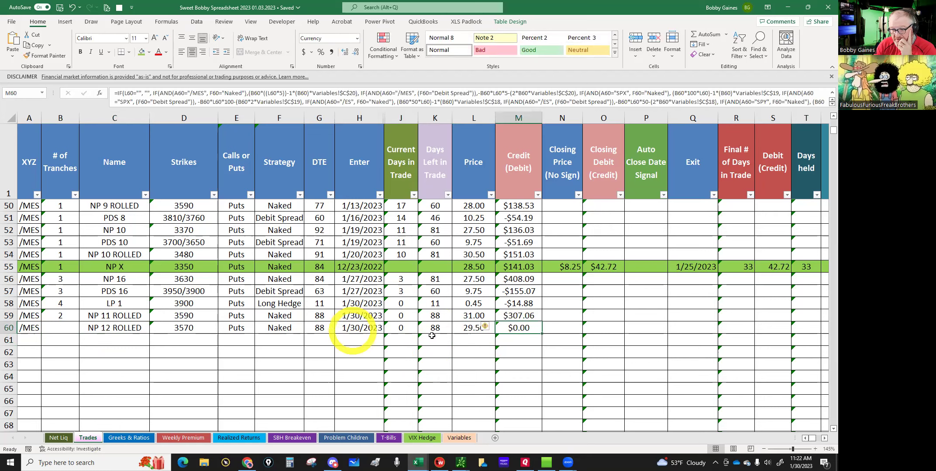
click(468, 329)
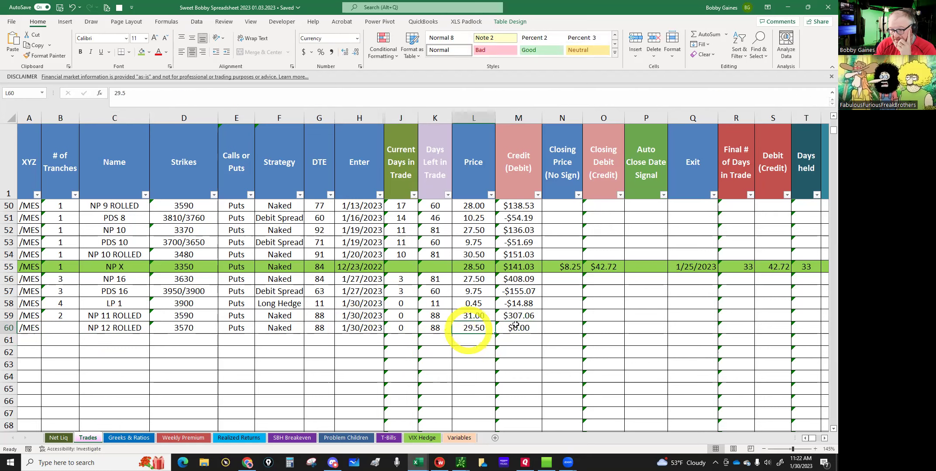
click(541, 320)
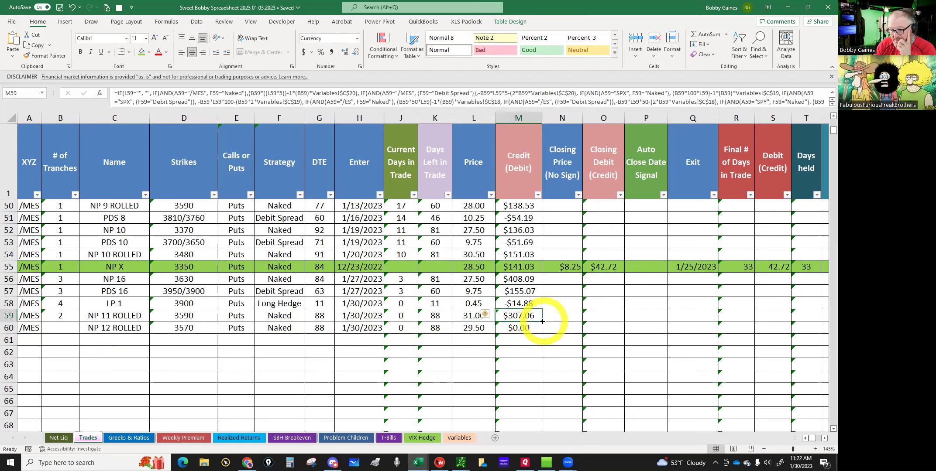
drag(541, 336, 541, 335)
click(517, 329)
Set the number of tranches in row 60 to 2.
click(65, 328)
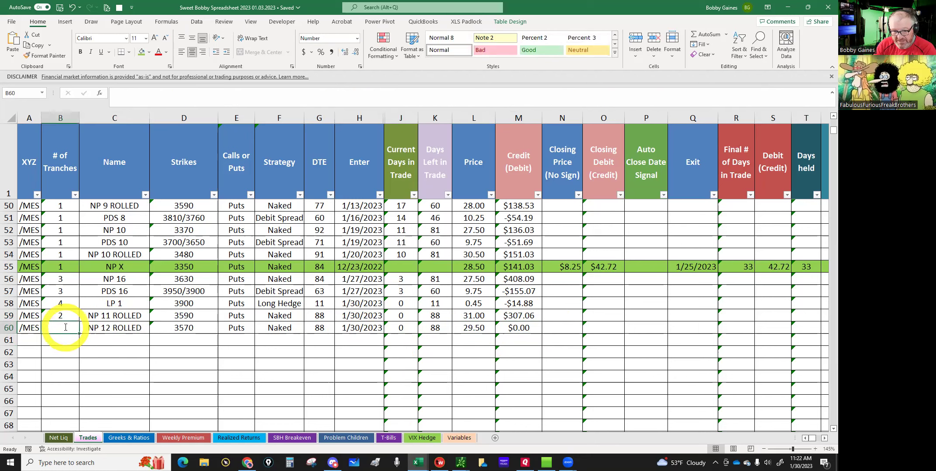
text(2)
key(Return)
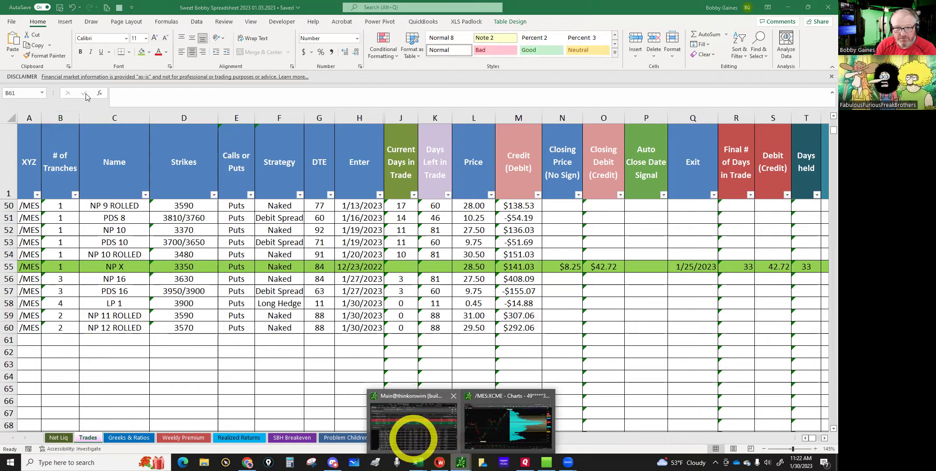
Switch to thinkorswim and review the /MES option positions from the start of the list, with filled orders collapsed.
click(414, 439)
click(78, 46)
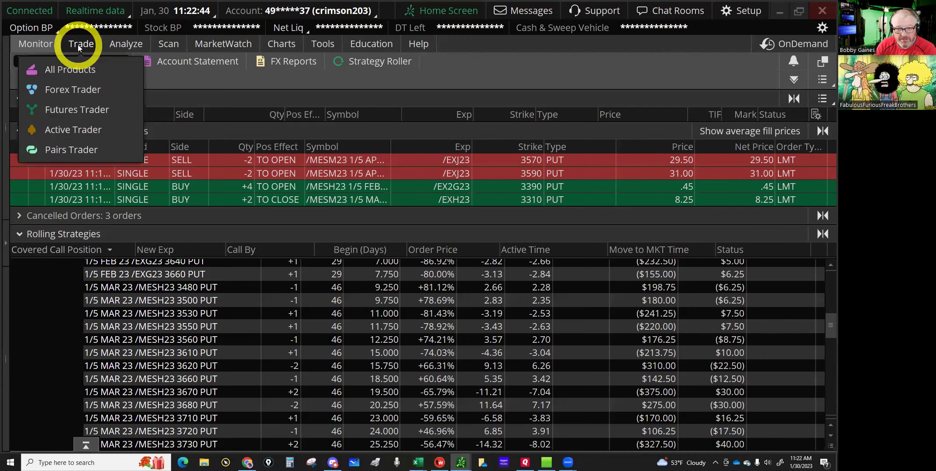
click(63, 69)
click(34, 47)
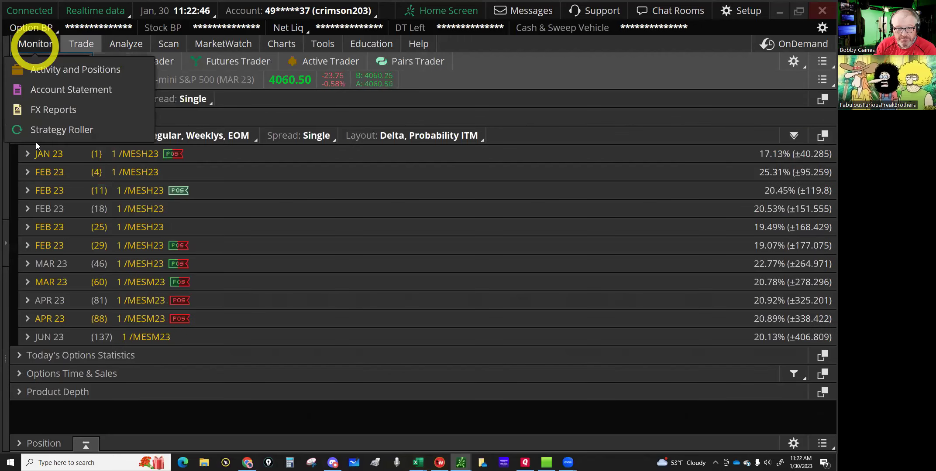
click(19, 131)
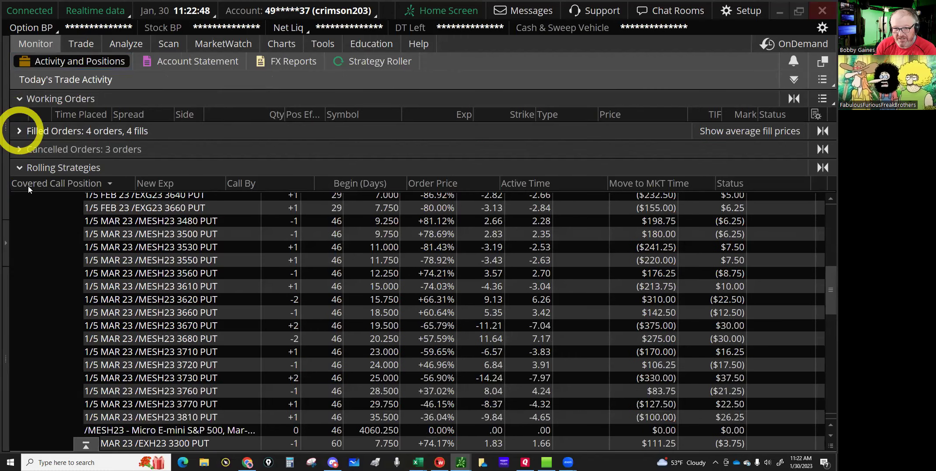
click(85, 206)
click(209, 236)
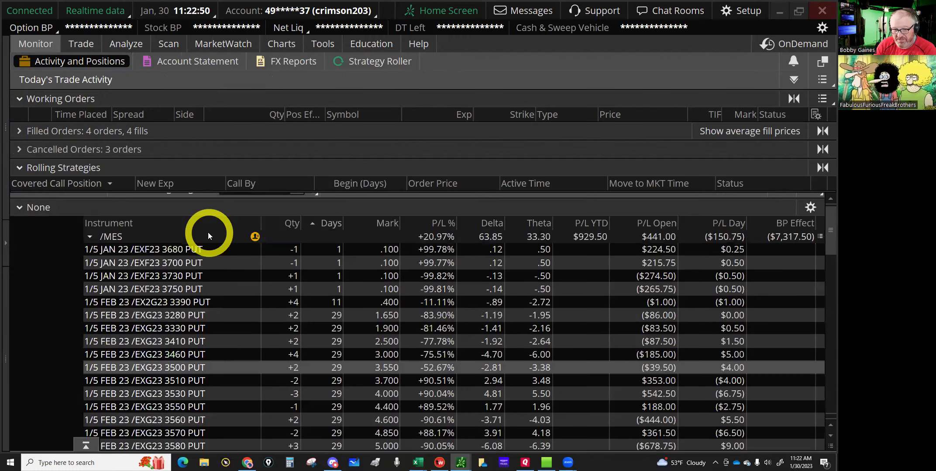
Collapse the /MES position group and check its overall P/L %, delta and theta.
click(91, 250)
click(447, 251)
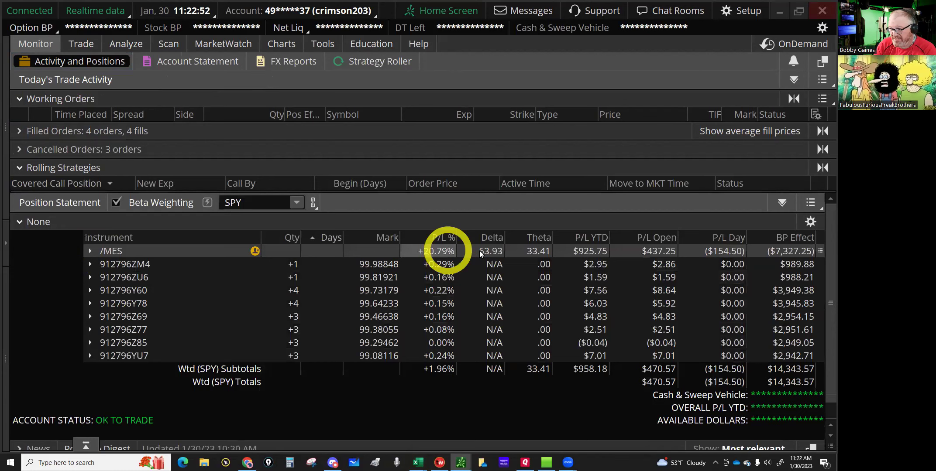
click(526, 253)
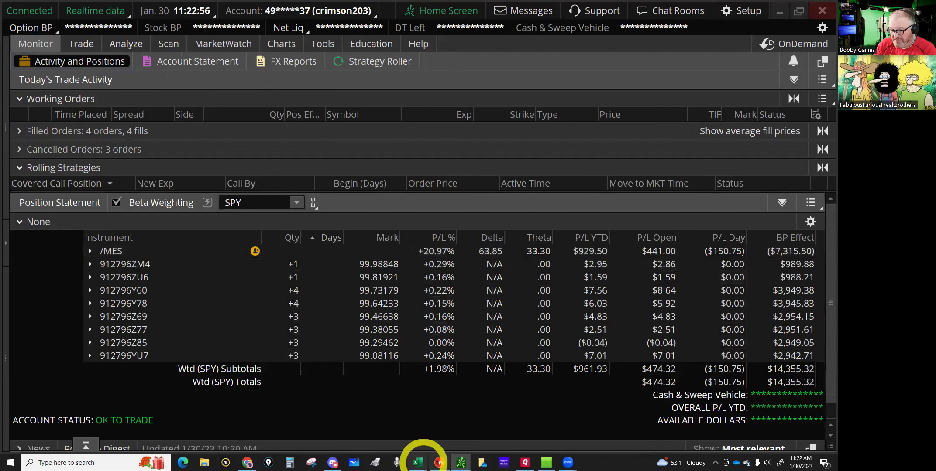
Switch to the Sweet Bobby Spreadsheet 2023 workbook and set the 1/30/2023 SPY β Deltas to 63 and Theta to 33 in Greeks & Ratios.
mouse_move(418, 461)
click(487, 426)
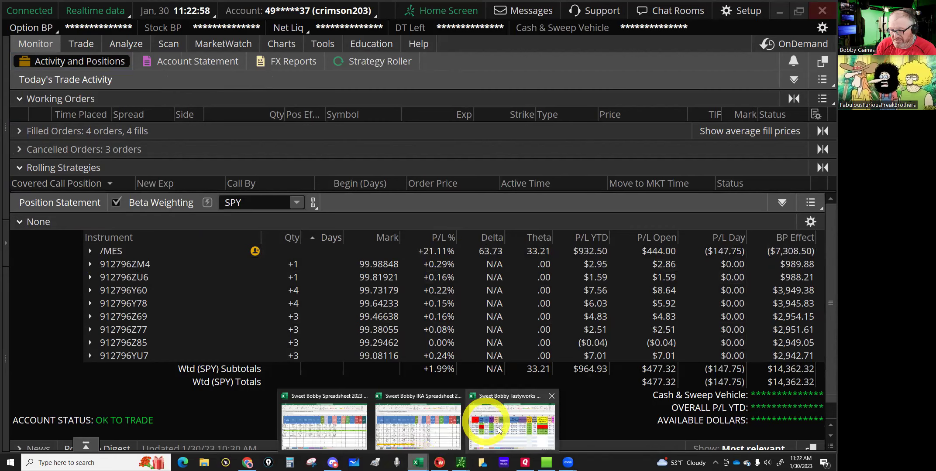
click(328, 429)
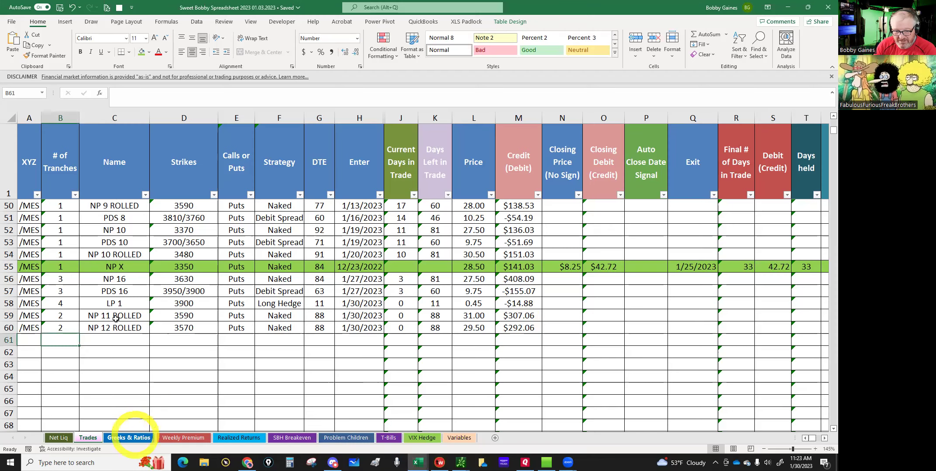
click(135, 437)
click(115, 316)
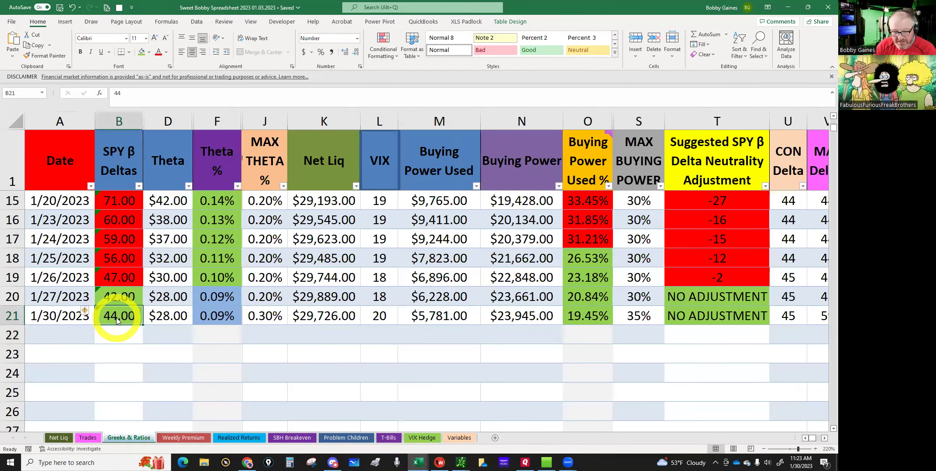
text(63)
click(168, 331)
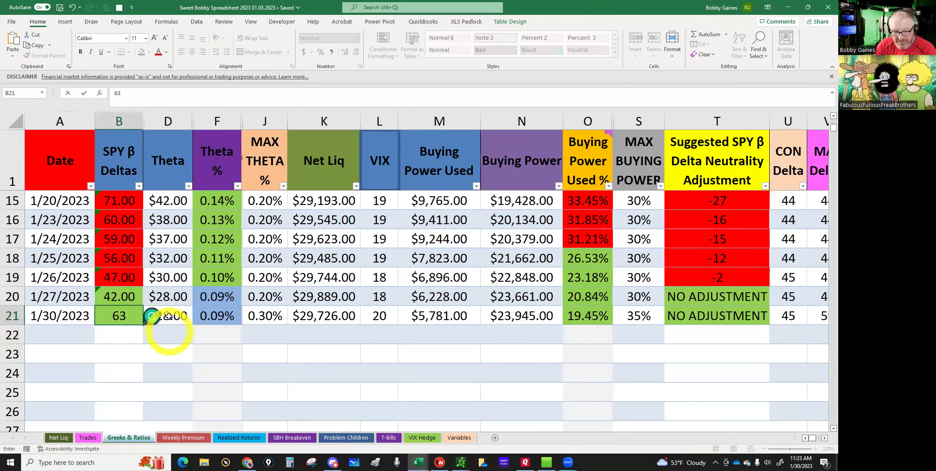
click(168, 315)
text(33)
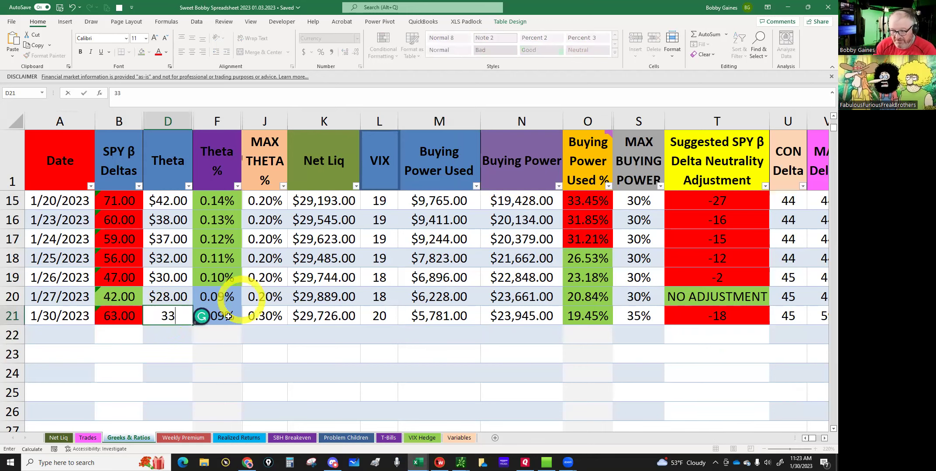
key(Return)
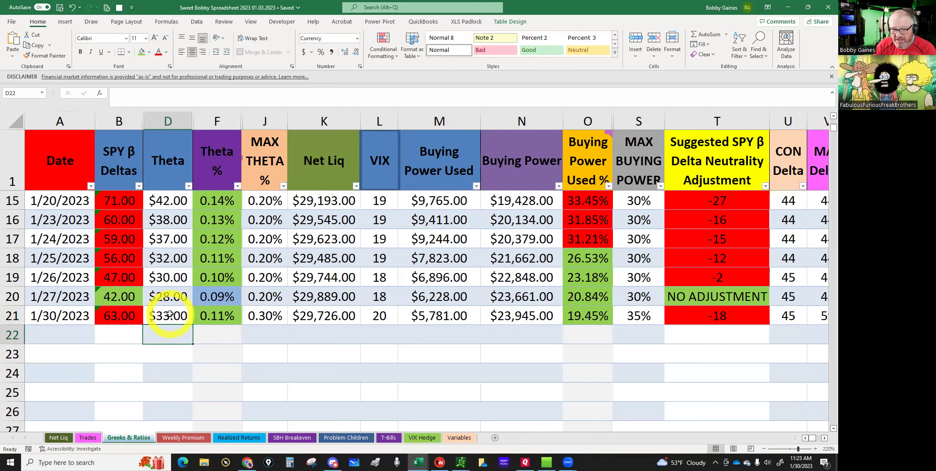
Check the SPY β Deltas, Theta and Theta % entries in the 1/30/2023 row.
click(109, 317)
click(165, 317)
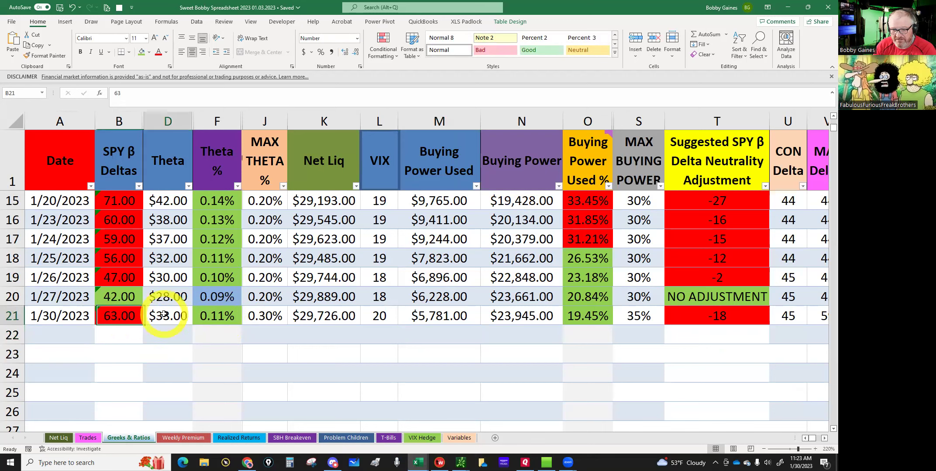
click(218, 316)
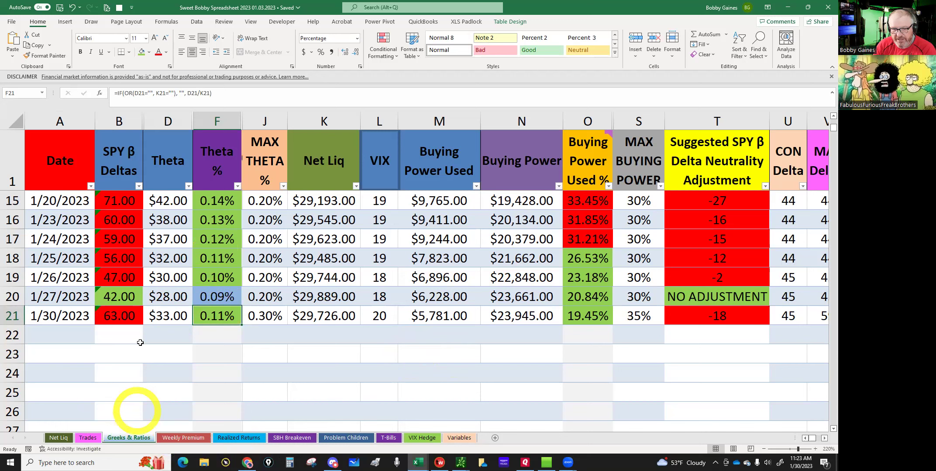
Undo the last Theta and SPY β Deltas entries and recheck the Theta, Theta % and delta cells in row 21.
click(71, 8)
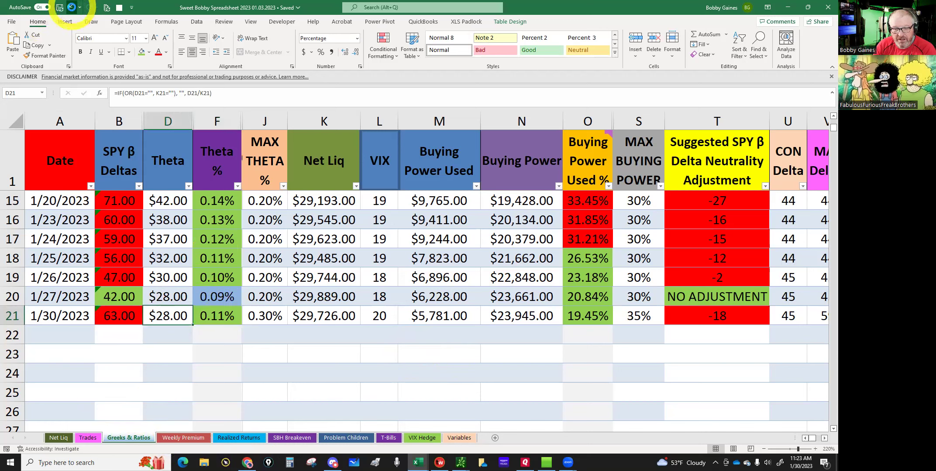
click(72, 7)
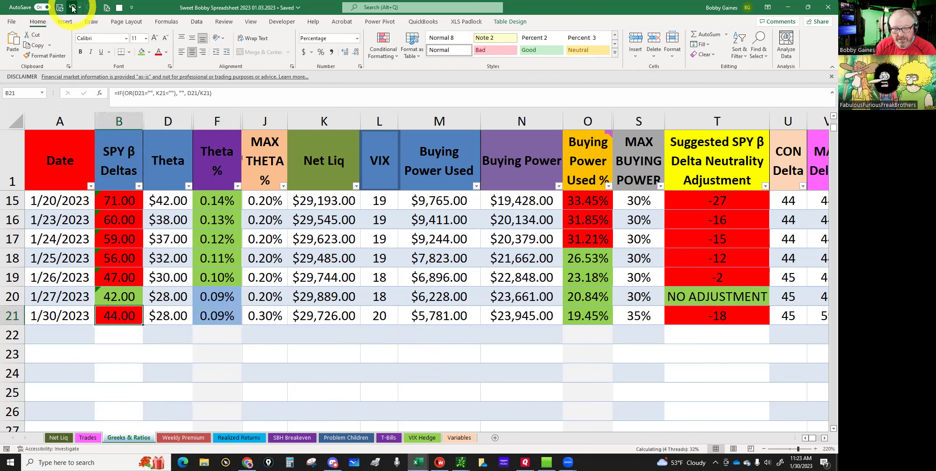
click(169, 318)
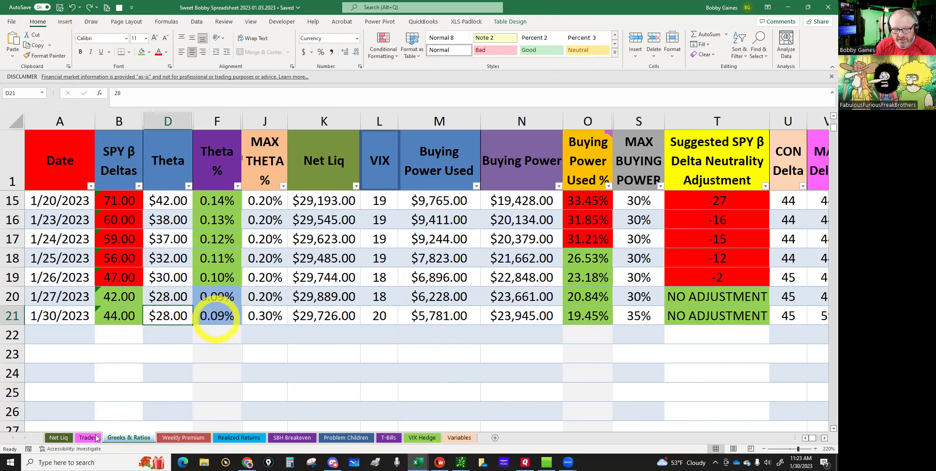
click(222, 315)
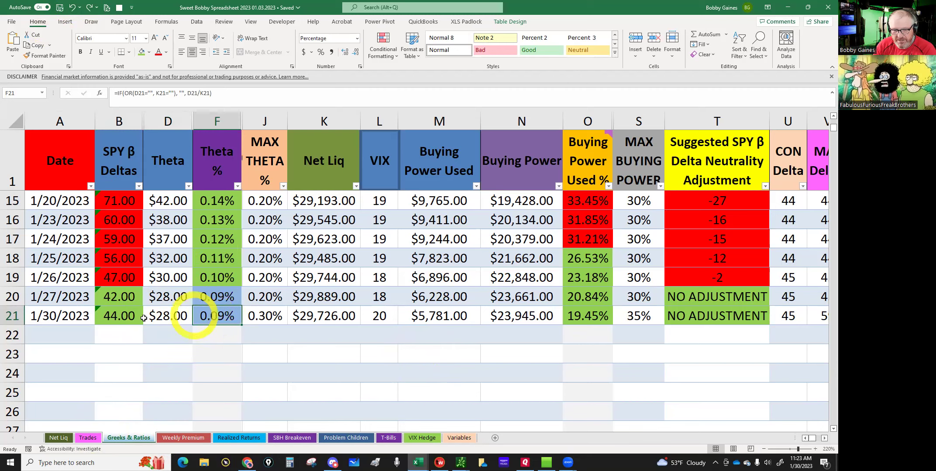
click(116, 317)
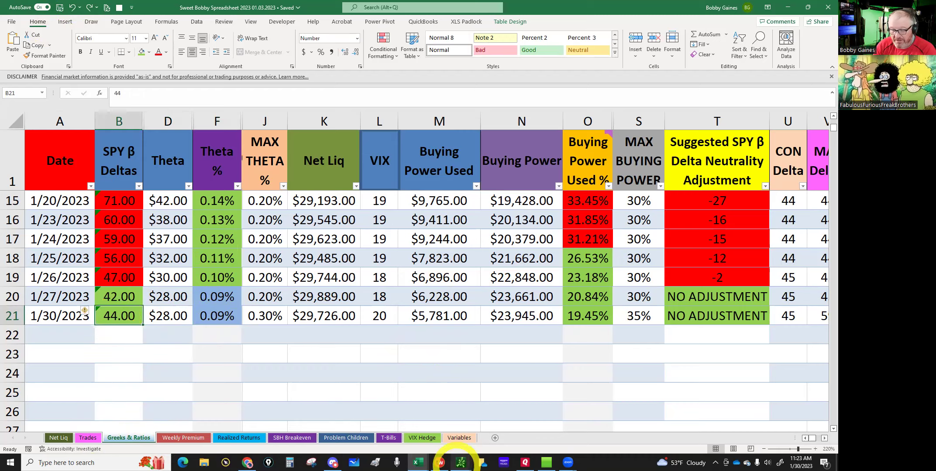
Switch to thinkorswim and view the risk profile for /MES.
click(460, 463)
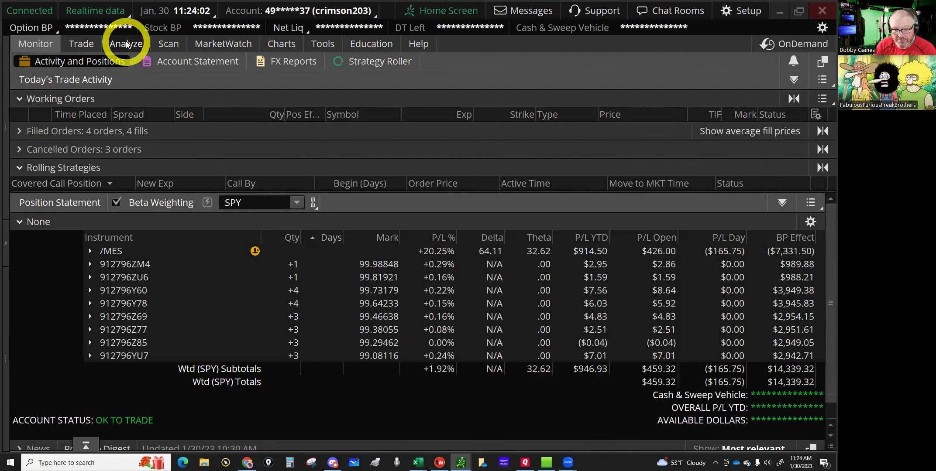
click(127, 43)
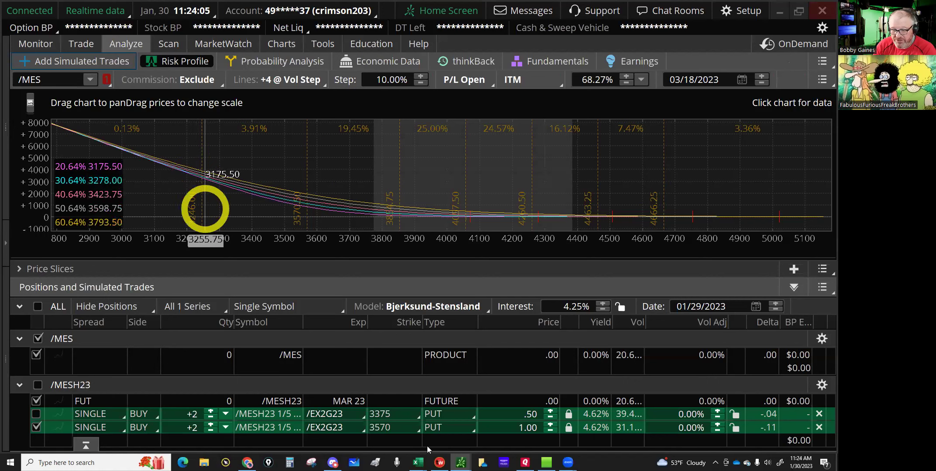
Switch back to the Sweet Bobby Spreadsheet 2023 workbook and review the Trades sheet from row 60 up to the December 2022 entries.
mouse_move(418, 462)
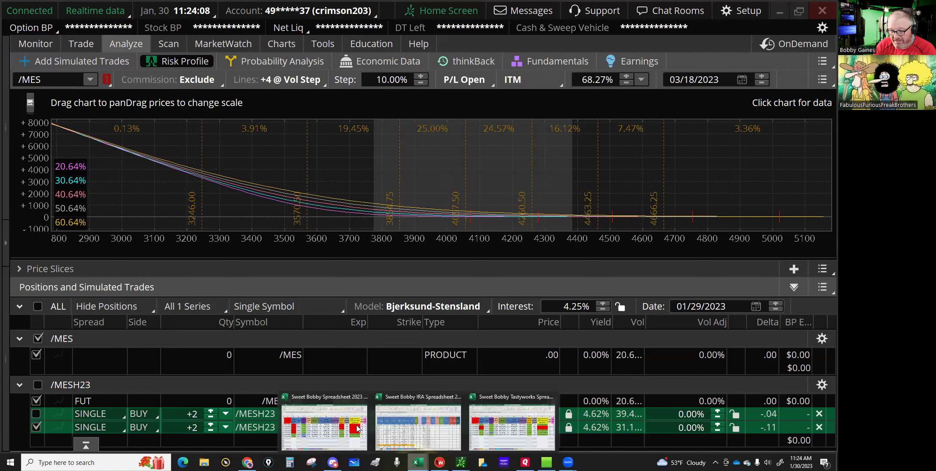
click(484, 430)
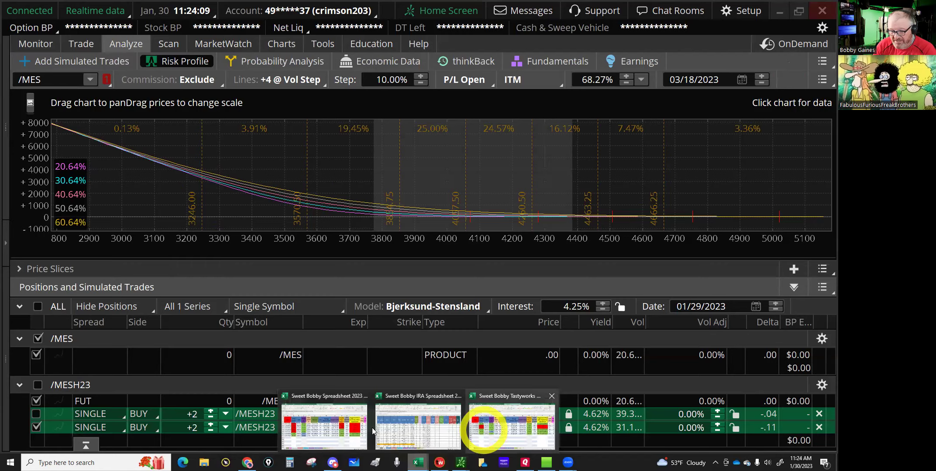
click(317, 428)
click(89, 439)
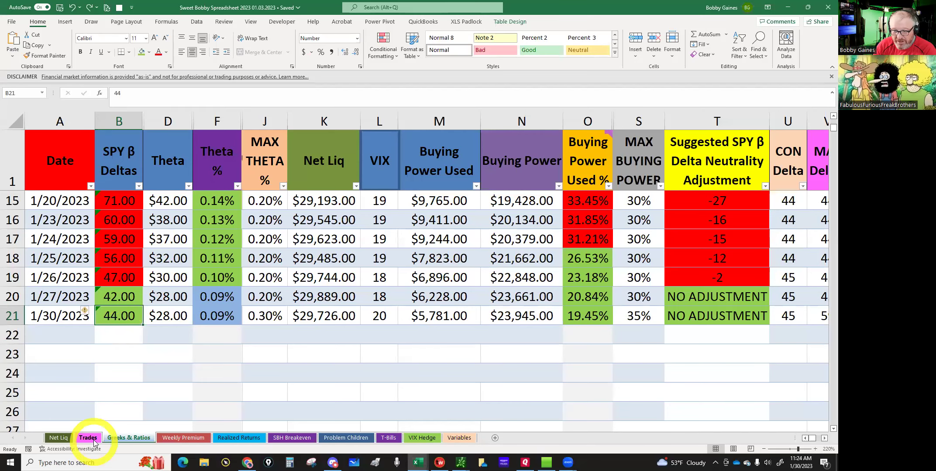
scroll(485, 342, up, 1)
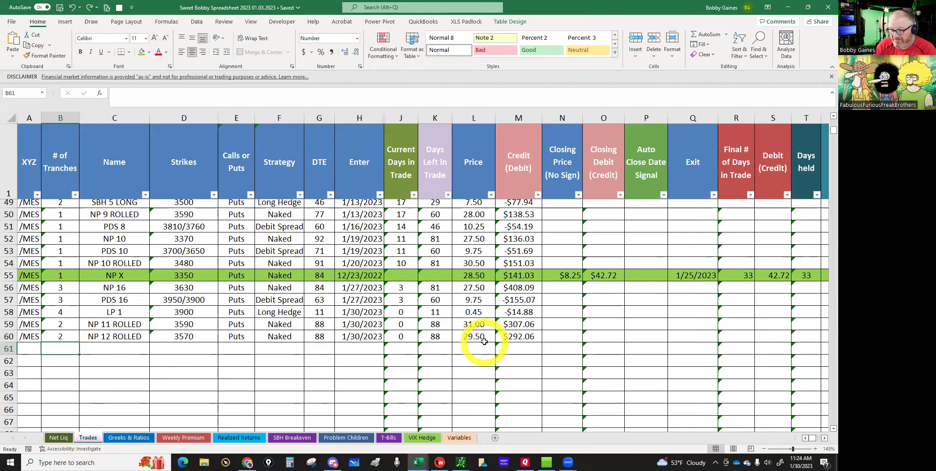
scroll(484, 342, up, 4)
scroll(485, 342, up, 3)
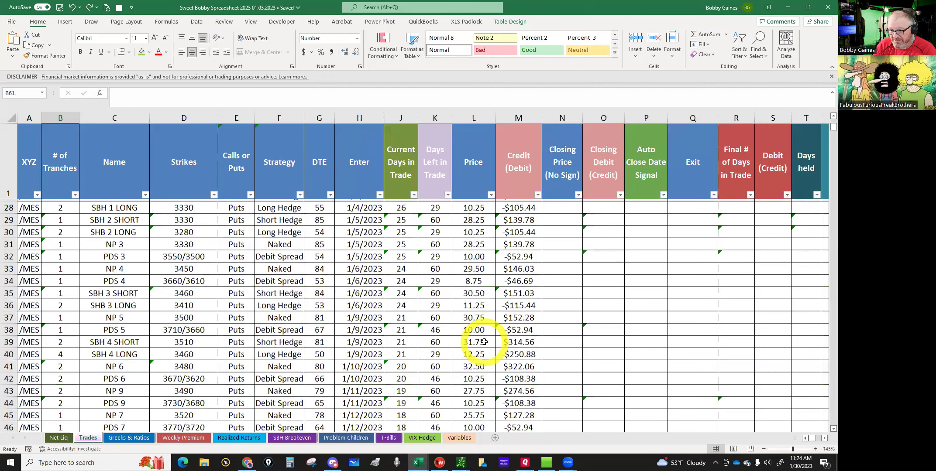
scroll(484, 342, up, 4)
scroll(484, 342, up, 1)
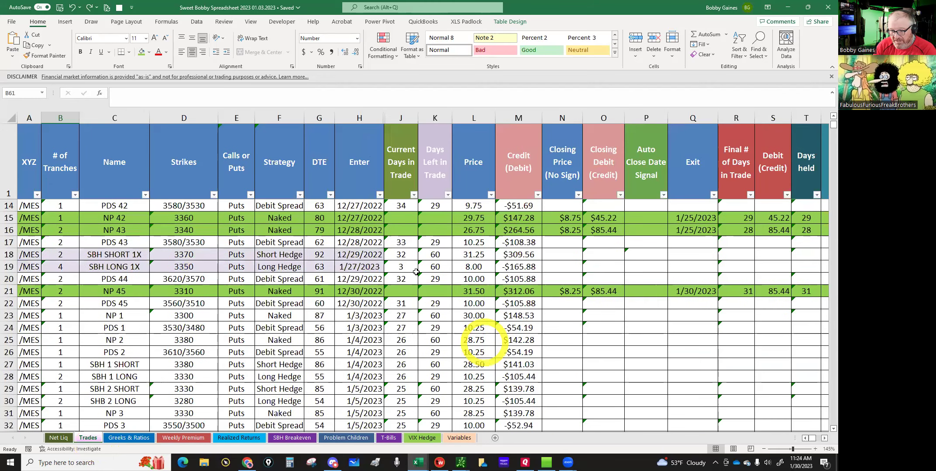
scroll(409, 284, up, 1)
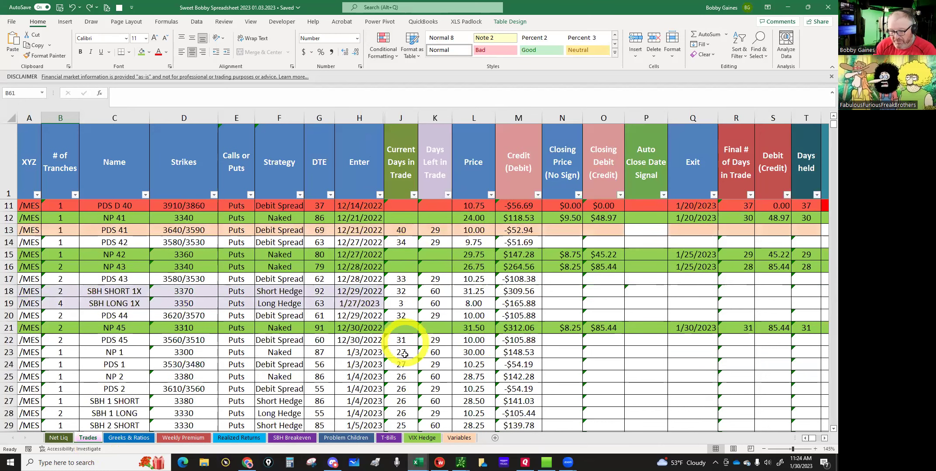
Check the Current Days in Trade values for the trades in rows 23 to 26.
click(405, 352)
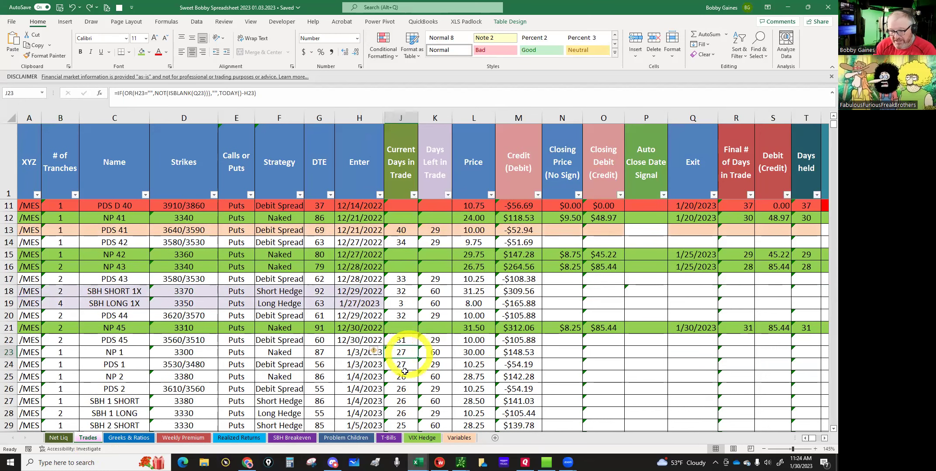
click(405, 364)
click(405, 378)
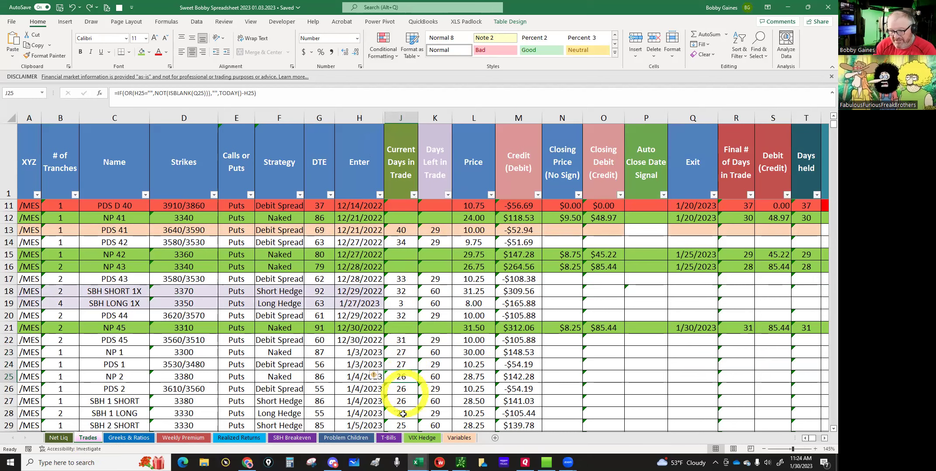
key(Down)
Review Current Days in Trade through to the newest trades, and check the value for PDS 45 in row 22.
scroll(403, 414, down, 1)
scroll(403, 414, down, 2)
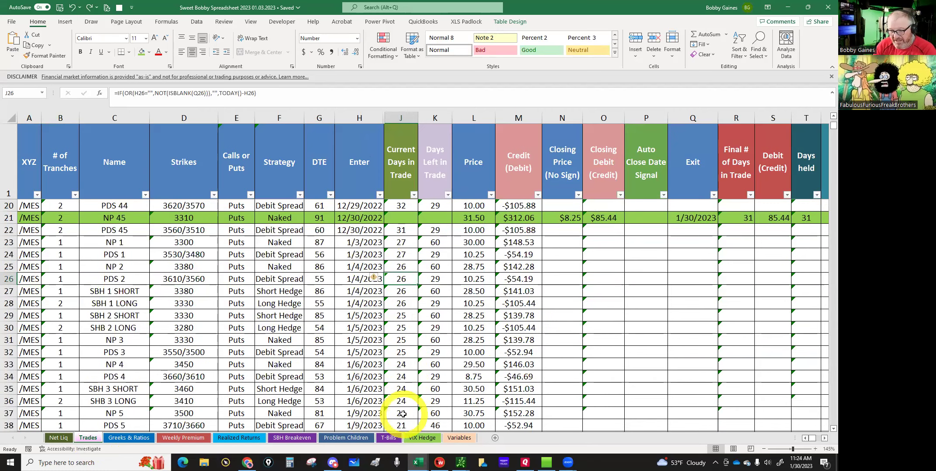
scroll(403, 414, down, 3)
scroll(403, 414, down, 2)
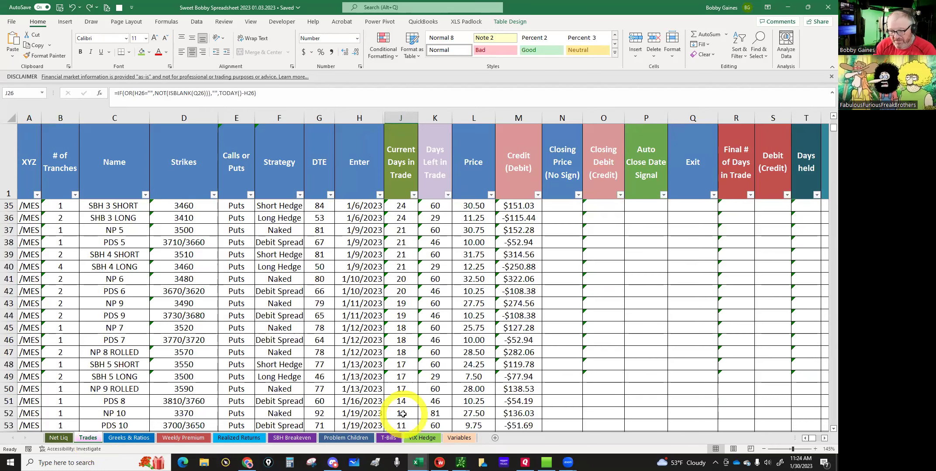
scroll(403, 414, down, 5)
scroll(403, 413, up, 2)
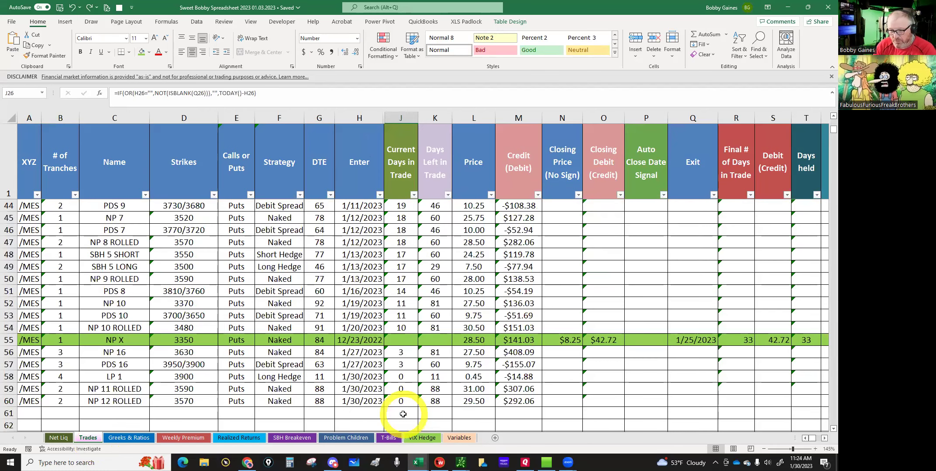
scroll(403, 414, up, 8)
scroll(399, 384, up, 3)
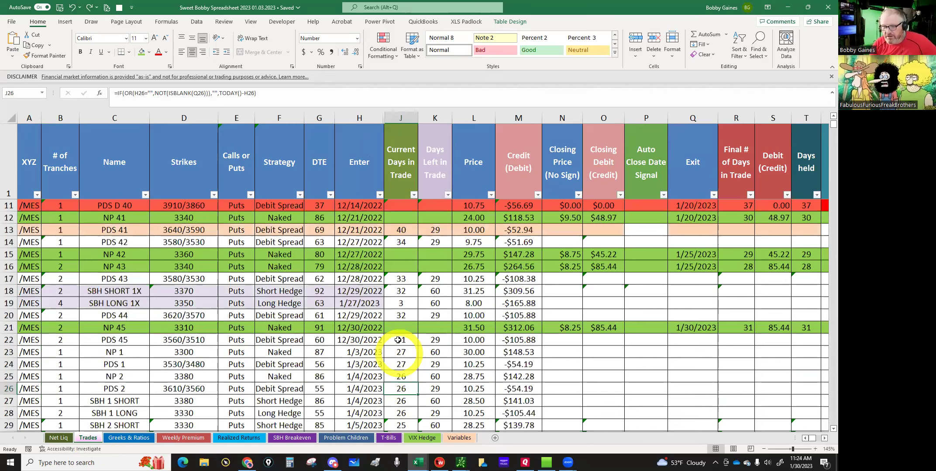
click(399, 338)
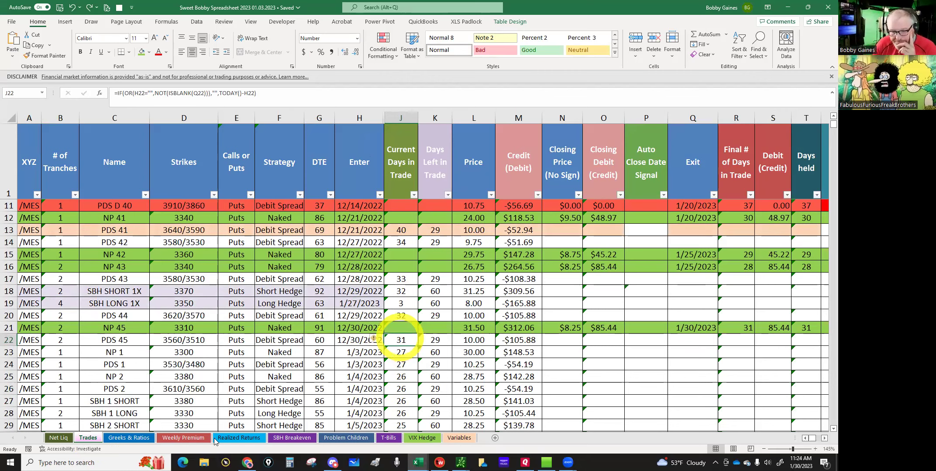
Open the Realized Returns sheet and check the contract counts for Naked Puts and Long Hedges.
click(162, 438)
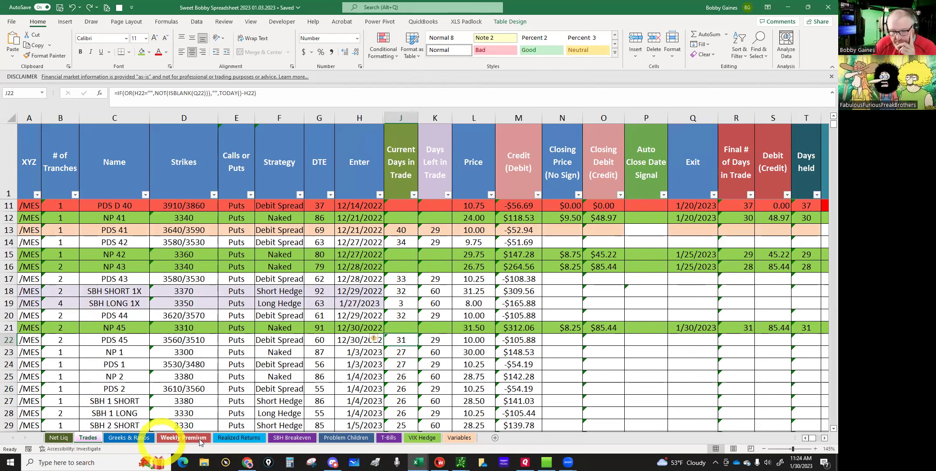
click(224, 438)
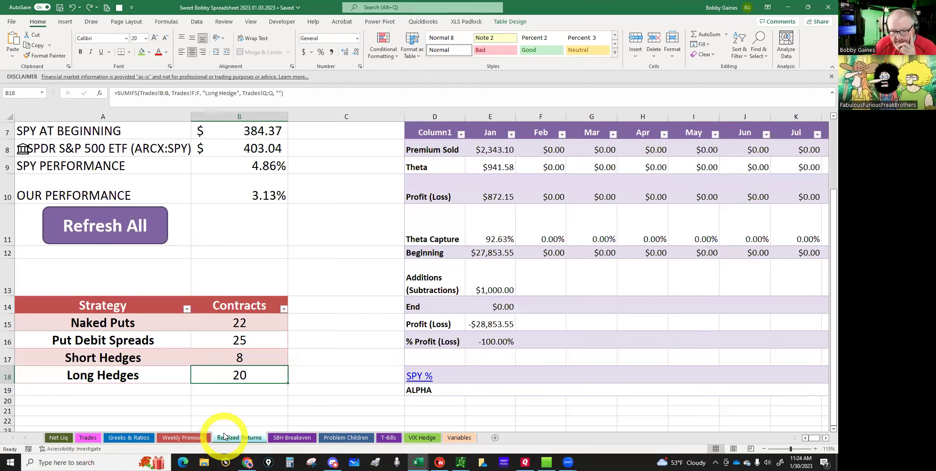
click(232, 324)
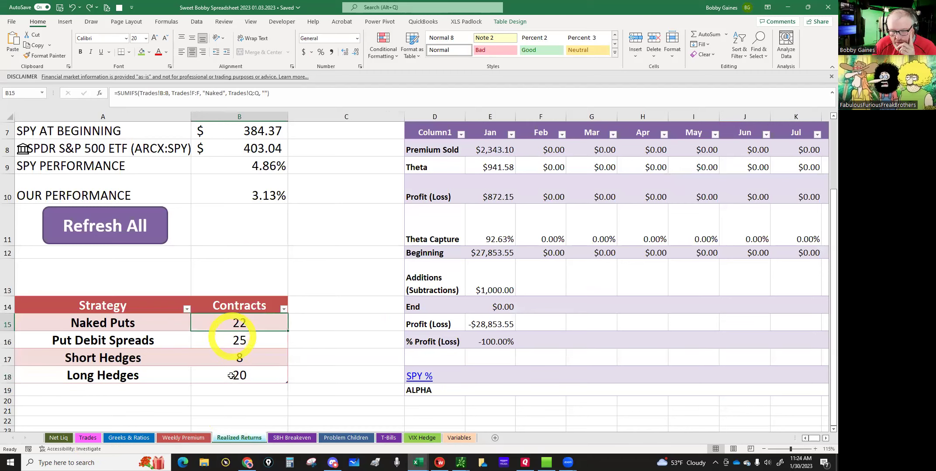
click(232, 376)
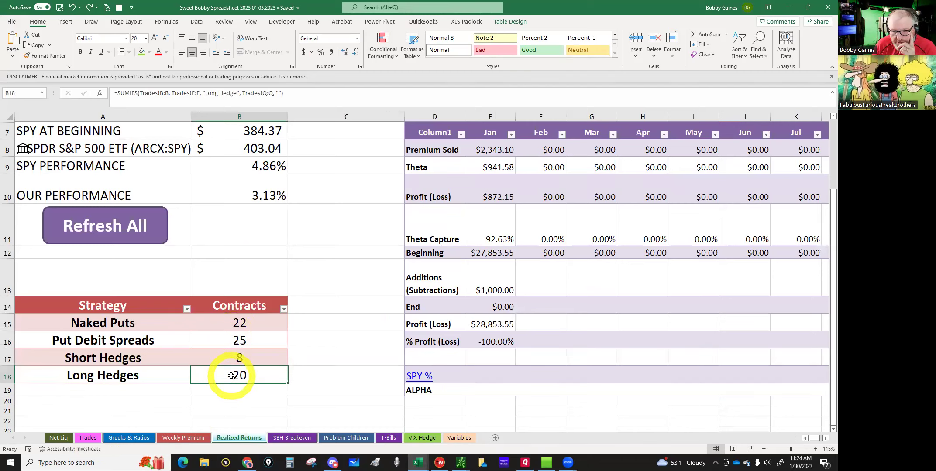
Compare the Naked Puts and Long Hedges contract counts and their formulas in the Strategy table.
click(231, 325)
click(233, 375)
click(234, 326)
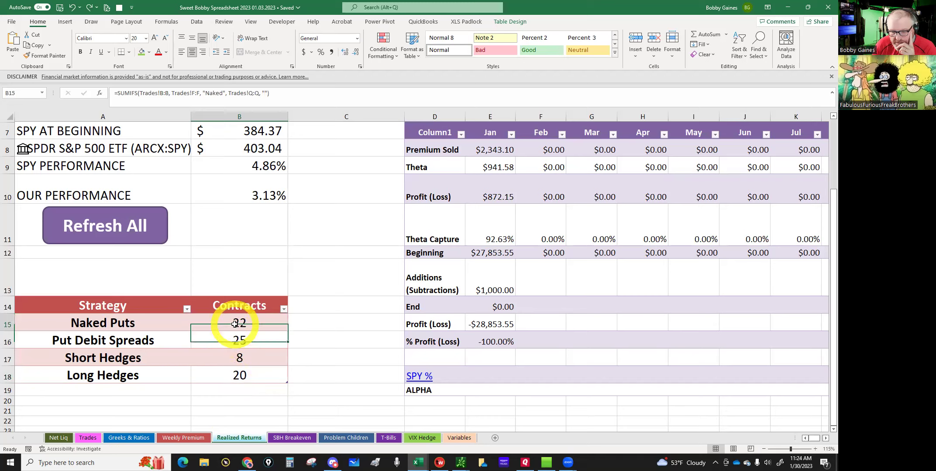
click(233, 375)
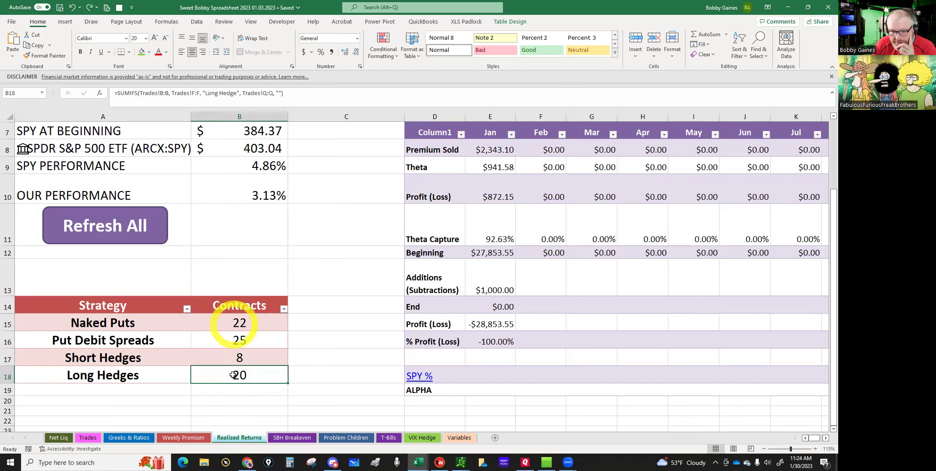
click(236, 324)
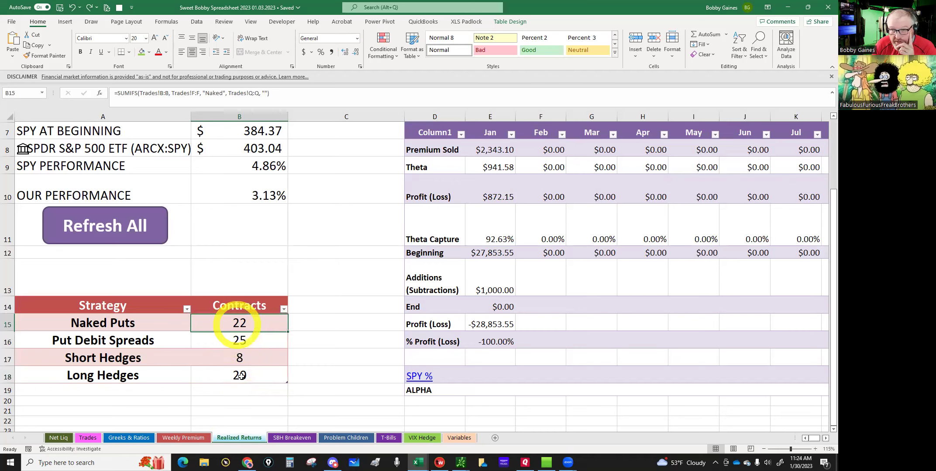
click(241, 375)
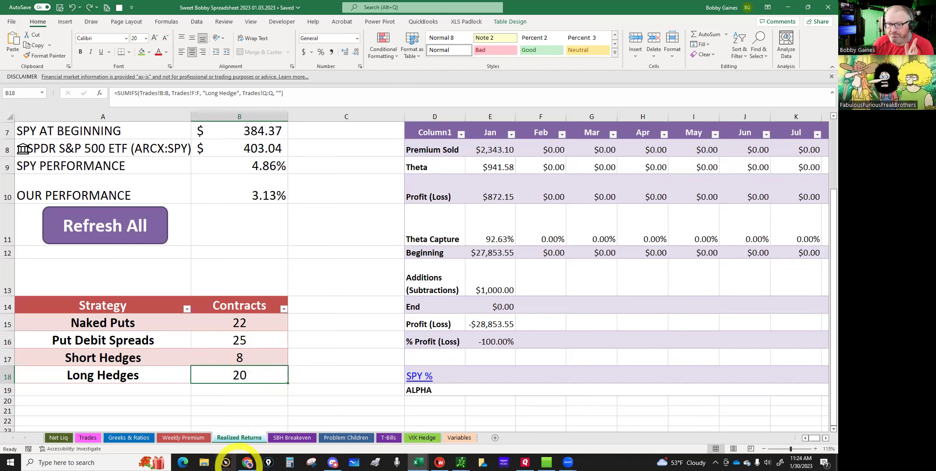
mouse_move(244, 464)
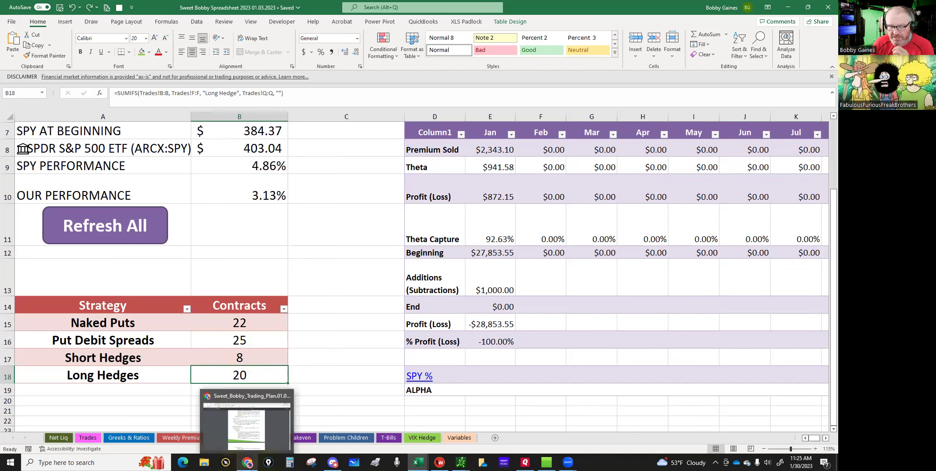
Check the Net Liq sheet, then switch to the main thinkorswim window and show the IRA account's activity and positions.
click(58, 438)
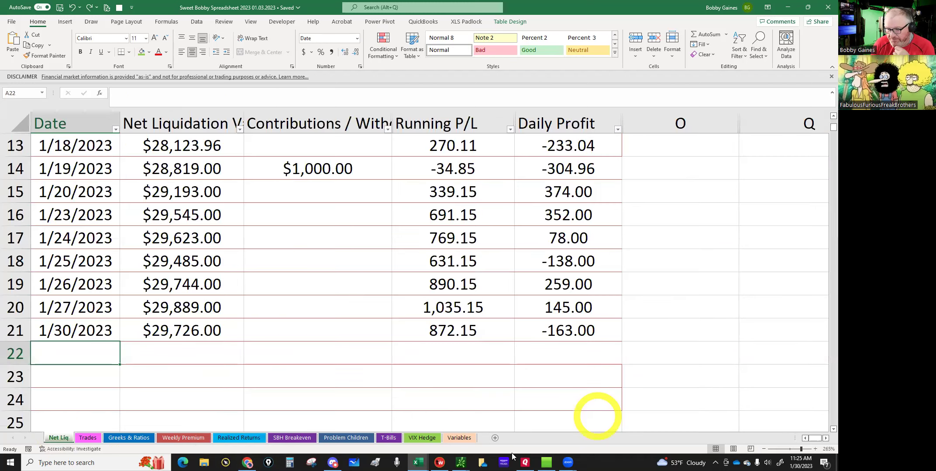
mouse_move(461, 460)
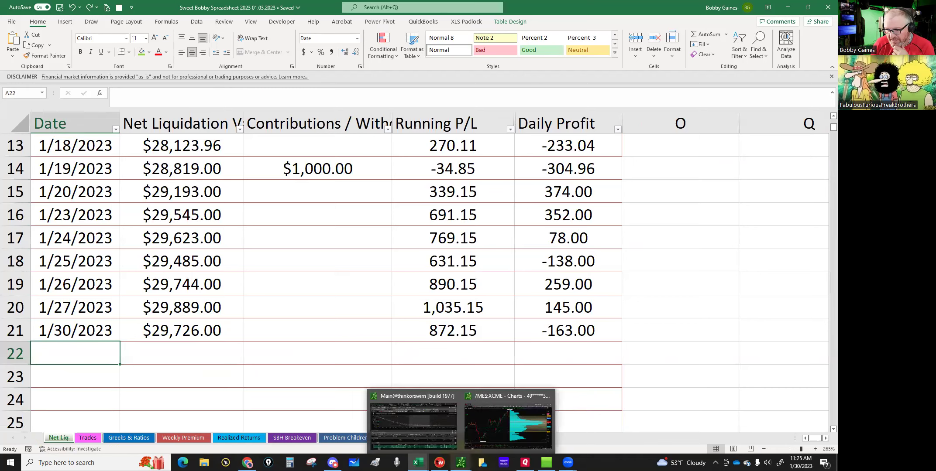
click(415, 419)
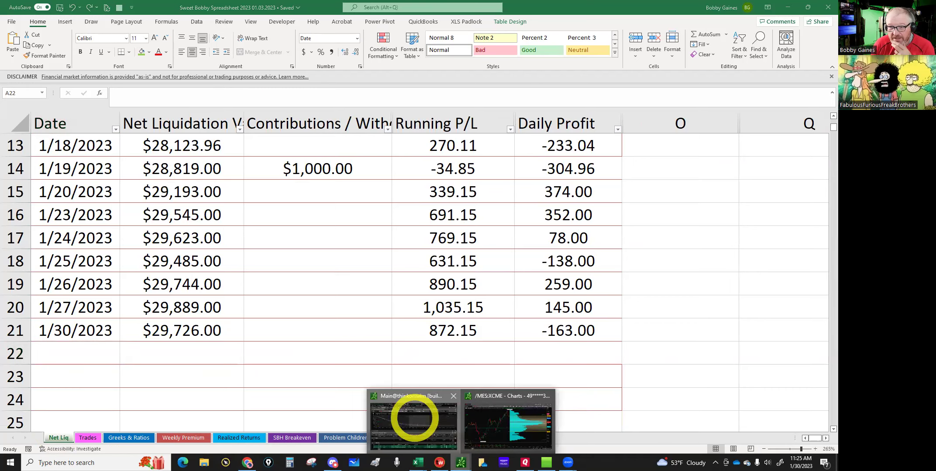
click(318, 13)
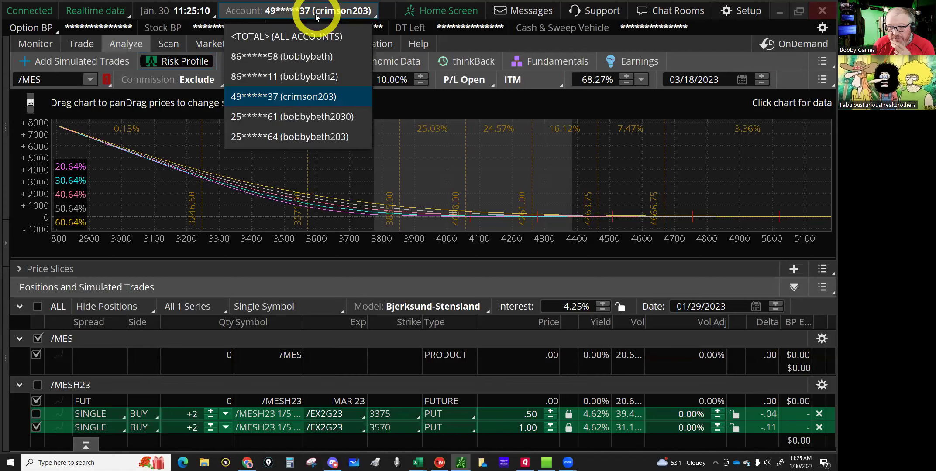
click(293, 131)
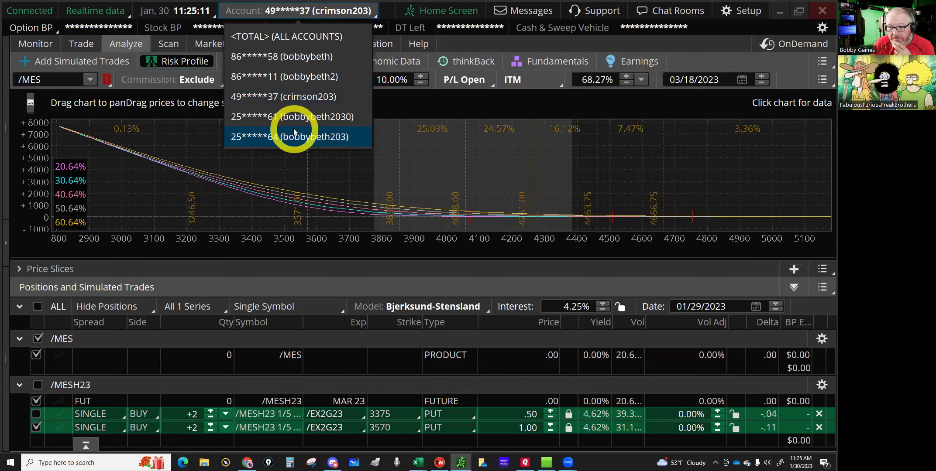
click(34, 46)
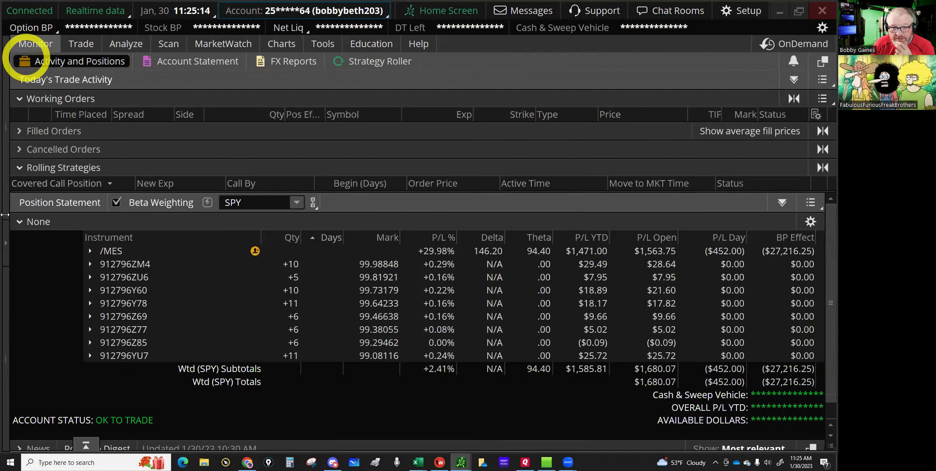
Expand the account information sidebar and check today's figure in the 5 Day Net Liquidating Value history.
click(5, 215)
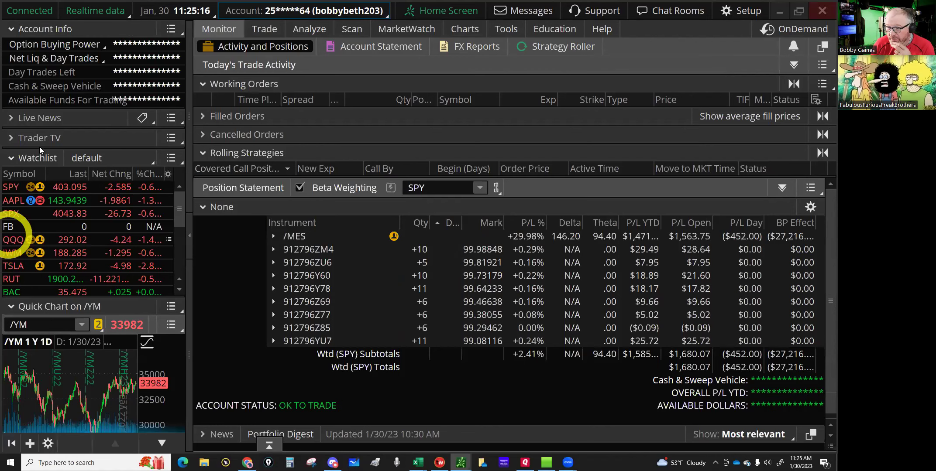
click(642, 328)
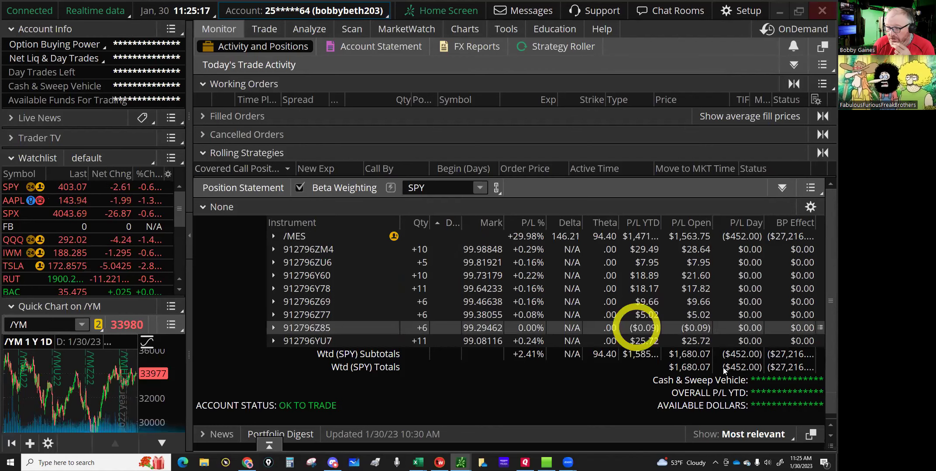
click(66, 56)
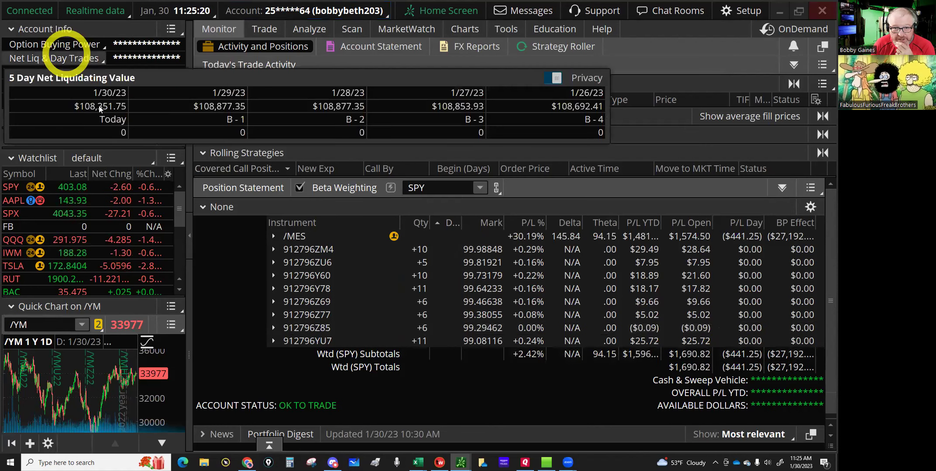
click(100, 109)
Switch to the Sweet Bobby IRA Spreadsheet and record a net liquidation value of 108351 dated 1/28/23 in row 21 of the Net Liq sheet.
click(411, 370)
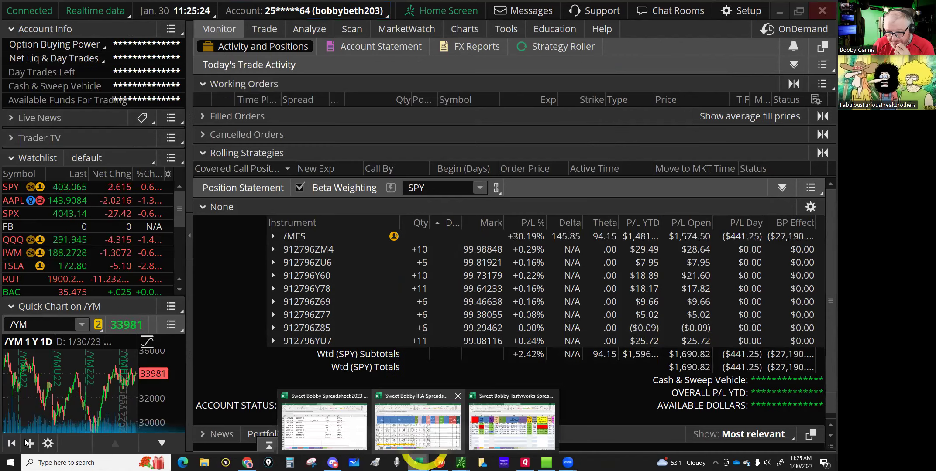
click(424, 435)
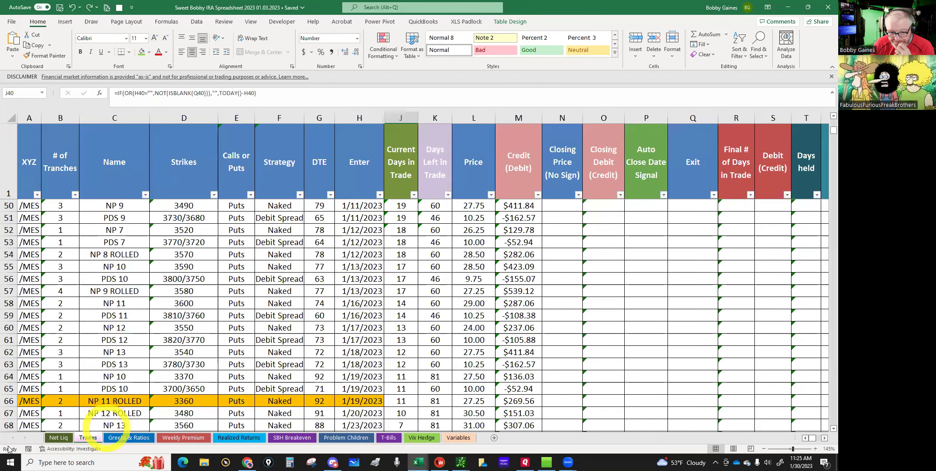
click(56, 439)
click(159, 259)
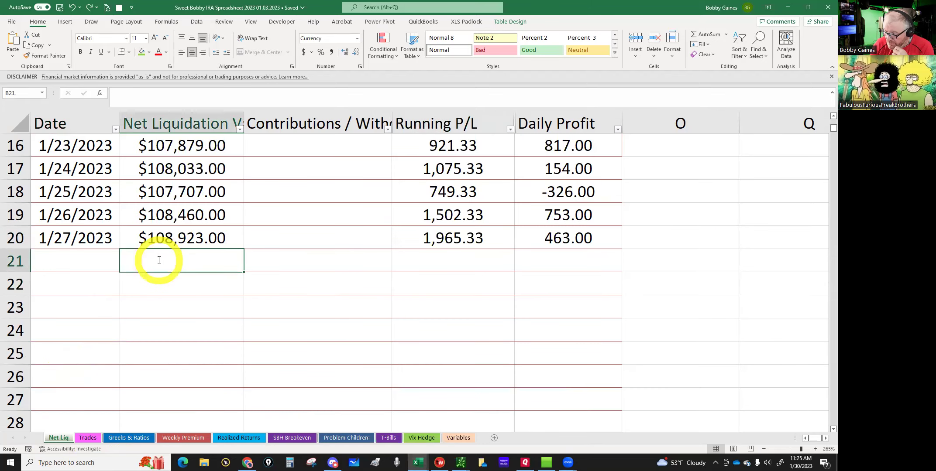
text(108351)
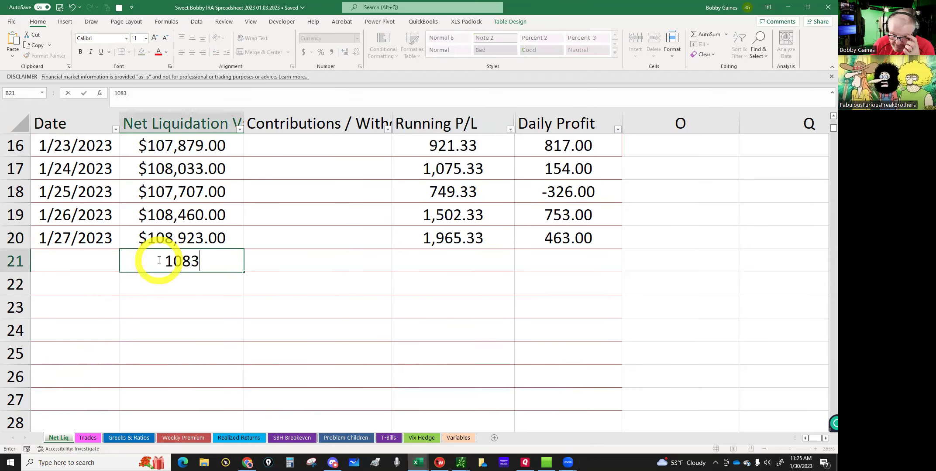
click(88, 261)
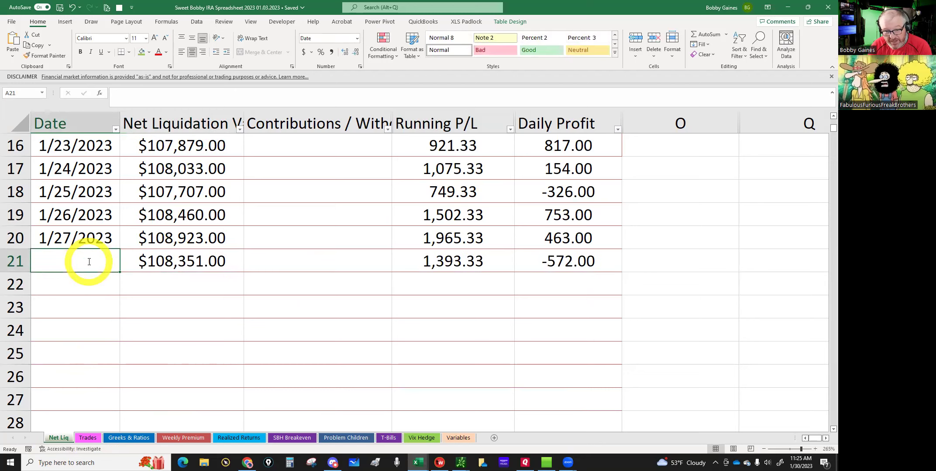
text(1/28/23)
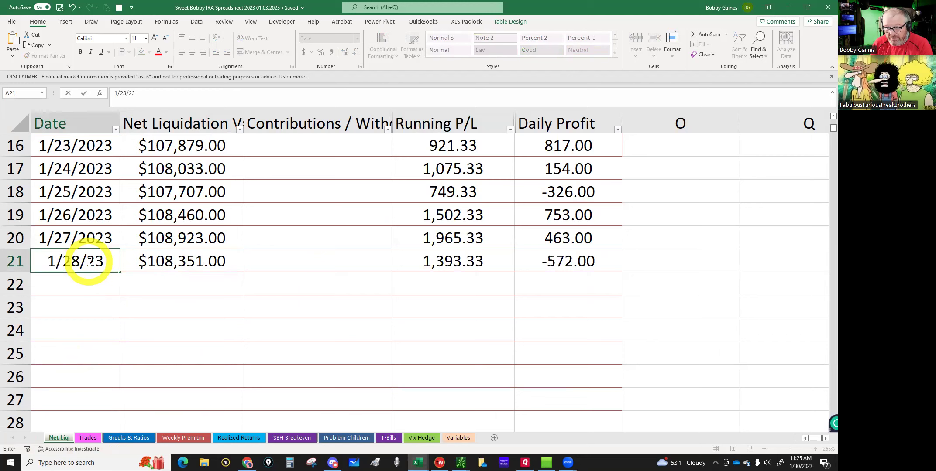
key(Return)
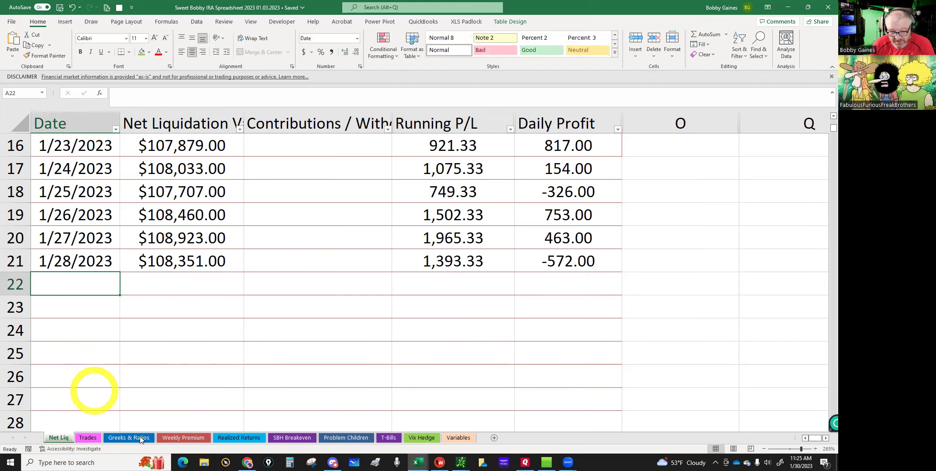
Using the /MES delta and theta from thinkorswim, enter 147 SPY β Deltas and 95 Theta in row 21 of the Greeks & Ratios sheet.
click(136, 438)
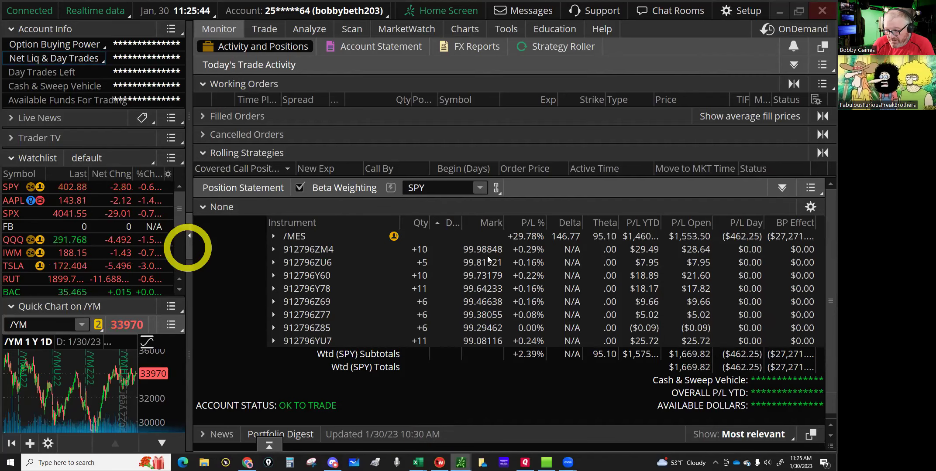
click(189, 251)
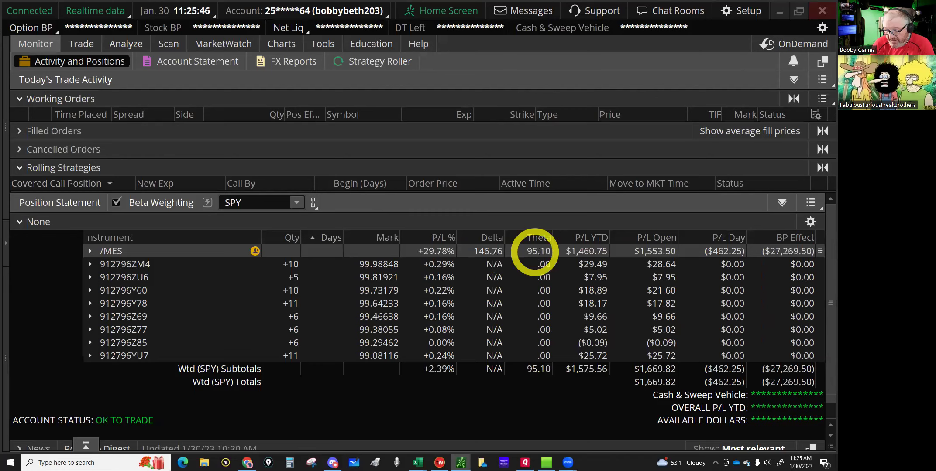
mouse_move(418, 461)
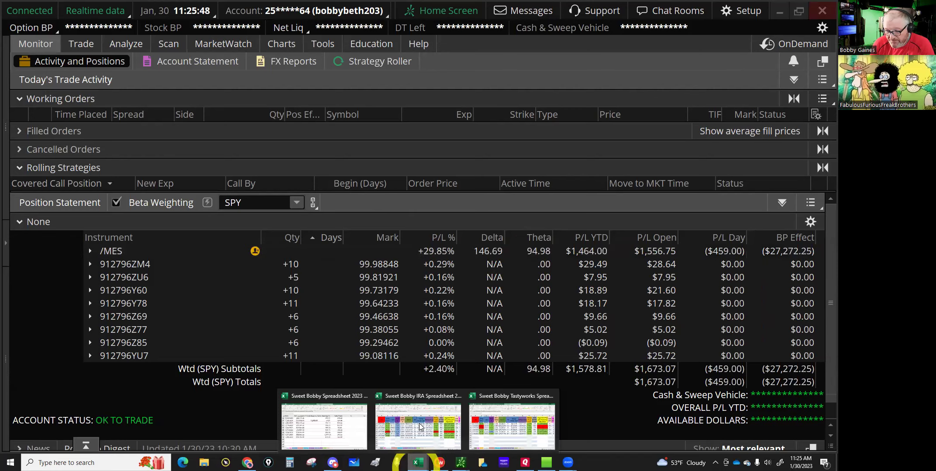
click(384, 419)
click(111, 334)
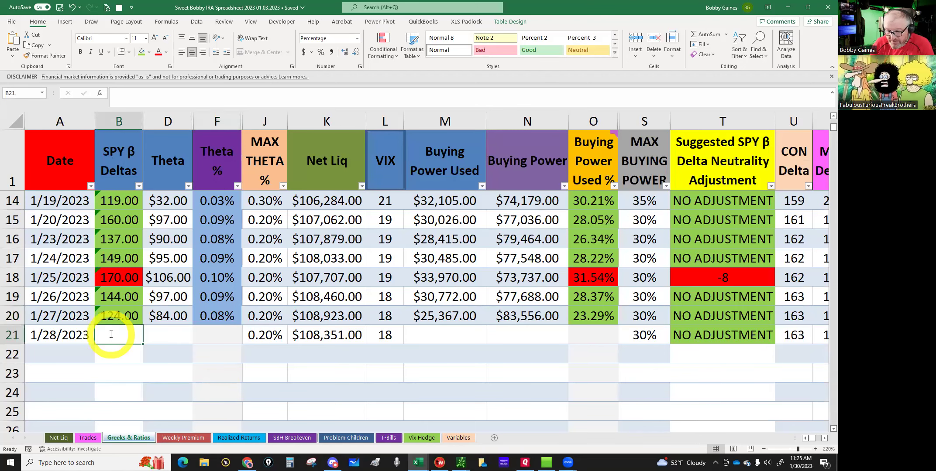
text(147)
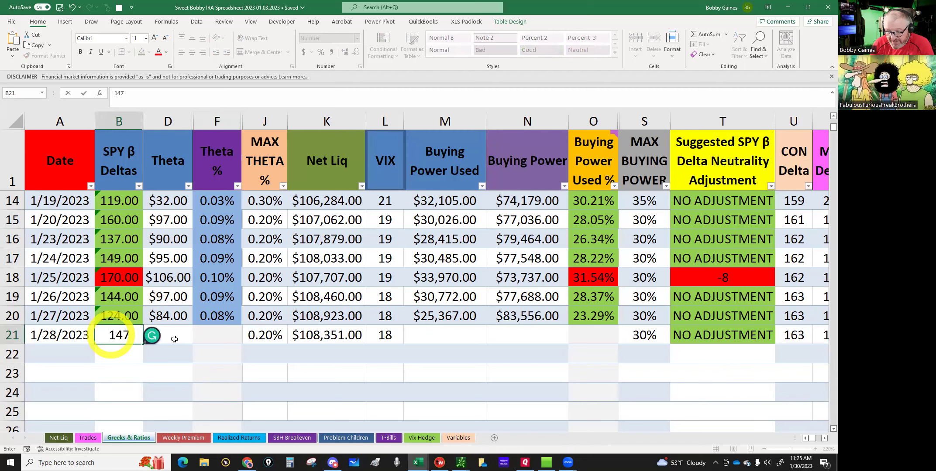
click(168, 341)
text(95)
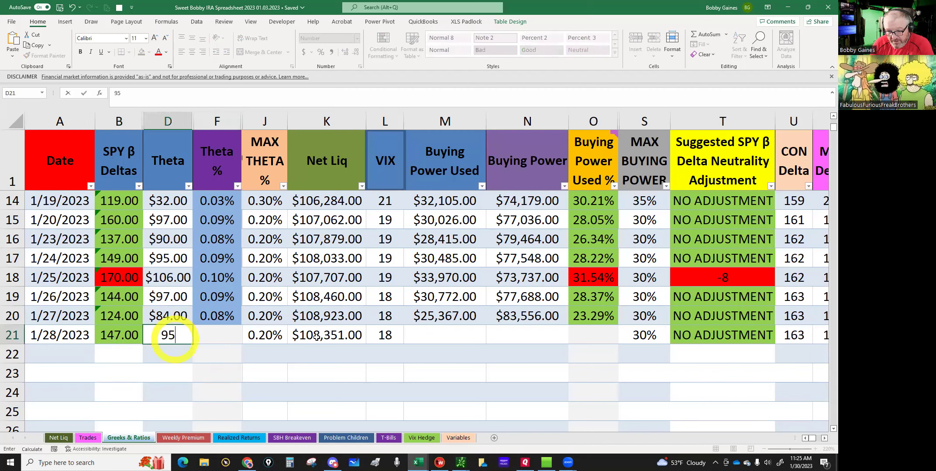
Overwrite the VIX formula in row 21 with 20.
click(383, 335)
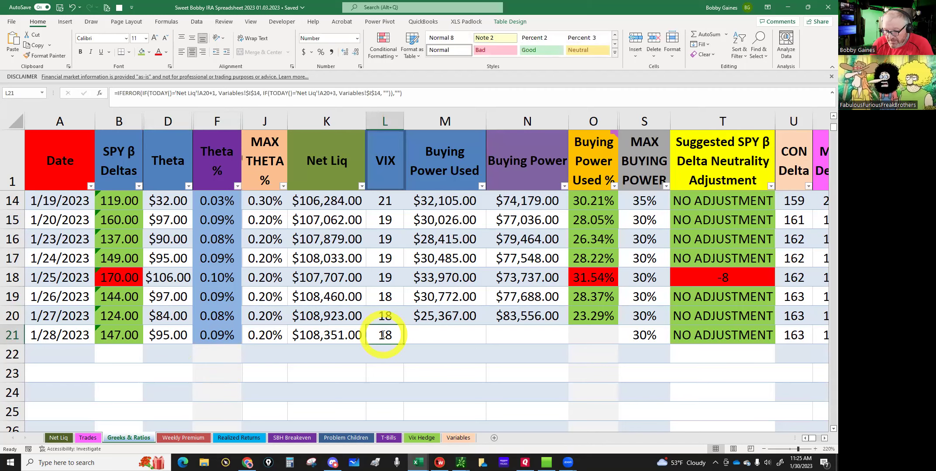
text(20)
key(Return)
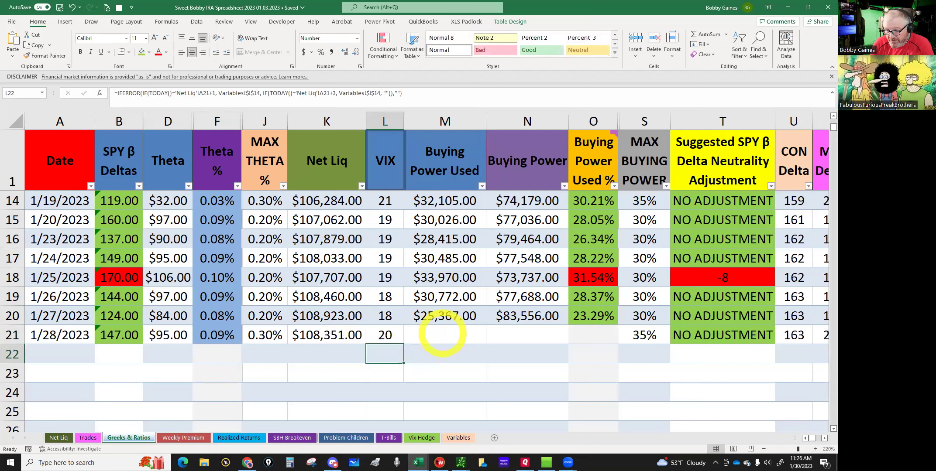
Check the /MES BP Effect in thinkorswim and enter 27375 as Buying Power Used in row 21.
click(442, 334)
click(461, 463)
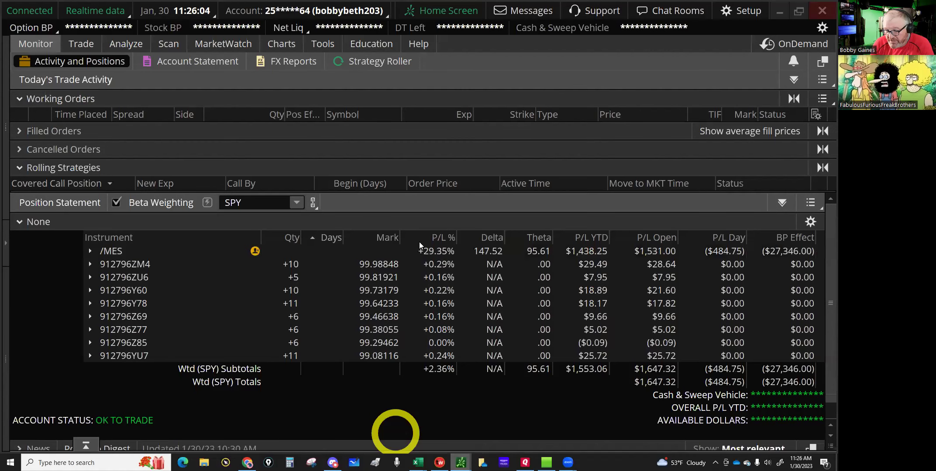
click(794, 254)
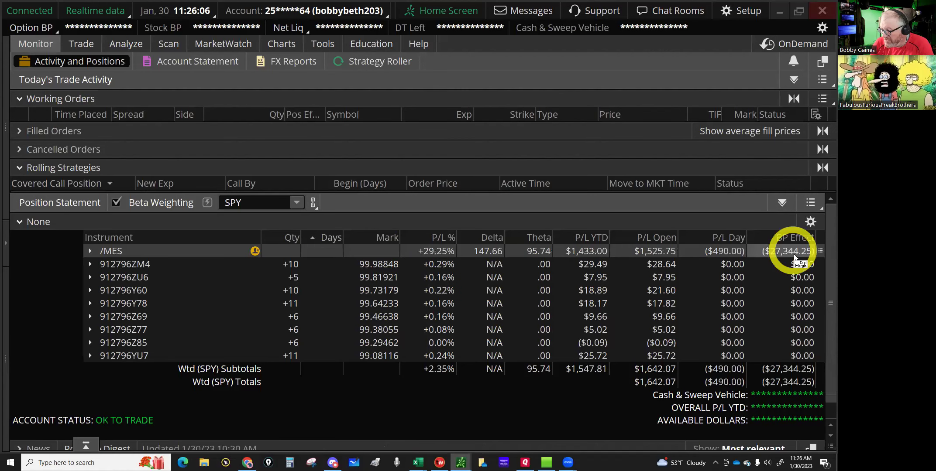
click(420, 430)
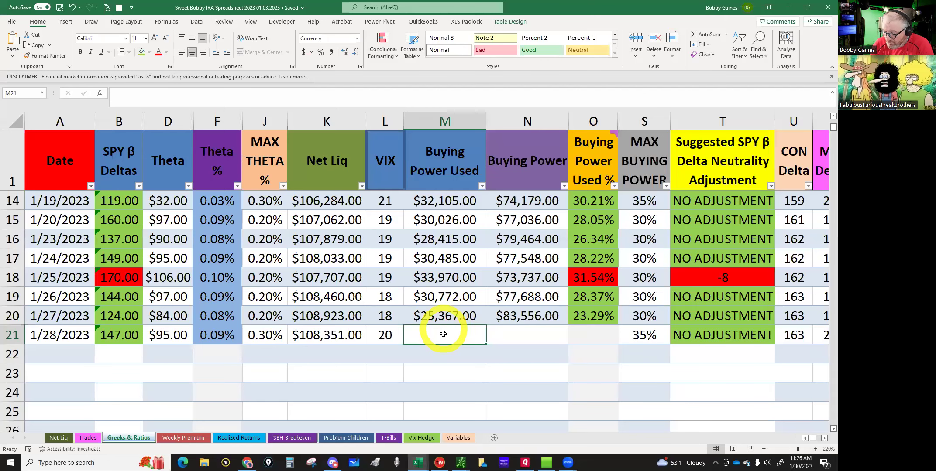
text(27375)
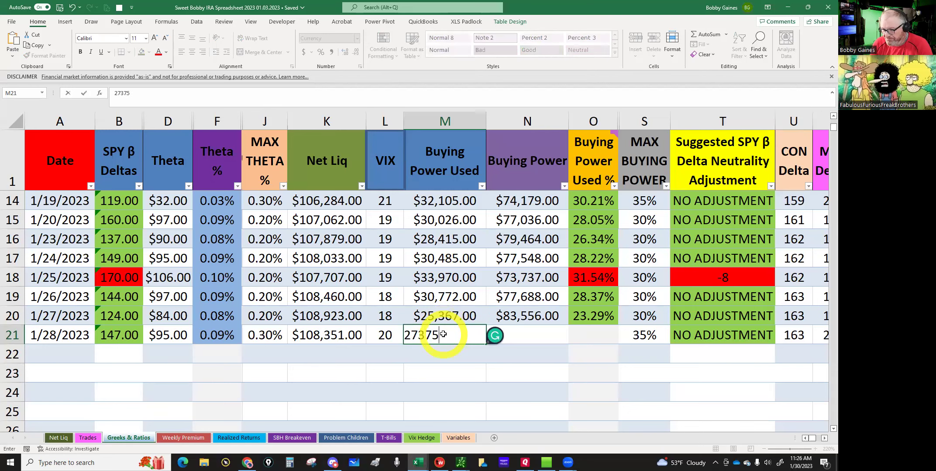
key(Return)
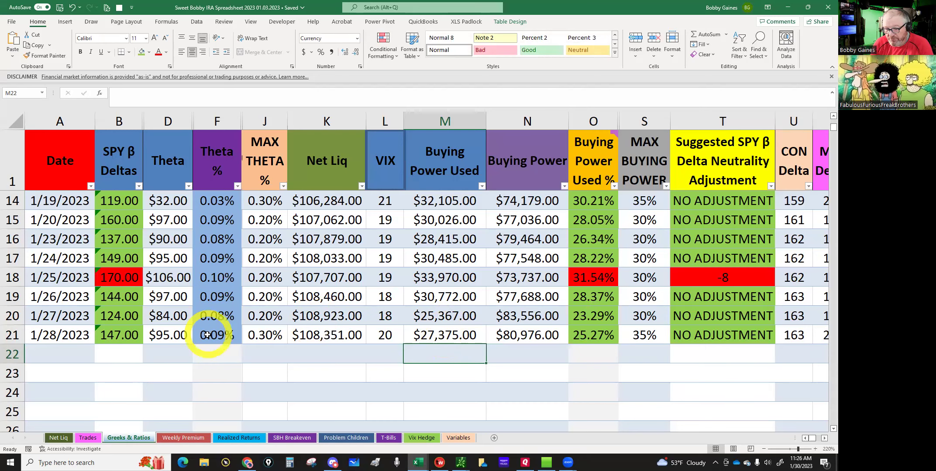
Look through the Auto Close Date Signal column of the Trades sheet for open trades flagged to close, and check the flagged cells' formulas.
click(89, 439)
scroll(554, 331, up, 5)
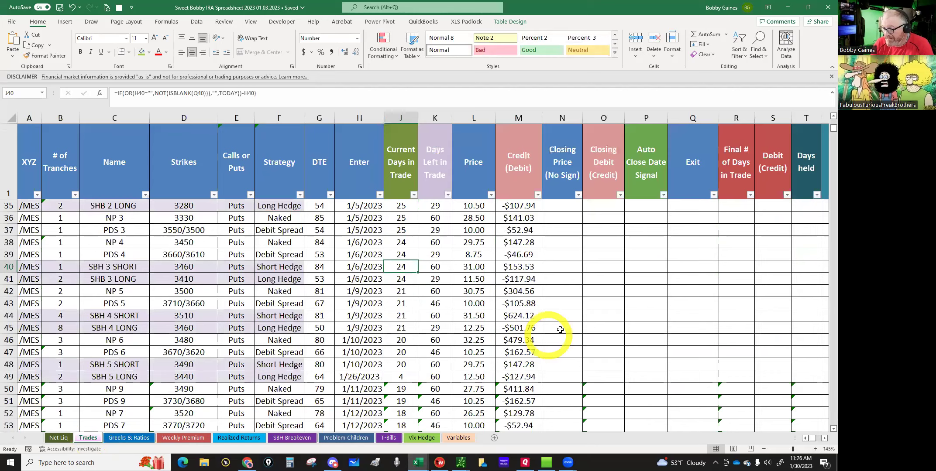
scroll(560, 330, up, 11)
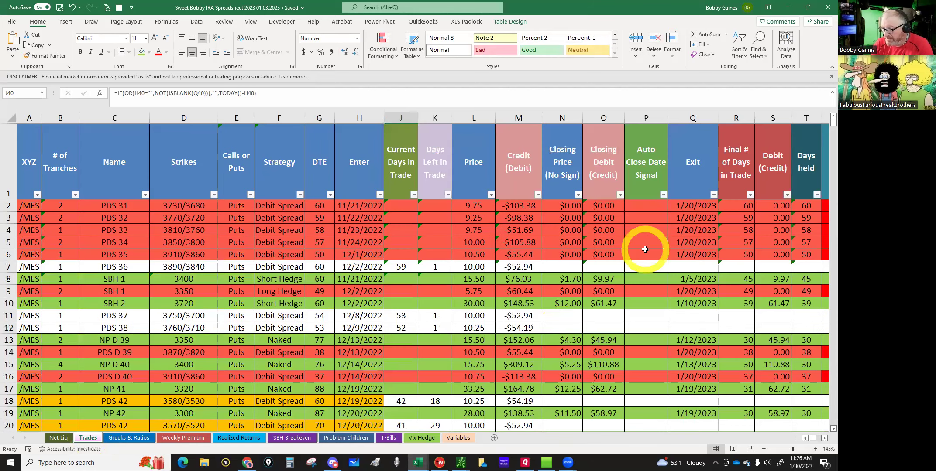
scroll(644, 249, down, 4)
scroll(644, 249, down, 3)
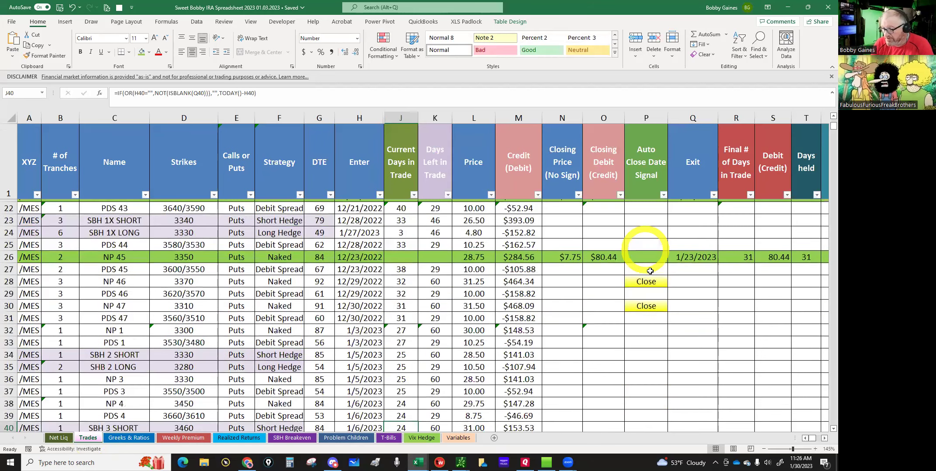
scroll(650, 271, down, 1)
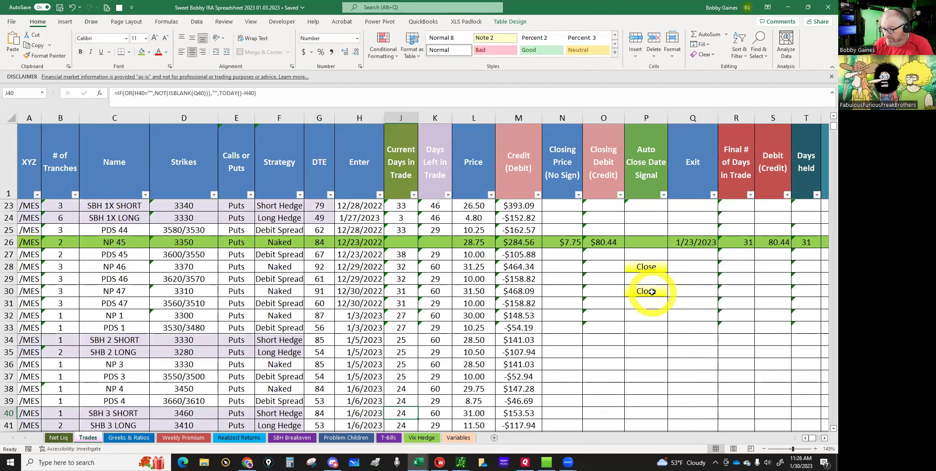
scroll(652, 292, down, 2)
scroll(652, 292, down, 6)
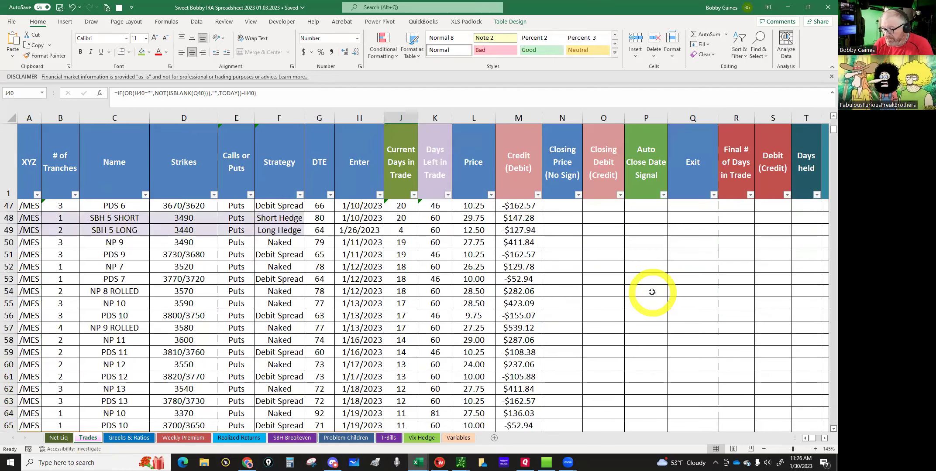
scroll(652, 292, down, 5)
scroll(652, 292, up, 1)
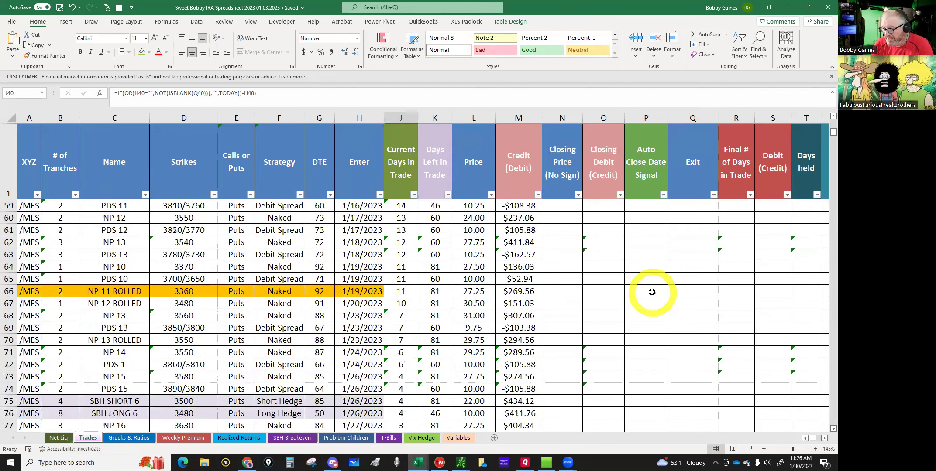
scroll(651, 292, up, 4)
scroll(652, 292, up, 6)
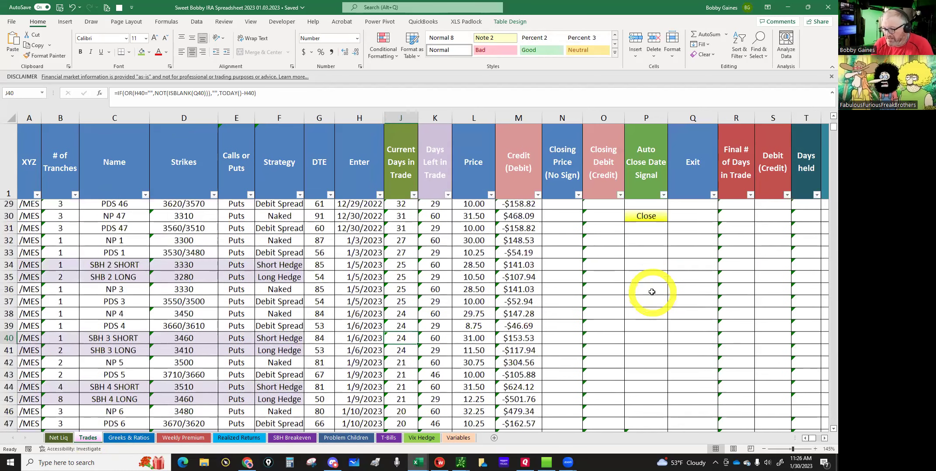
scroll(652, 293, up, 3)
scroll(652, 293, down, 1)
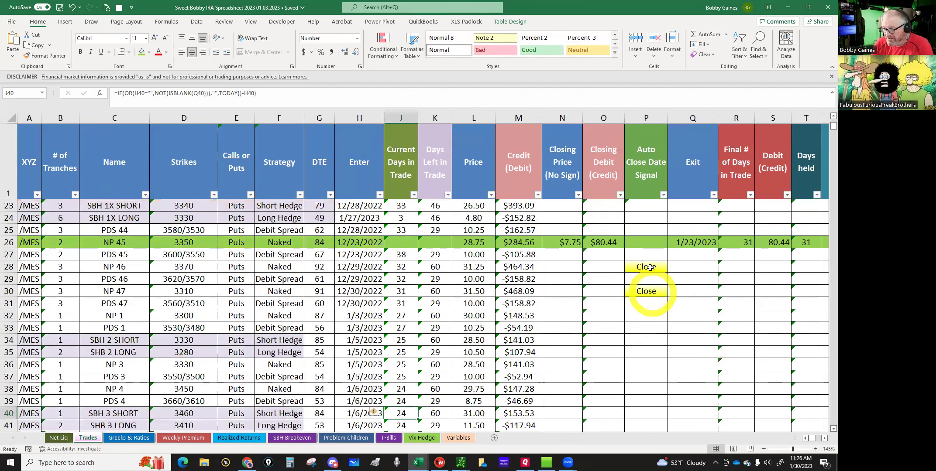
click(649, 290)
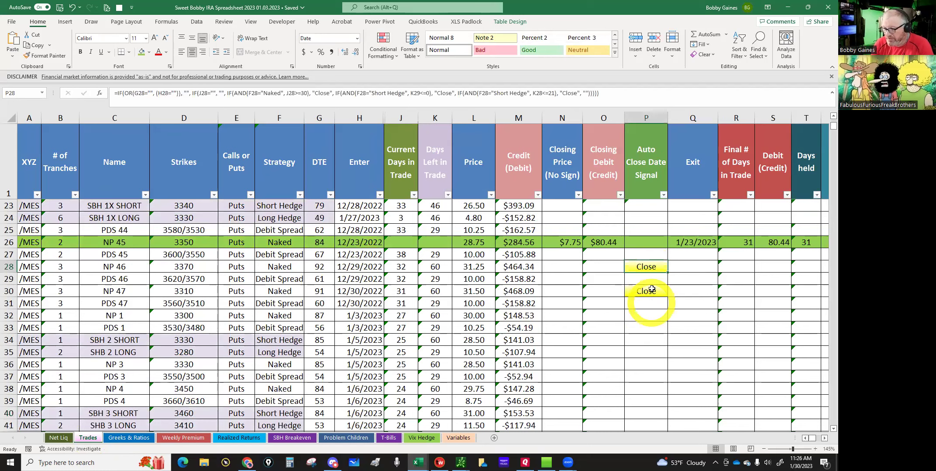
click(650, 265)
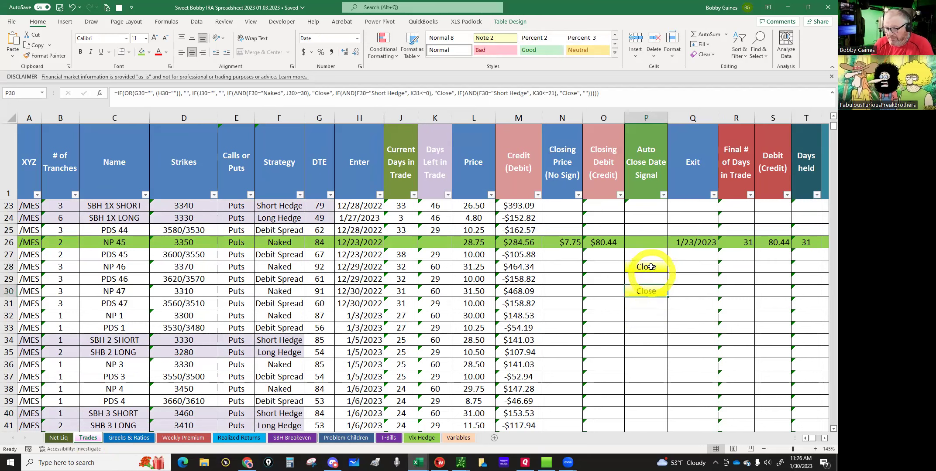
Check NP 46's strike in row 28, then switch to thinkorswim and create a closing order for the three /EXH23 3370 puts.
click(179, 267)
key(shift+Right)
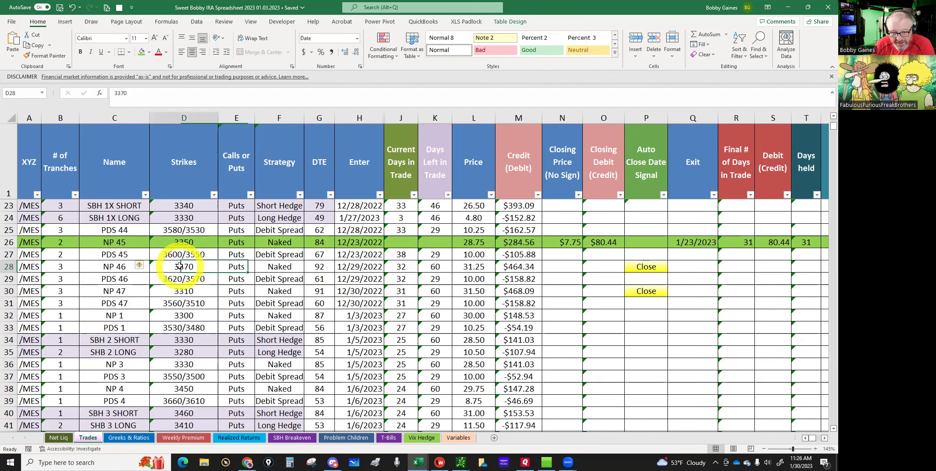
click(205, 265)
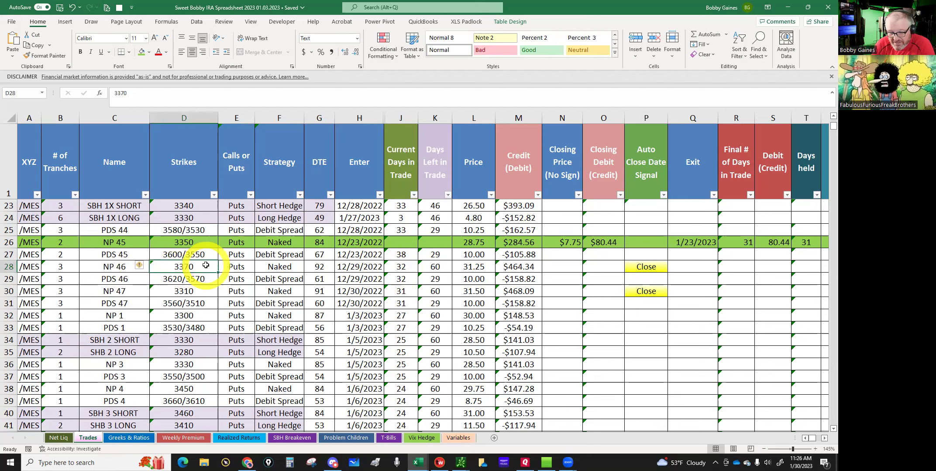
mouse_move(460, 462)
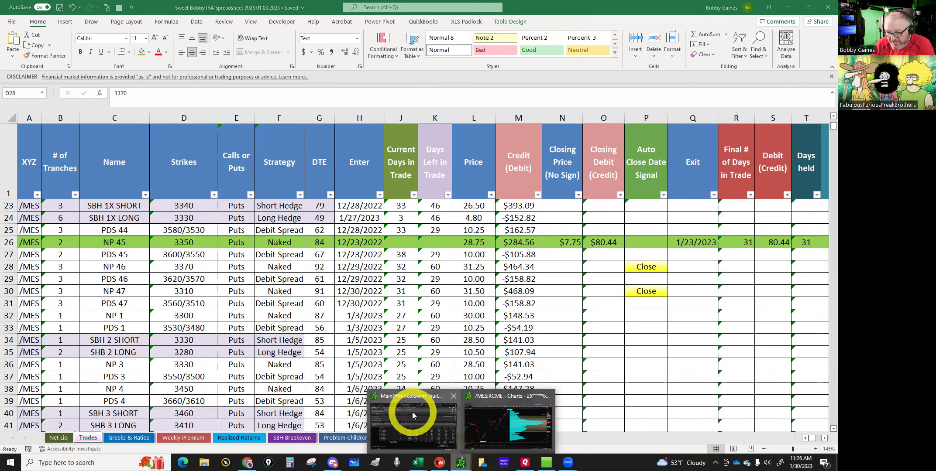
click(413, 412)
double_click(104, 247)
scroll(170, 286, down, 5)
scroll(170, 288, down, 10)
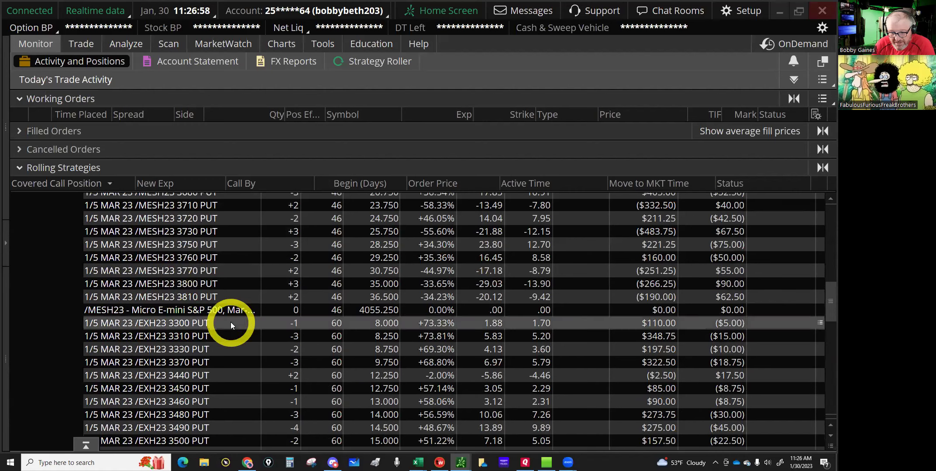
right_click(187, 364)
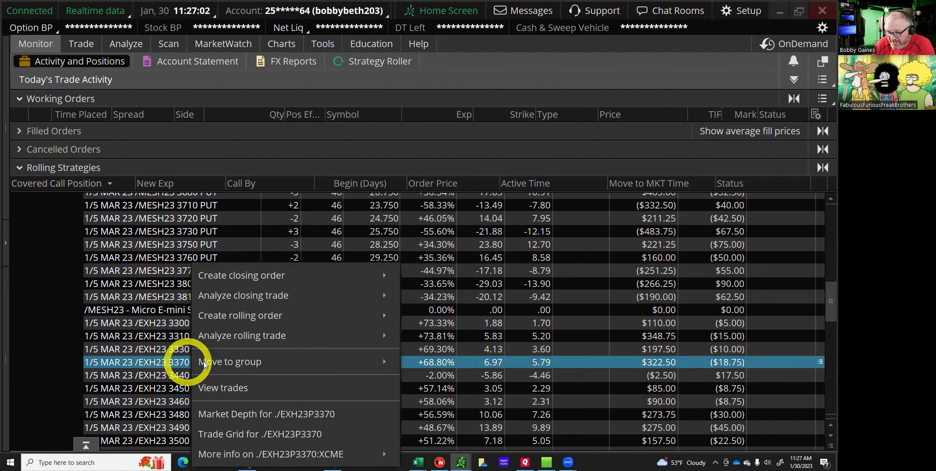
mouse_move(314, 277)
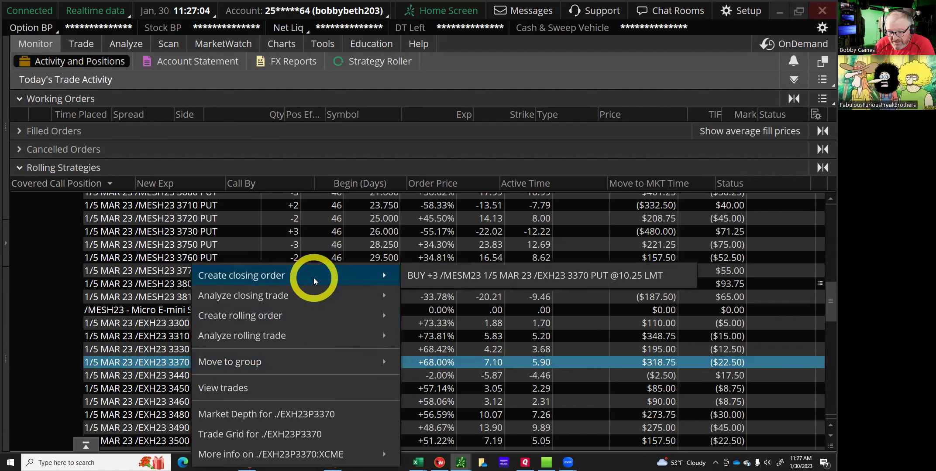
click(443, 280)
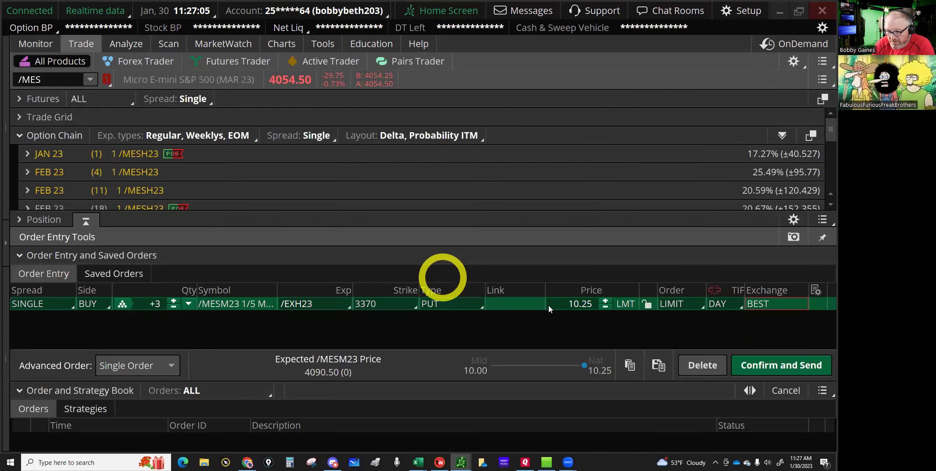
Lower the closing order's limit price to 10.00, then confirm and send it.
click(575, 316)
click(605, 276)
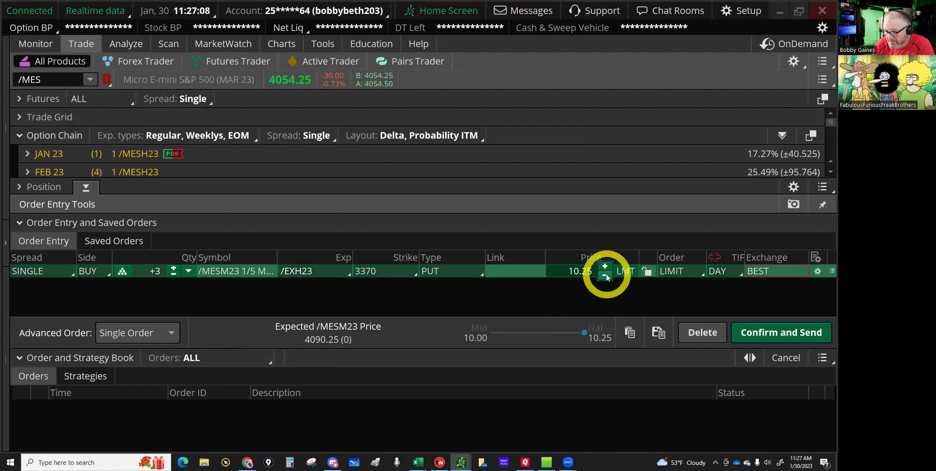
click(606, 276)
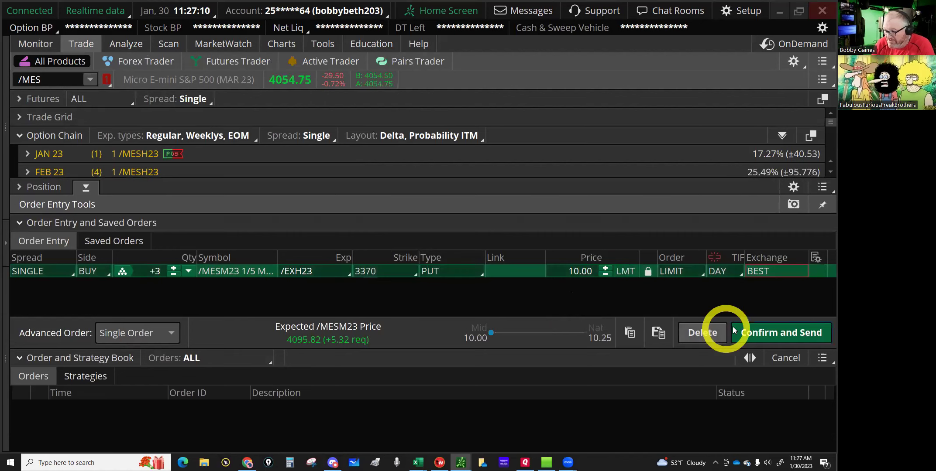
click(755, 335)
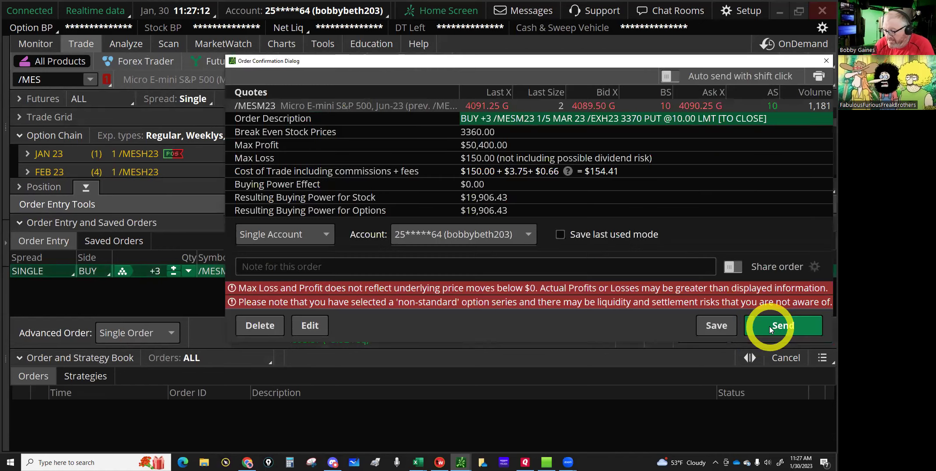
click(771, 330)
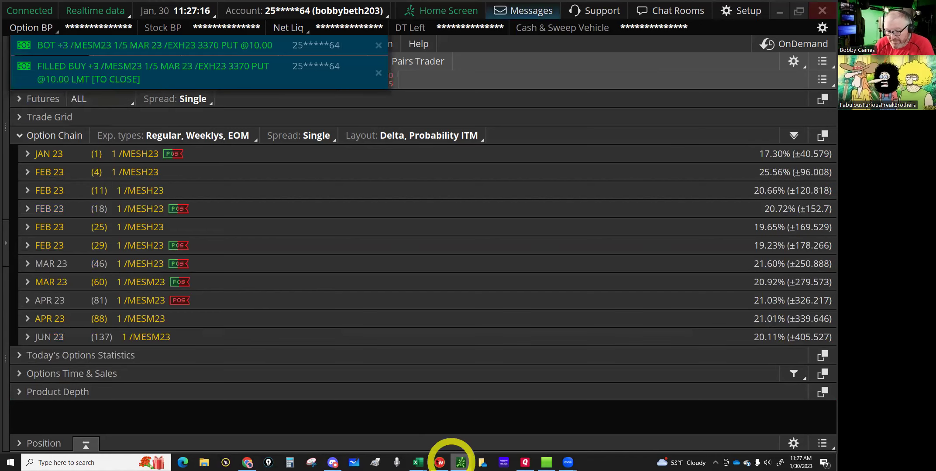
Switch back to the Sweet Bobby IRA Spreadsheet and record a closing price of 10 and exit date 1/30/23 for NP 46 in row 28.
mouse_move(418, 463)
click(421, 430)
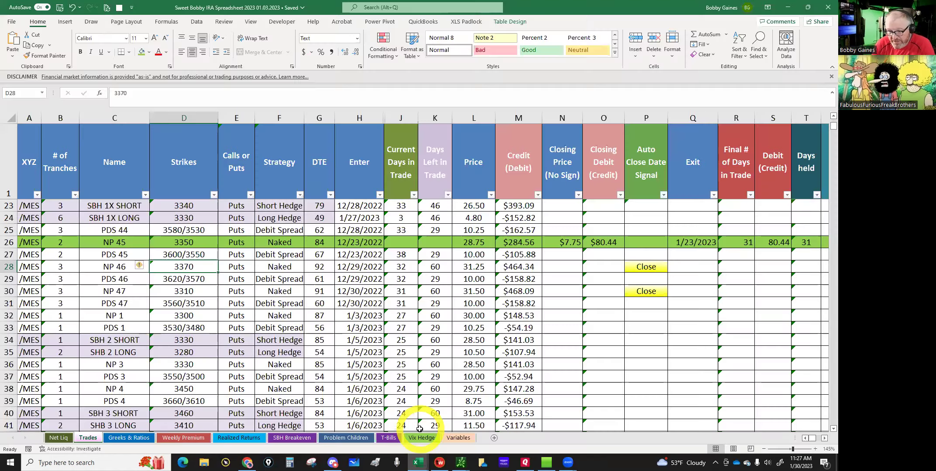
click(557, 267)
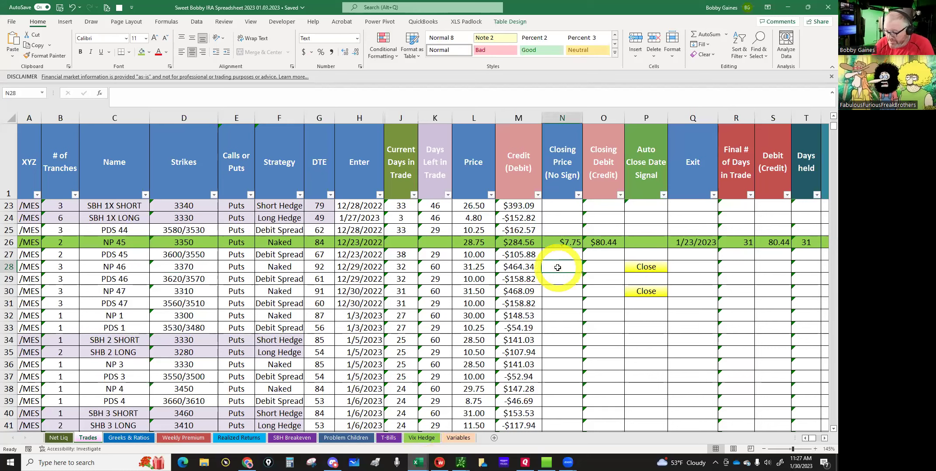
text(10)
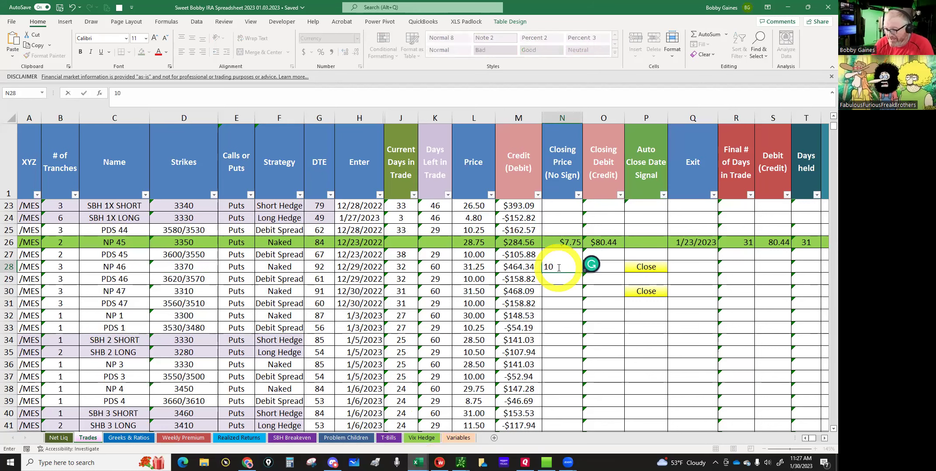
key(Tab)
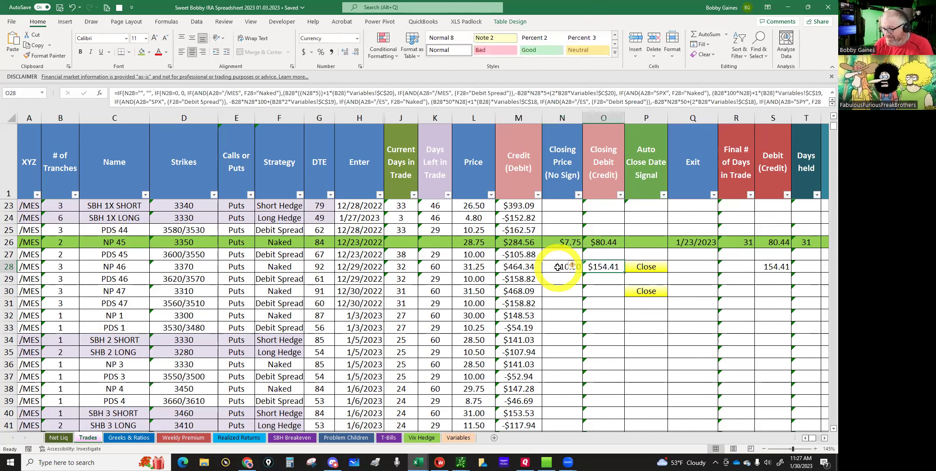
key(Tab)
key(Tab)
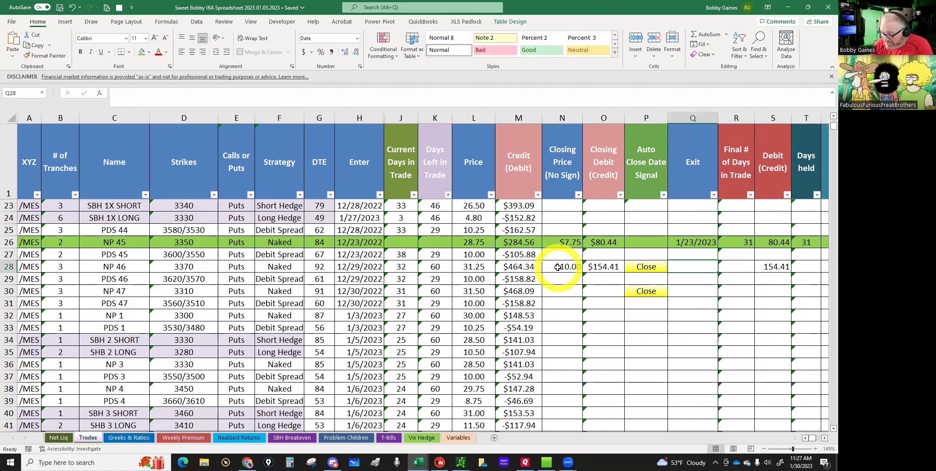
text(1/30/)
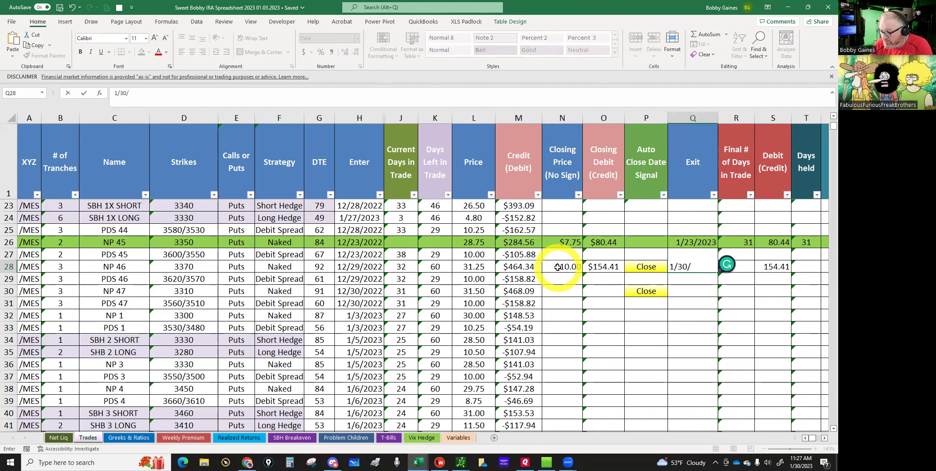
text(23)
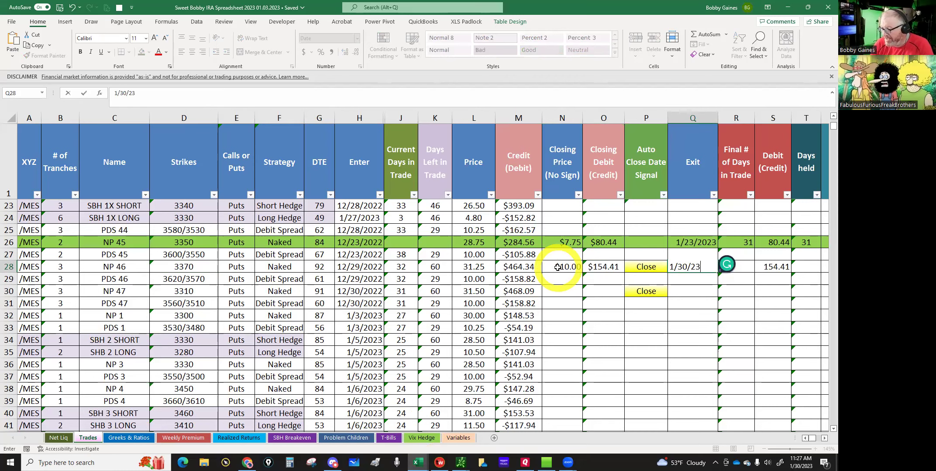
key(Tab)
Check NP 46's results across row 28 and fill the whole trade row with green.
key(Tab)
key(Tab)
key(Tab)
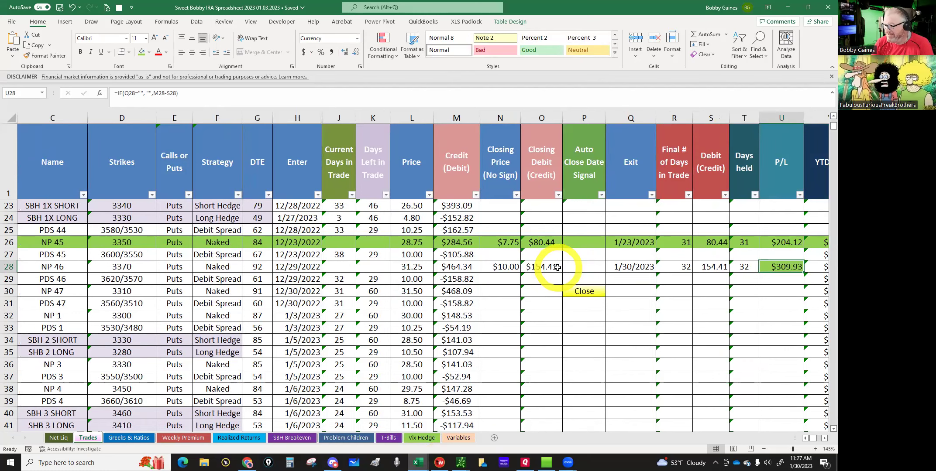
key(Tab)
key(Tab)
key(Tab)
key(Tab)
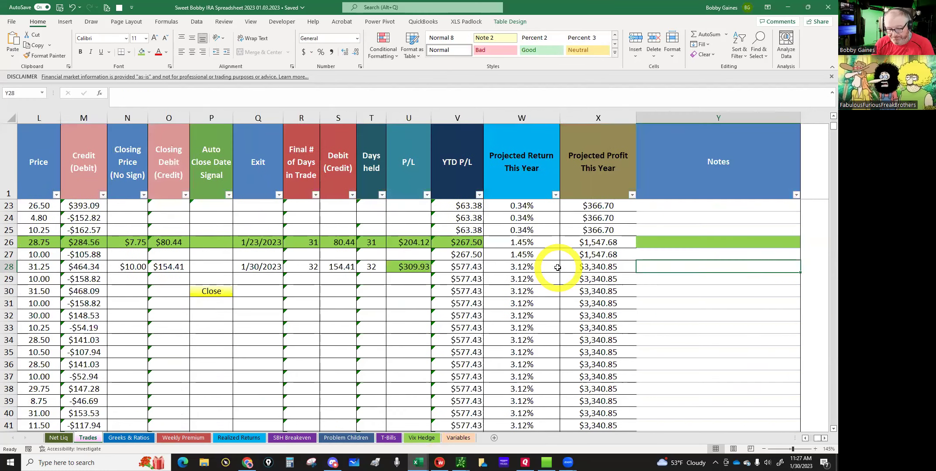
key(shift+Left)
key(shift+Left)
key(shift+Left)
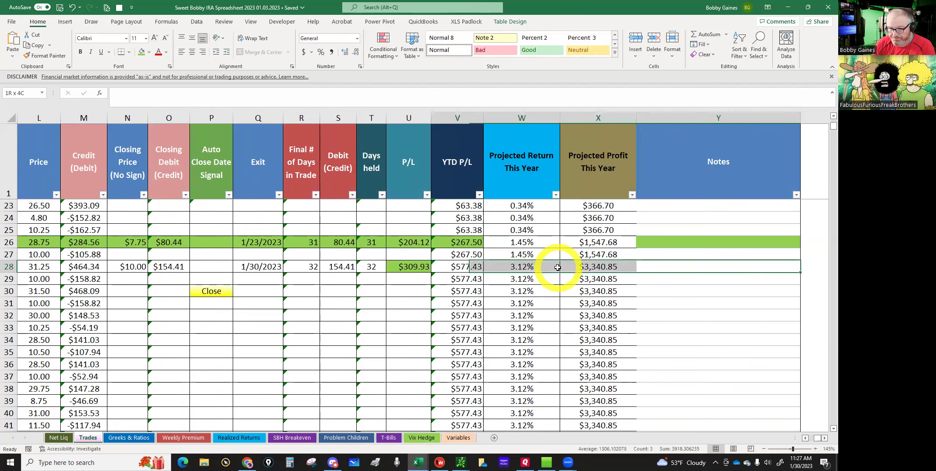
key(shift+space)
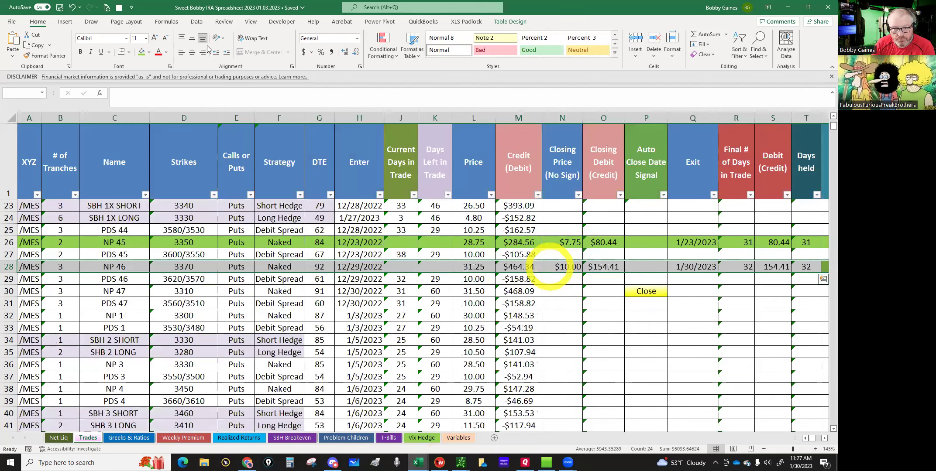
click(142, 52)
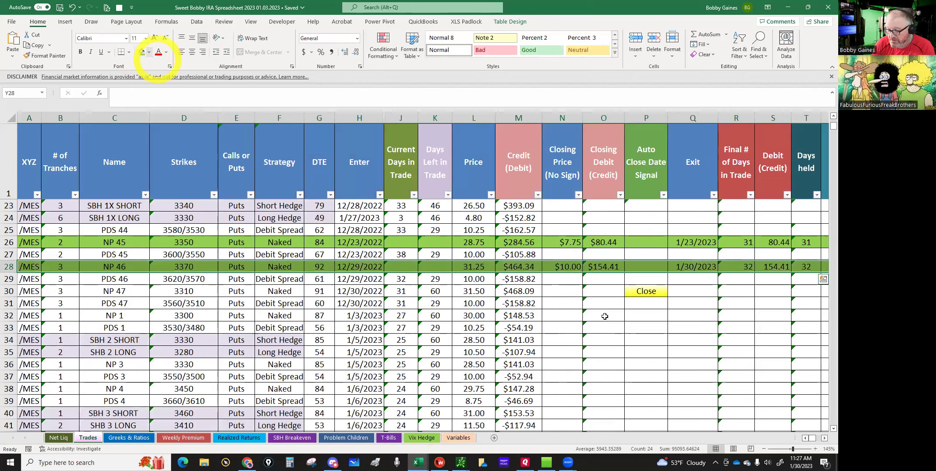
Check NP 47's strike in row 30, then switch to thinkorswim and create a closing order for the three /EXH23 3310 puts.
click(561, 292)
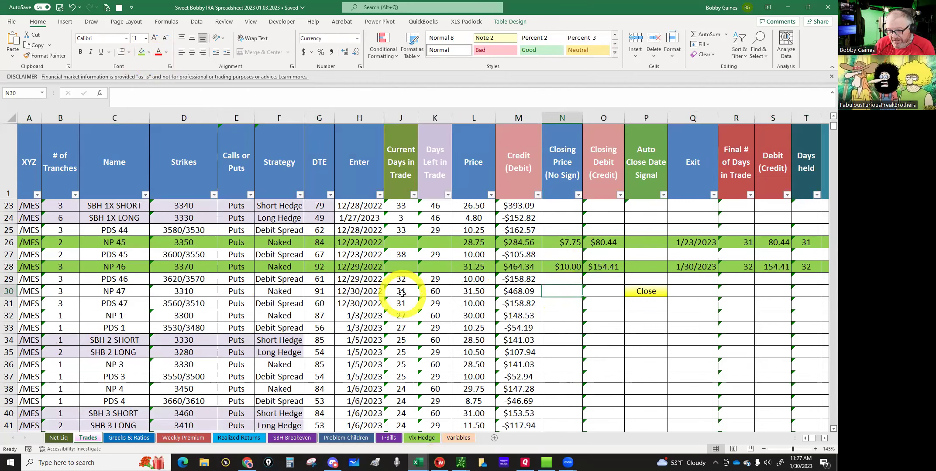
click(184, 290)
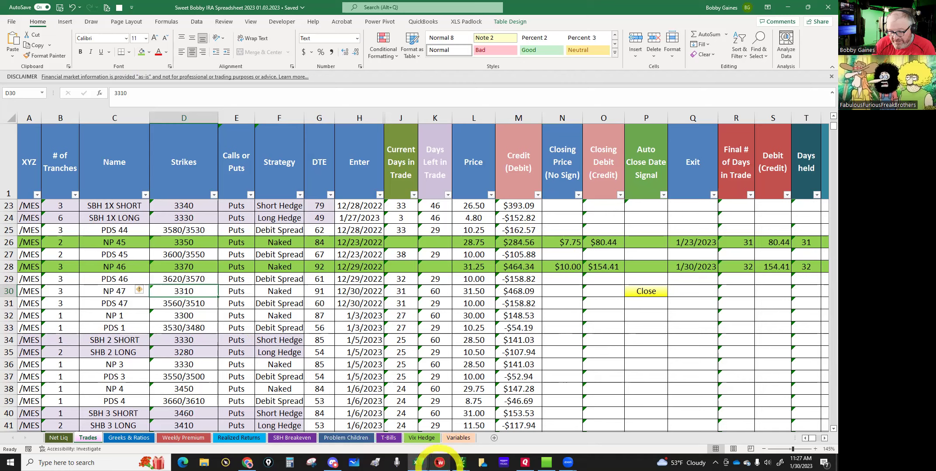
mouse_move(461, 462)
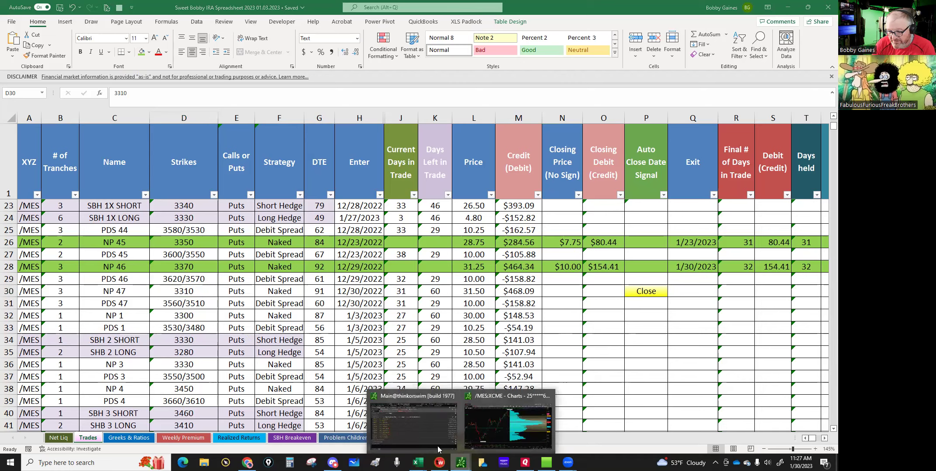
click(420, 425)
click(38, 42)
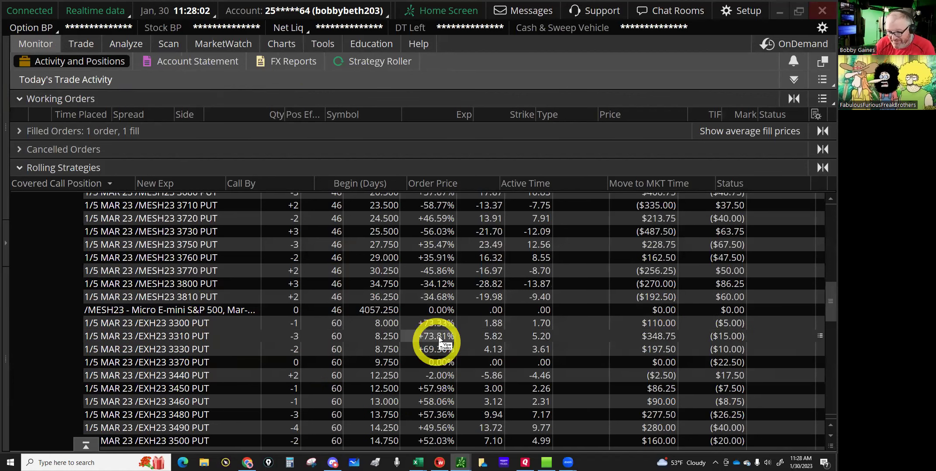
right_click(177, 337)
mouse_move(246, 316)
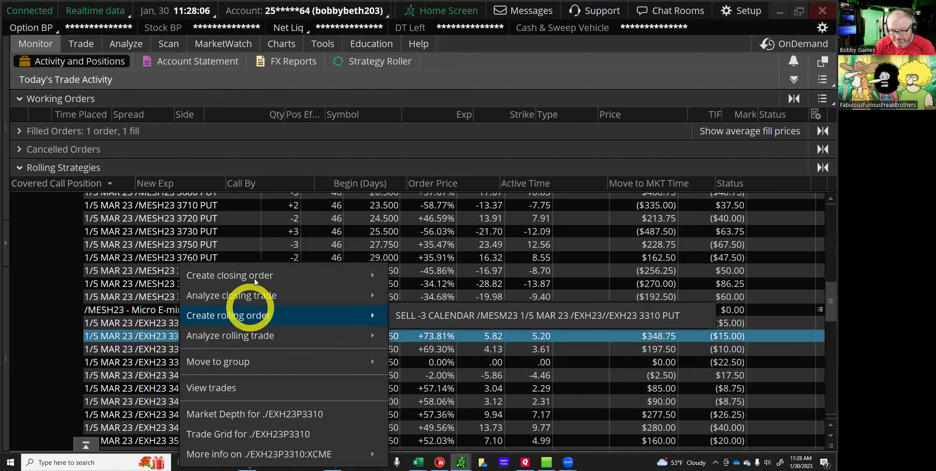
click(477, 274)
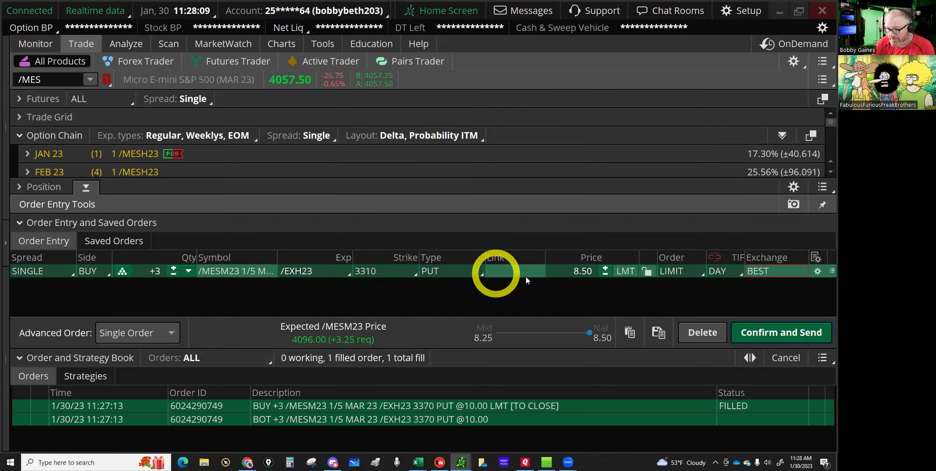
Lower the closing order's limit price to 8.25, then confirm and send it.
click(606, 274)
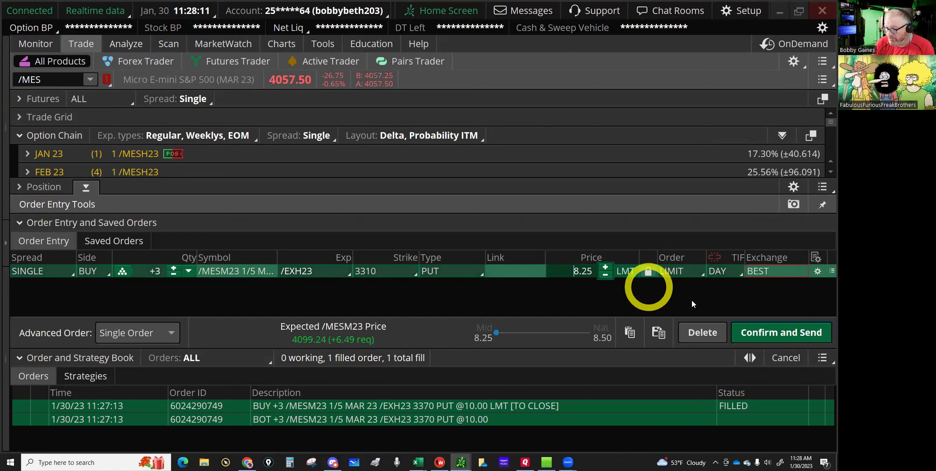
click(757, 333)
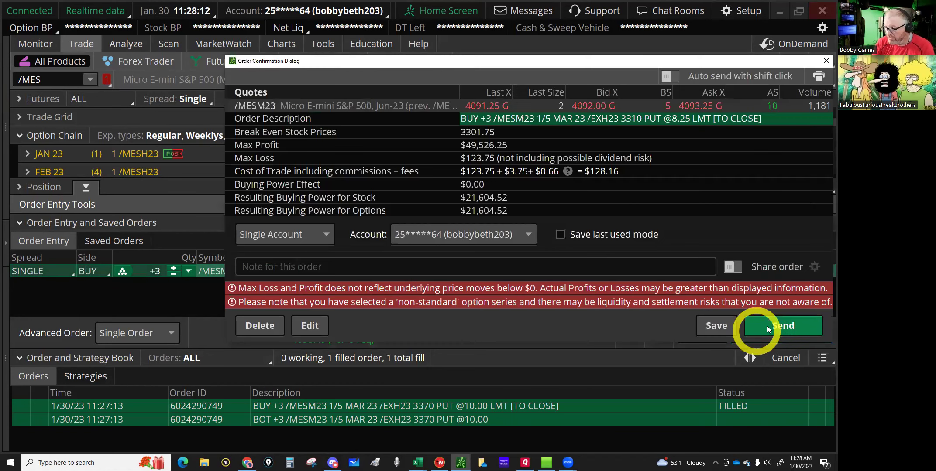
click(767, 326)
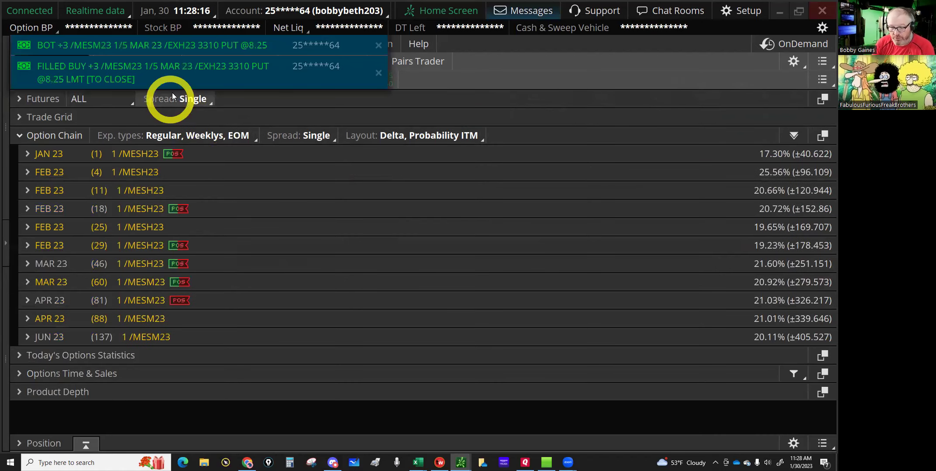
Switch back to the Sweet Bobby IRA Spreadsheet and record a closing price of 8.25 and exit date 1/30/23 for NP 47 in row 30.
mouse_move(428, 463)
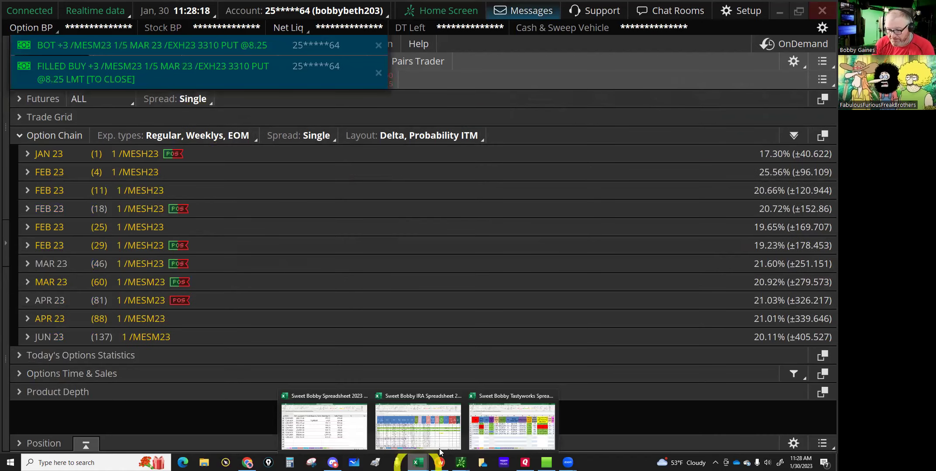
click(420, 432)
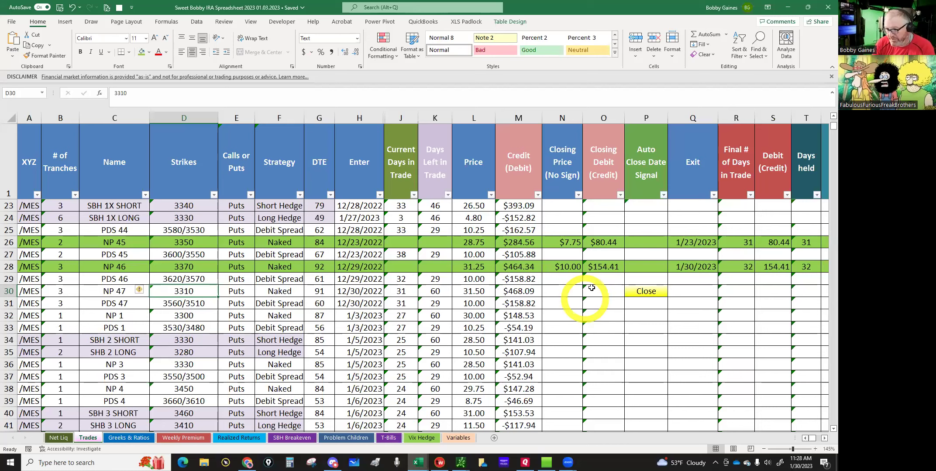
click(559, 293)
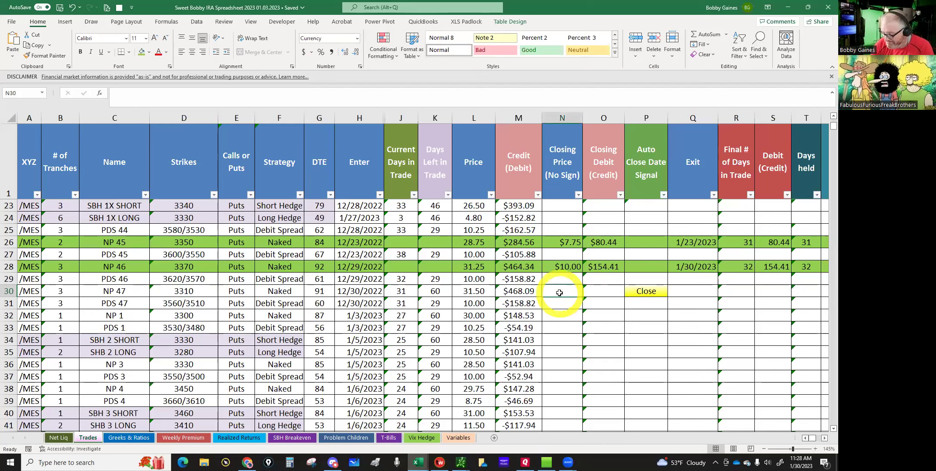
text(8.25)
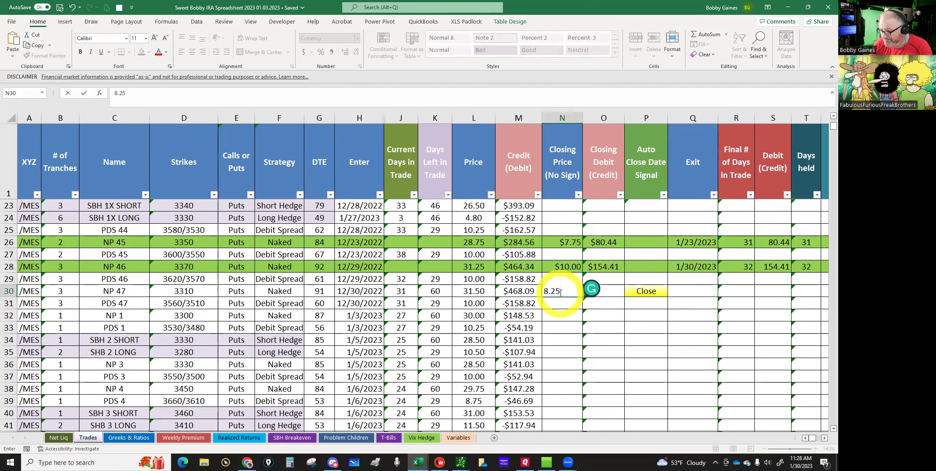
key(Tab)
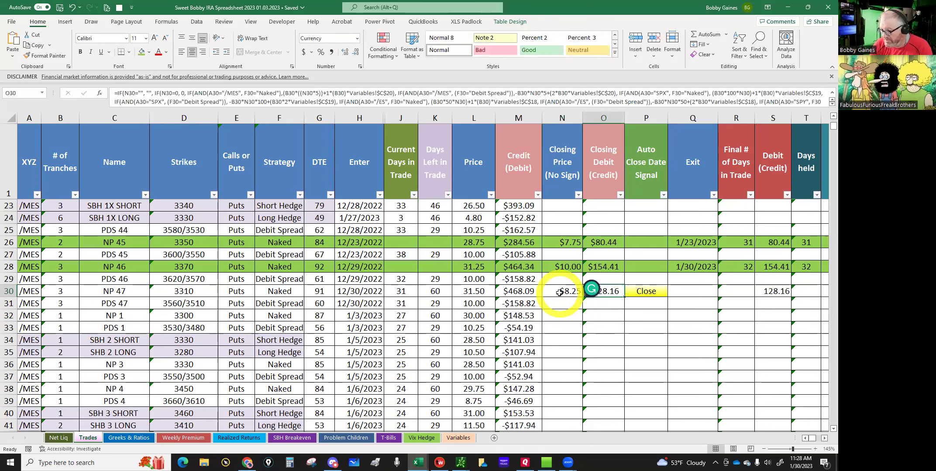
key(Tab)
key(Tab)
text(1)
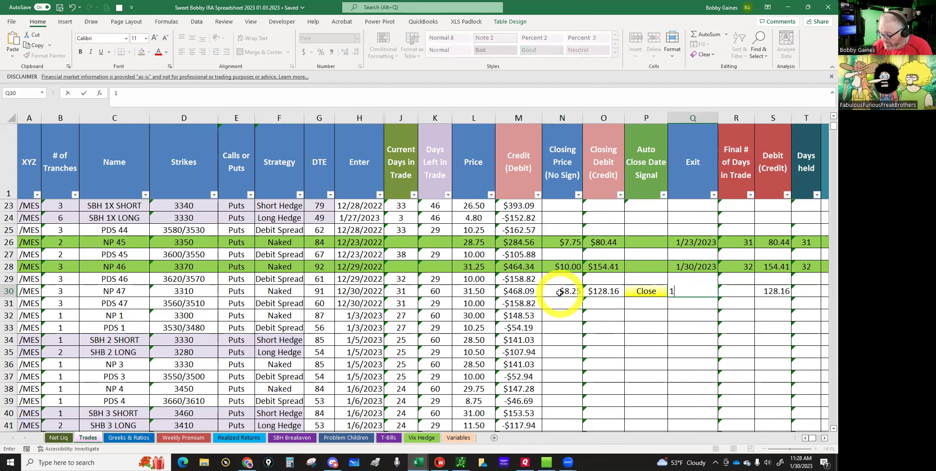
text(/30/)
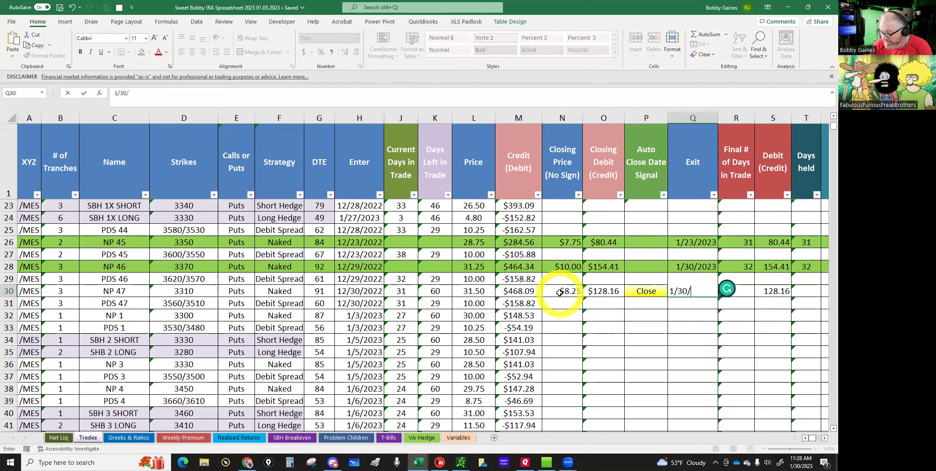
text(23)
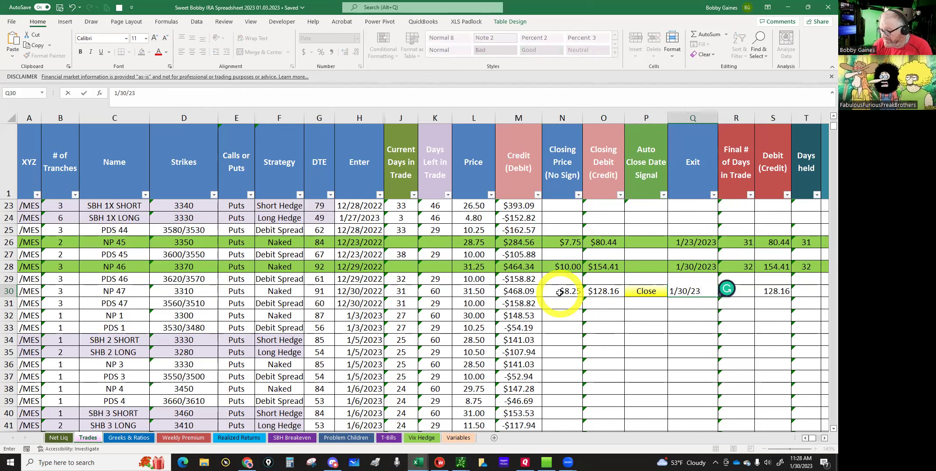
key(Tab)
Check NP 47's results across row 30 and fill the whole trade row with green.
key(Tab)
key(Tab)
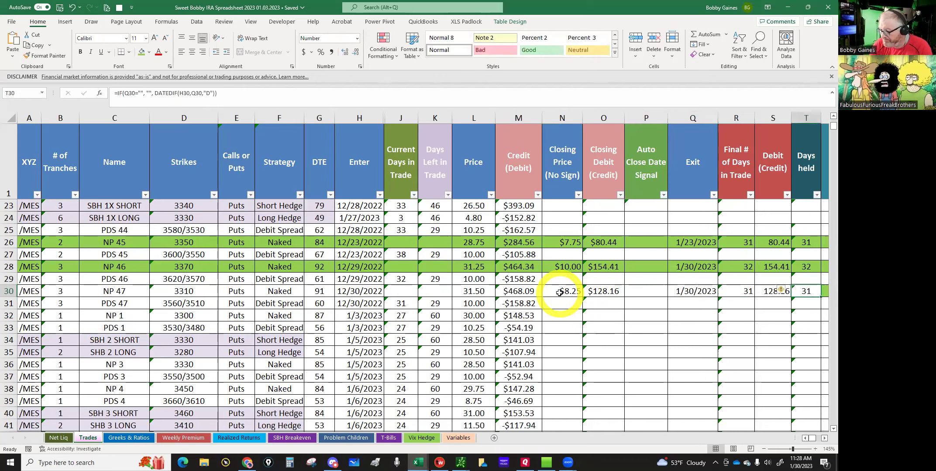
key(Tab)
key(Tab)
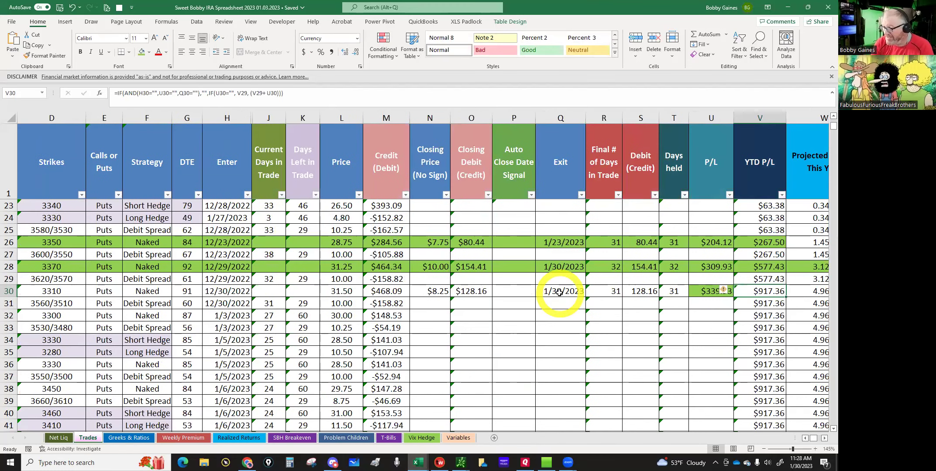
key(Right)
key(Right)
key(Right)
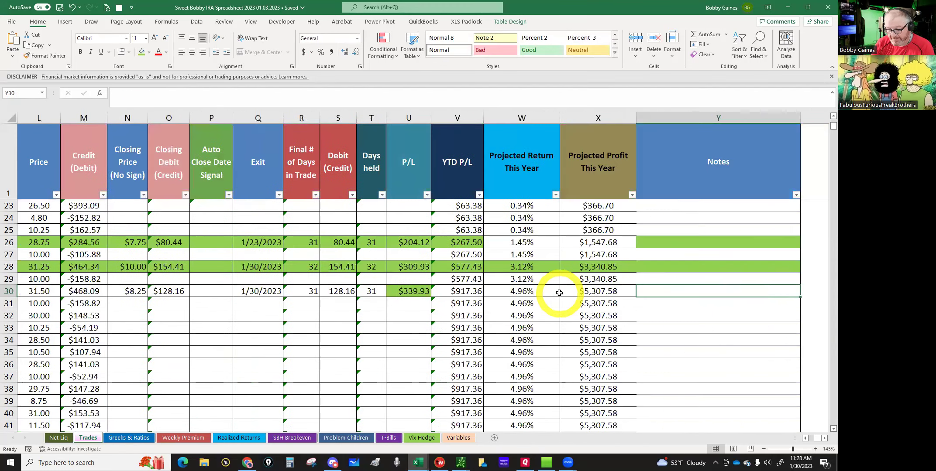
key(shift+Left)
key(shift+Left)
key(shift+Left)
key(shift+Left)
key(shift+Left)
key(shift+Left)
key(shift+Left)
key(shift+Left)
key(shift+Left)
key(shift+Left)
key(shift+Left)
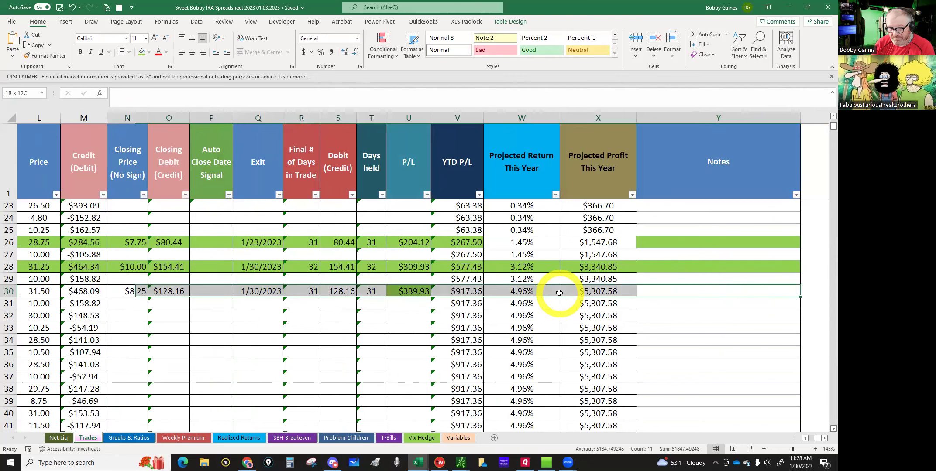
key(shift+Home)
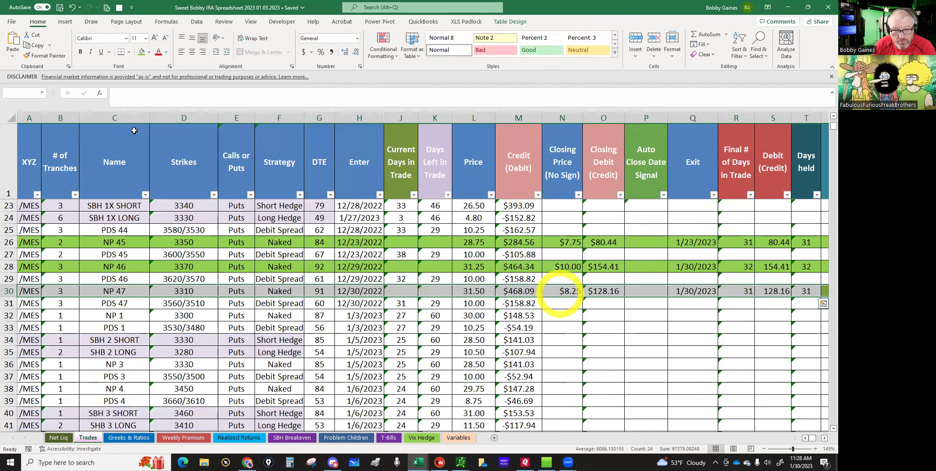
click(141, 51)
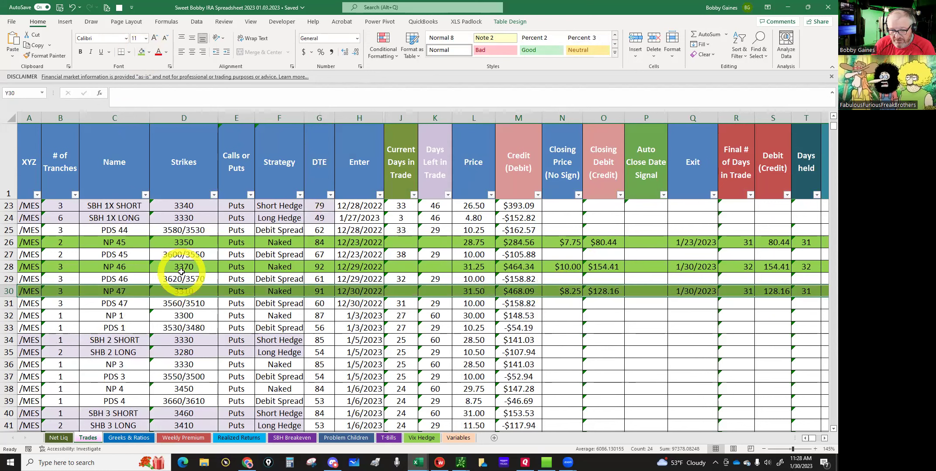
Start a new /MES trade in row 79 with 6 tranches and the name NP 14 ROLLED.
scroll(181, 272, down, 6)
scroll(181, 272, down, 9)
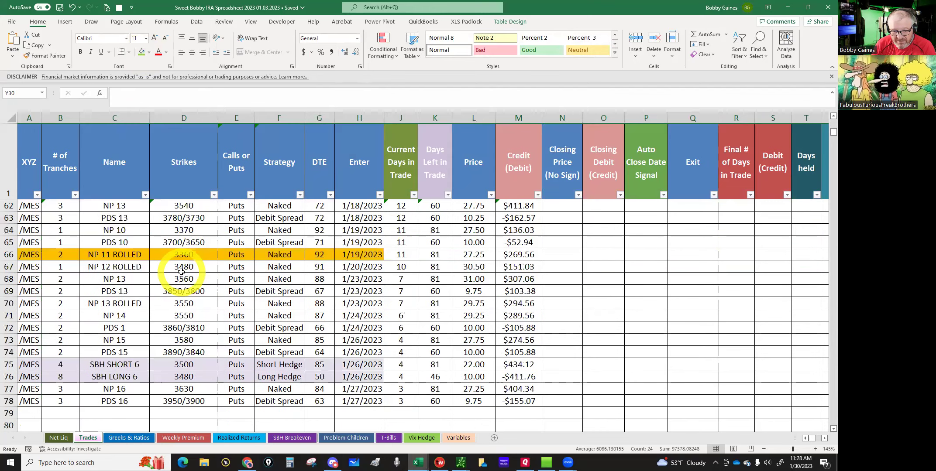
click(33, 339)
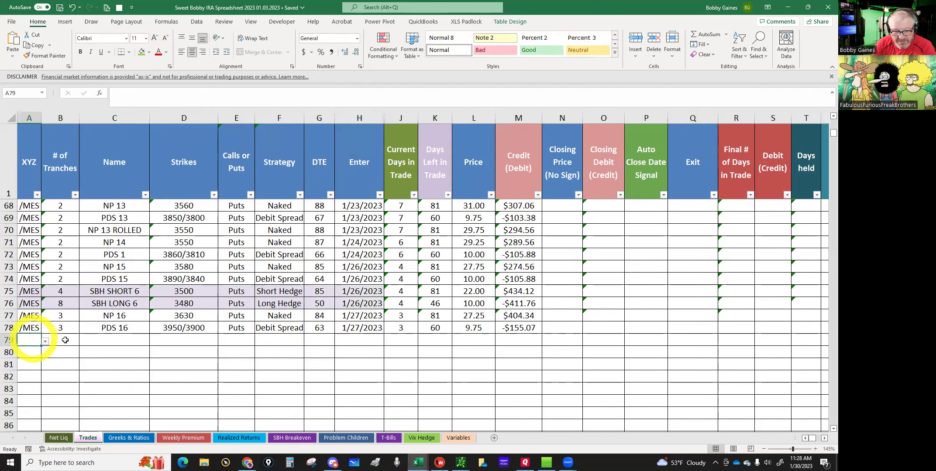
click(45, 341)
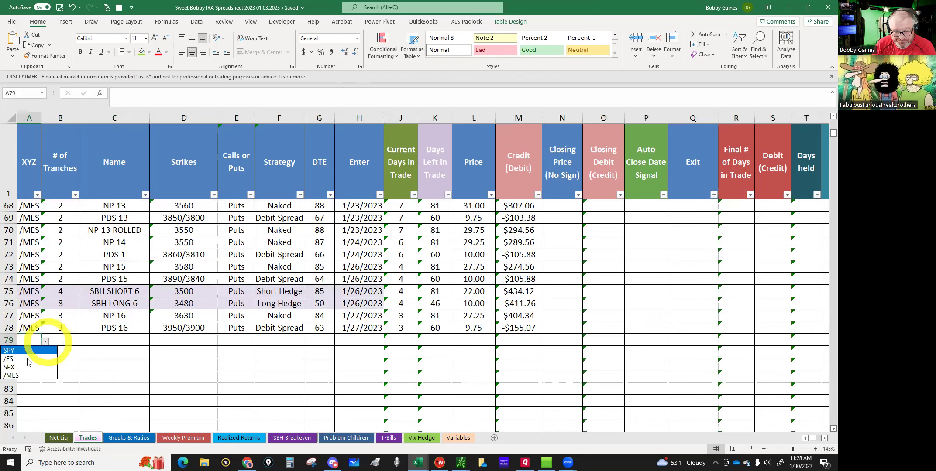
click(24, 371)
click(60, 340)
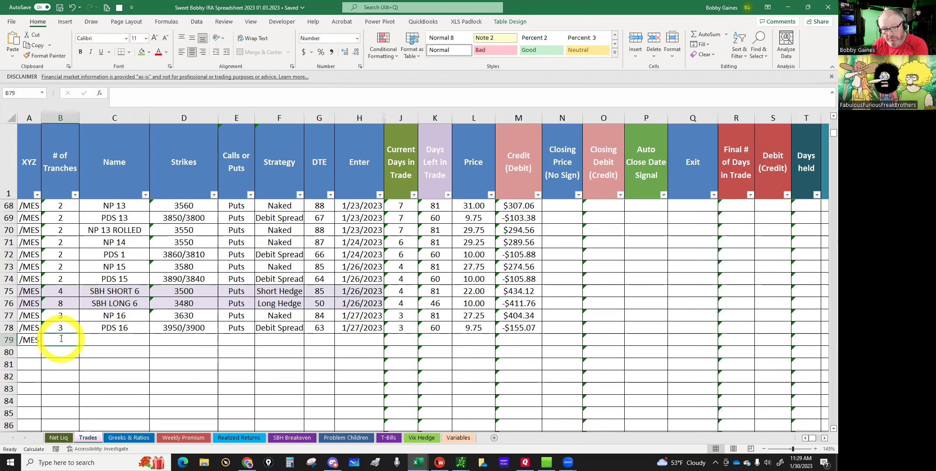
text(6)
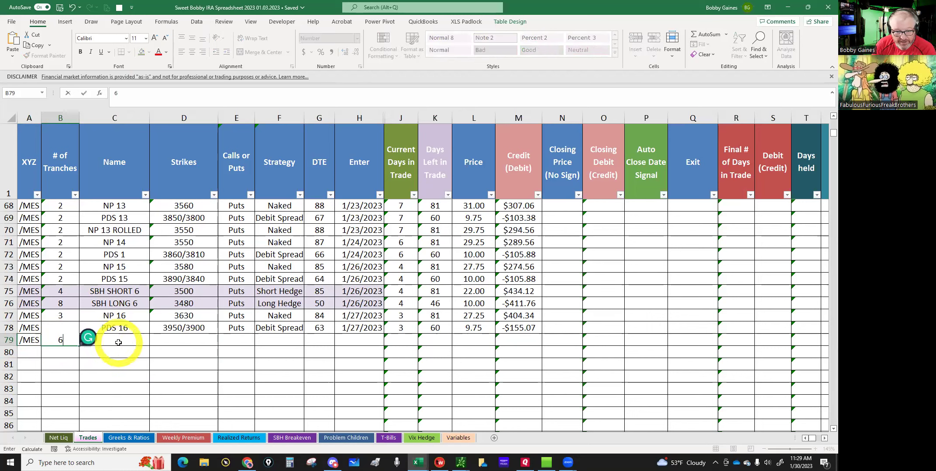
click(118, 342)
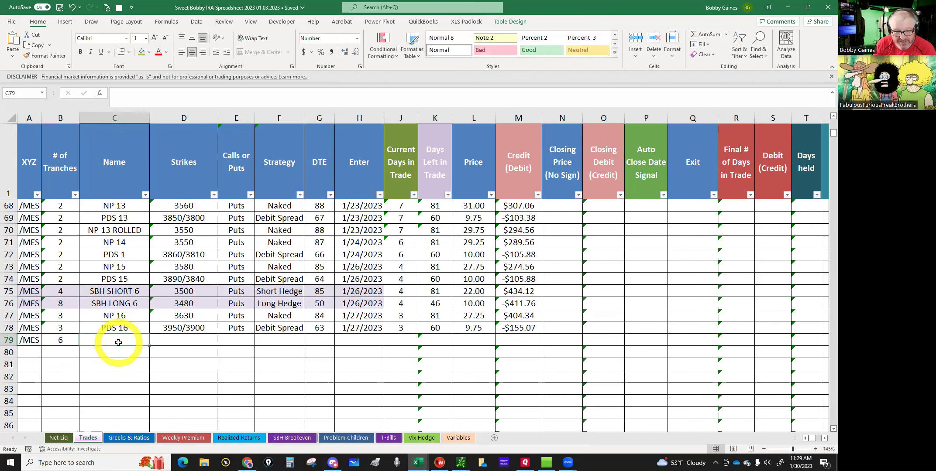
text(NP )
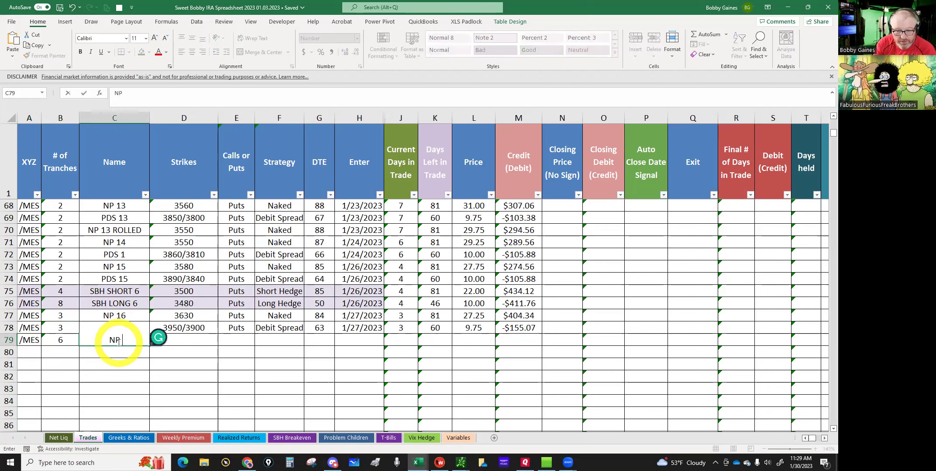
text(14 ROLLED)
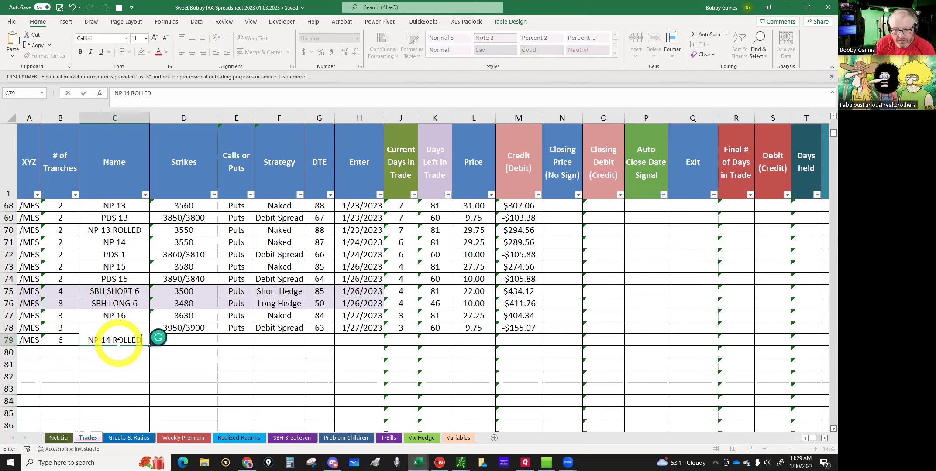
key(Tab)
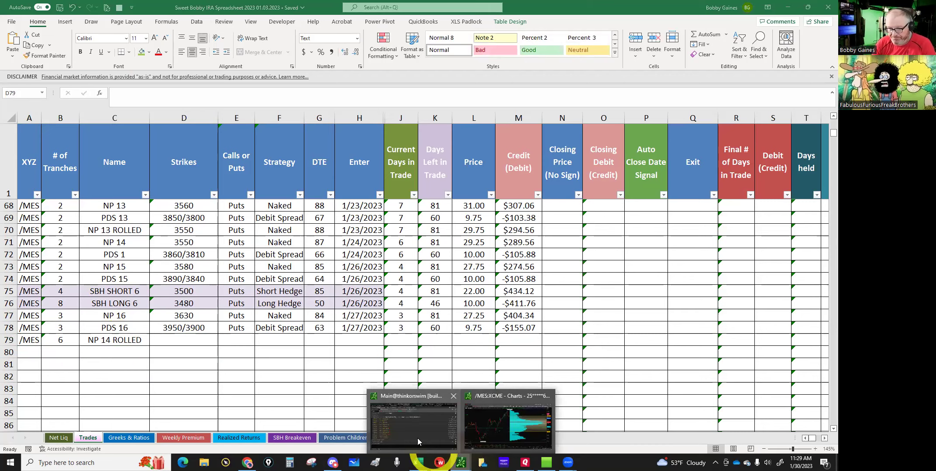
Switch to thinkorswim and start a sell order for the 3580 put in the 88-day APR 23 /MES option chain.
click(417, 437)
click(66, 319)
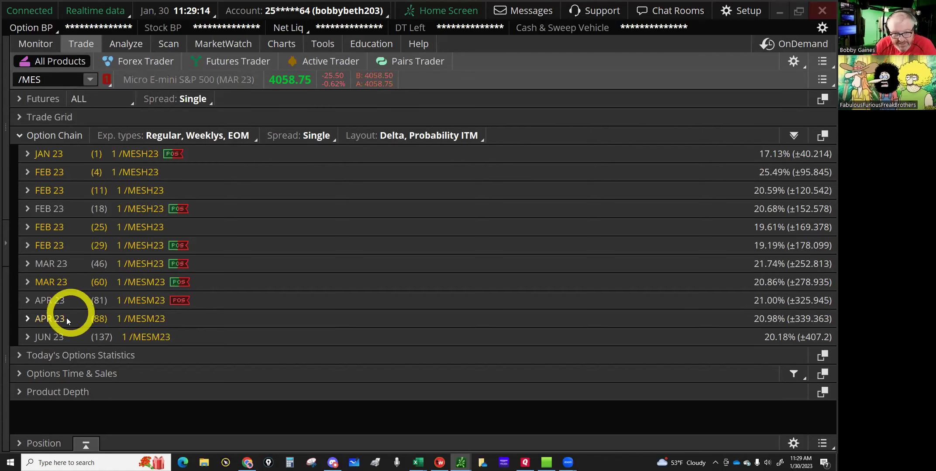
click(349, 280)
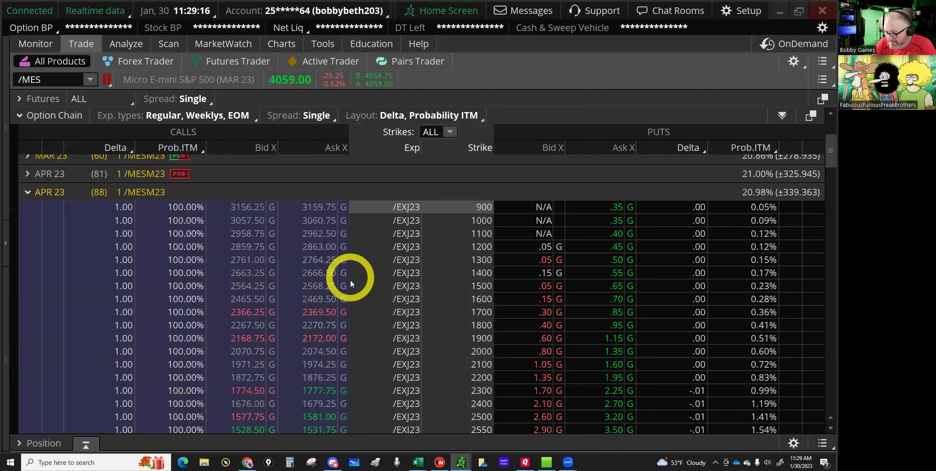
scroll(454, 301, down, 7)
click(709, 328)
scroll(710, 328, down, 4)
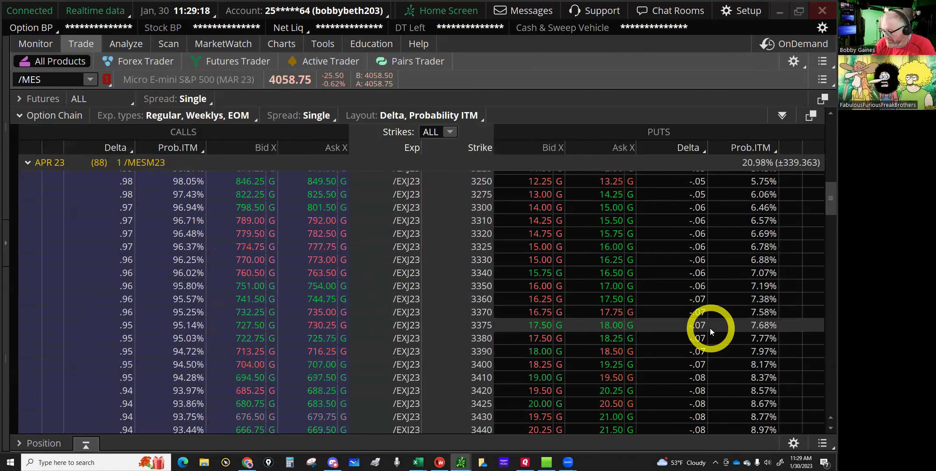
scroll(710, 328, down, 5)
scroll(710, 329, down, 3)
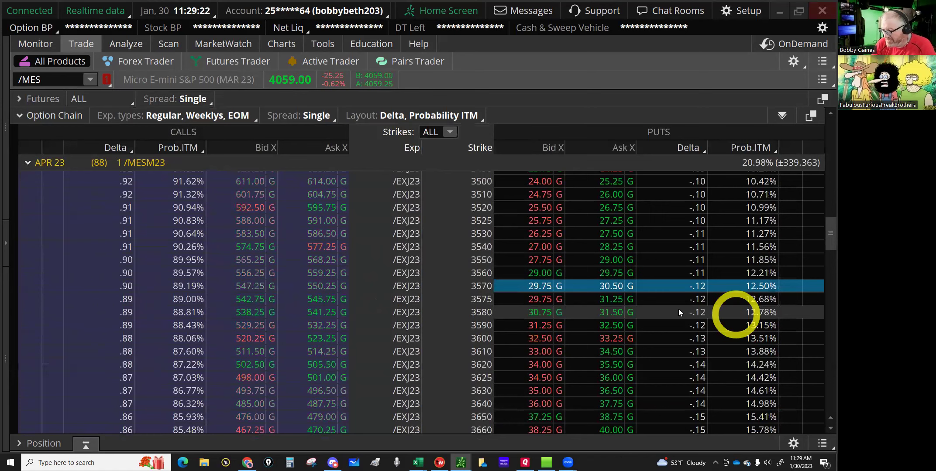
click(530, 311)
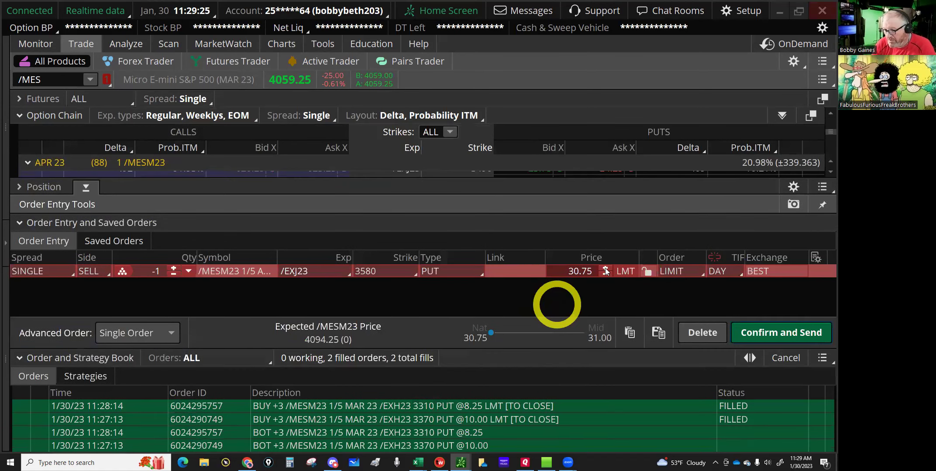
Raise the sell order's limit price to 31.00, set the quantity to -6, then confirm and send it.
click(605, 269)
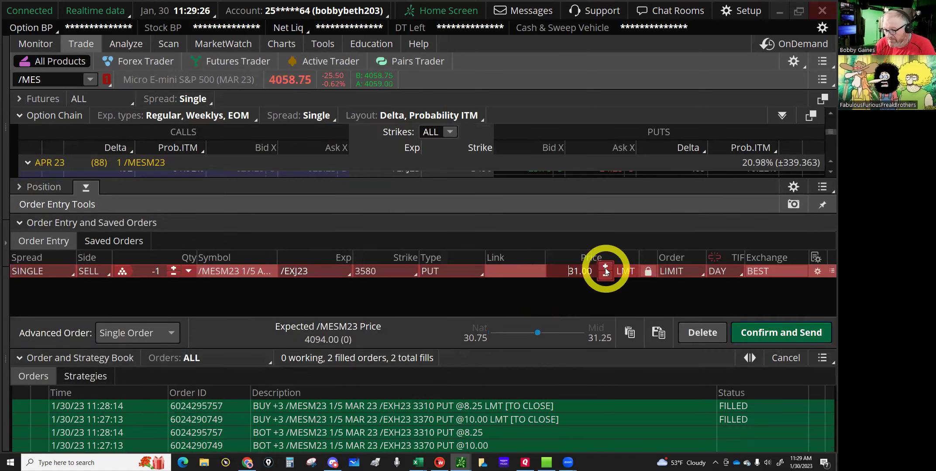
click(172, 278)
click(172, 278)
click(172, 277)
click(172, 278)
click(172, 278)
click(781, 336)
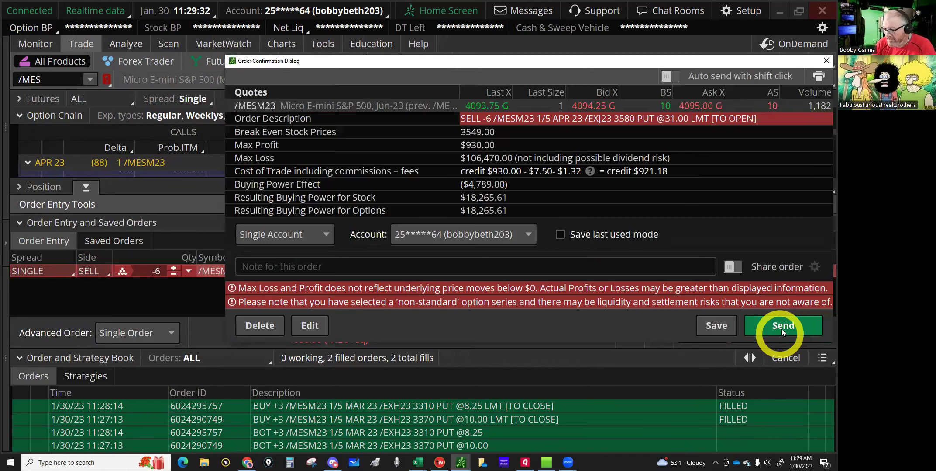
click(783, 332)
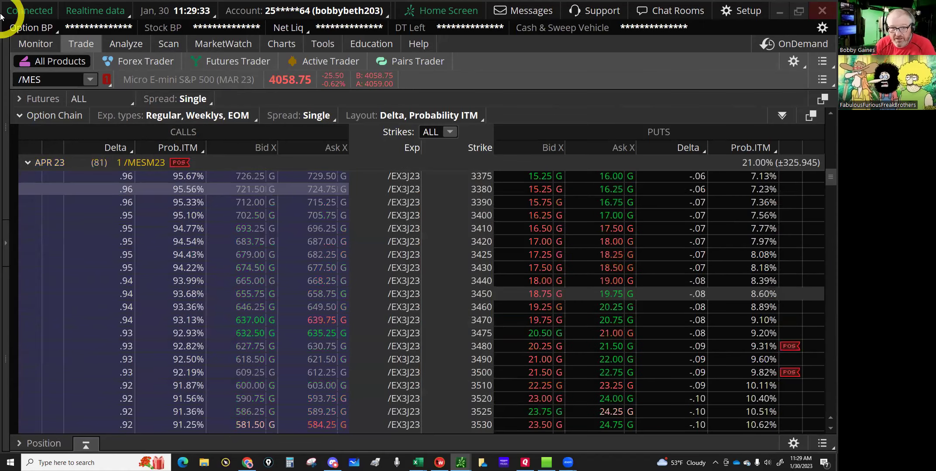
Open Activity and Positions and check whether the 3580 put sell order has filled.
click(35, 44)
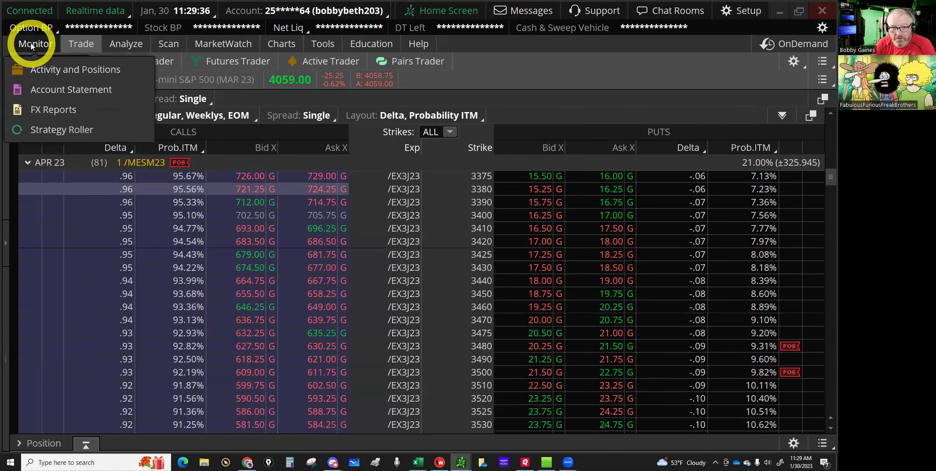
click(75, 69)
click(441, 128)
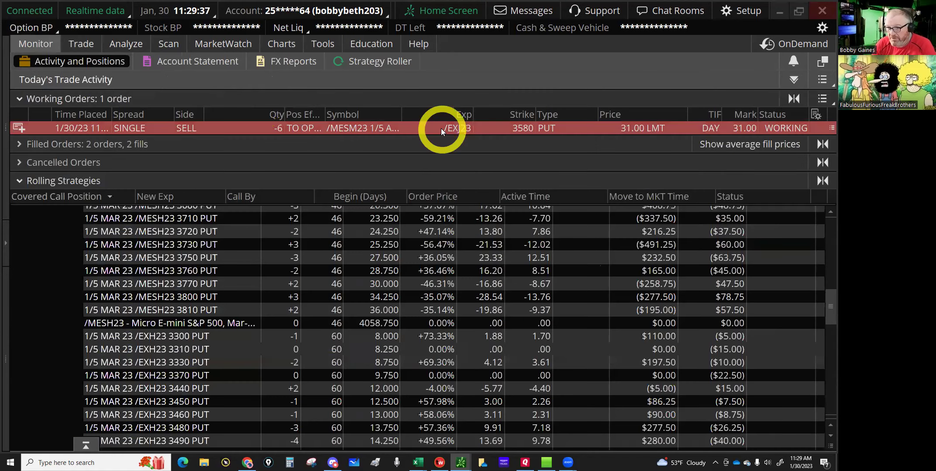
click(278, 47)
click(342, 180)
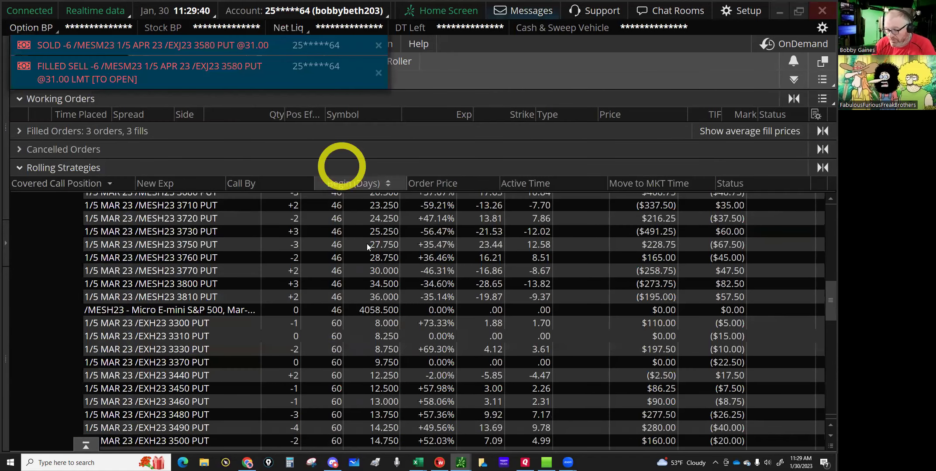
Switch back to the Sweet Bobby IRA Spreadsheet and enter strike 3580, Puts and strategy Naked for NP 14 ROLLED in row 79.
click(470, 463)
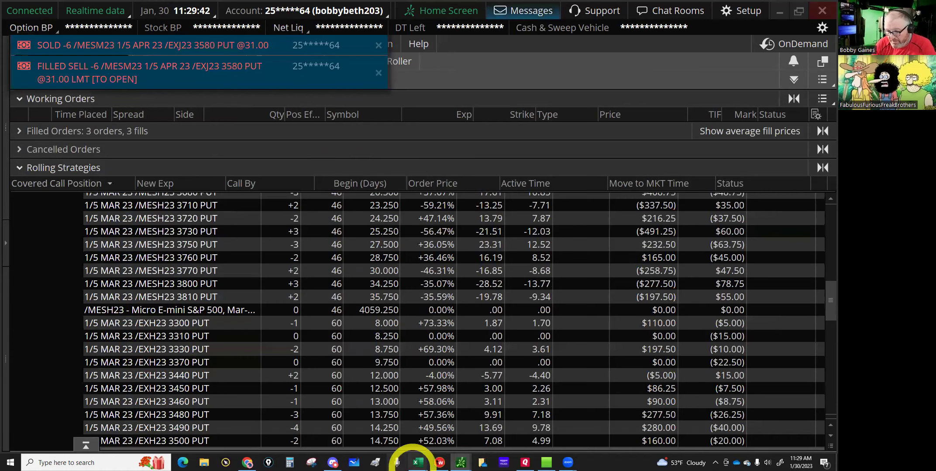
mouse_move(417, 463)
click(417, 437)
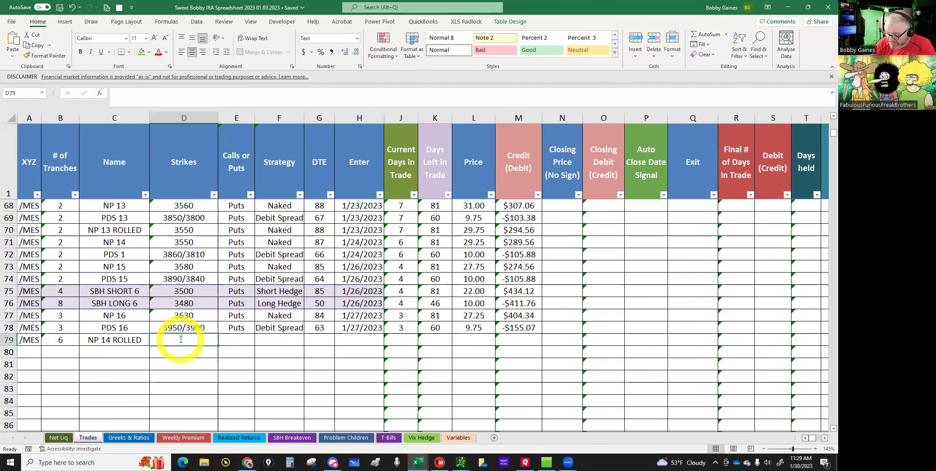
text(3580)
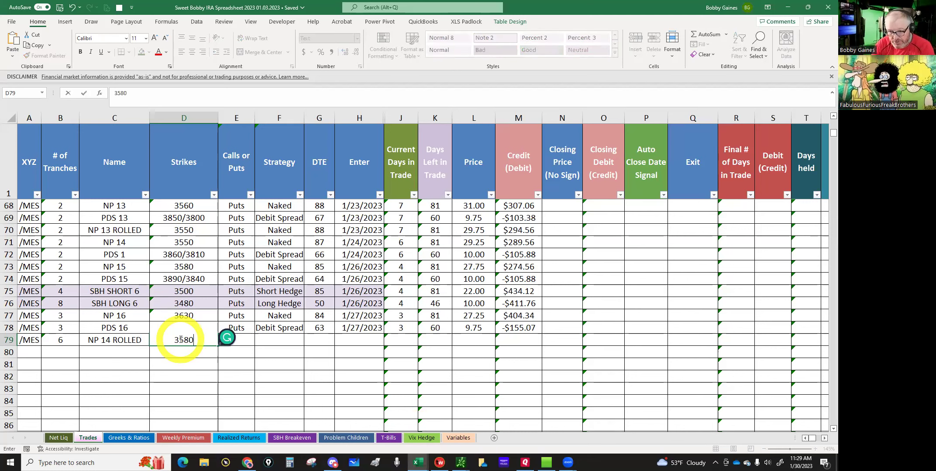
key(Tab)
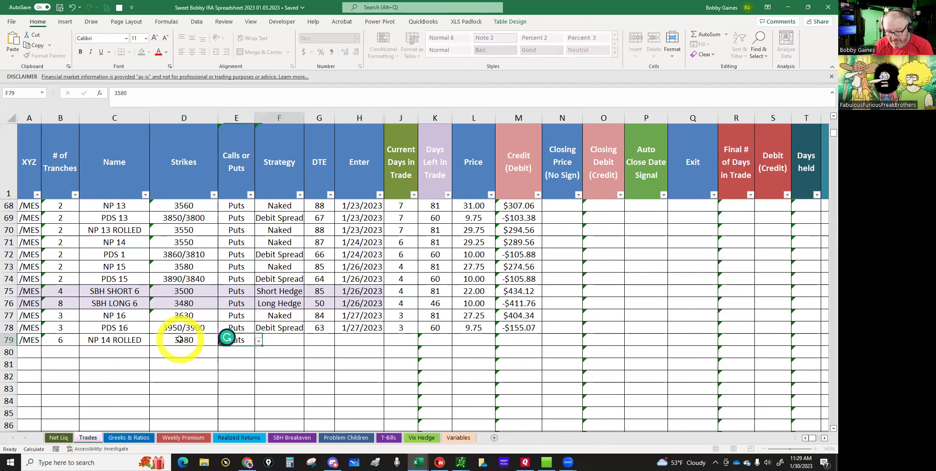
key(Tab)
text(Naked)
key(Tab)
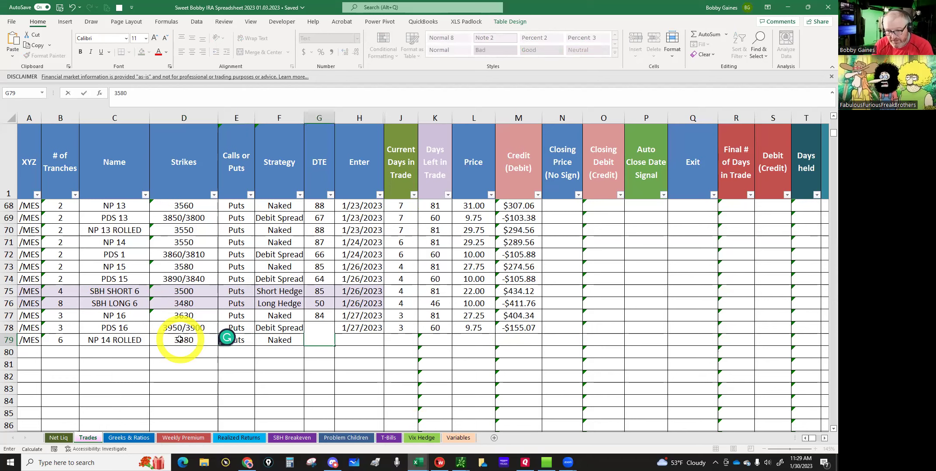
Complete row 79 with a DTE of 88, entry date 1/30/23 and price 31.
key(Tab)
text(1/30/23)
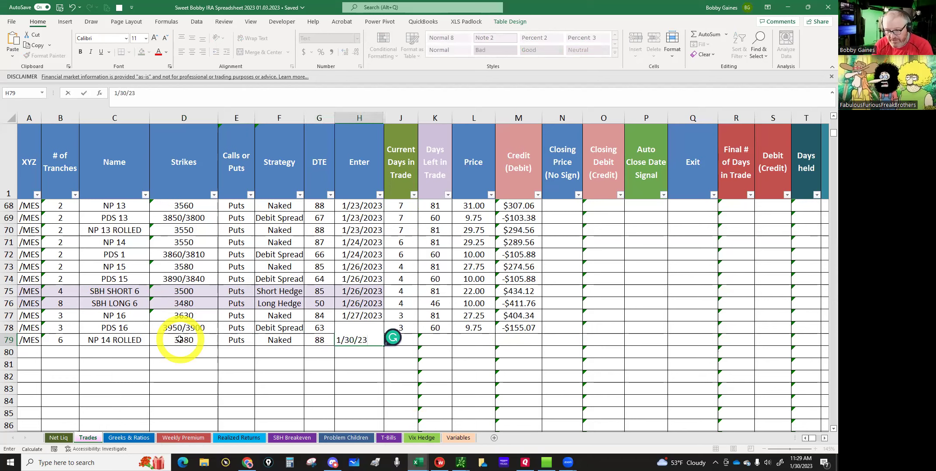
key(Tab)
key(Tab)
key(Tab)
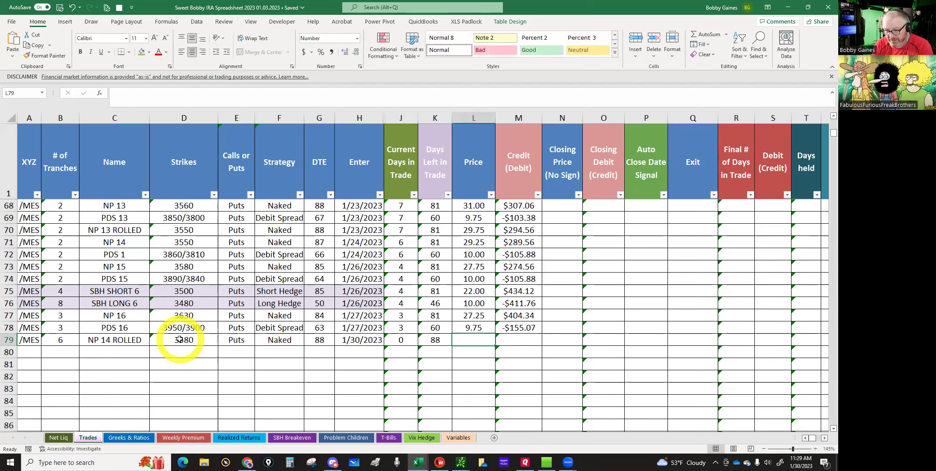
text(31)
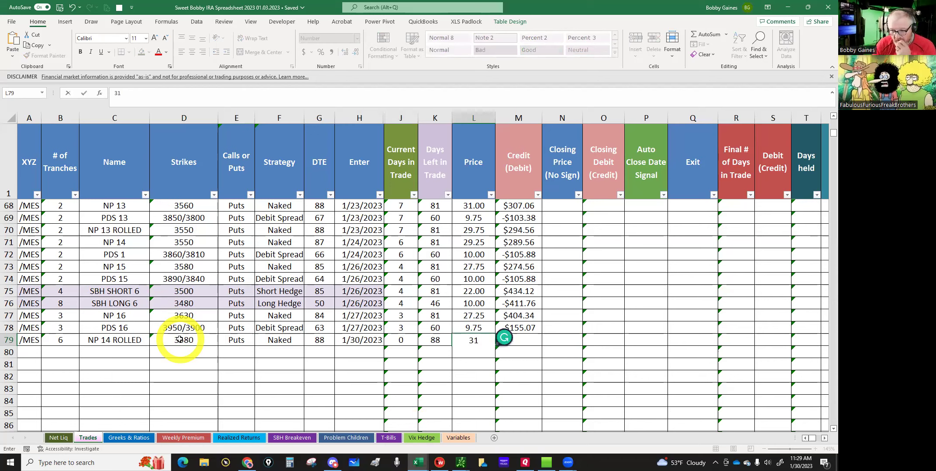
key(Return)
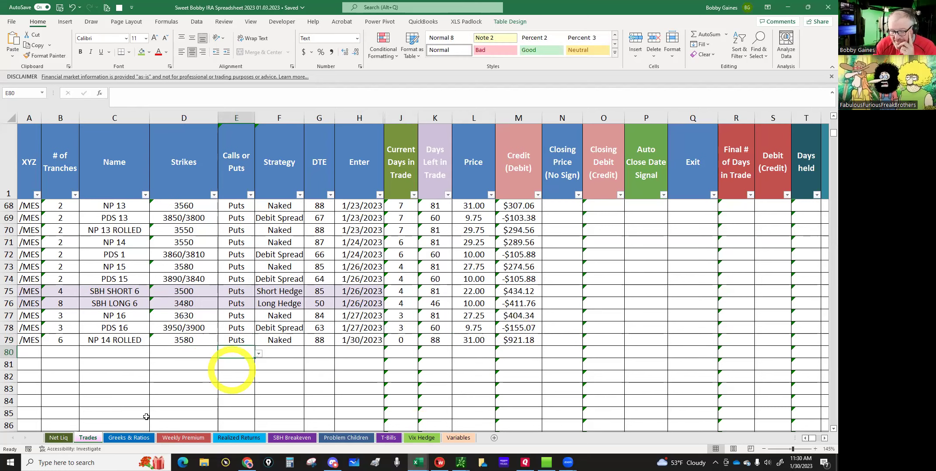
Select the 1/28/2023 theta on the Greeks & Ratios sheet, then collapse the /MES positions in thinkorswim and check their total theta.
click(132, 438)
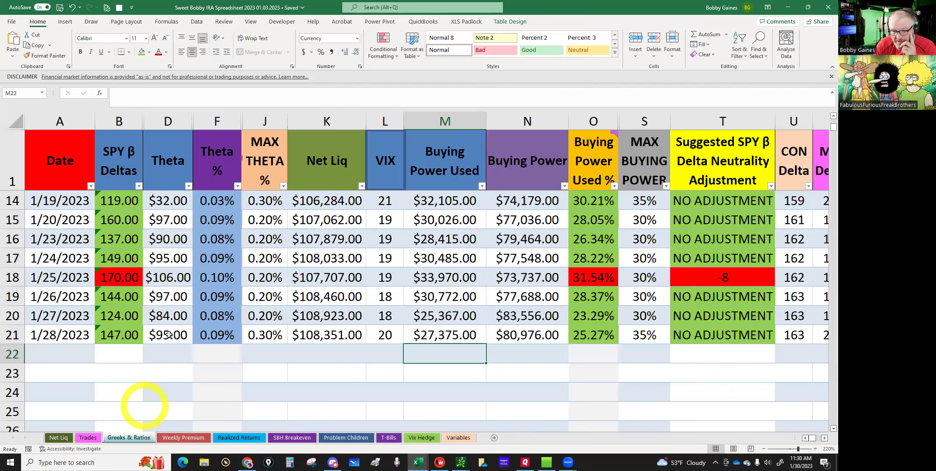
click(177, 341)
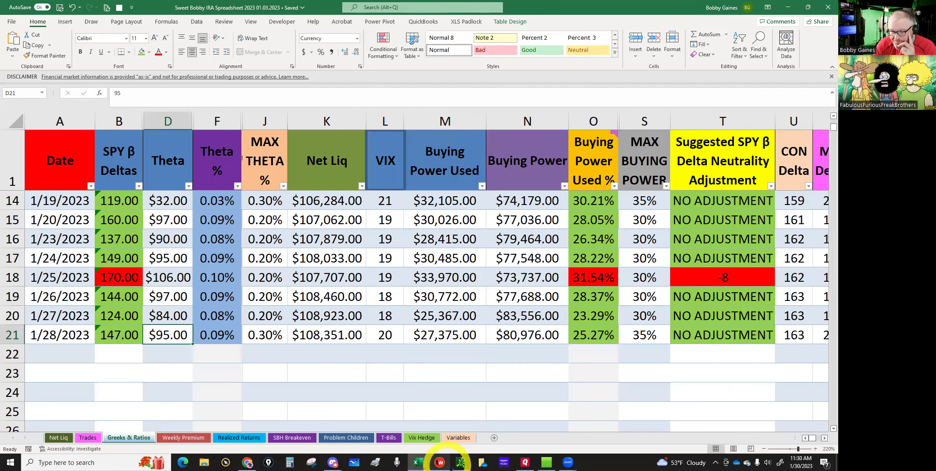
mouse_move(450, 458)
click(428, 436)
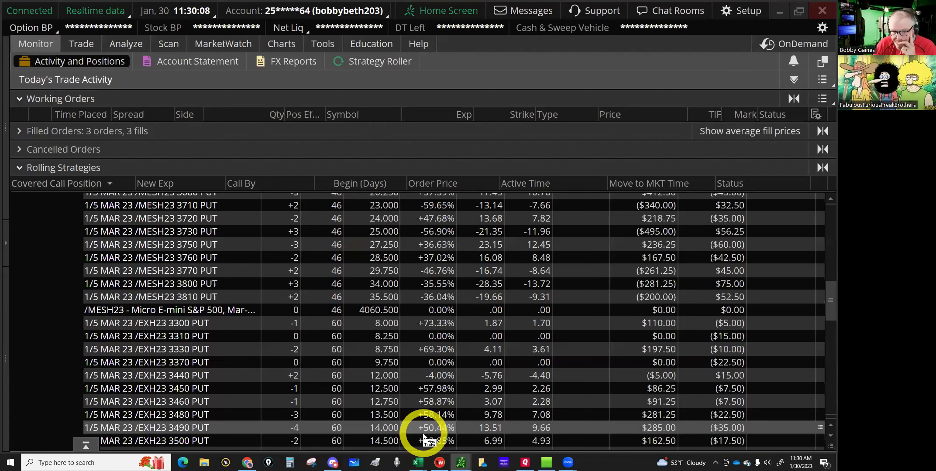
click(65, 202)
scroll(233, 282, up, 2)
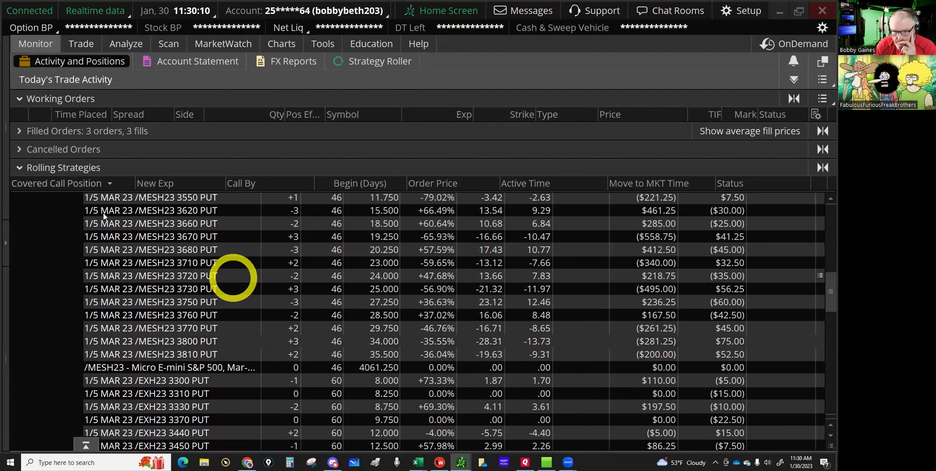
scroll(105, 218, up, 5)
click(105, 220)
scroll(105, 219, up, 6)
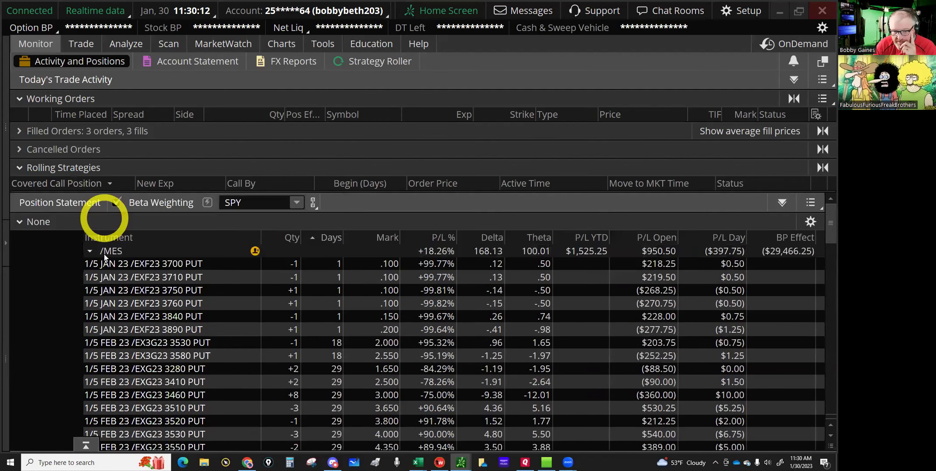
click(97, 255)
click(514, 264)
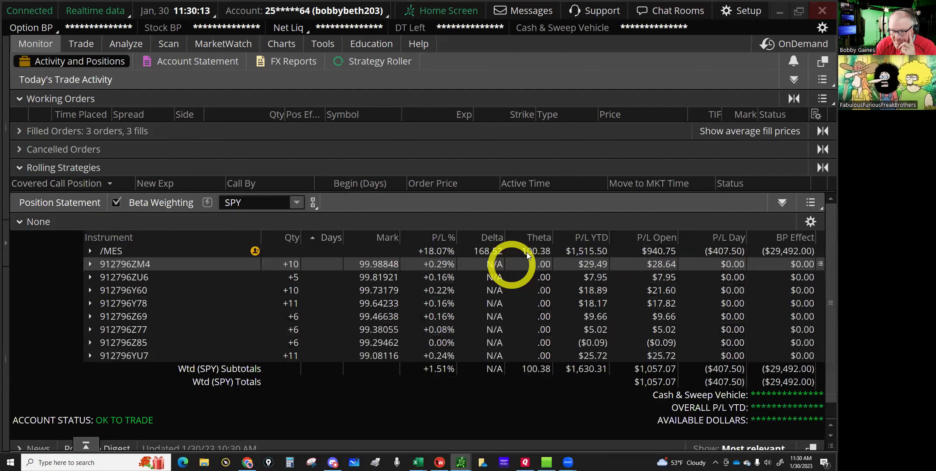
click(528, 252)
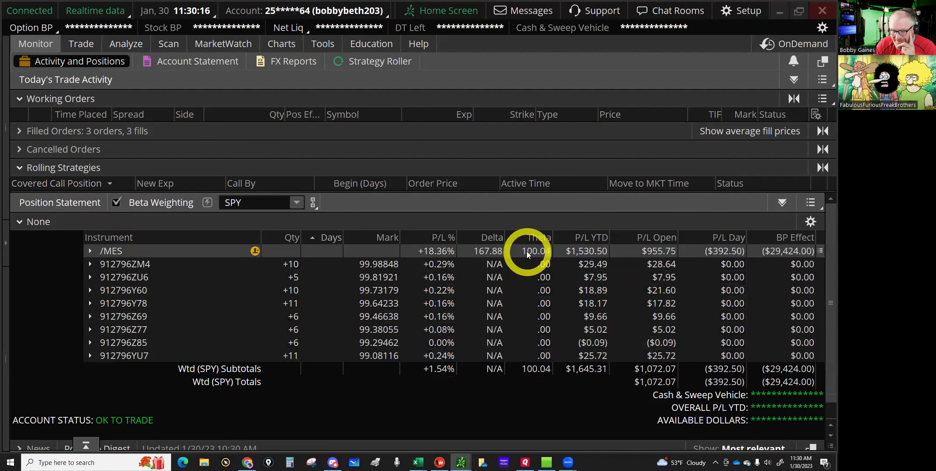
Switch back to the spreadsheet, try a theta of 100 for 1/28/2023 in D21, and undo the change.
click(416, 463)
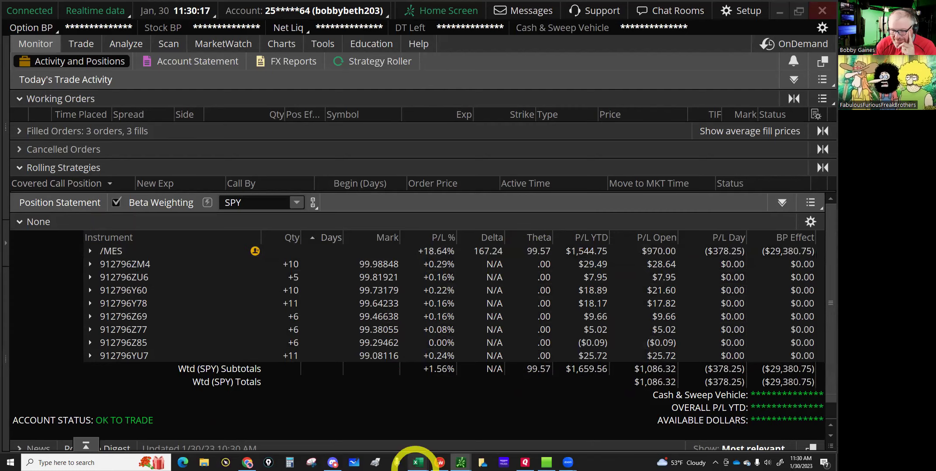
click(414, 434)
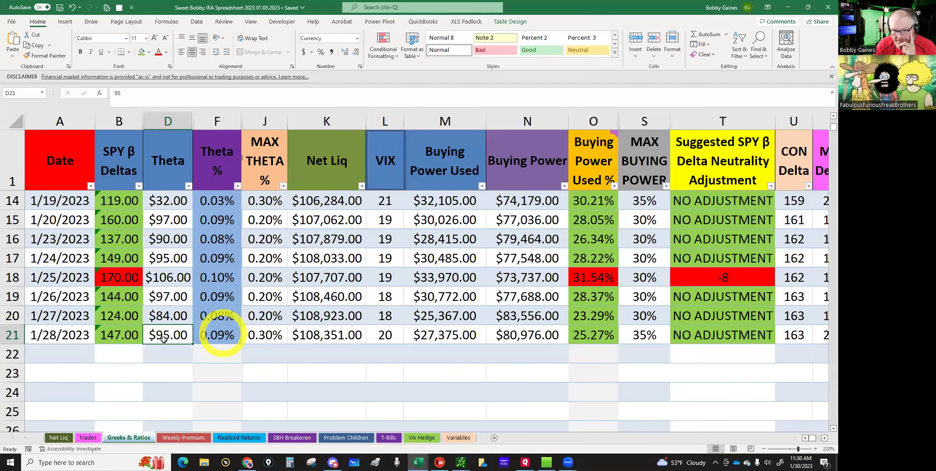
text(100)
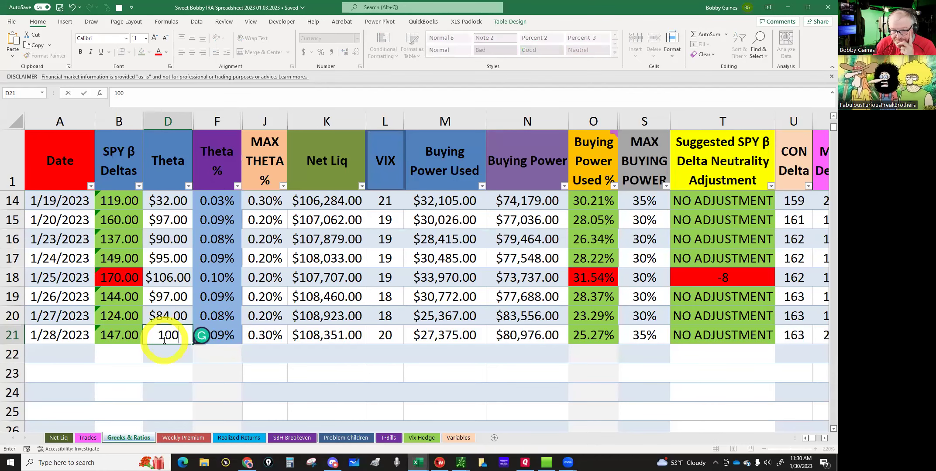
key(Return)
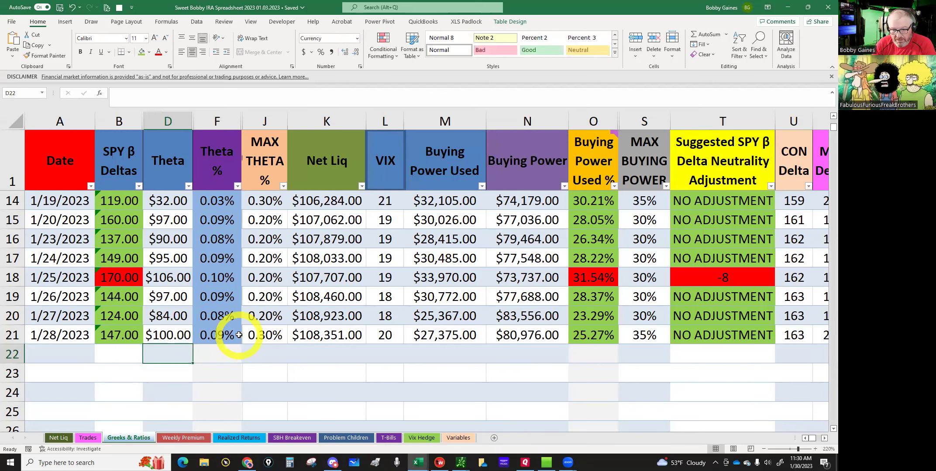
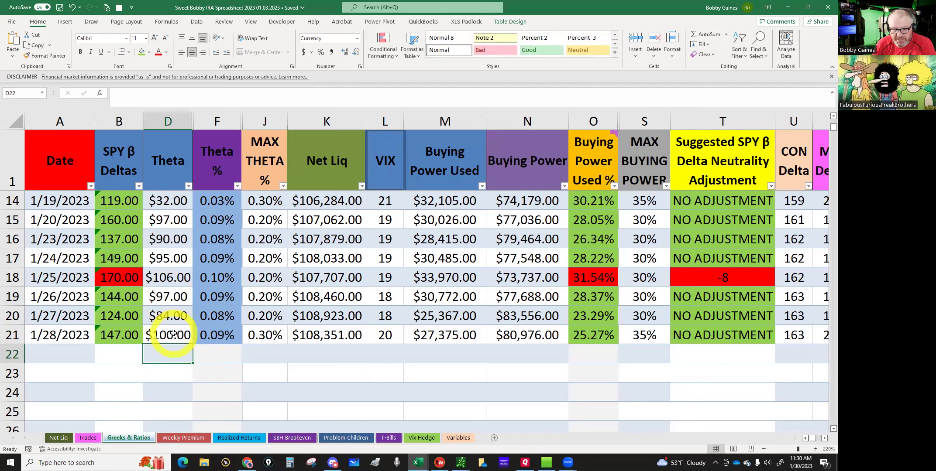
click(173, 334)
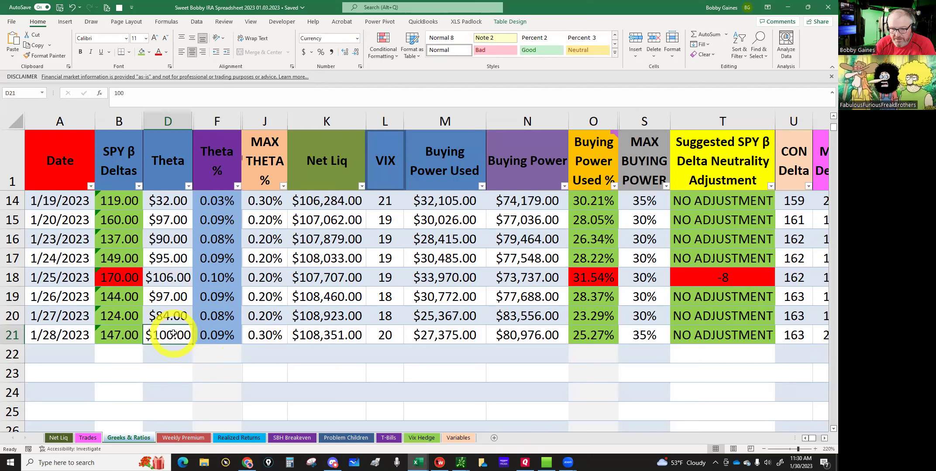
click(72, 8)
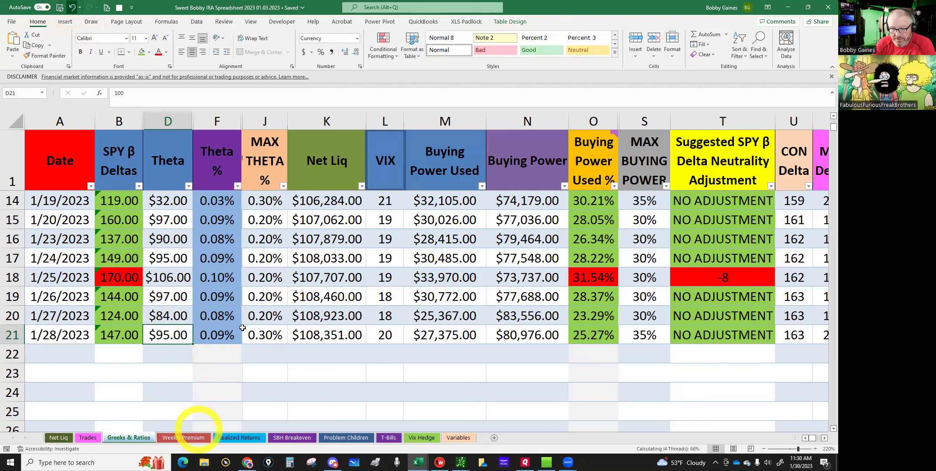
mouse_move(461, 463)
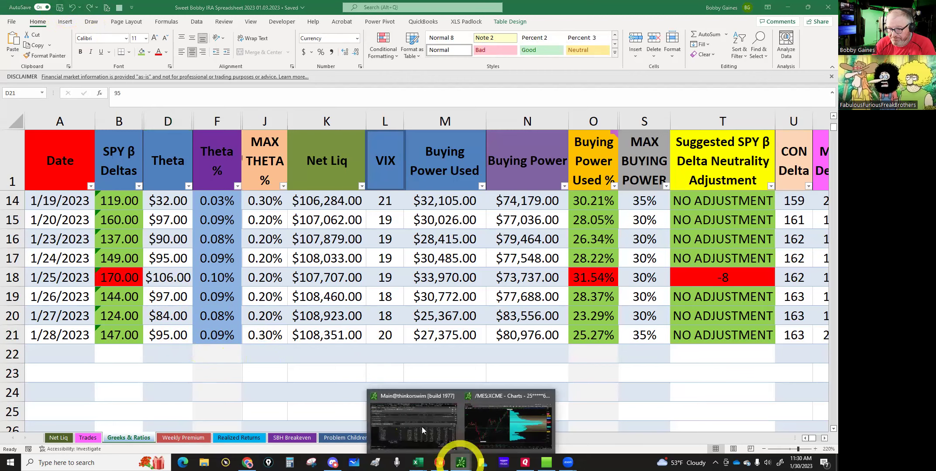
Switch to thinkorswim and bring up the 88-day APR 23 /MES option chain at the put strikes around 3575.
click(421, 431)
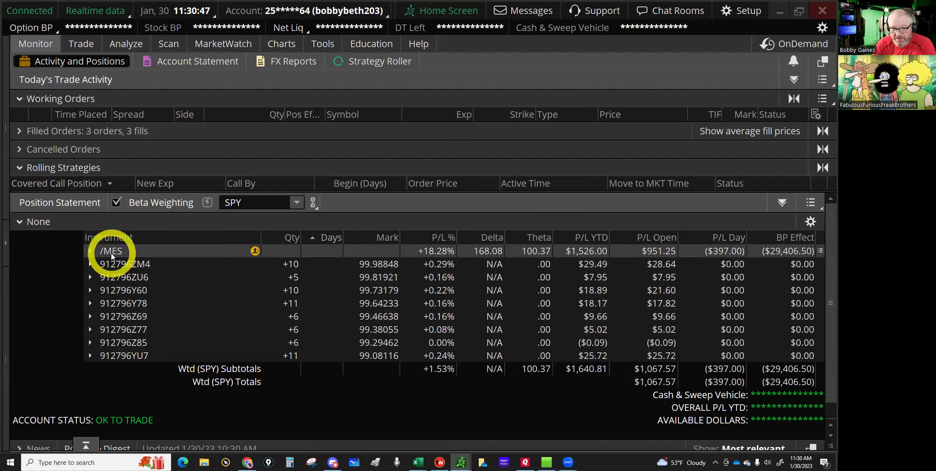
click(83, 44)
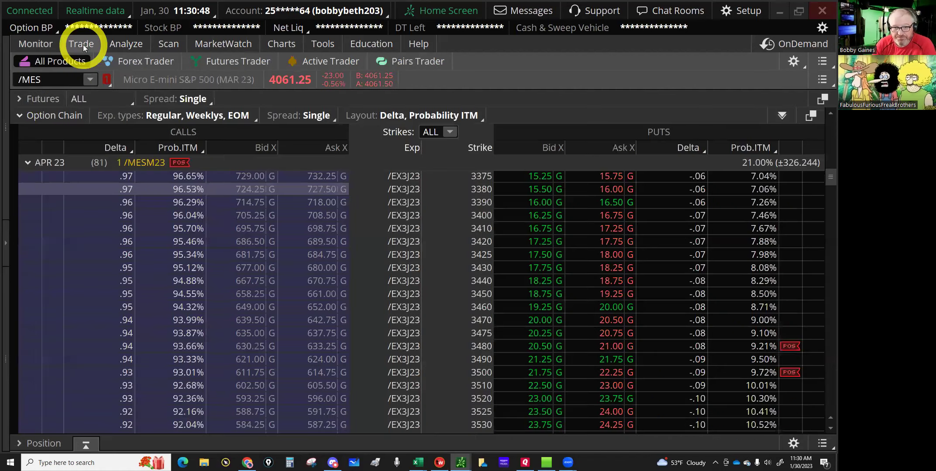
click(28, 162)
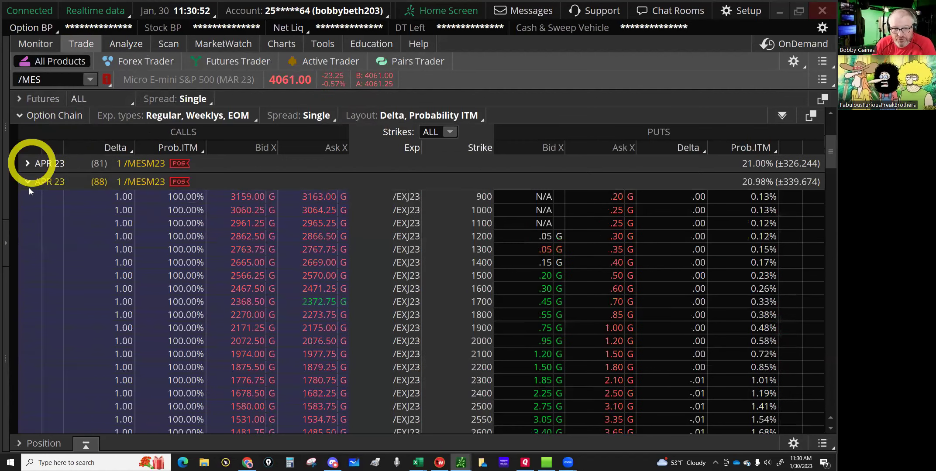
click(30, 181)
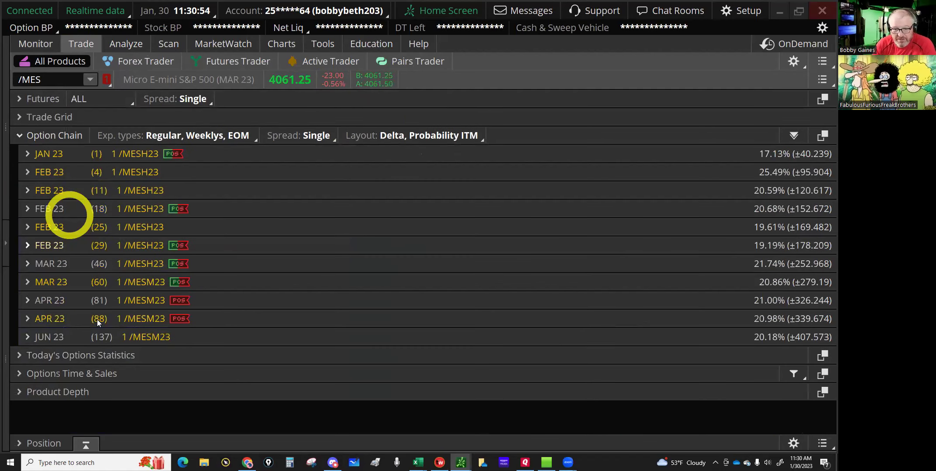
click(51, 318)
scroll(525, 328, down, 5)
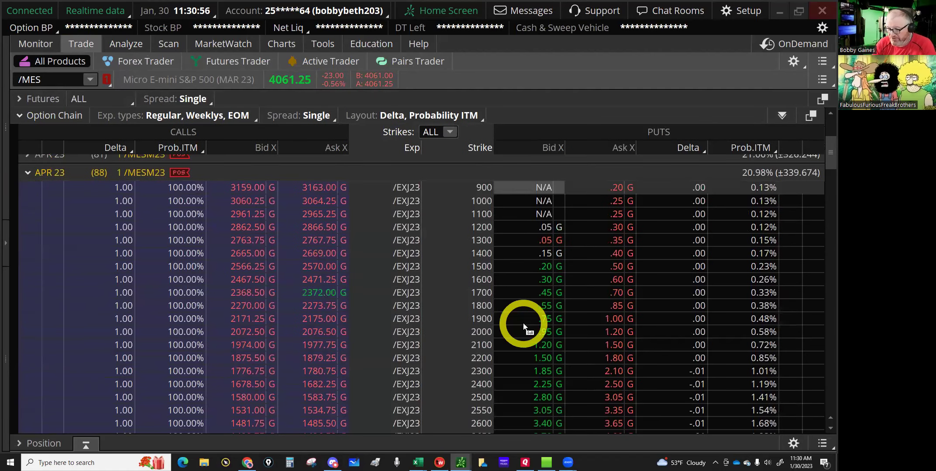
scroll(525, 327, down, 15)
scroll(525, 327, down, 10)
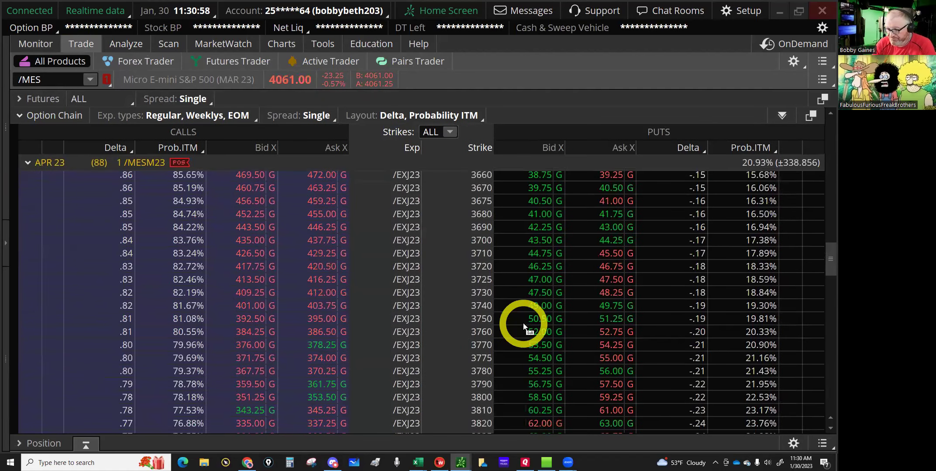
scroll(525, 327, down, 5)
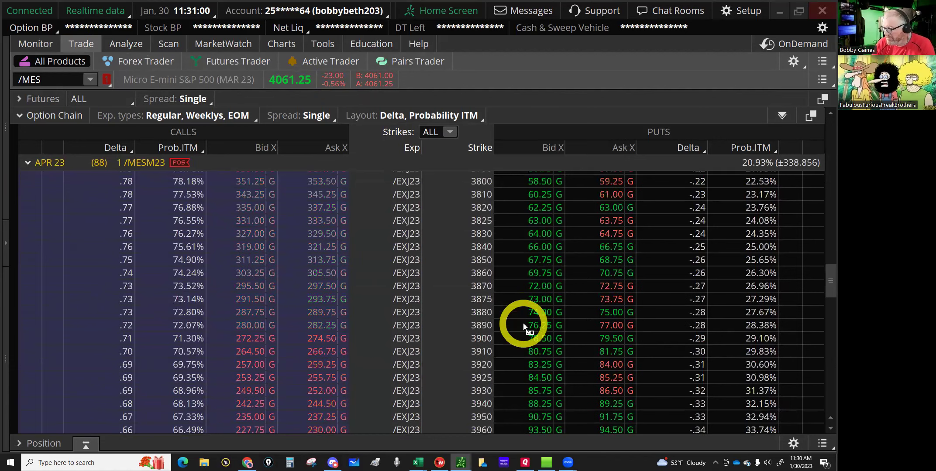
scroll(525, 327, up, 5)
scroll(526, 328, up, 7)
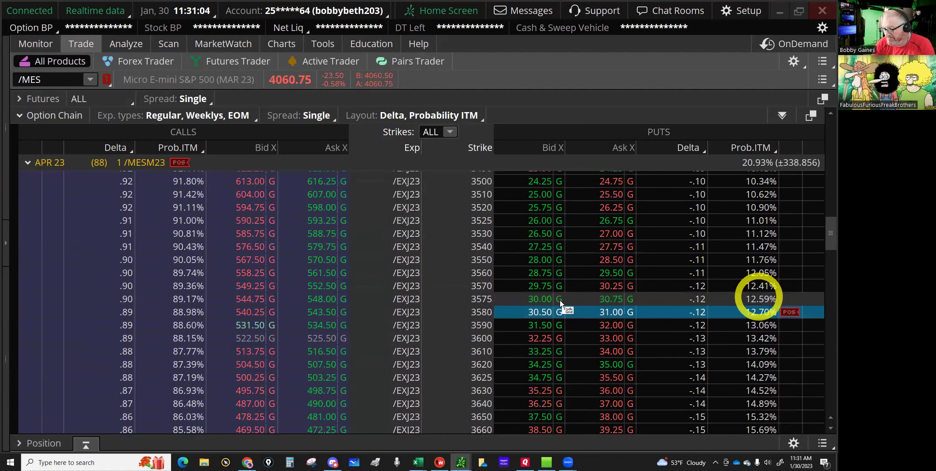
Sell two 3575 puts of the 88-day APR 23 /MES expiration at a 30.00 limit and send the order.
click(535, 296)
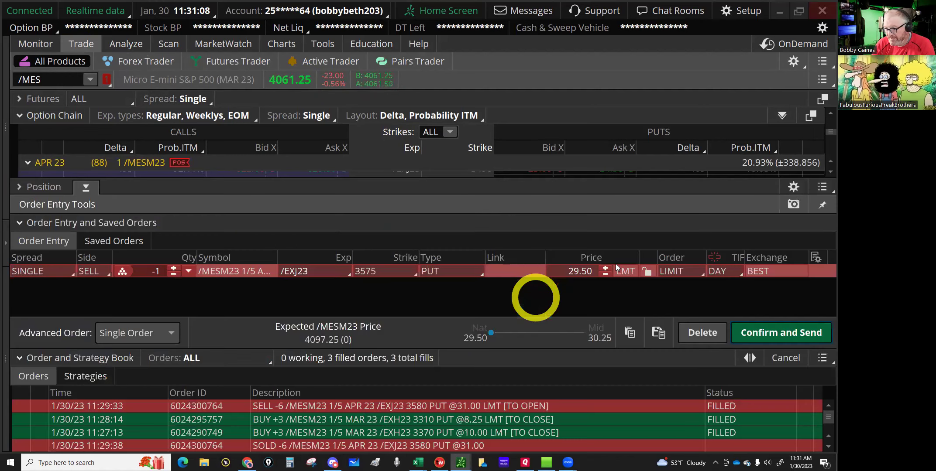
click(605, 267)
click(605, 267)
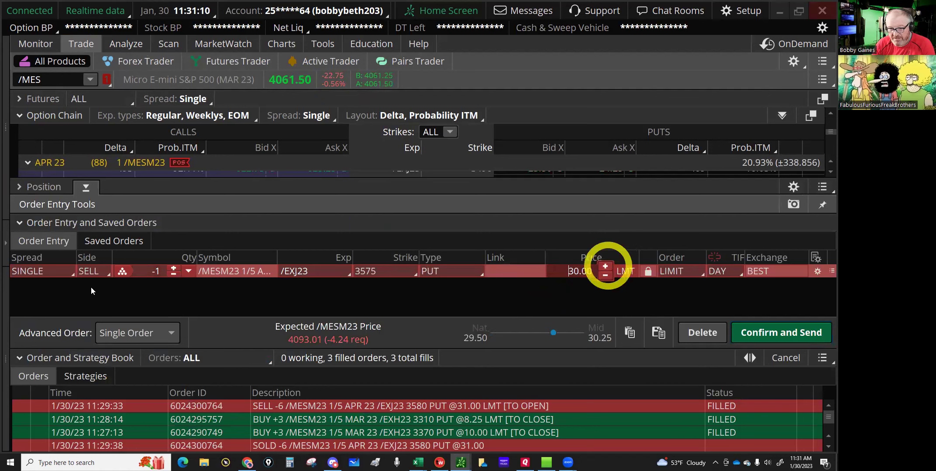
click(174, 268)
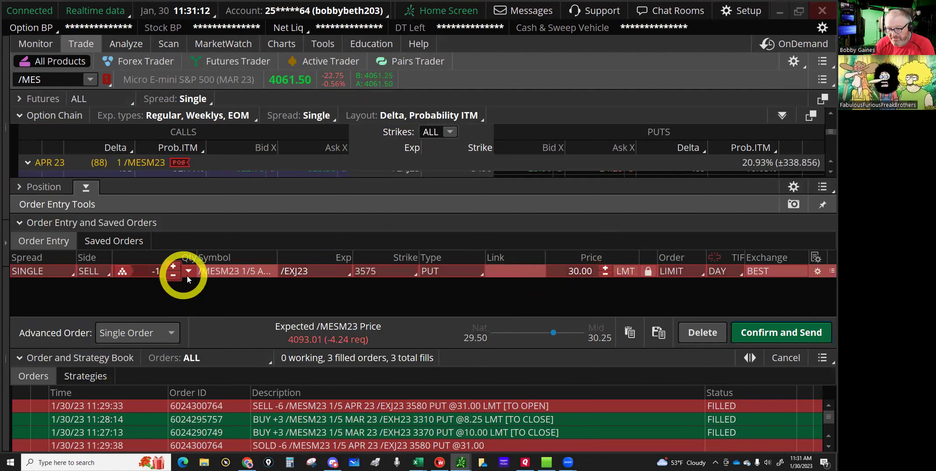
click(785, 335)
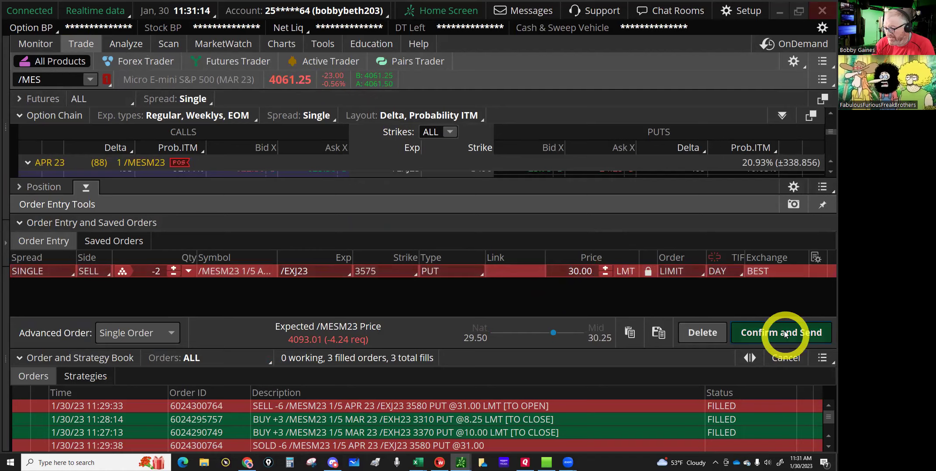
click(784, 331)
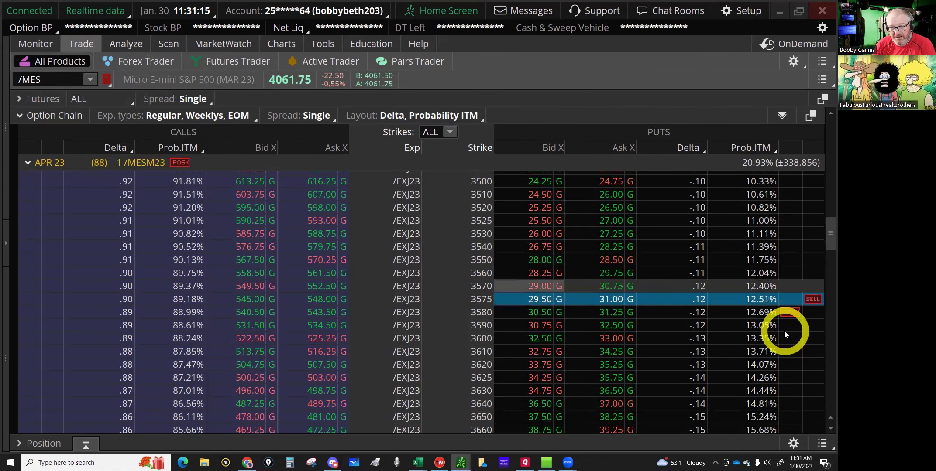
scroll(784, 332, up, 7)
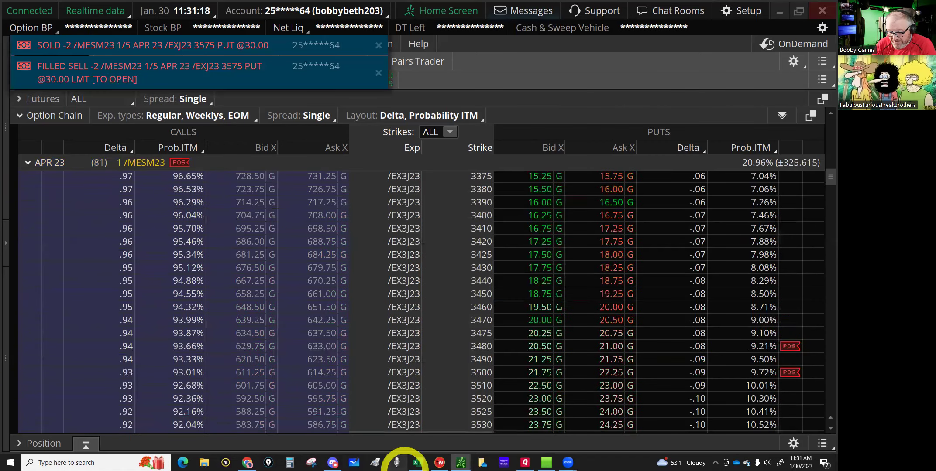
Switch to the Sweet Bobby IRA Spreadsheet and enter strike 3575 and price 30 in row 80 of the Trades sheet.
click(412, 432)
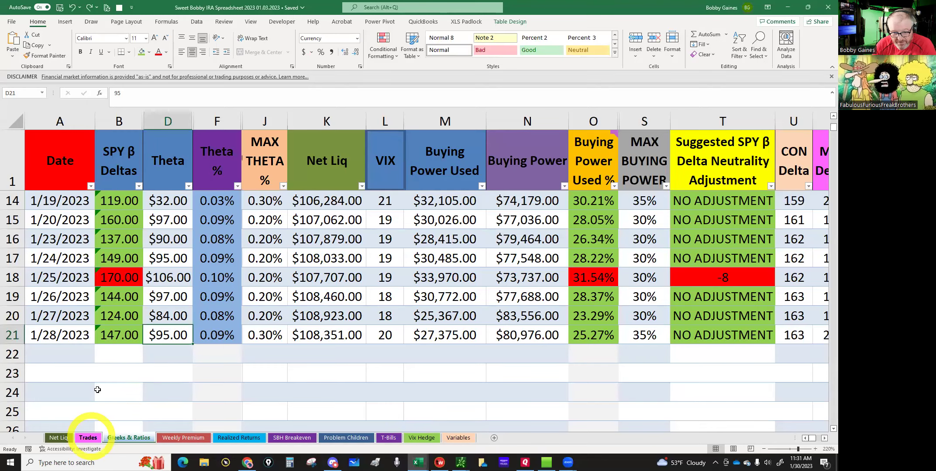
click(88, 438)
click(174, 352)
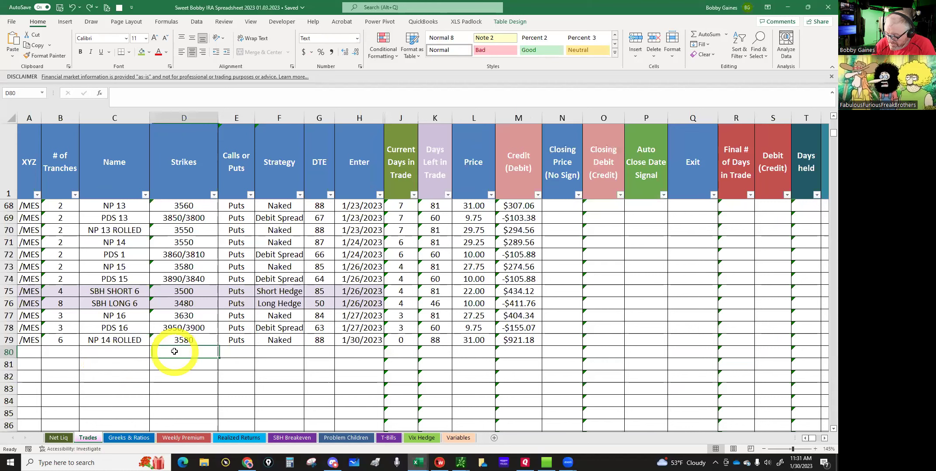
text(3575)
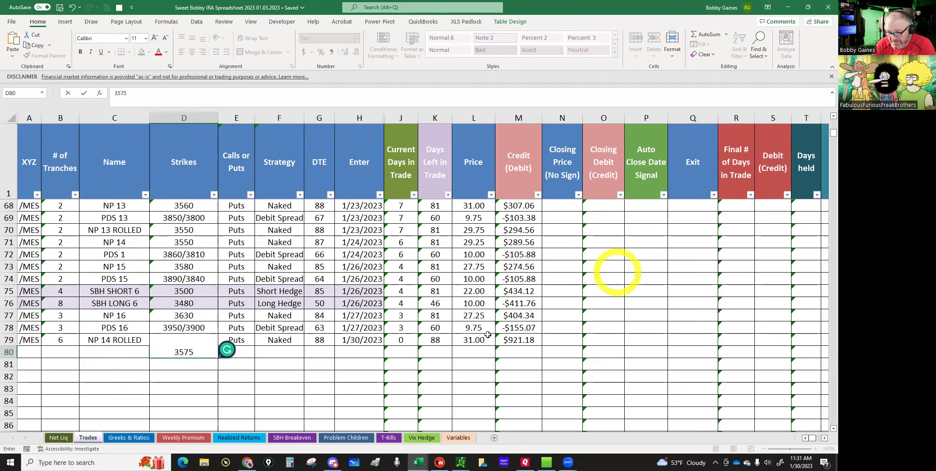
click(473, 355)
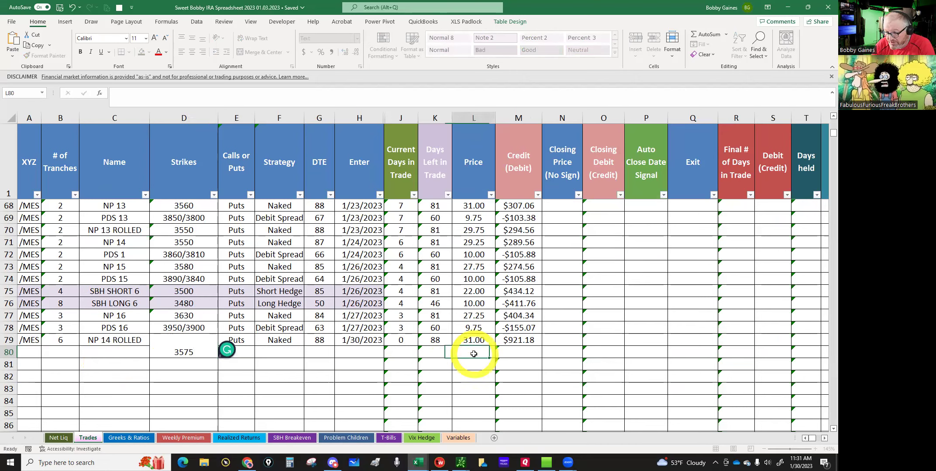
text(30)
click(471, 354)
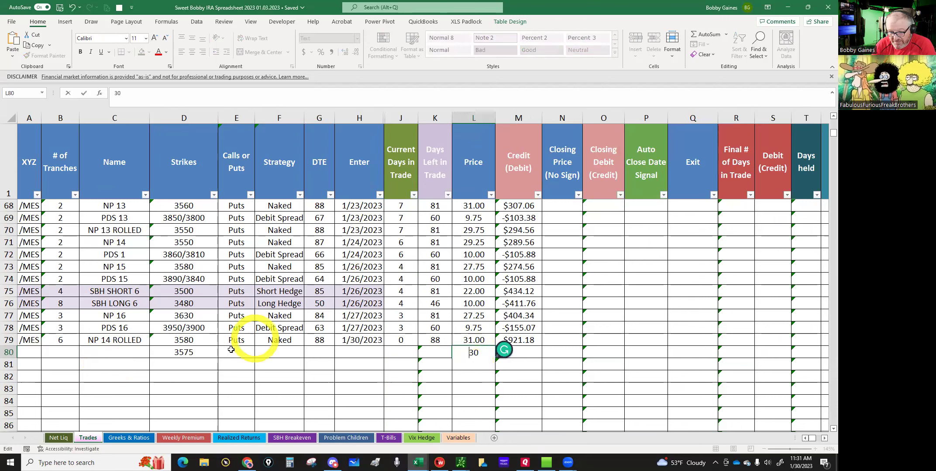
Fill row 80 with Puts, strategy Naked, a DTE of 88 and entry date 1/30/23.
click(253, 353)
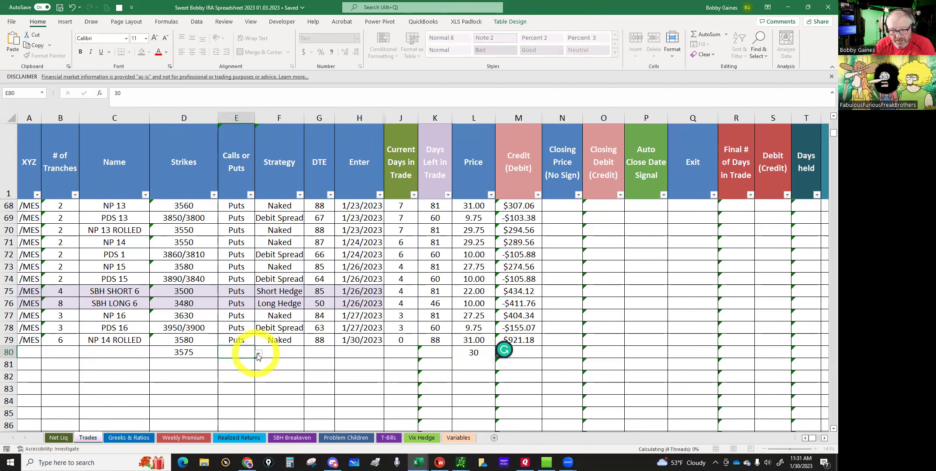
click(258, 354)
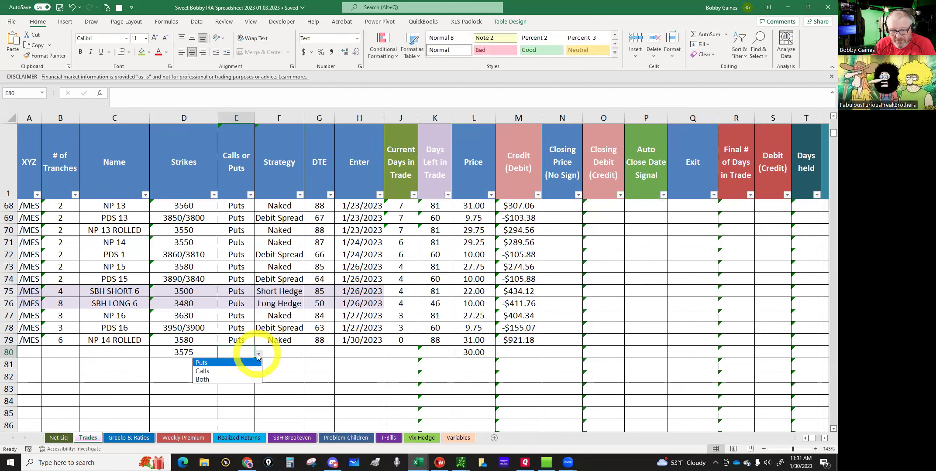
text(Puts)
click(290, 352)
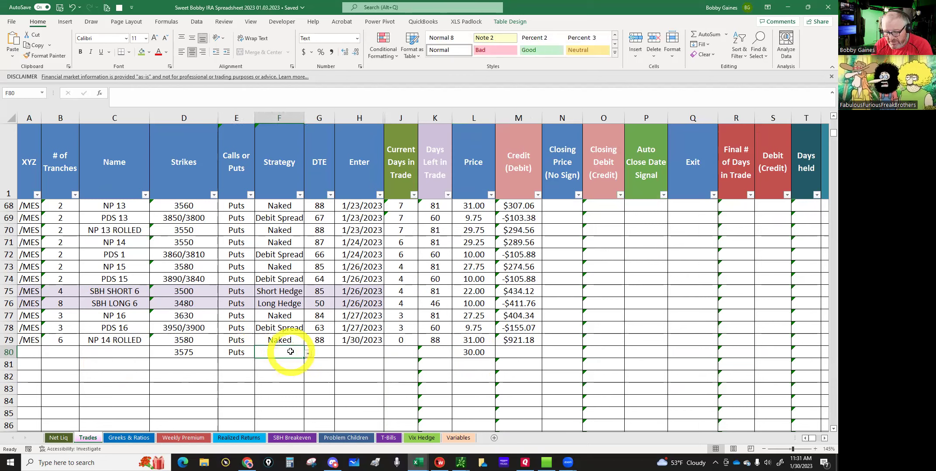
text(Naked)
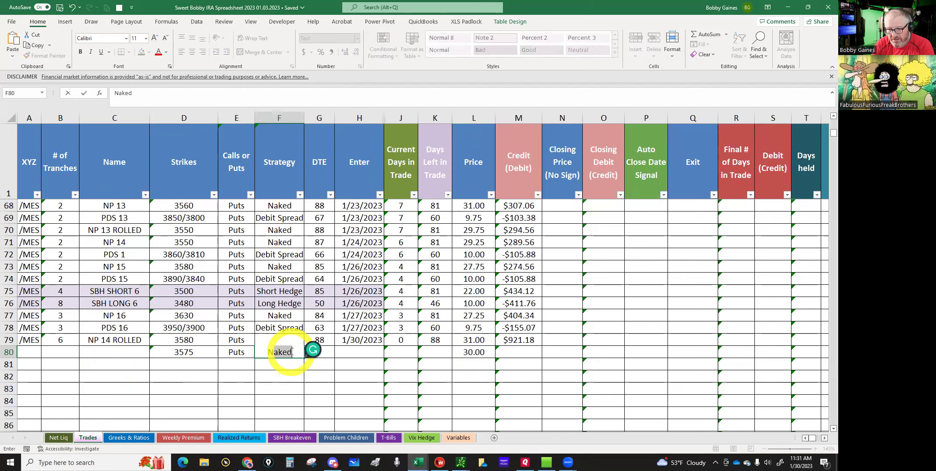
key(Tab)
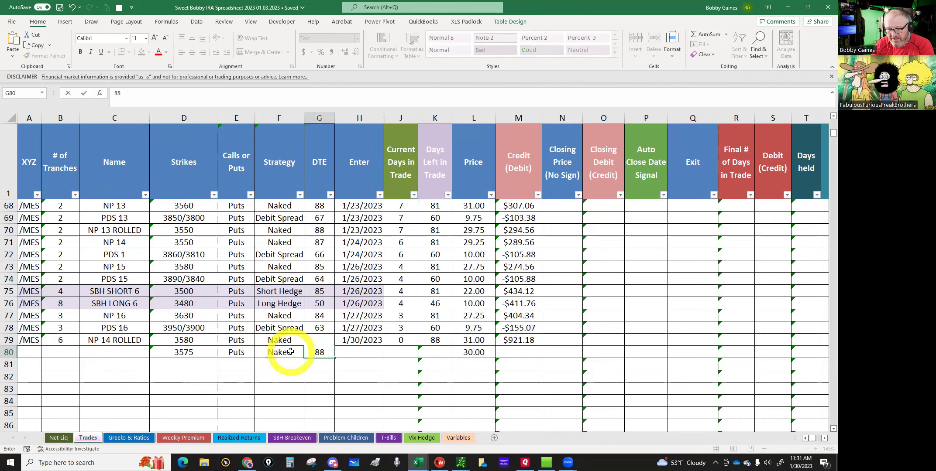
key(Tab)
text(1/30/23)
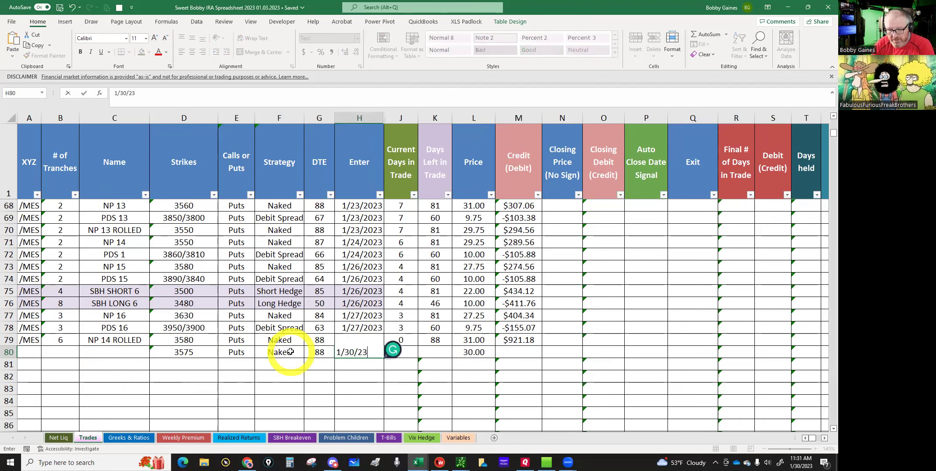
key(Tab)
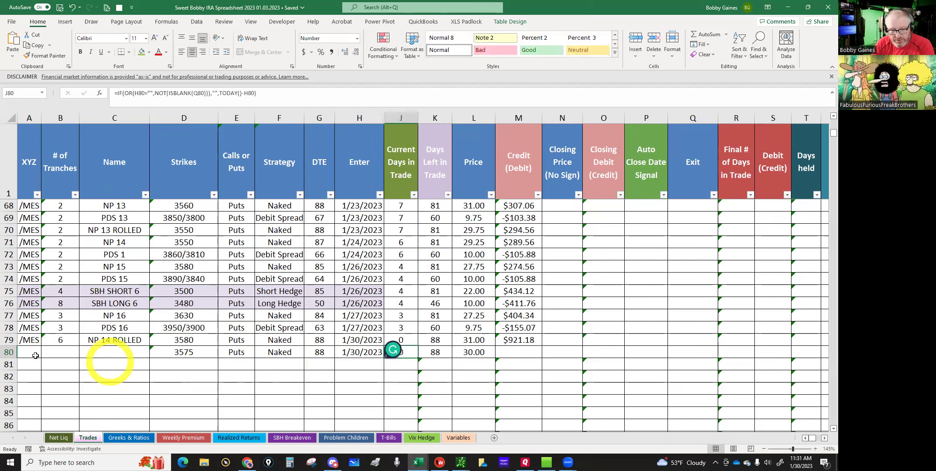
Complete row 80 with symbol /MES, 2 tranches and the name NP 17.
click(36, 356)
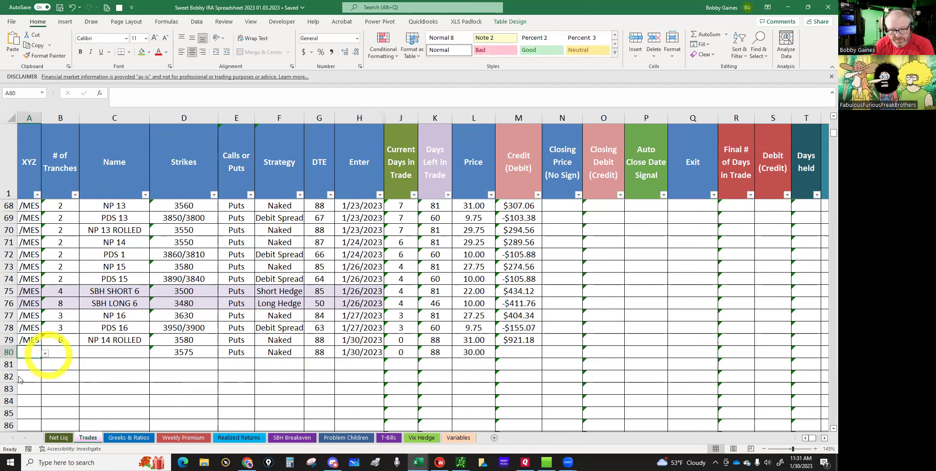
click(45, 354)
click(53, 363)
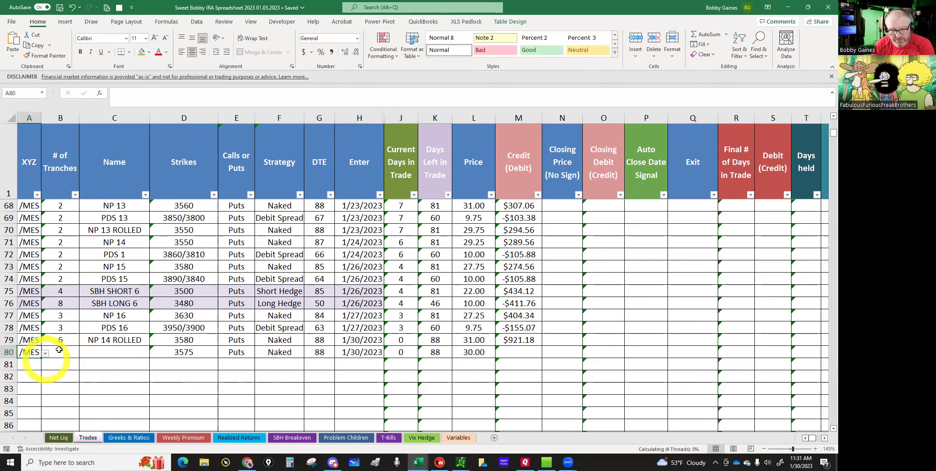
click(59, 350)
text(2)
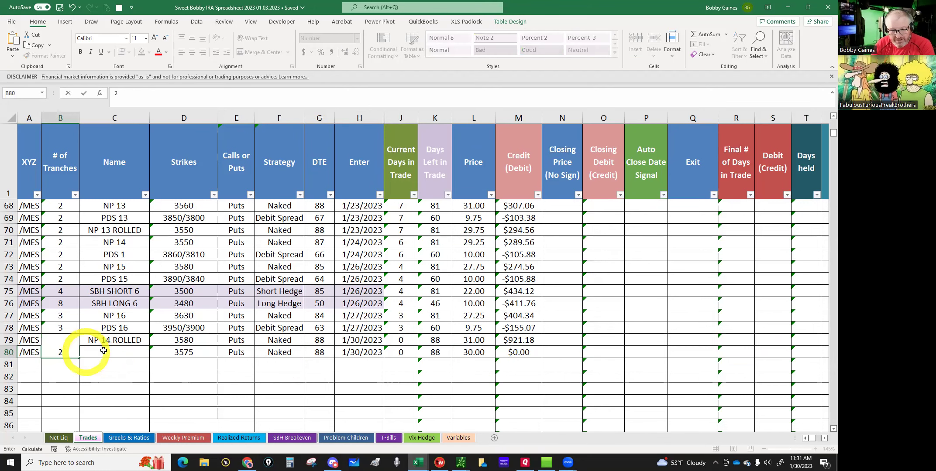
click(104, 352)
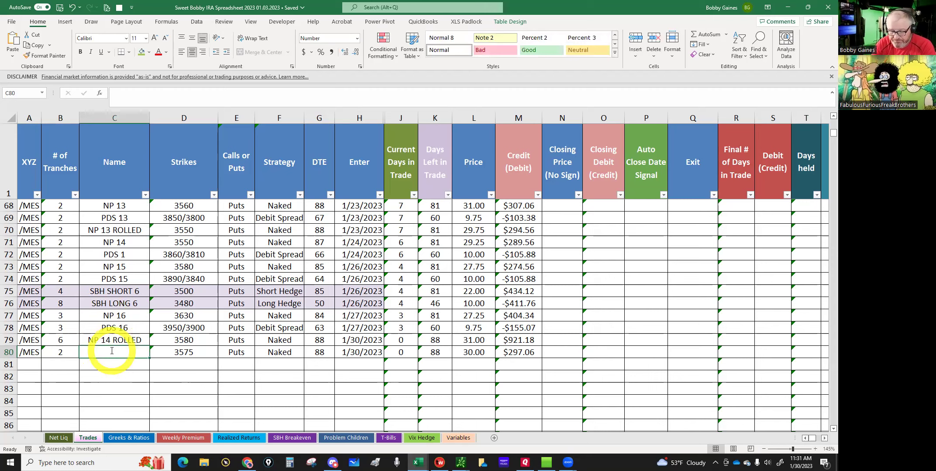
text(NP 17)
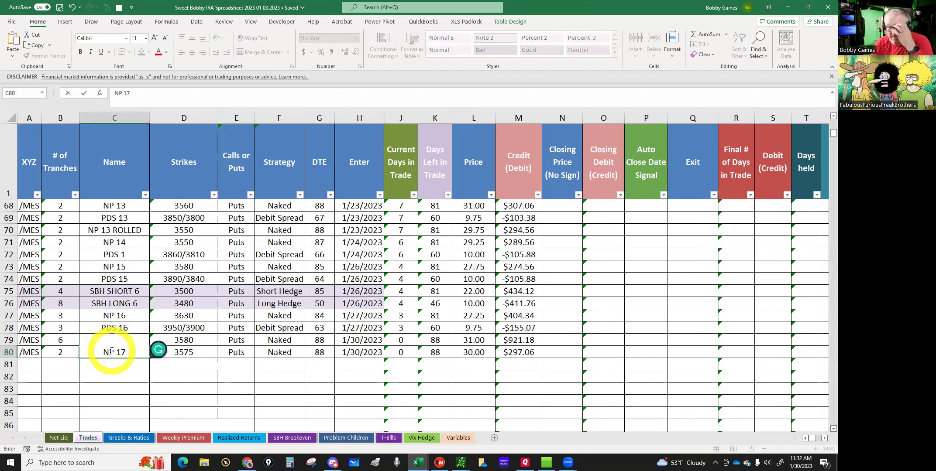
key(Return)
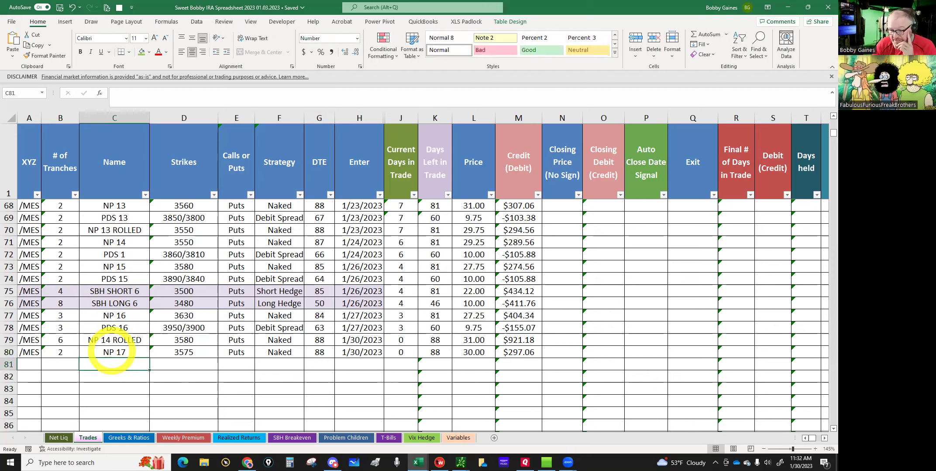
Switch back to thinkorswim and check the total theta of the /MES positions in the position statement.
mouse_move(461, 463)
click(414, 428)
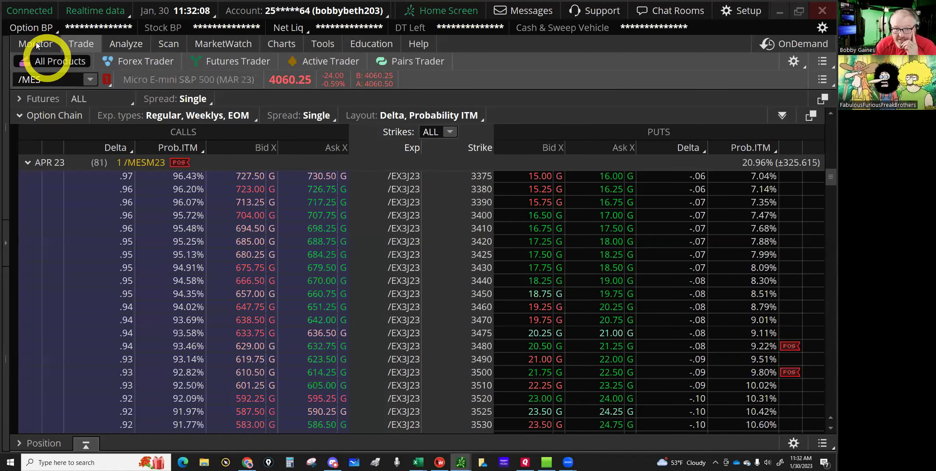
click(37, 46)
click(439, 276)
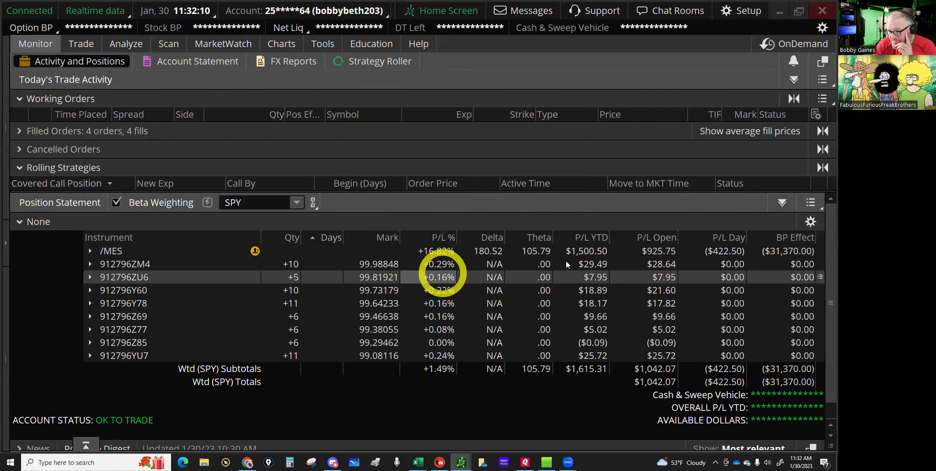
click(538, 251)
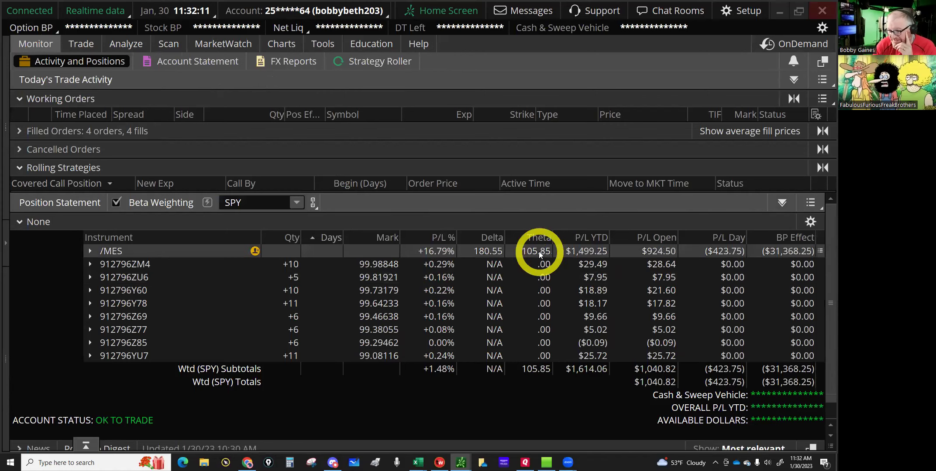
Switch to the Sweet Bobby IRA Spreadsheet, test a theta of 106 in the 1/28/2023 row of Greeks & Ratios, and undo it.
click(455, 418)
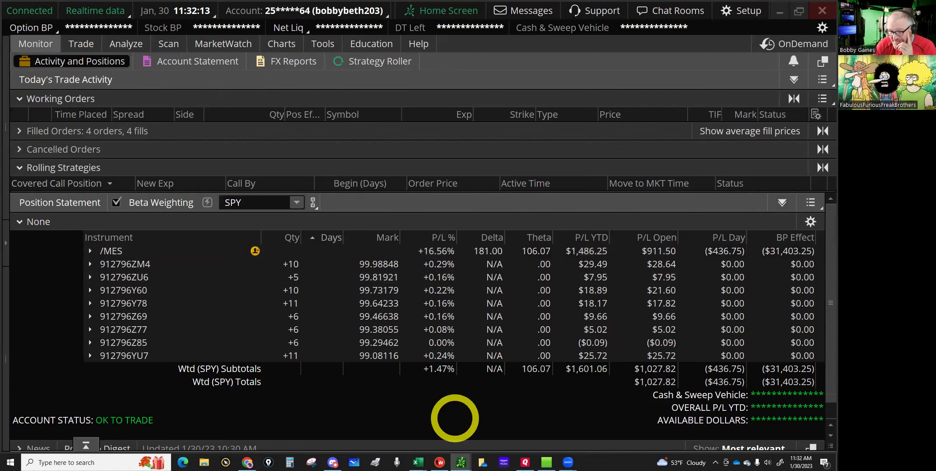
mouse_move(418, 461)
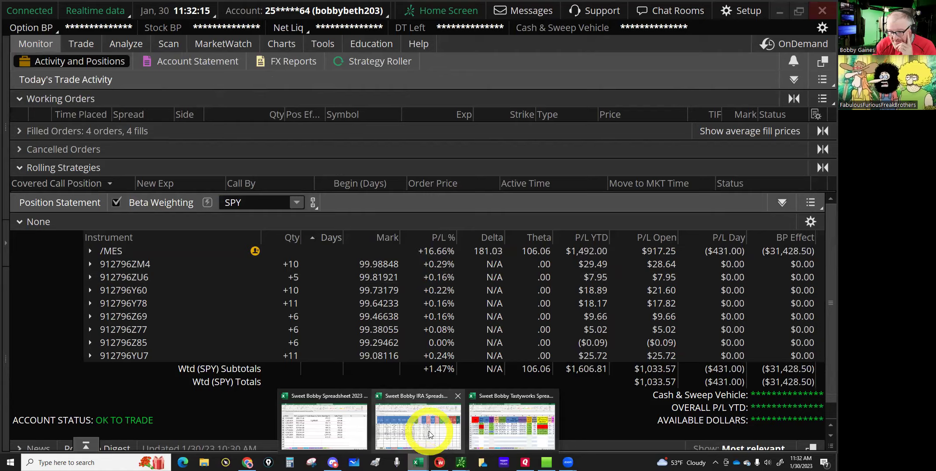
click(429, 434)
click(134, 361)
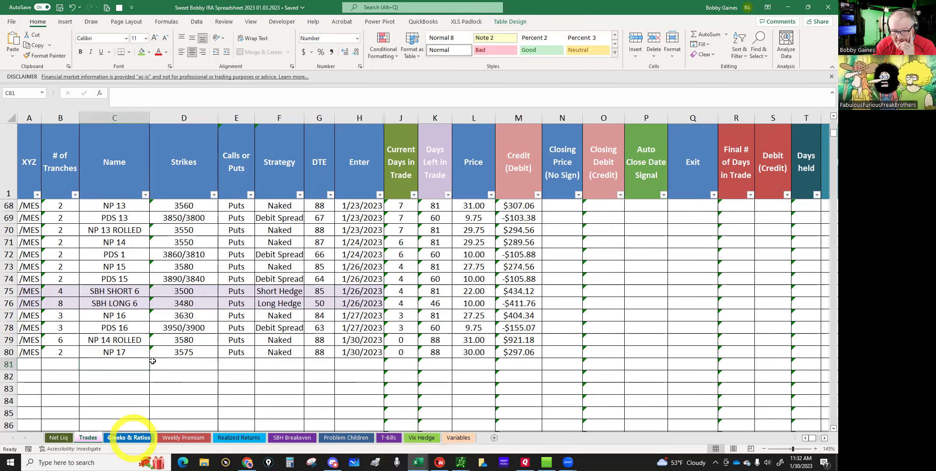
click(134, 438)
click(161, 335)
text(1)
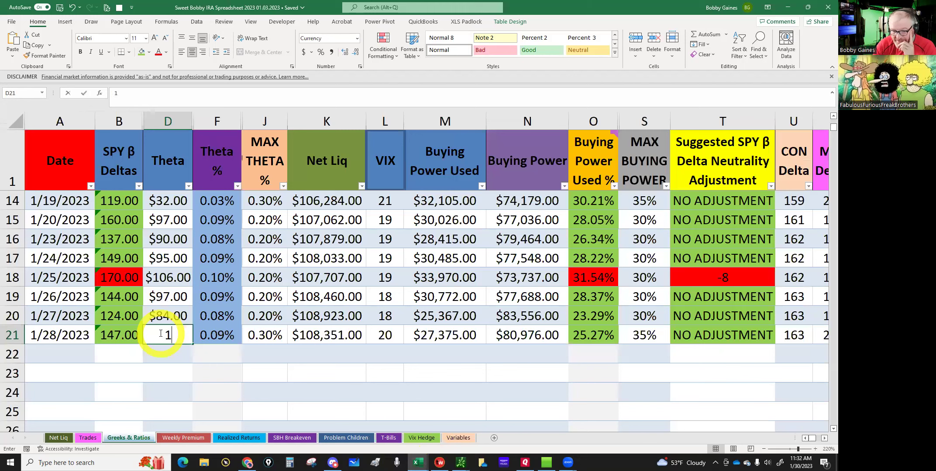
text(06)
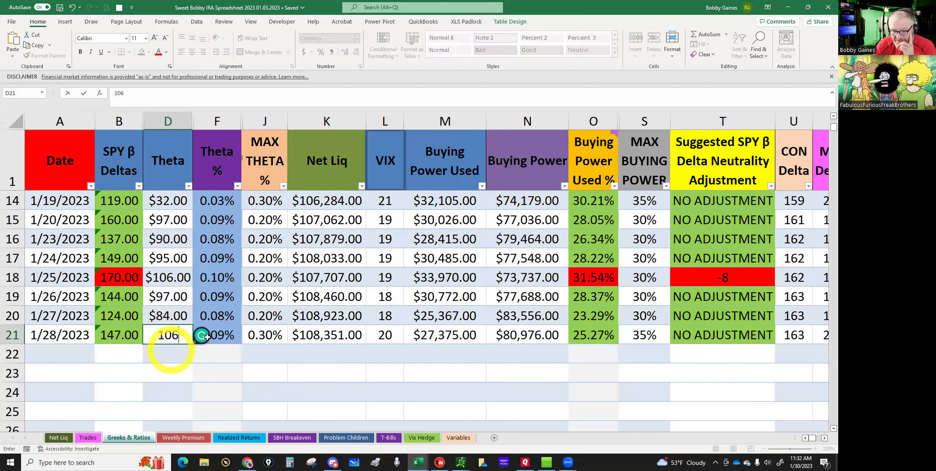
key(Return)
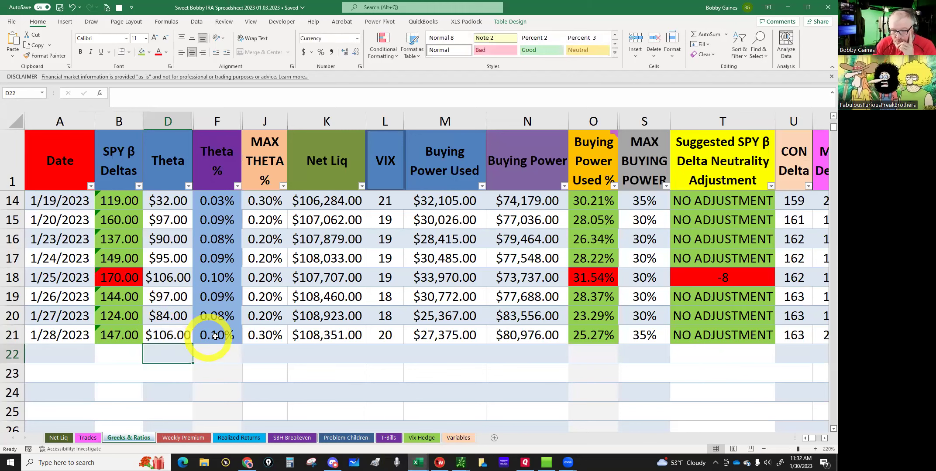
click(171, 334)
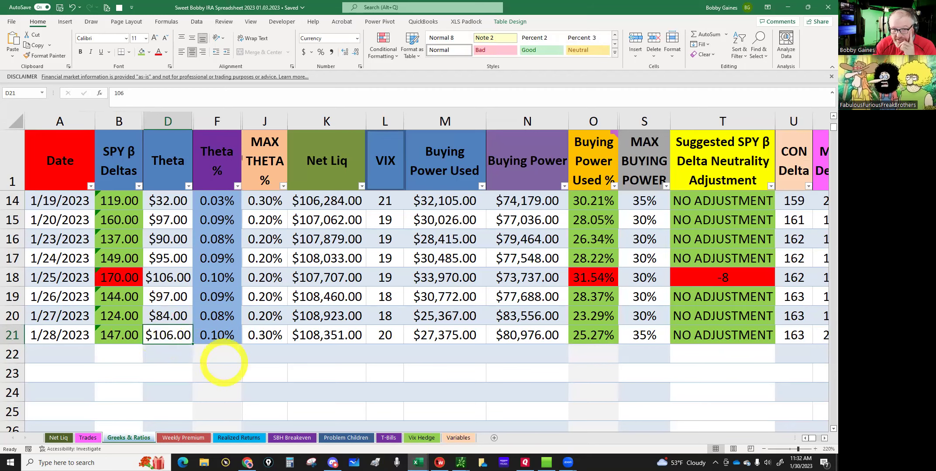
click(72, 7)
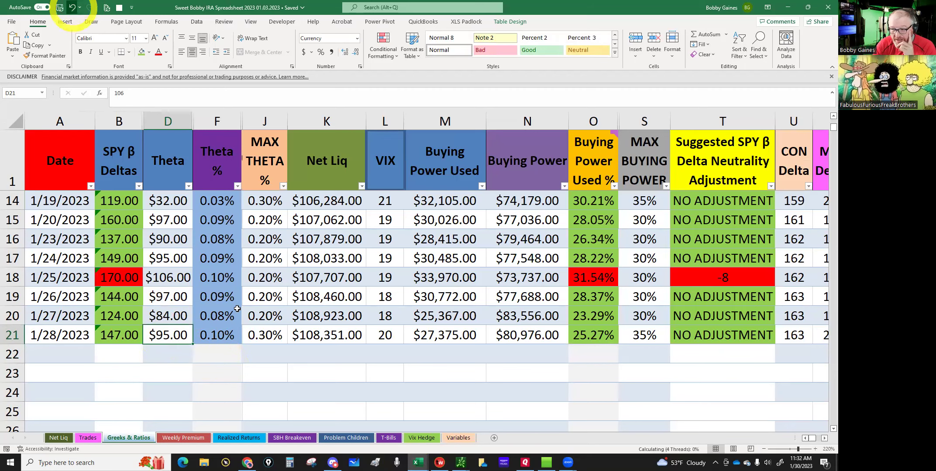
Return to the Trades sheet and review the older /MES trades logged above the latest entries.
scroll(236, 308, up, 4)
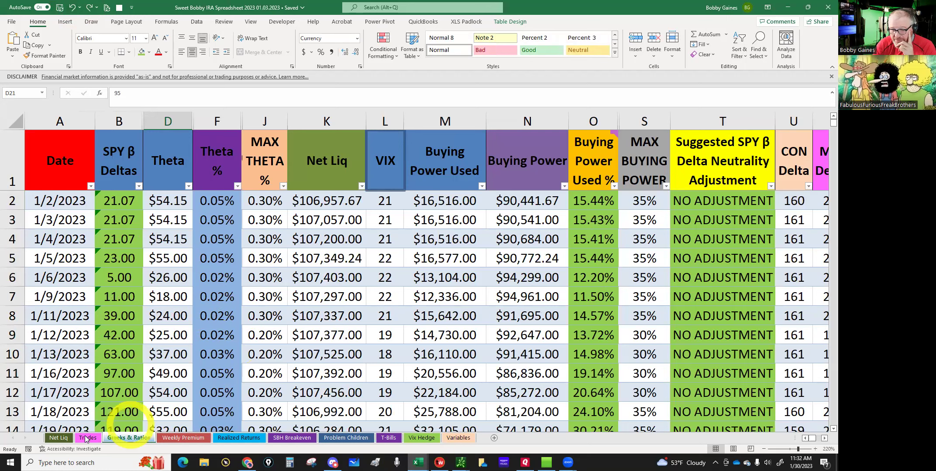
key(ctrl+Page_Down)
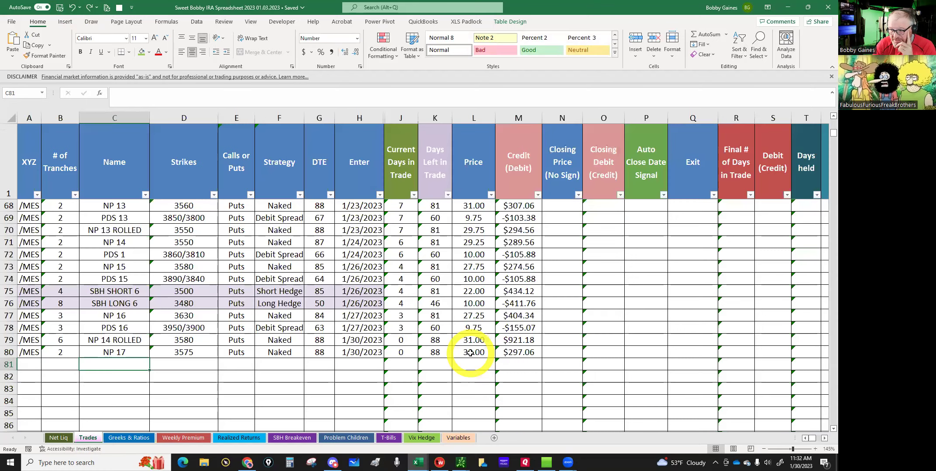
scroll(470, 353, up, 12)
scroll(470, 353, up, 7)
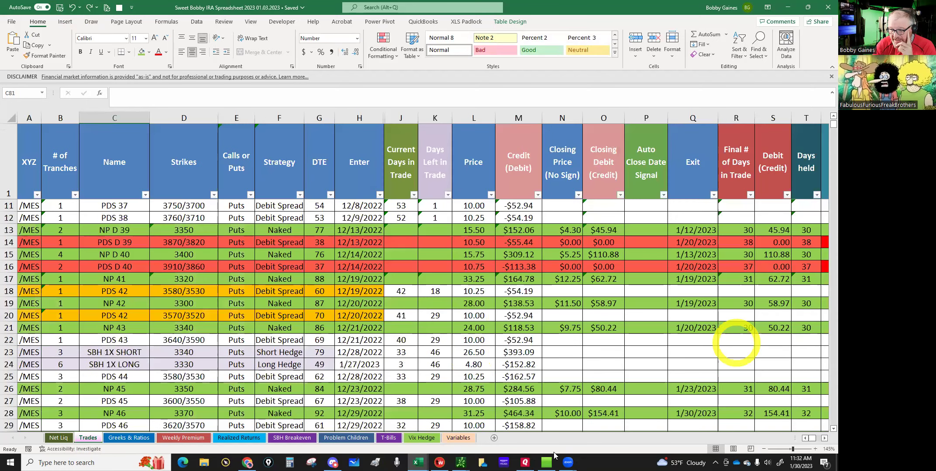
Switch to thinkorswim, show actual positions without simulations in the /MES risk profile, and inspect the projected loss at price 3248.
mouse_move(460, 463)
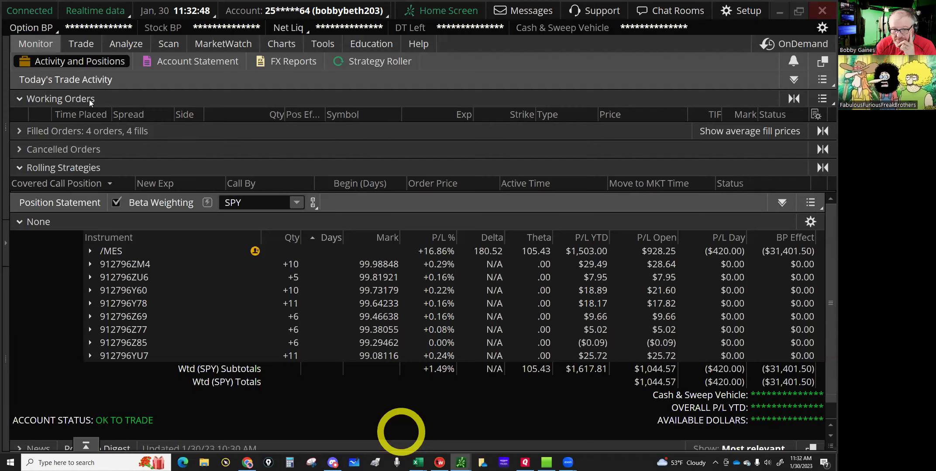
click(401, 433)
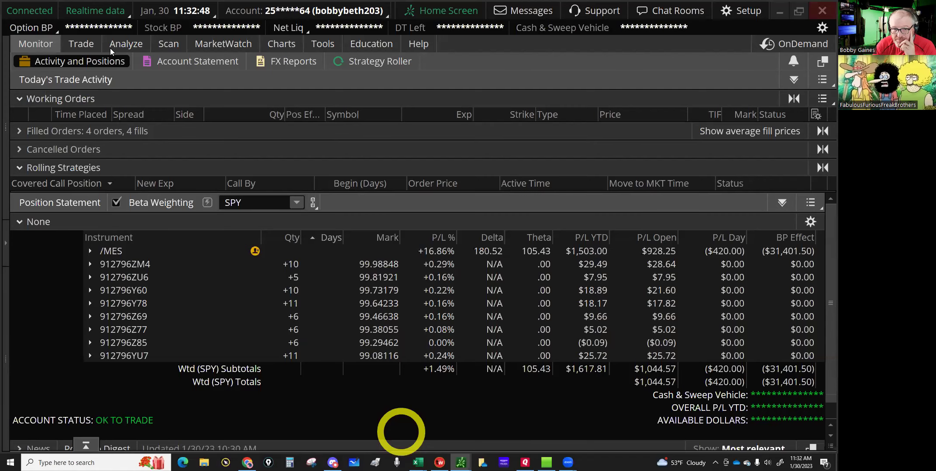
click(110, 52)
click(132, 44)
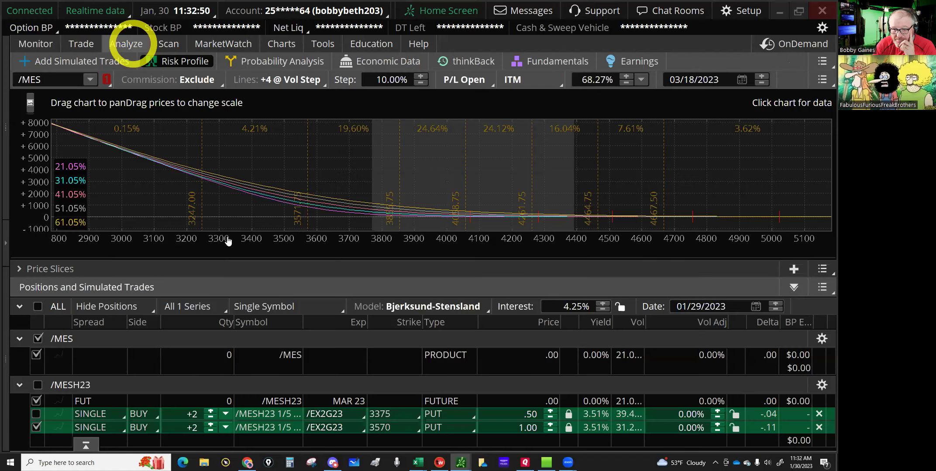
click(169, 307)
click(122, 311)
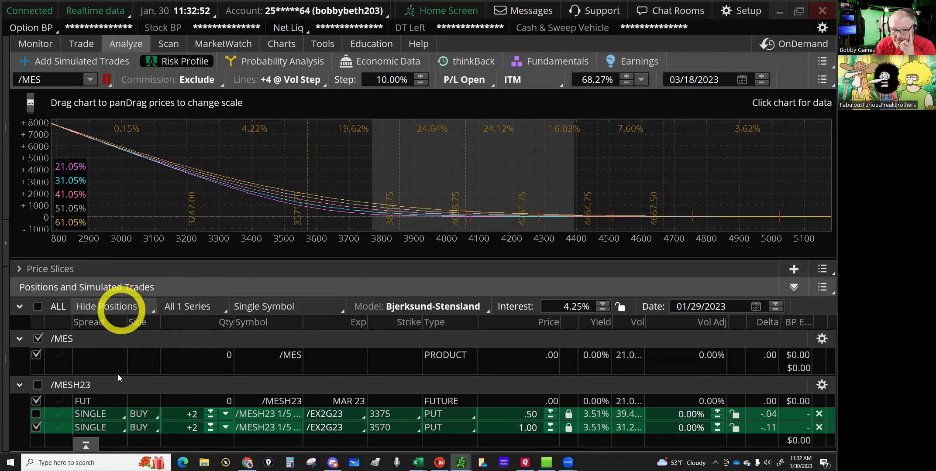
click(118, 372)
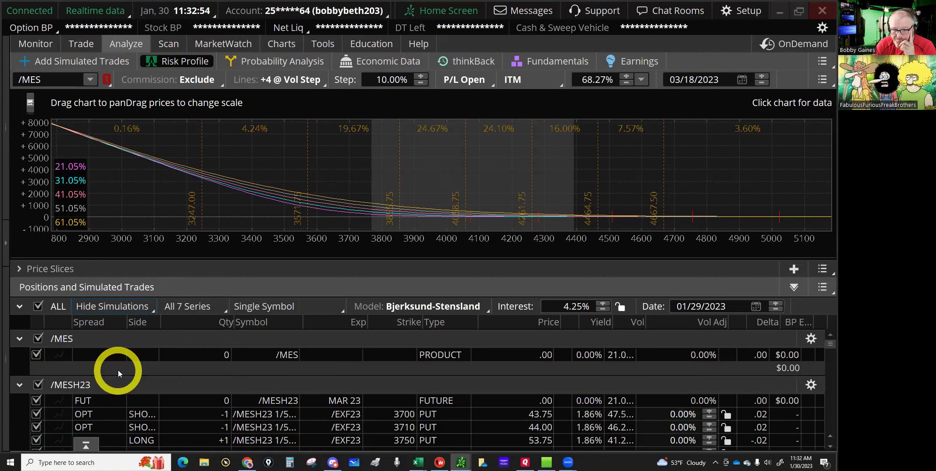
click(203, 200)
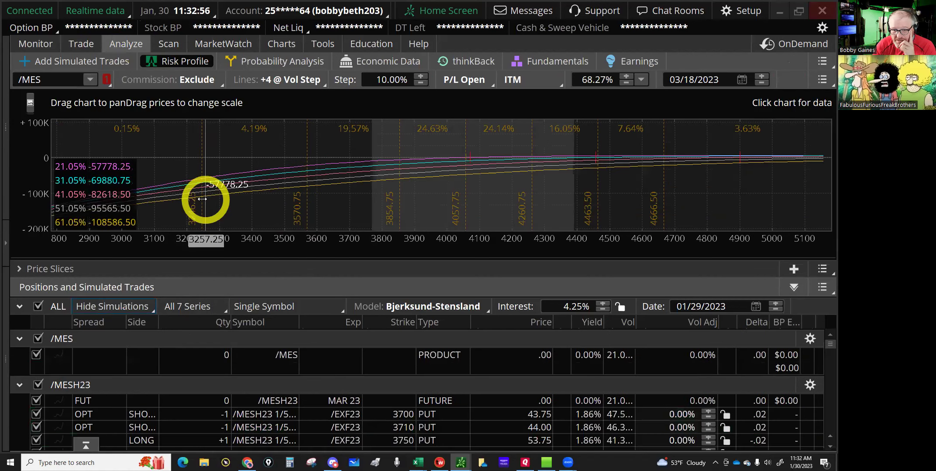
drag(202, 200, 203, 199)
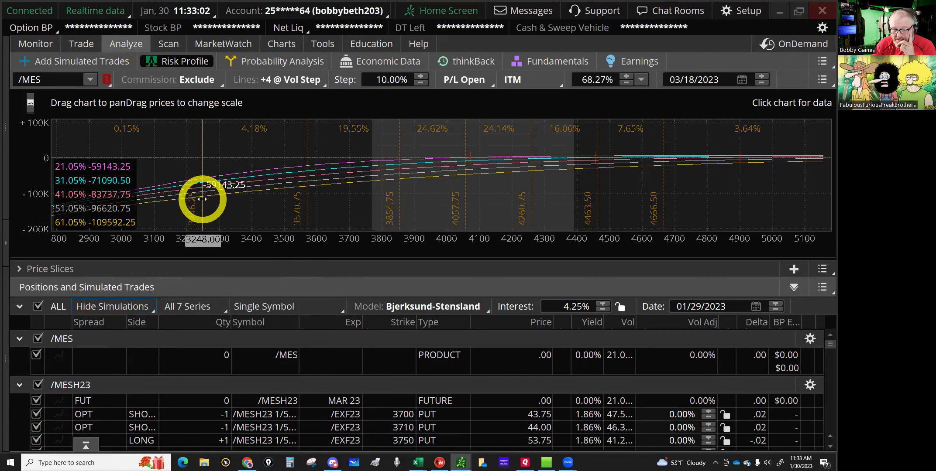
Open the 11-day FEB 23 expiration in the /MES option chain and create a buy order for the 3390 put.
click(74, 44)
click(29, 163)
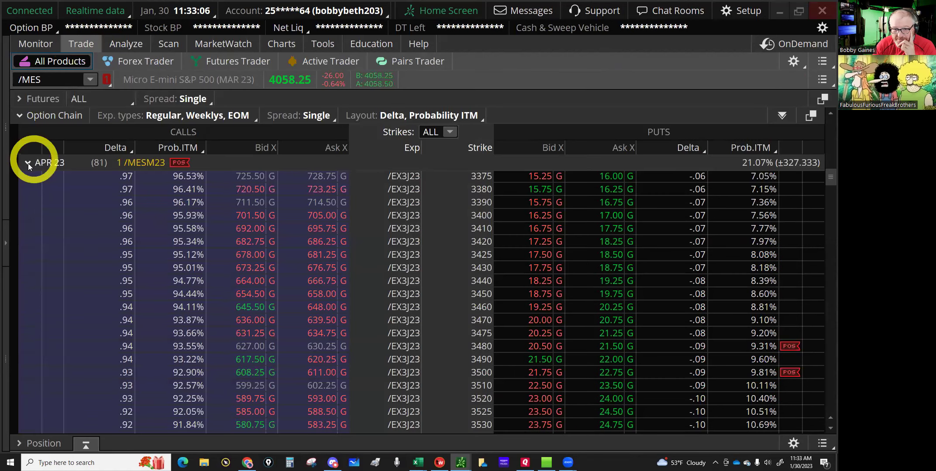
click(28, 180)
click(113, 216)
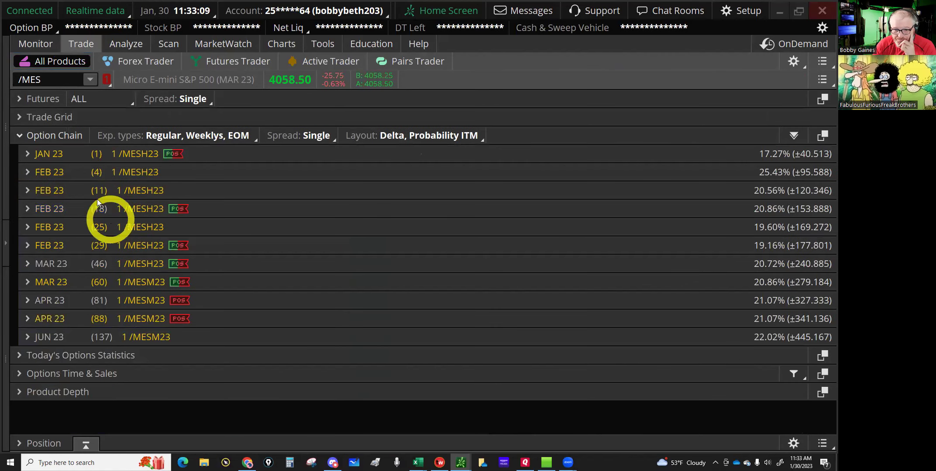
click(49, 190)
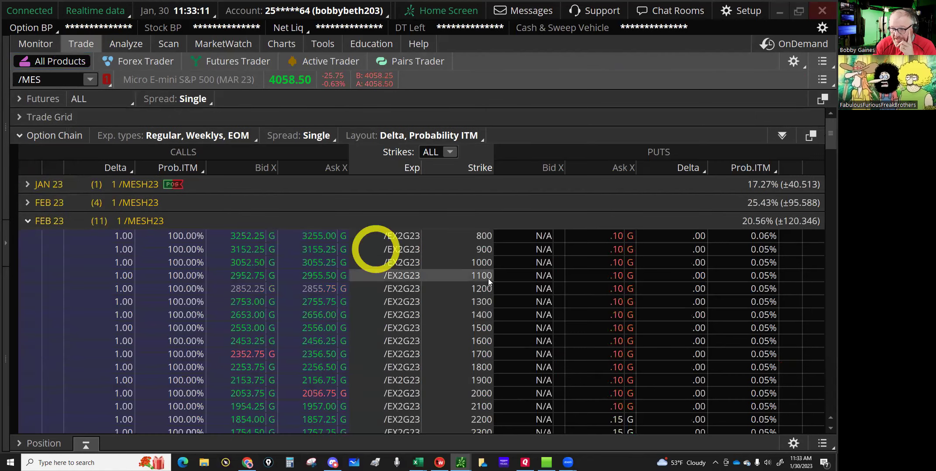
scroll(489, 281, down, 15)
scroll(497, 301, down, 10)
scroll(496, 301, up, 1)
click(615, 262)
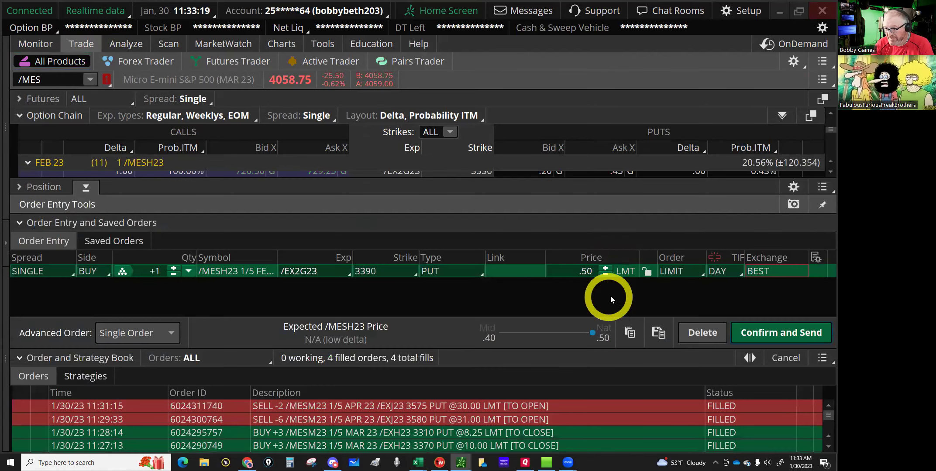
Set the 3390 put order's limit price to .40 and its quantity to +12.
click(606, 276)
click(607, 276)
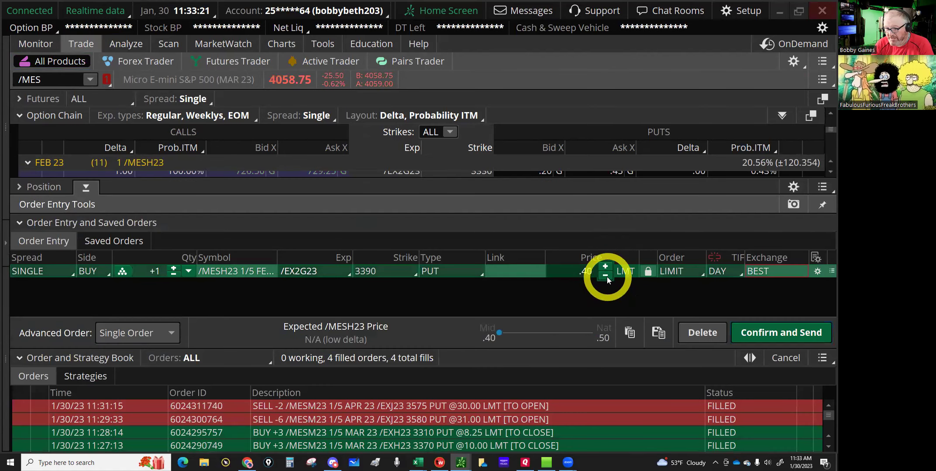
click(174, 267)
click(174, 267)
click(174, 268)
click(173, 267)
click(174, 267)
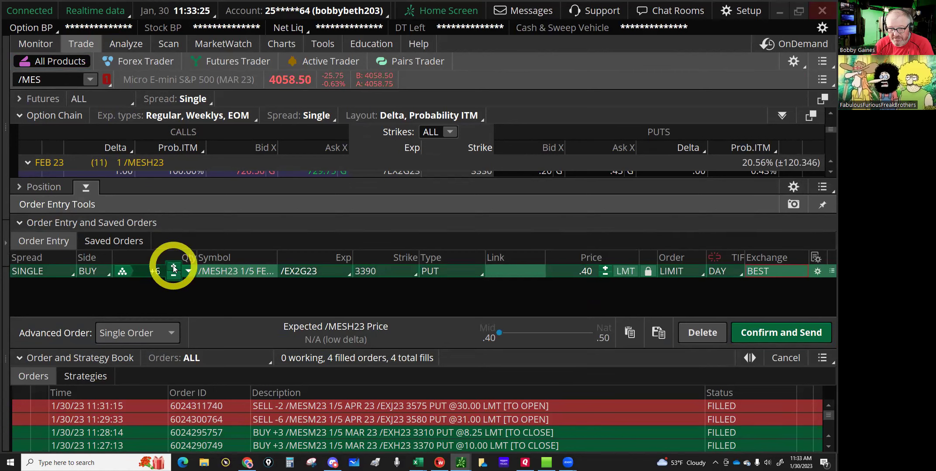
click(174, 267)
click(174, 267)
click(174, 267)
click(174, 267)
click(174, 267)
click(174, 267)
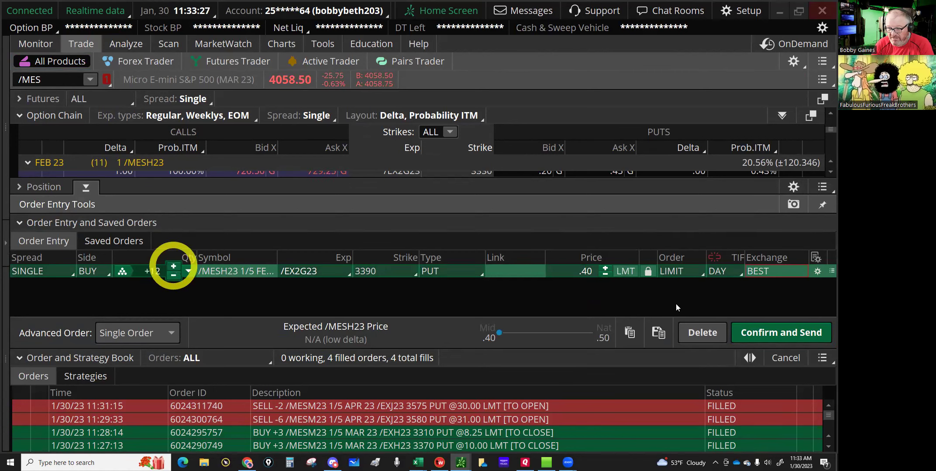
Review the 3390 put order's cost confirmation without sending it, and add the order to the risk analysis as a simulated trade.
click(755, 324)
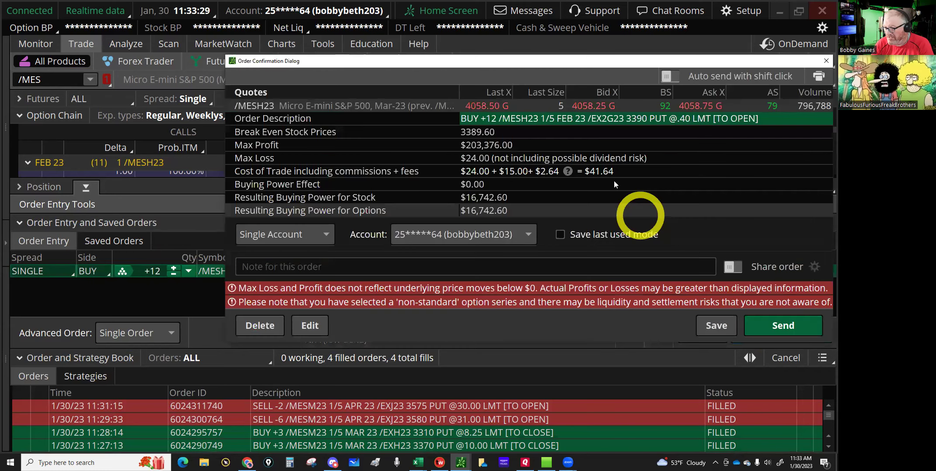
click(825, 62)
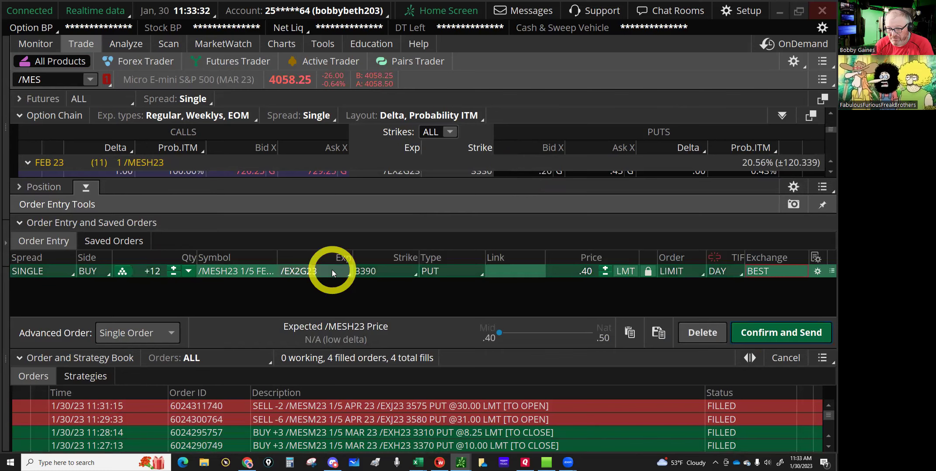
right_click(332, 271)
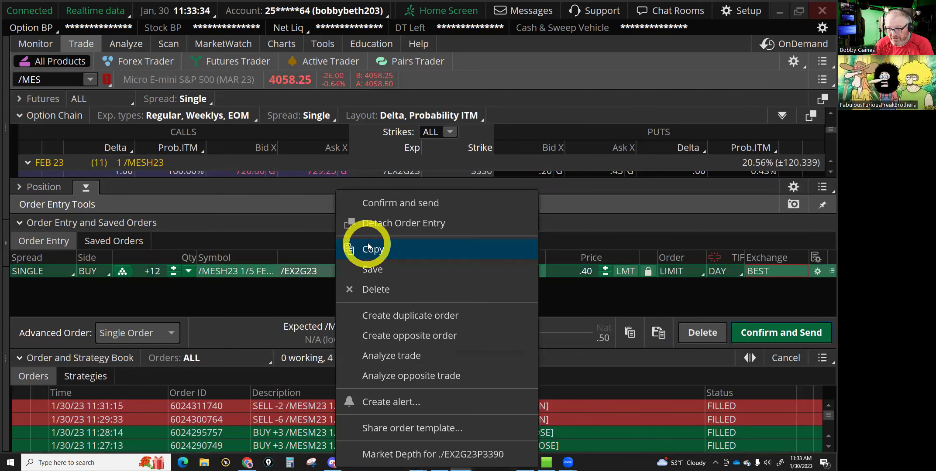
click(383, 357)
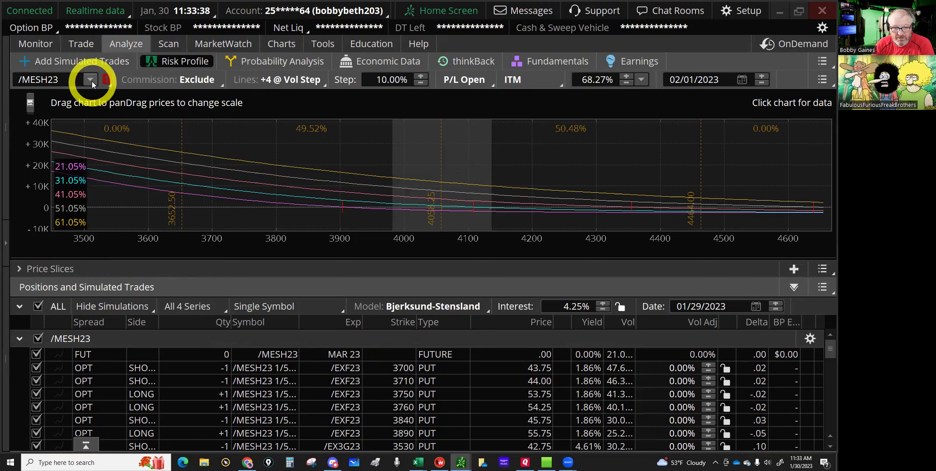
Set the risk profile's symbol to /MES and hide the actual positions so only simulated trades are listed.
click(39, 147)
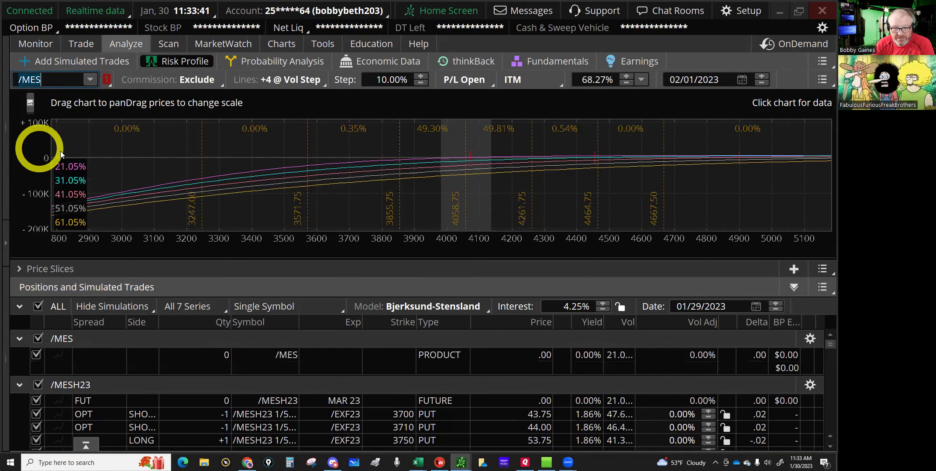
click(113, 259)
click(127, 321)
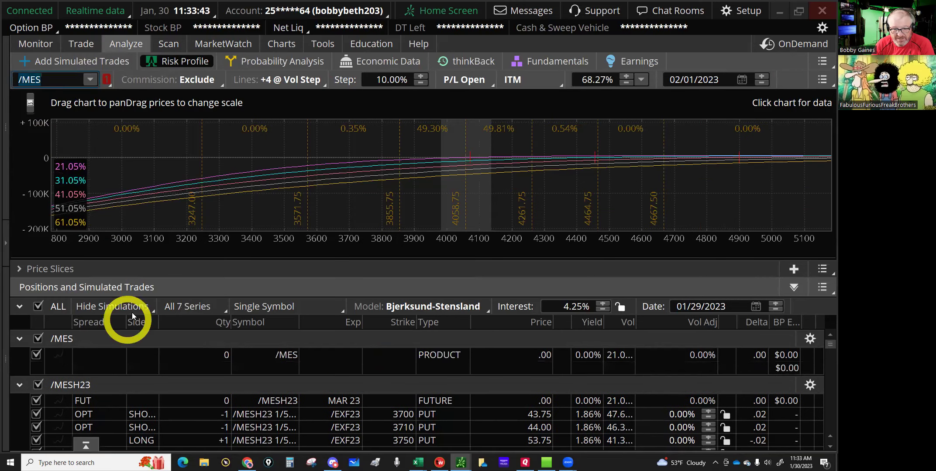
click(105, 350)
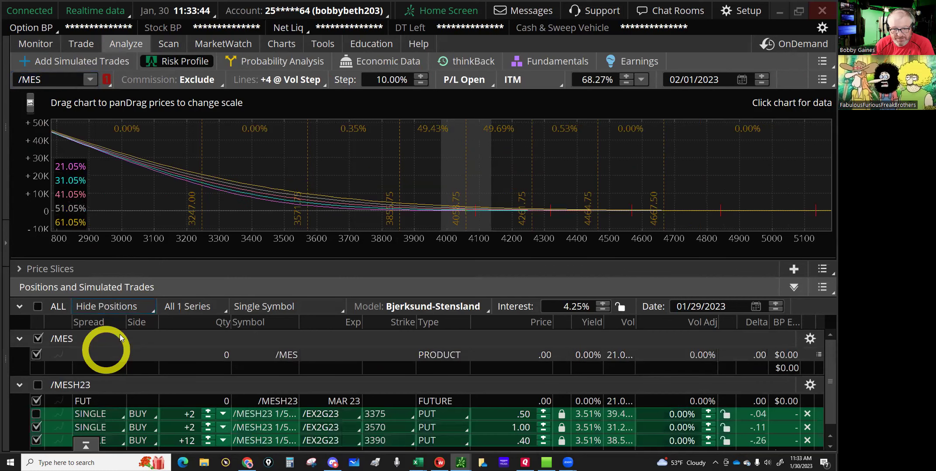
Delete the simulated 3375 and 3570 puts, keeping only the +12 3390 put selected in the analysis.
click(798, 445)
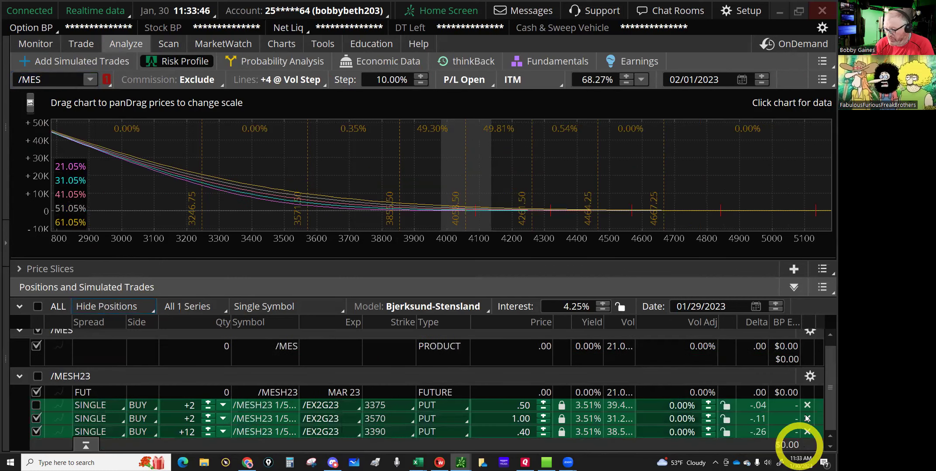
click(808, 407)
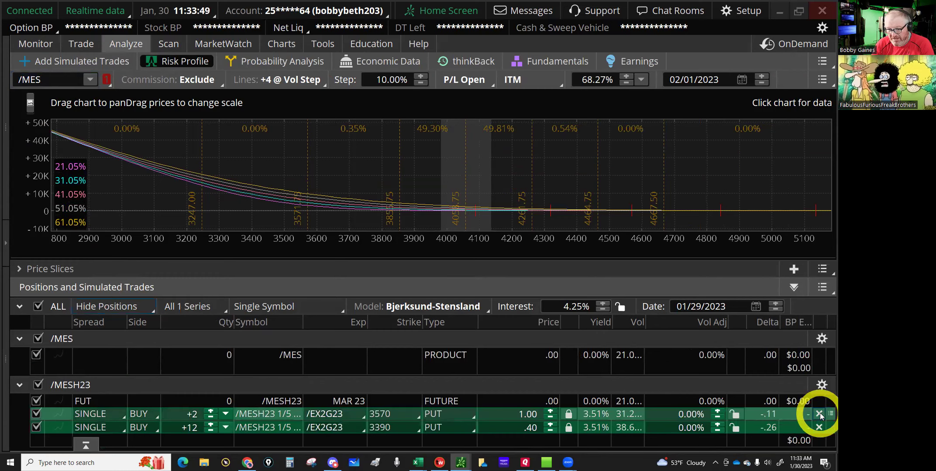
click(13, 290)
click(32, 414)
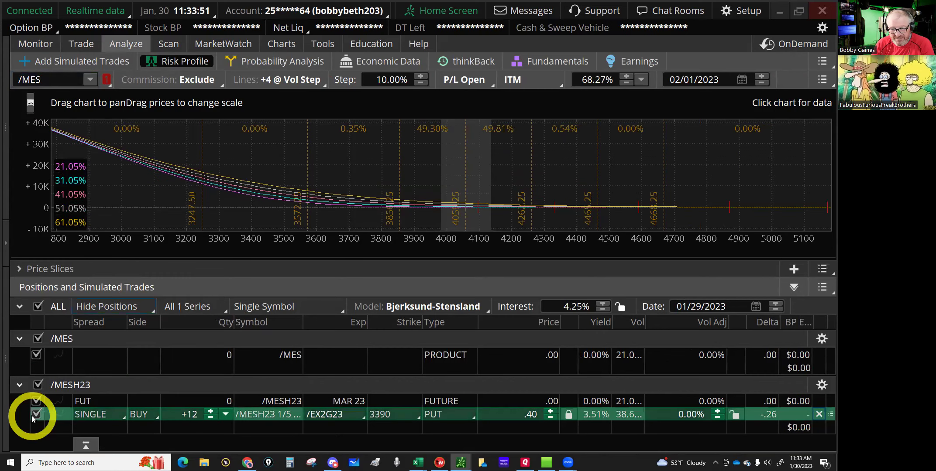
click(201, 418)
click(181, 324)
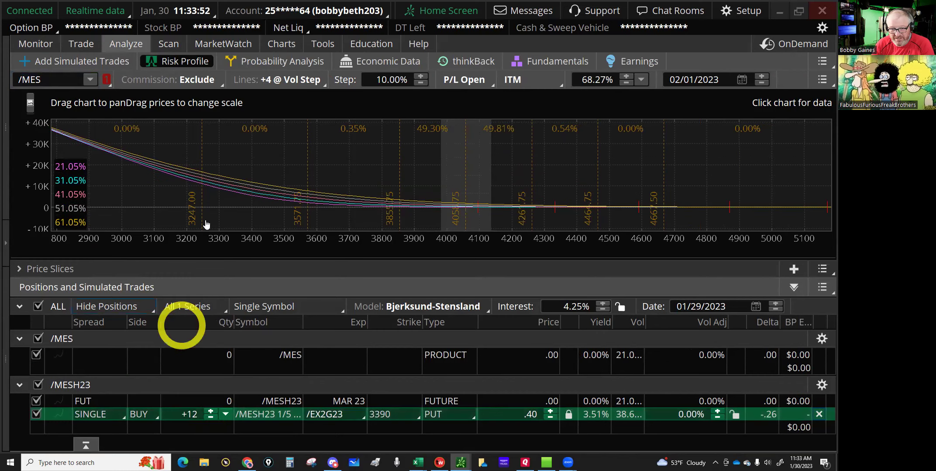
click(201, 216)
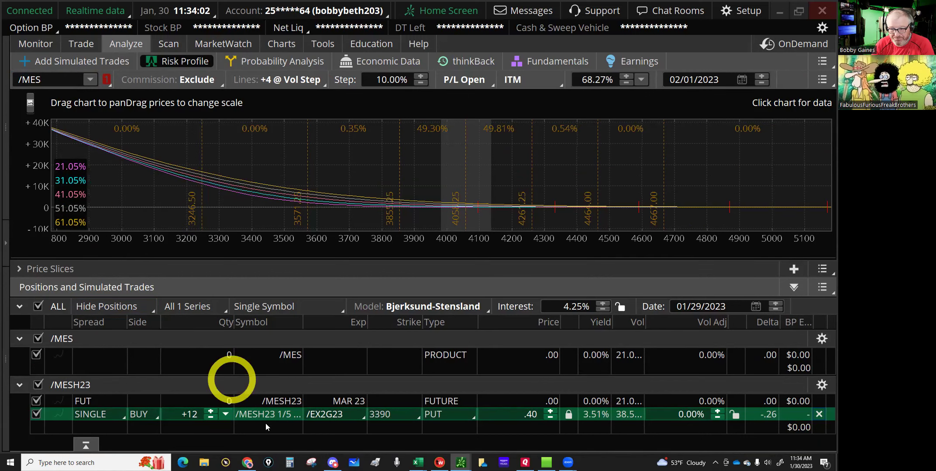
Confirm the simulated +12 3390 put trade at a .40 limit and send it as a live order.
click(449, 408)
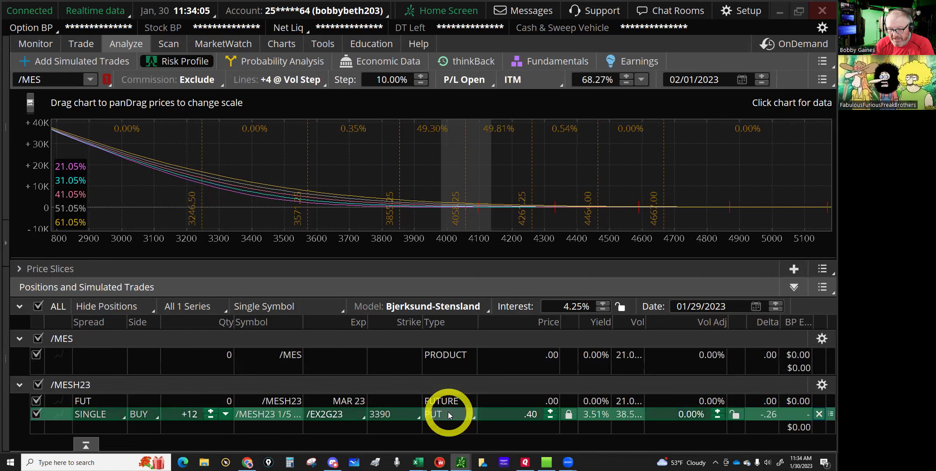
right_click(448, 415)
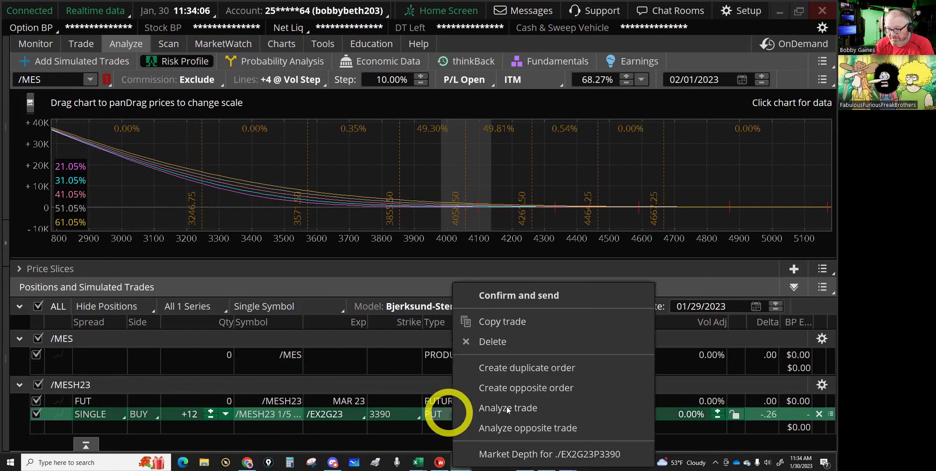
click(516, 296)
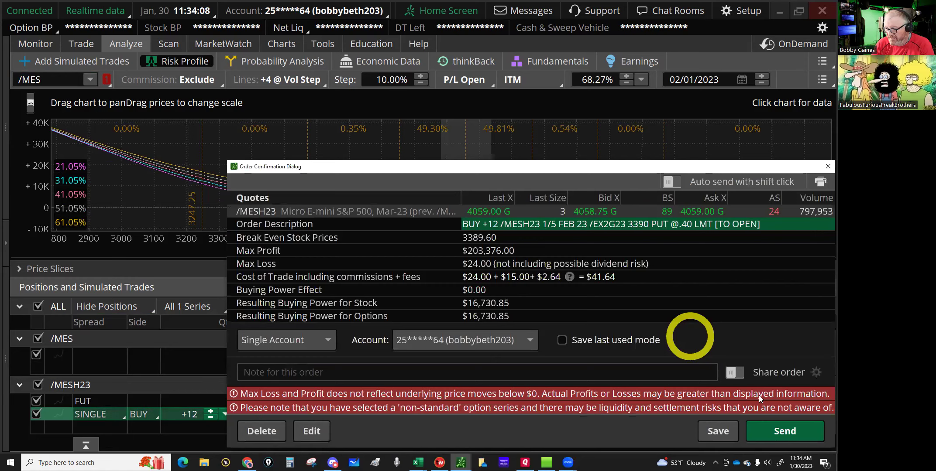
click(779, 435)
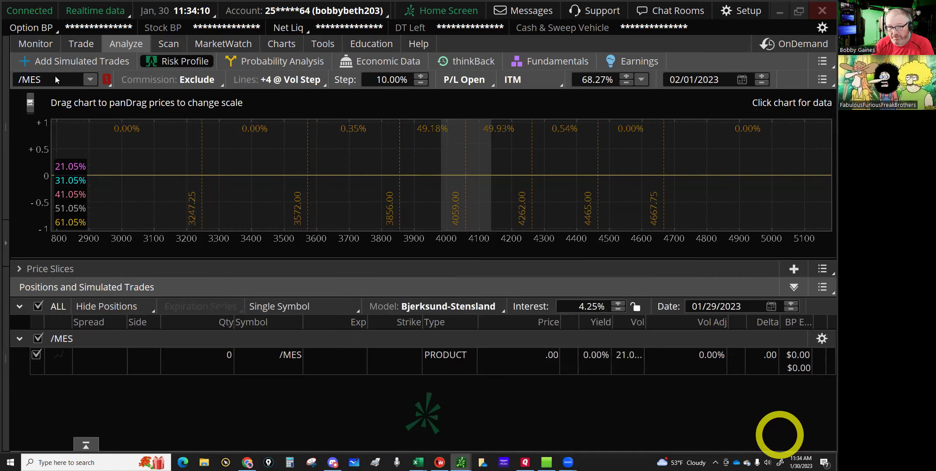
Cancel and replace the working 3390 put order with a limit price of .45, and send it.
click(35, 44)
right_click(245, 127)
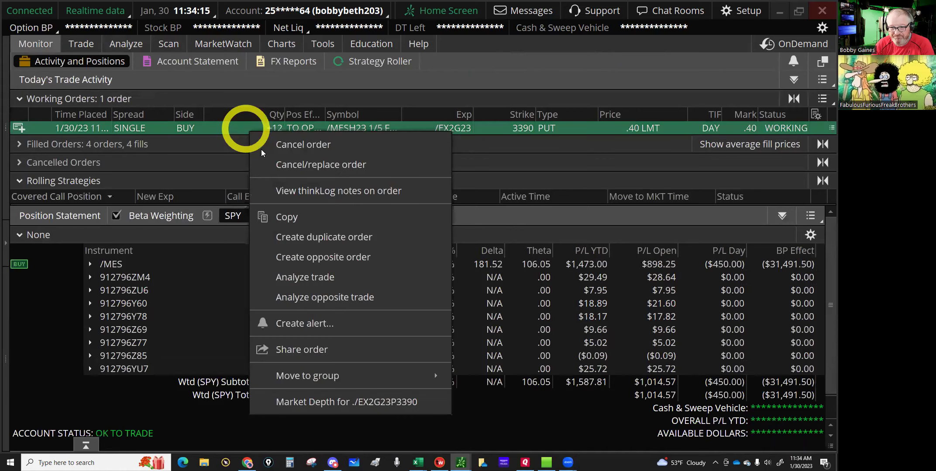
click(299, 164)
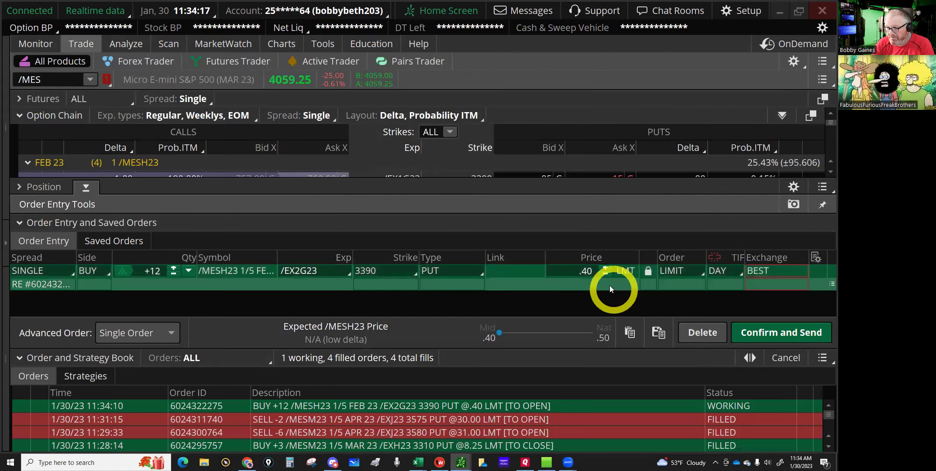
click(606, 268)
click(769, 333)
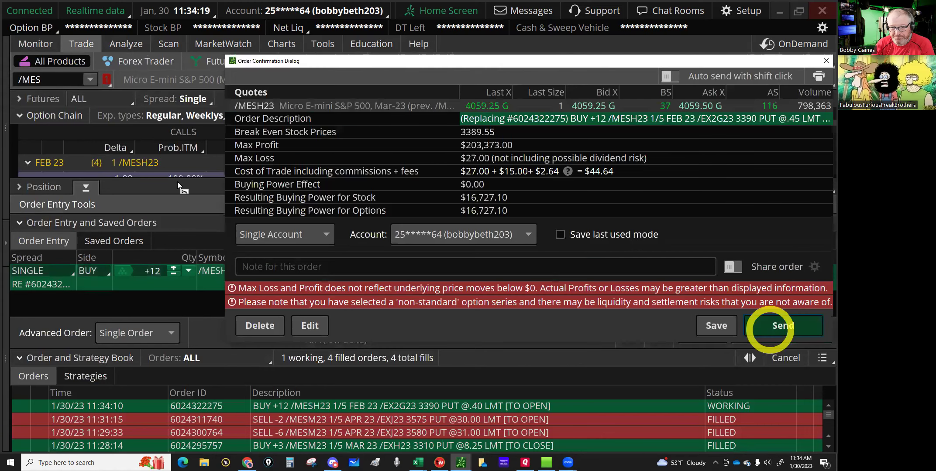
click(770, 325)
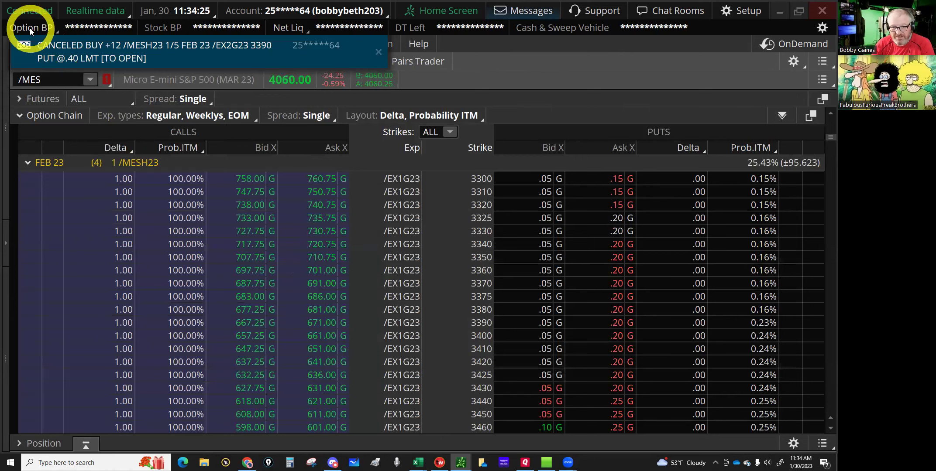
Replace the working 3390 put order again with a .50 limit, send it, and expand today's filled orders.
click(458, 130)
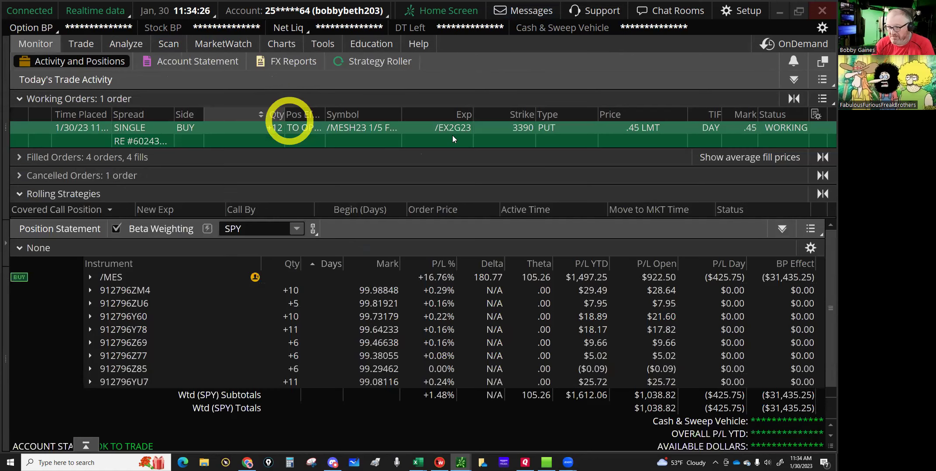
right_click(462, 135)
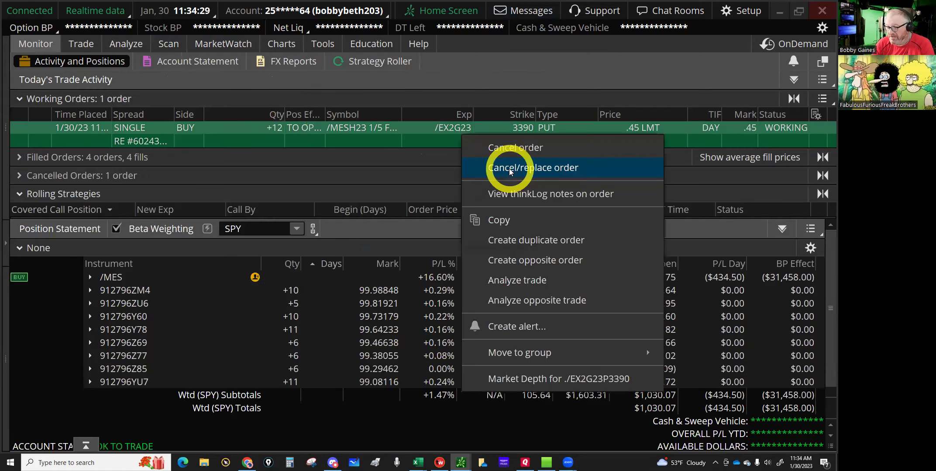
click(510, 168)
click(607, 269)
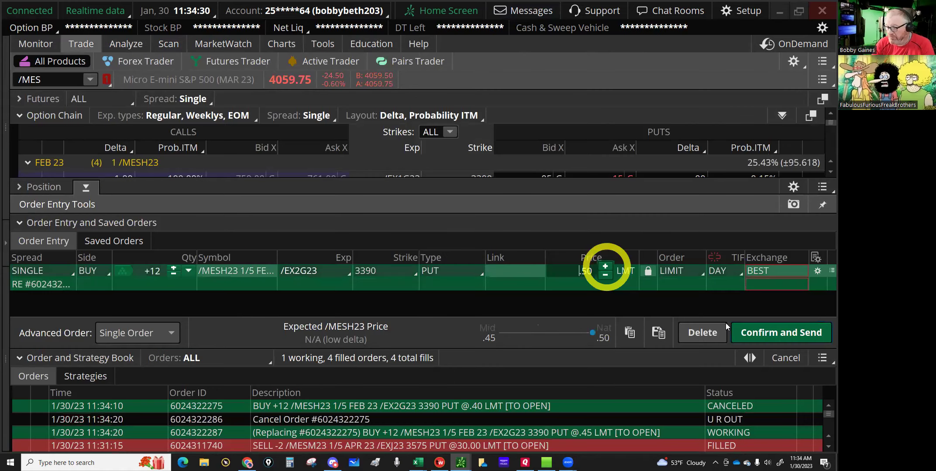
click(760, 334)
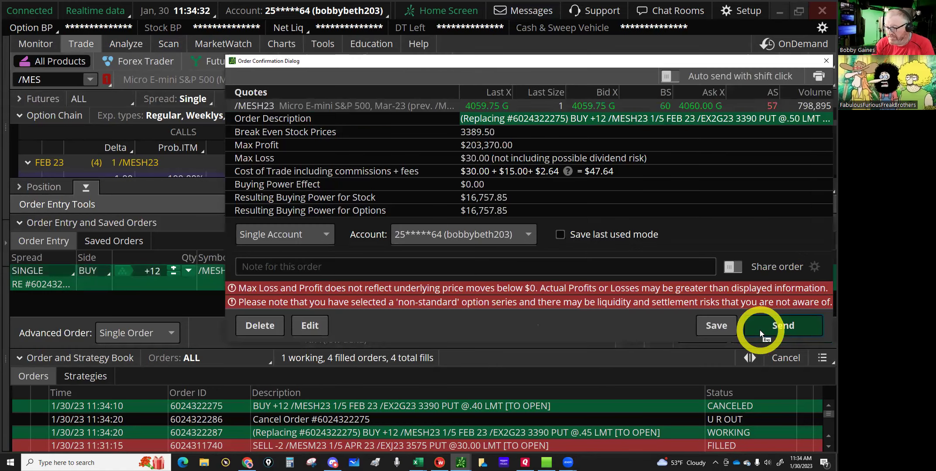
click(762, 334)
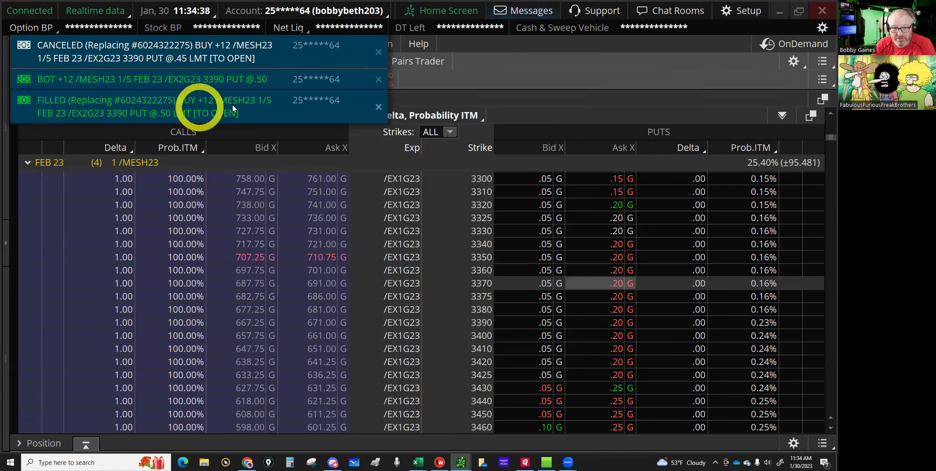
click(37, 46)
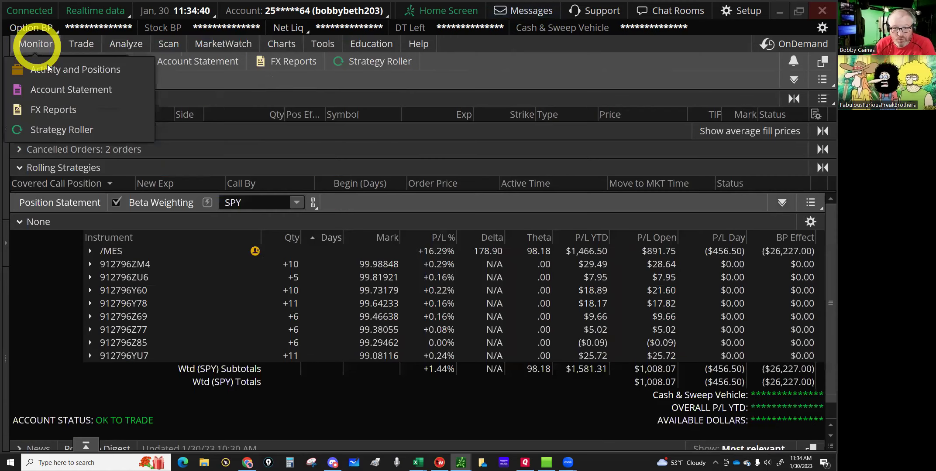
click(60, 133)
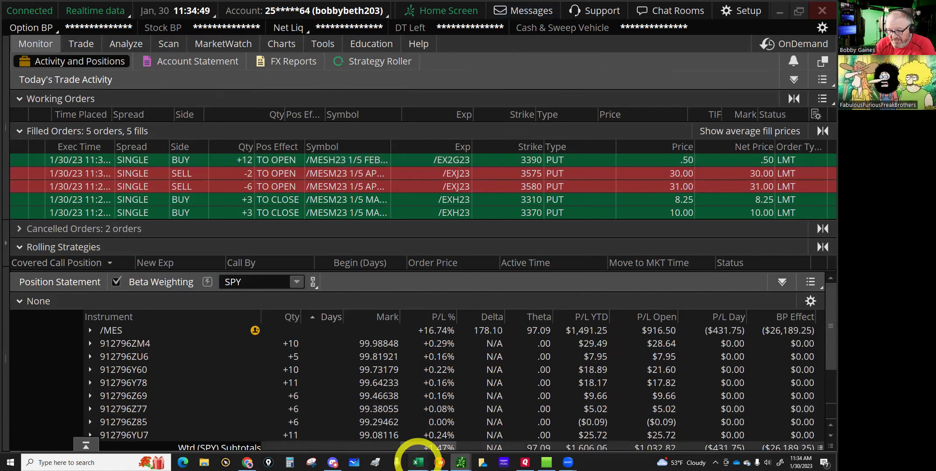
Switch to the Sweet Bobby IRA spreadsheet in Excel and enter strike 3390 and price .50 in row 81 of Trades.
mouse_move(417, 458)
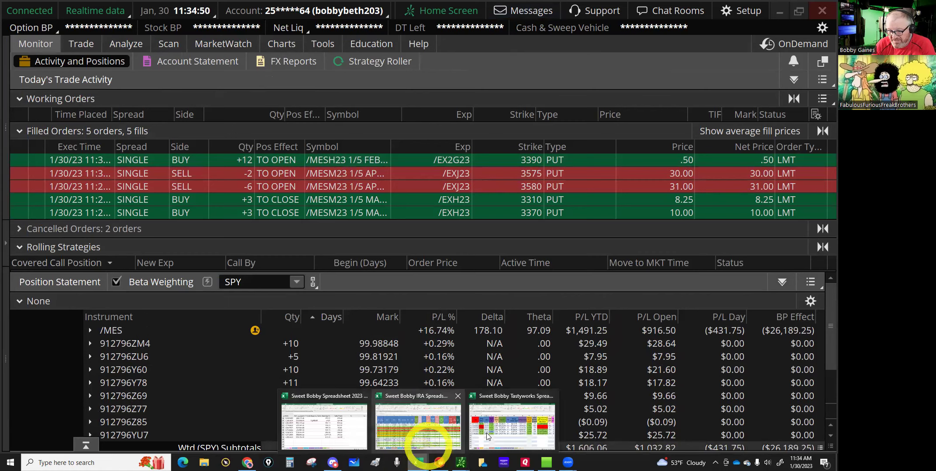
click(433, 423)
scroll(141, 391, down, 2)
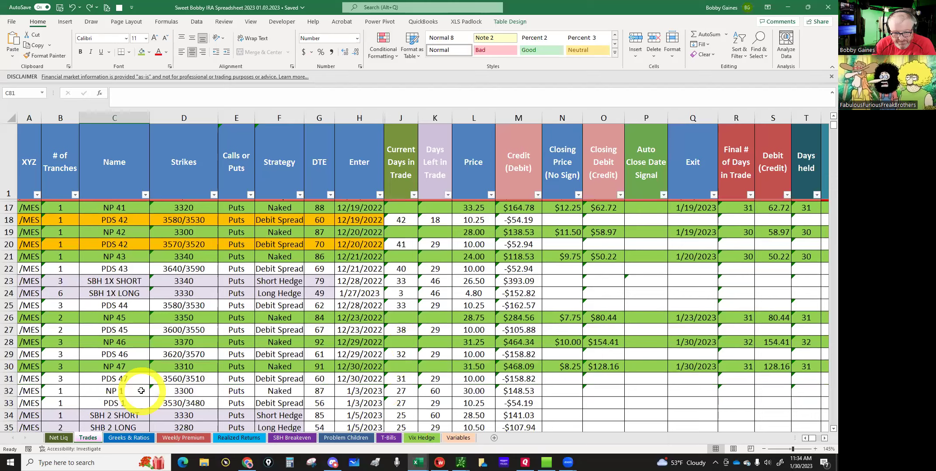
scroll(141, 391, down, 9)
scroll(141, 391, down, 8)
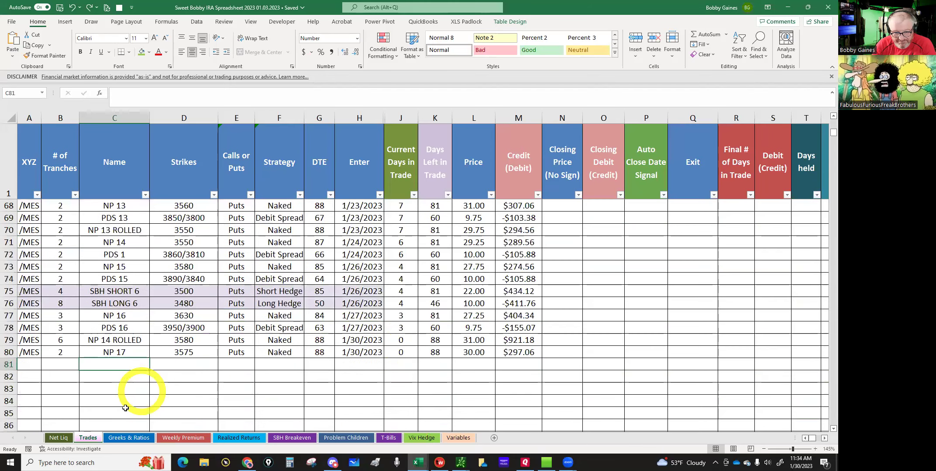
click(187, 365)
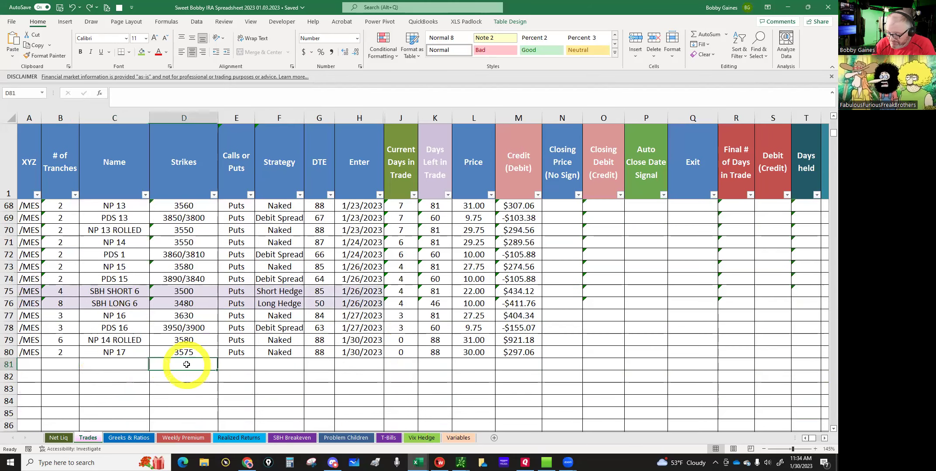
text(3390)
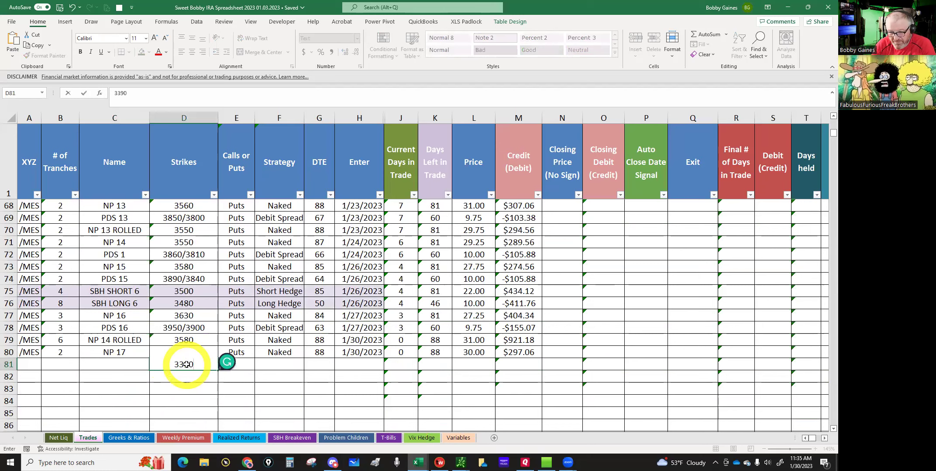
click(425, 361)
click(467, 366)
text(.5)
click(131, 373)
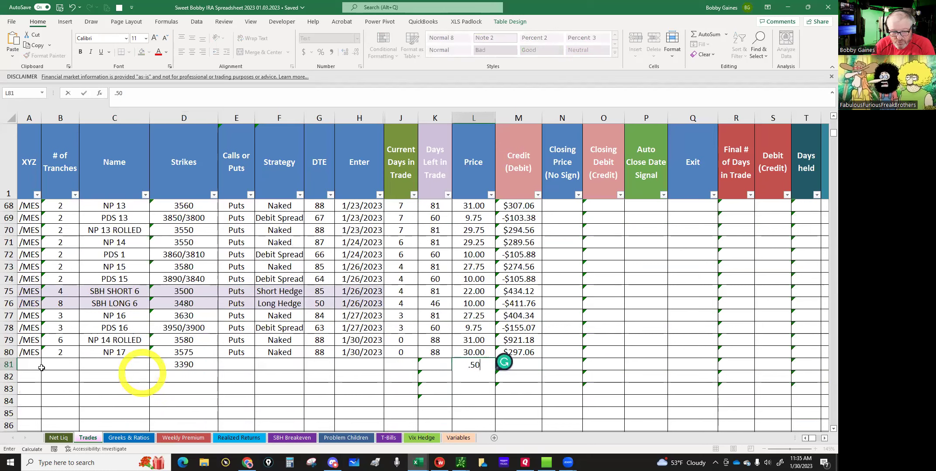
Fill in row 81 with the symbol /MES, 12 tranches and the name LP 1.
click(36, 367)
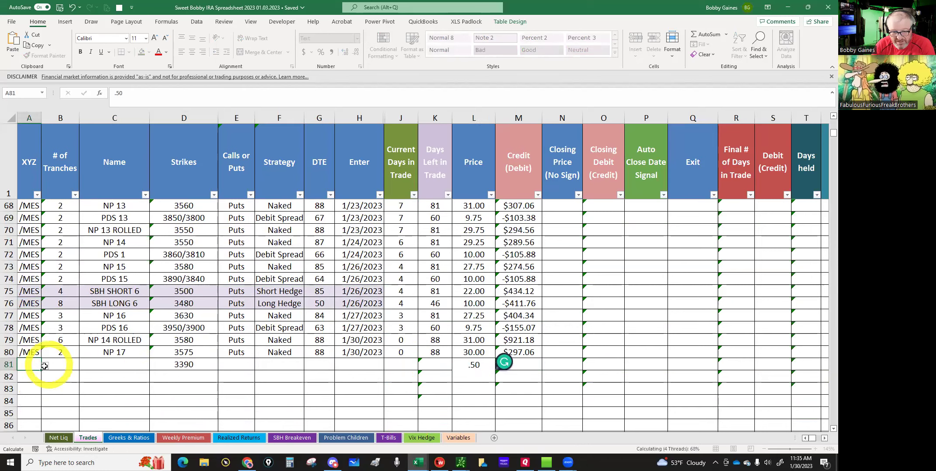
click(45, 366)
click(21, 400)
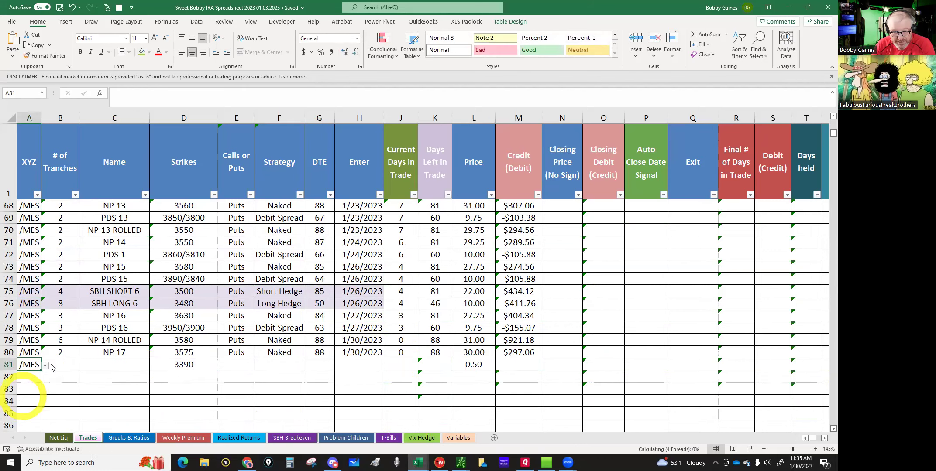
click(57, 364)
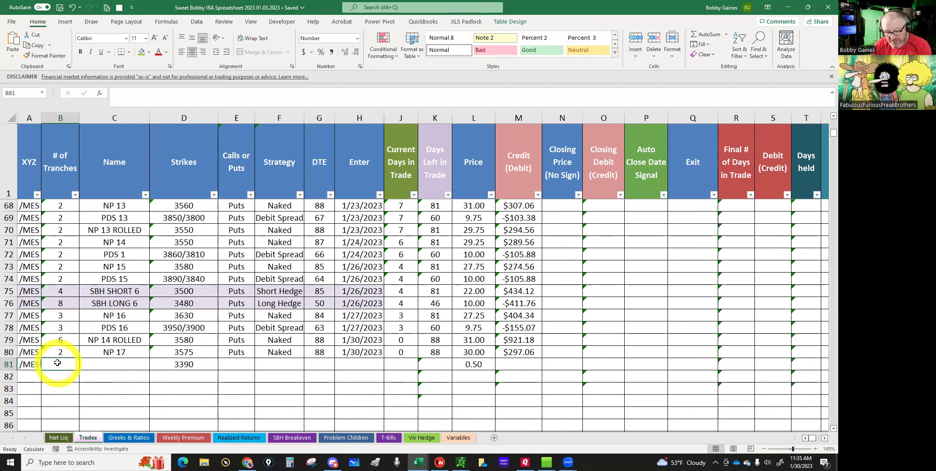
text(12)
click(107, 366)
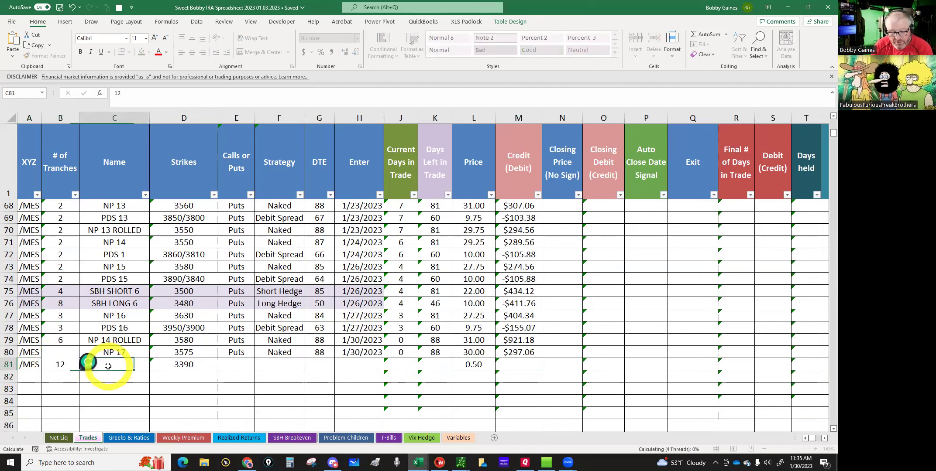
text(L)
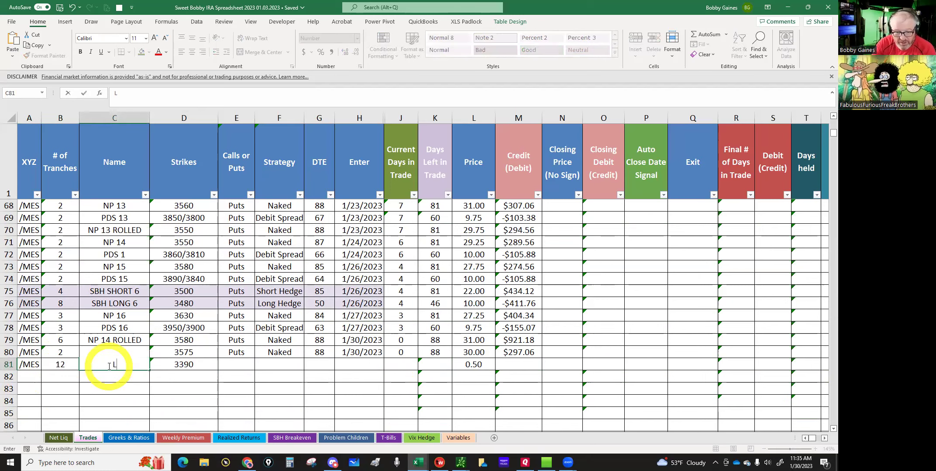
text(P 1)
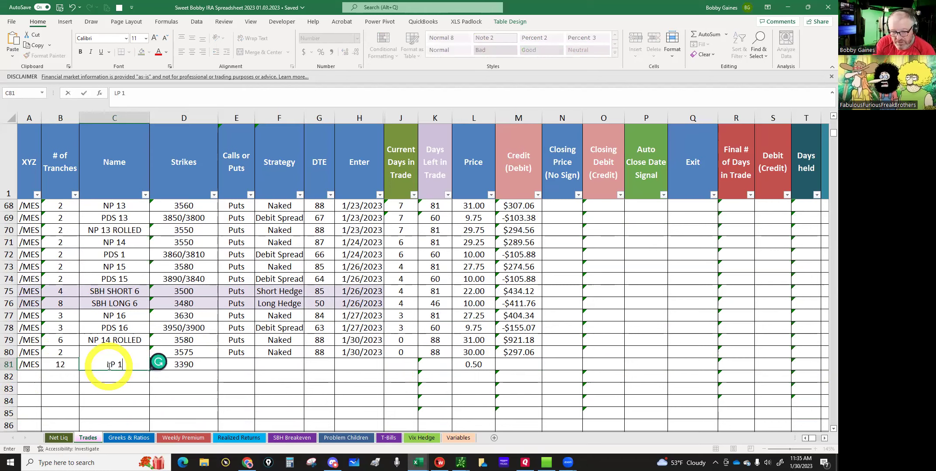
key(ctrl+Return)
Complete row 81 with Puts, the Long Hedge strategy, a DTE of 11 and the entry date 1/30/23.
key(Tab)
key(Tab)
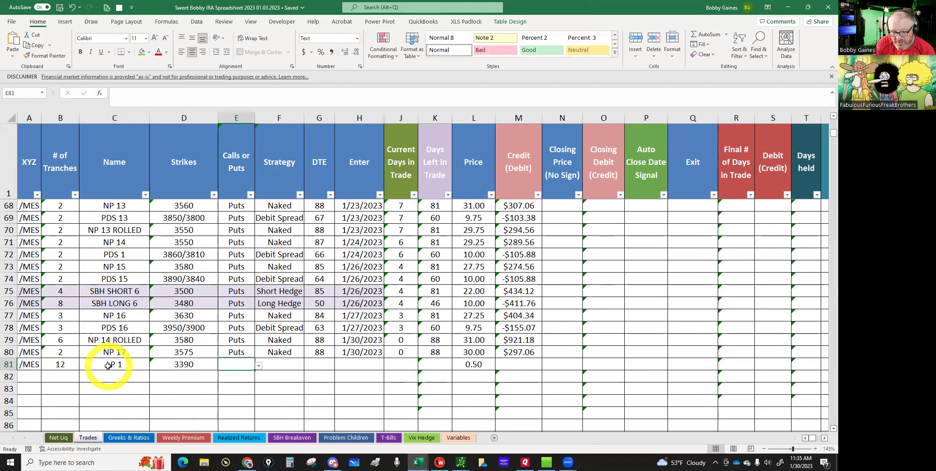
text(Puts)
key(Tab)
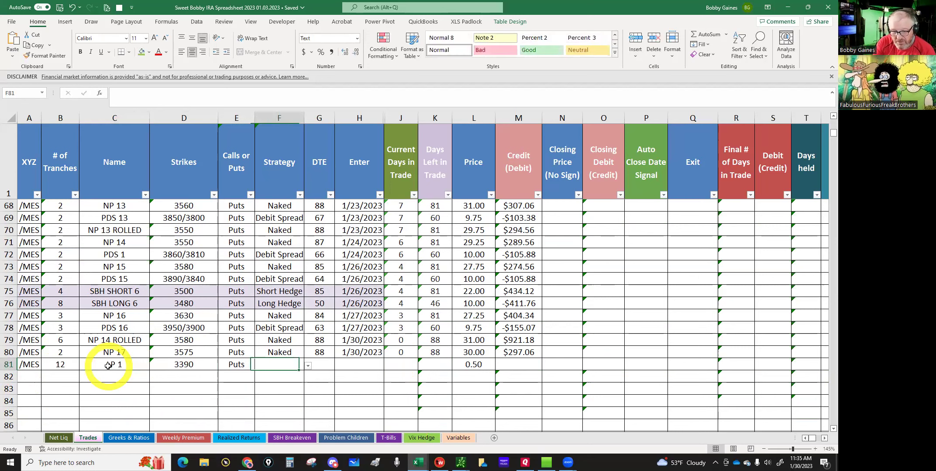
text(Long Hedge)
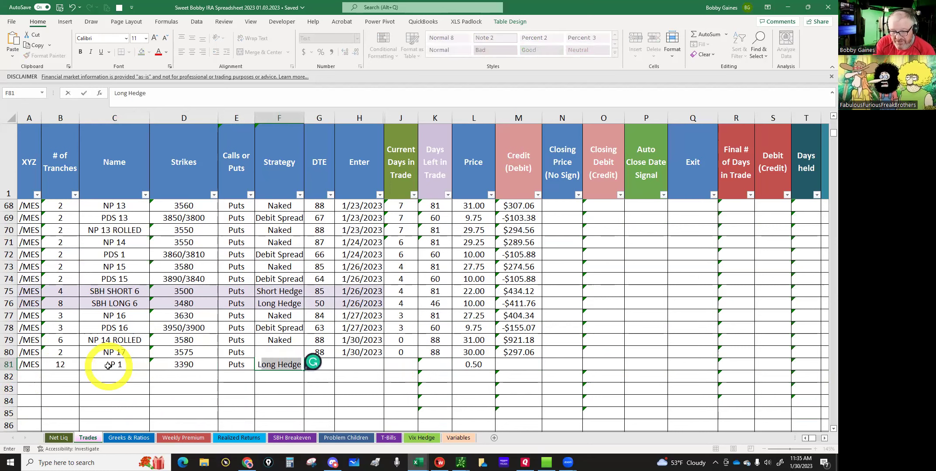
key(Tab)
text(11)
key(Tab)
text(1/)
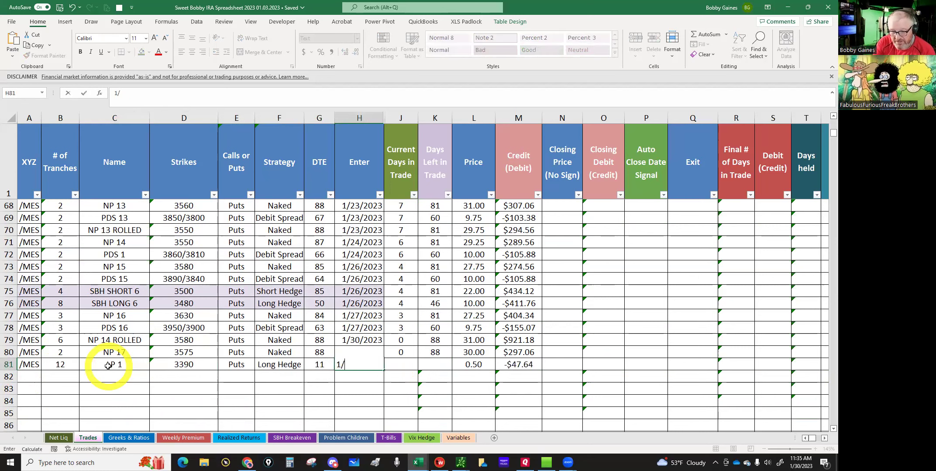
text(30/23)
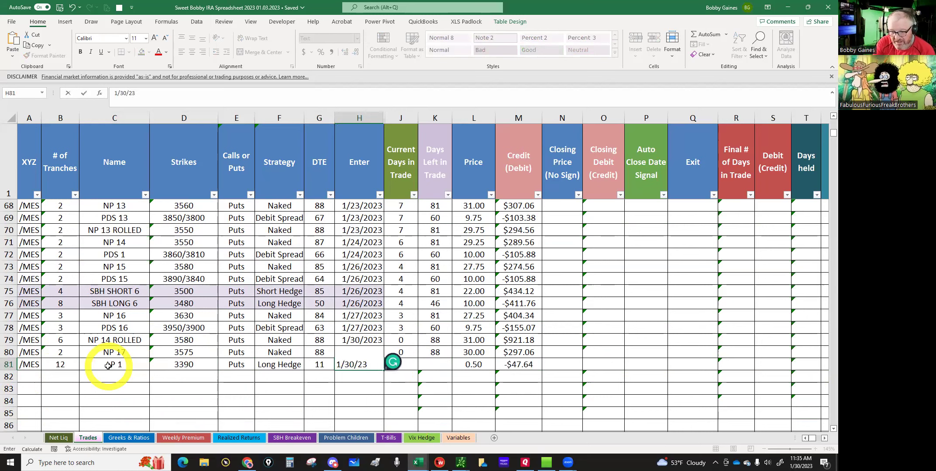
key(Tab)
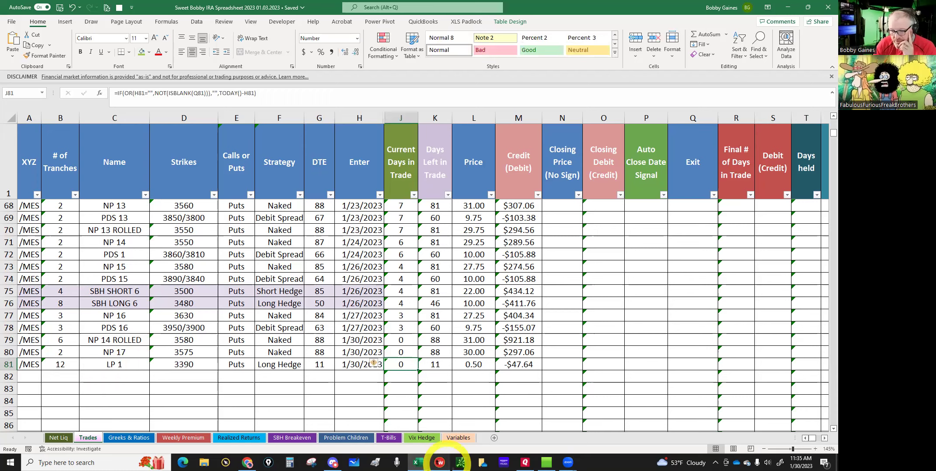
Check the /MES position's theta and today's fills in thinkorswim, and open Greeks & Ratios in the Sweet Bobby IRA spreadsheet in Excel.
mouse_move(460, 459)
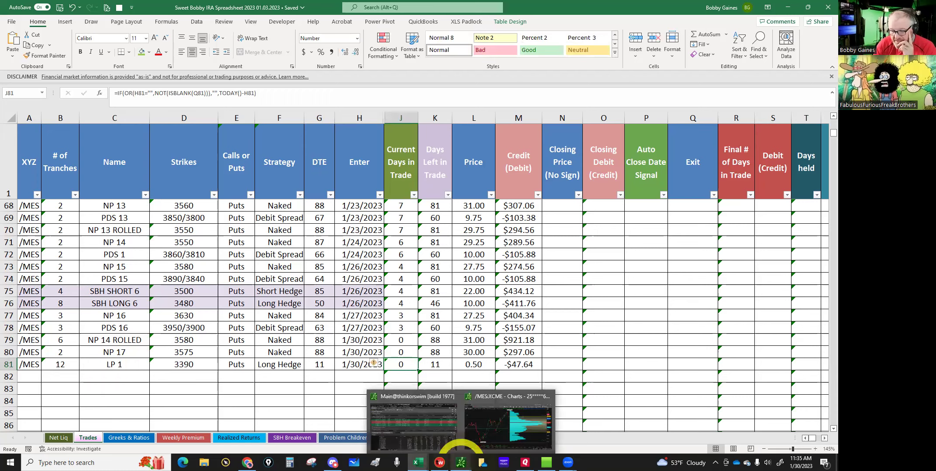
click(428, 431)
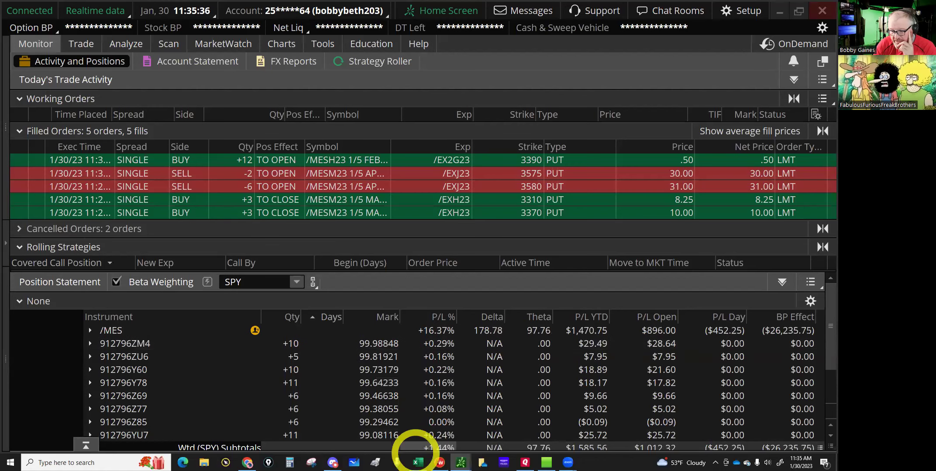
mouse_move(417, 461)
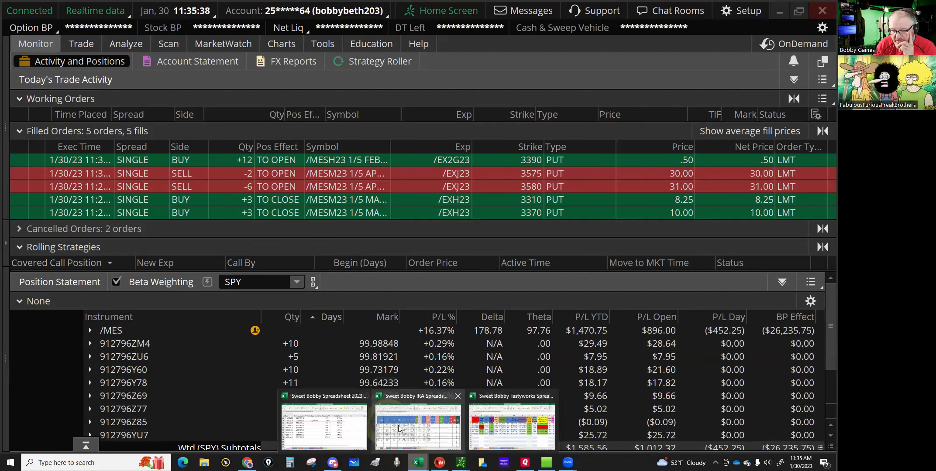
click(397, 425)
click(117, 435)
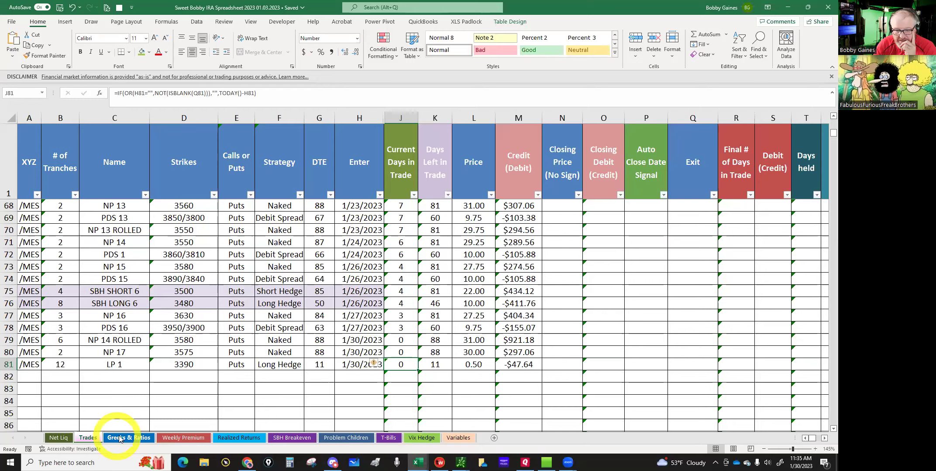
Try a Theta of 98 in the 1/28/2023 row of Greeks & Ratios and undo the entry.
scroll(150, 395, down, 7)
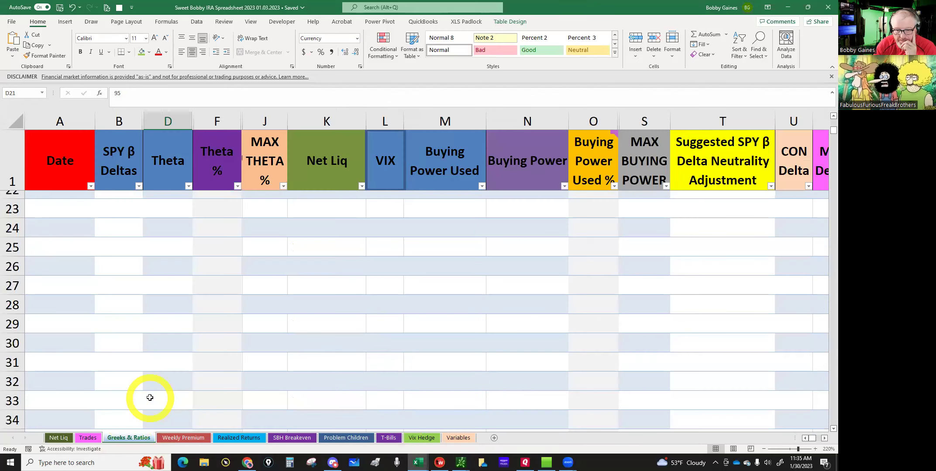
scroll(165, 328, up, 3)
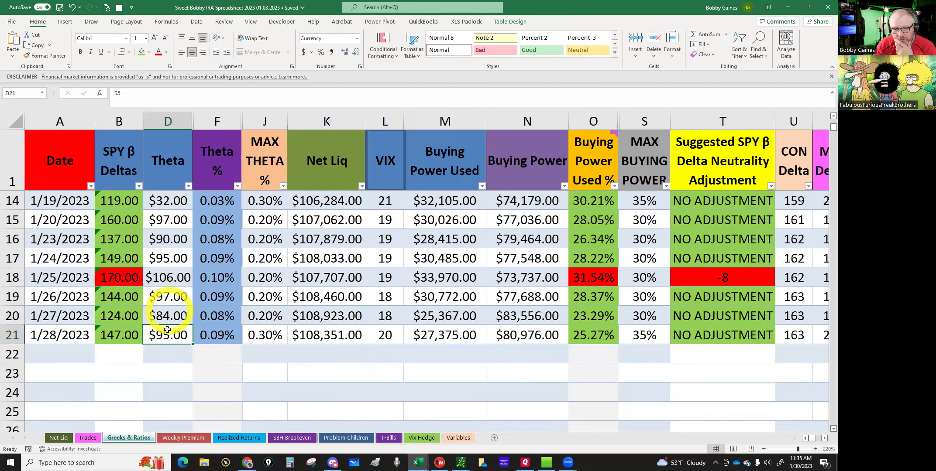
text(9)
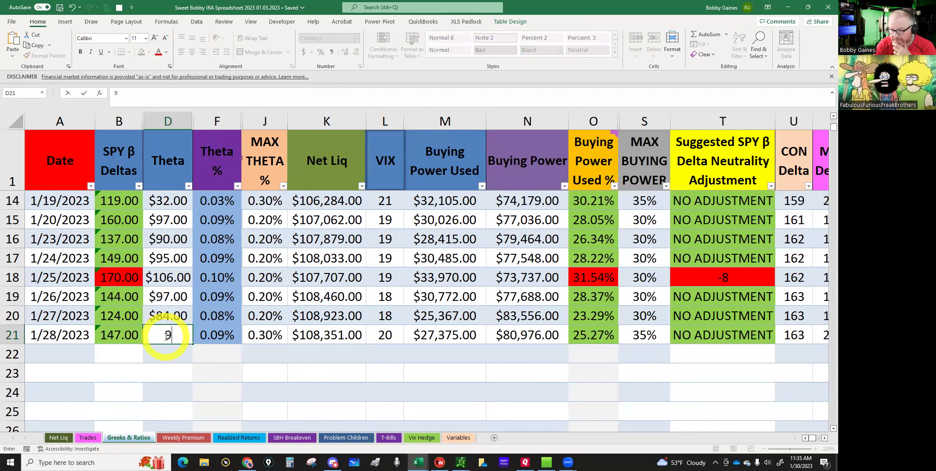
text(8)
key(Return)
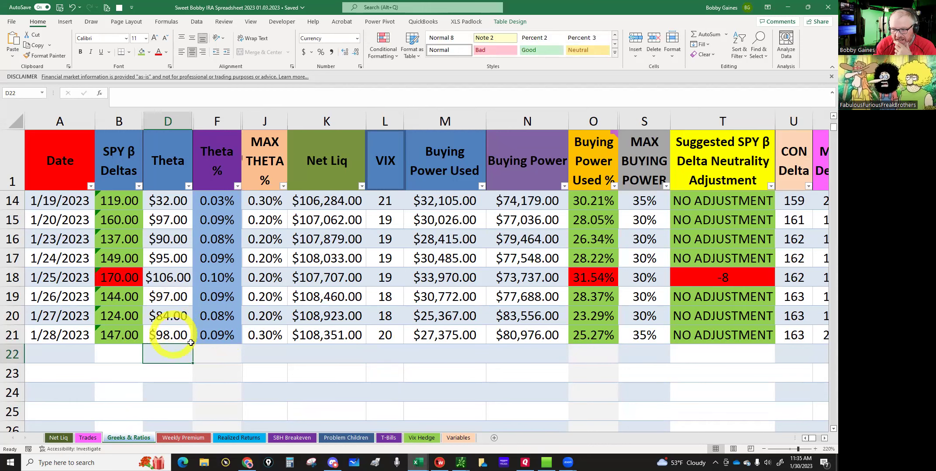
click(72, 8)
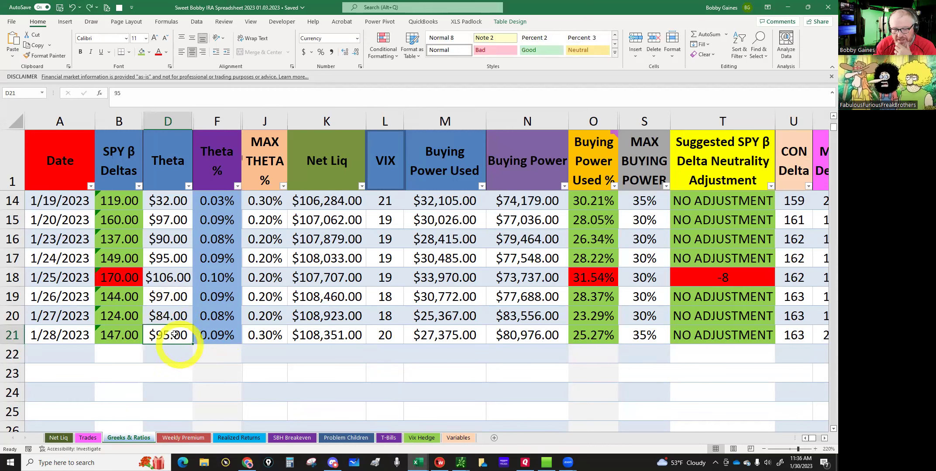
Review the January entries in the IRA workbook's Trades sheet down to the LP 1 hedge in row 81.
click(86, 438)
click(380, 381)
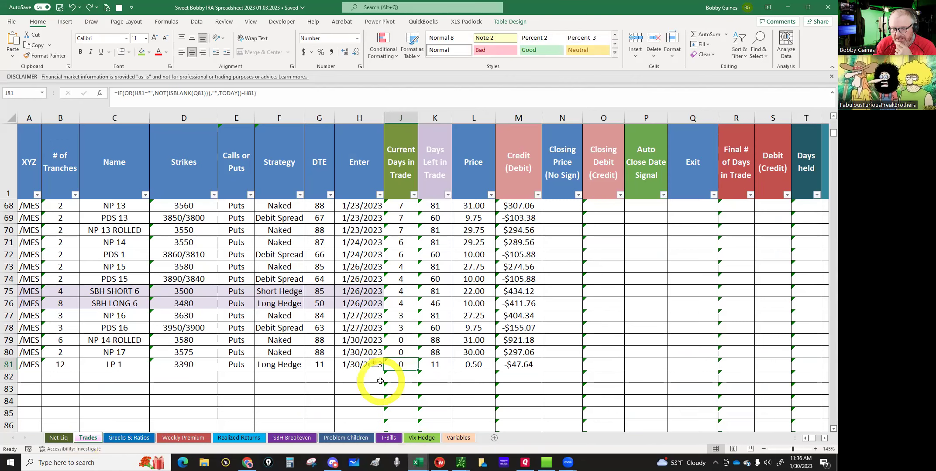
scroll(381, 381, up, 7)
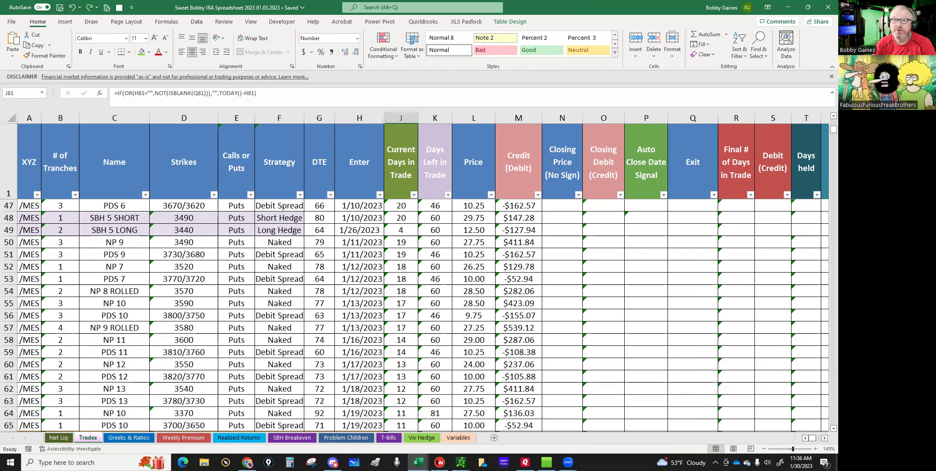
scroll(329, 402, down, 2)
scroll(330, 402, down, 8)
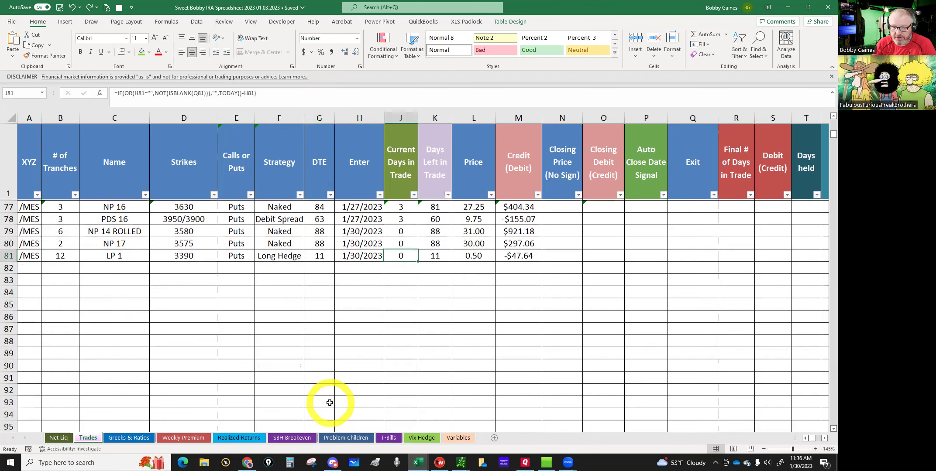
scroll(329, 402, up, 2)
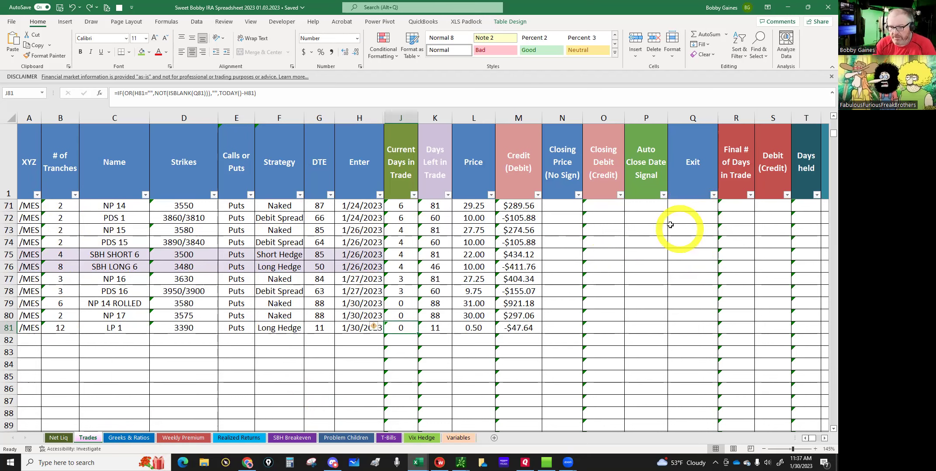
View Realized Returns in the IRA workbook and in the Sweet Bobby Spreadsheet 2023, and inspect the Naked Puts contracts formula in B15.
click(241, 439)
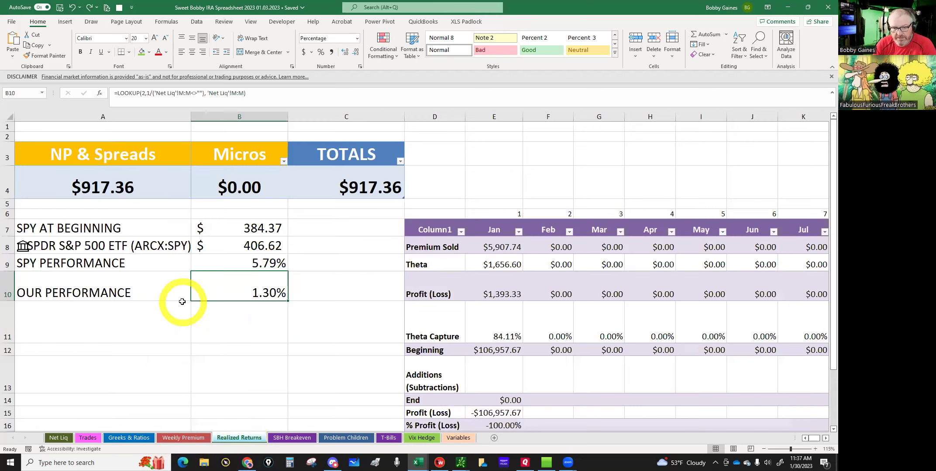
click(418, 462)
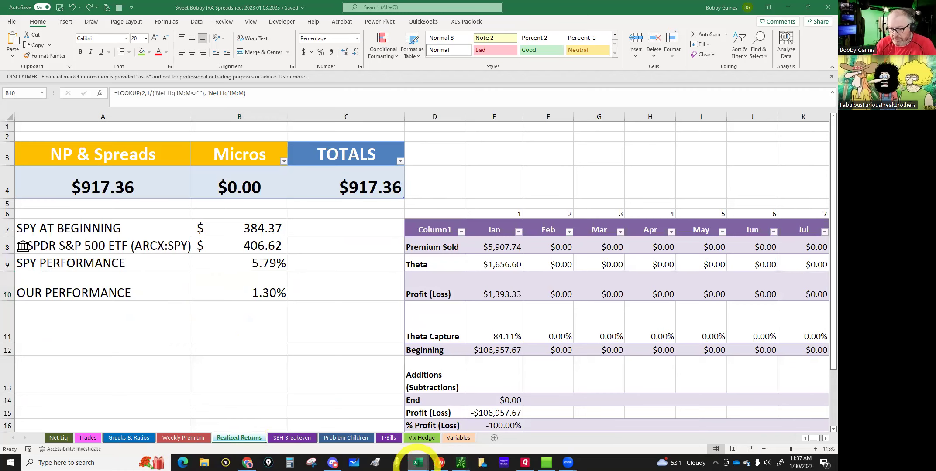
click(306, 424)
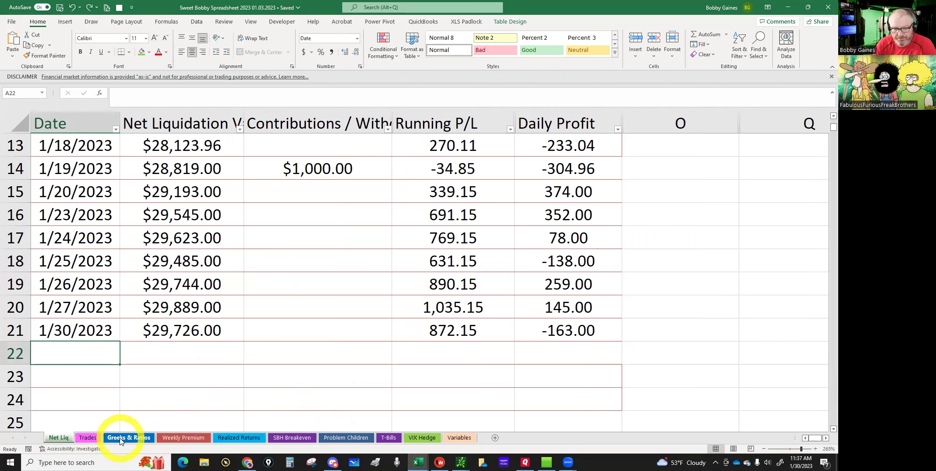
click(239, 439)
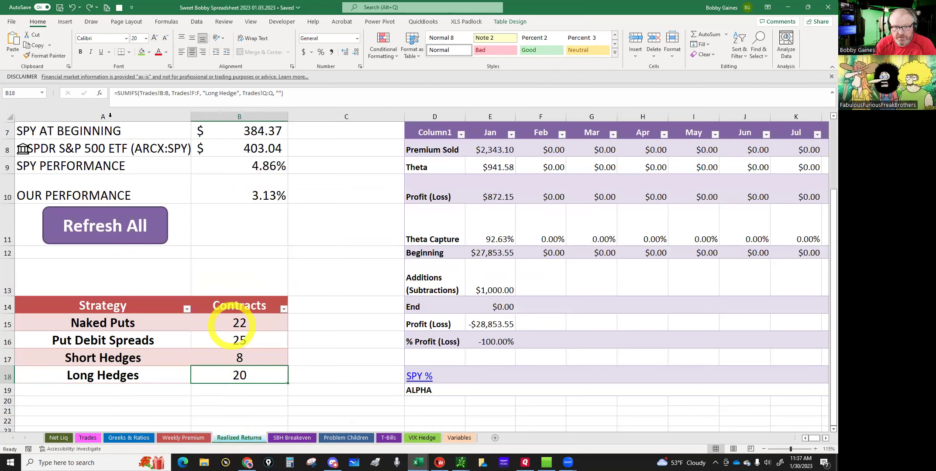
click(239, 324)
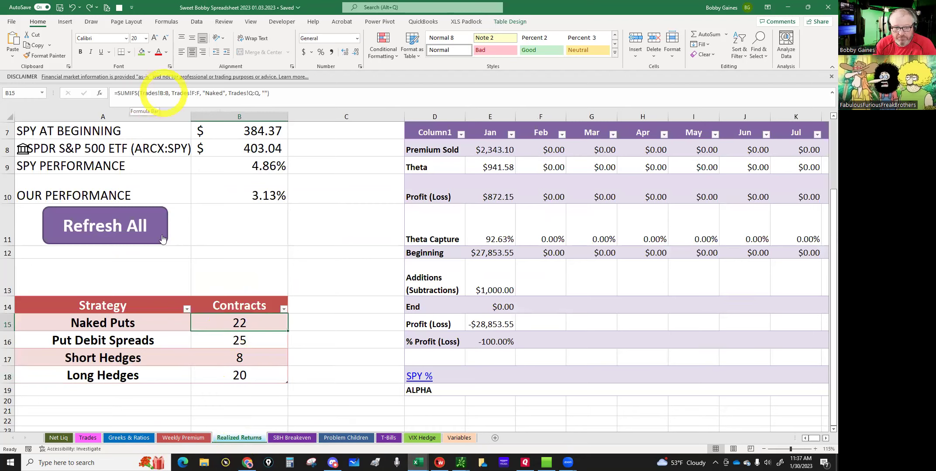
Check the Trades columns used by the contracts formula, and look over Realized Returns and Greeks & Ratios in the same workbook.
click(83, 440)
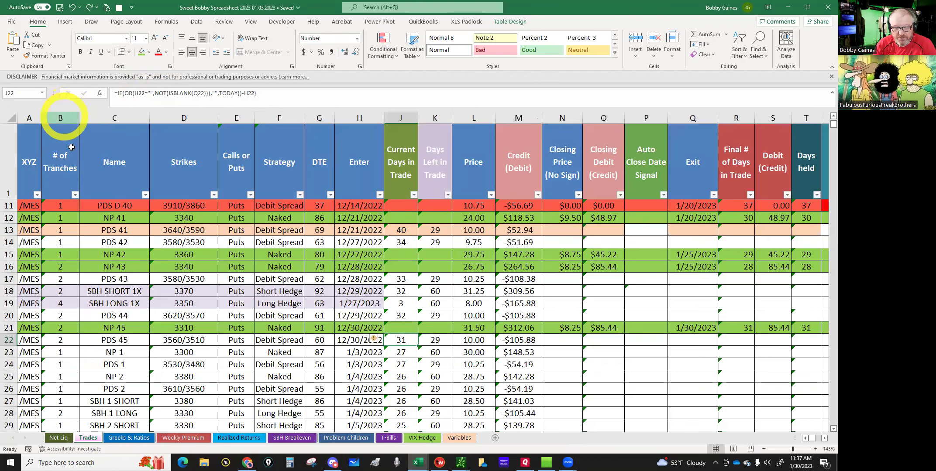
click(240, 438)
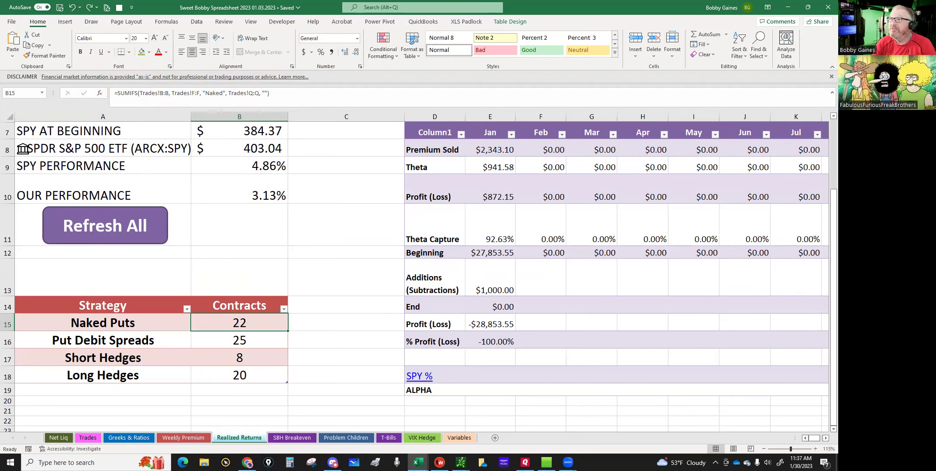
click(127, 439)
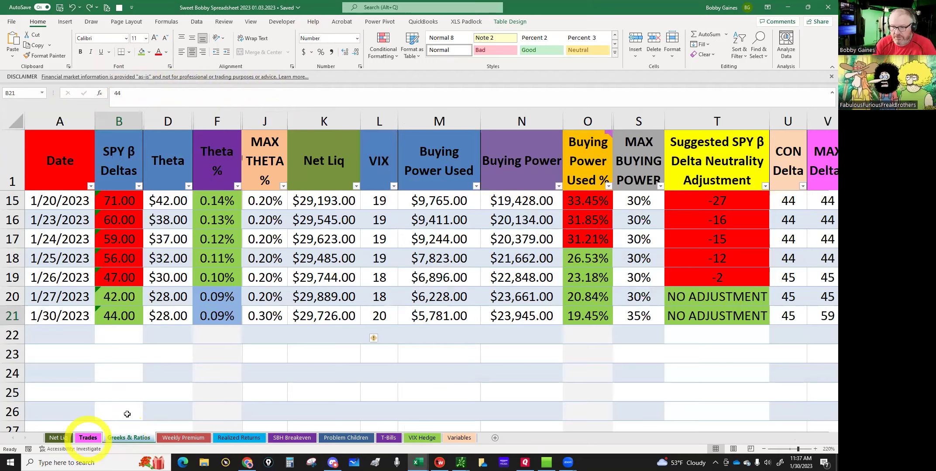
click(88, 438)
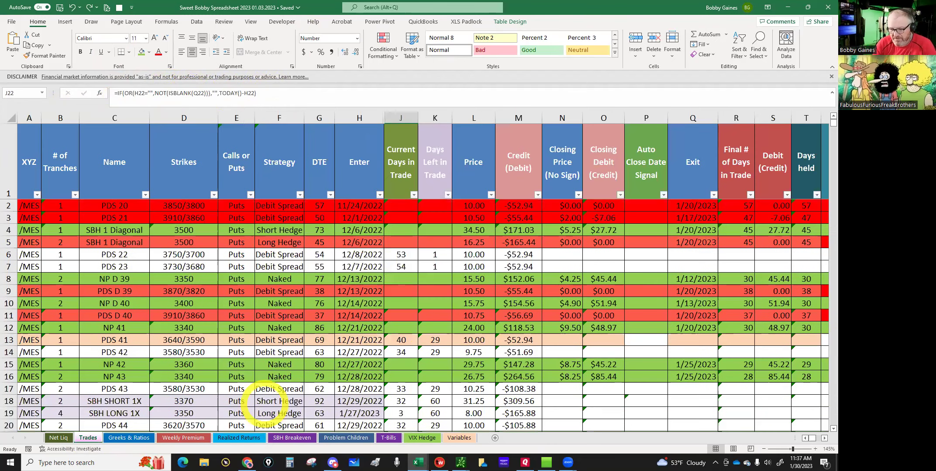
Return to the IRA workbook's Trades sheet, examine the oldest trades from row 2, and select the Current Days in Trade cell for NP 1.
mouse_move(418, 462)
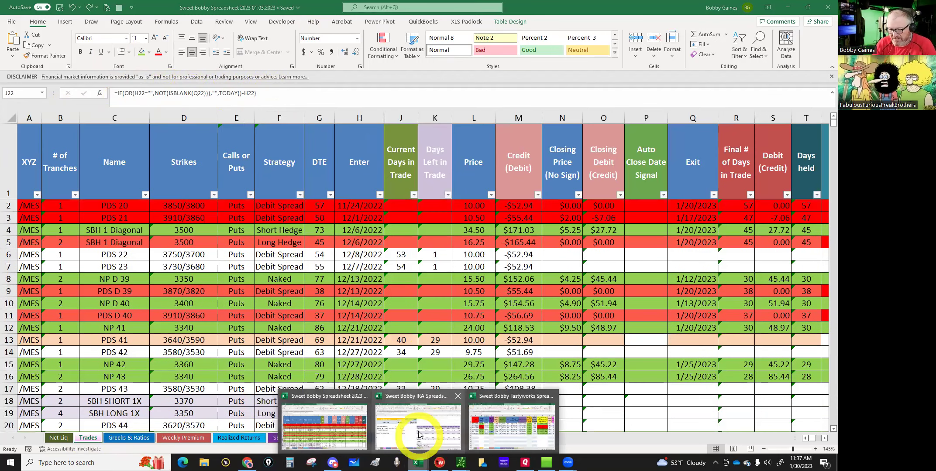
click(418, 429)
click(97, 439)
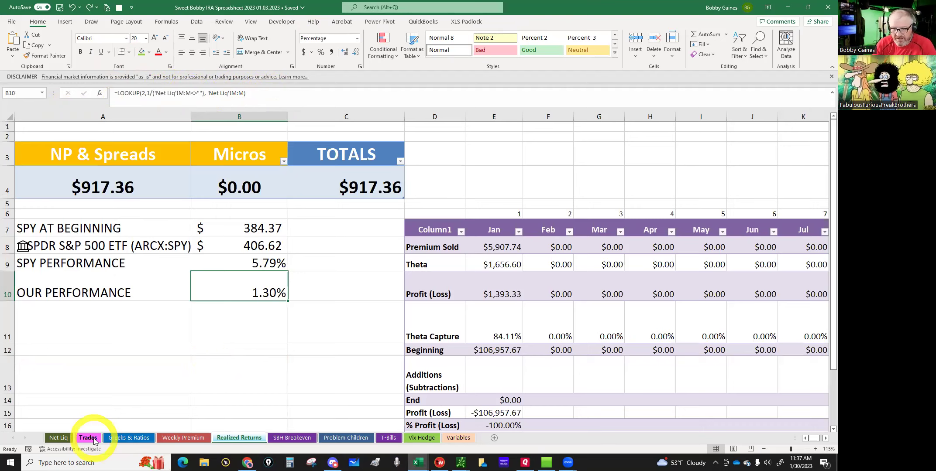
scroll(457, 276, up, 6)
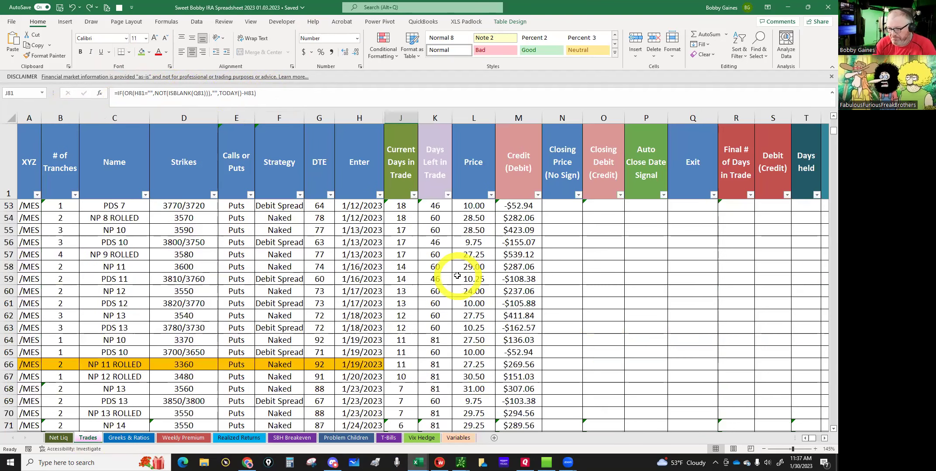
scroll(457, 276, up, 17)
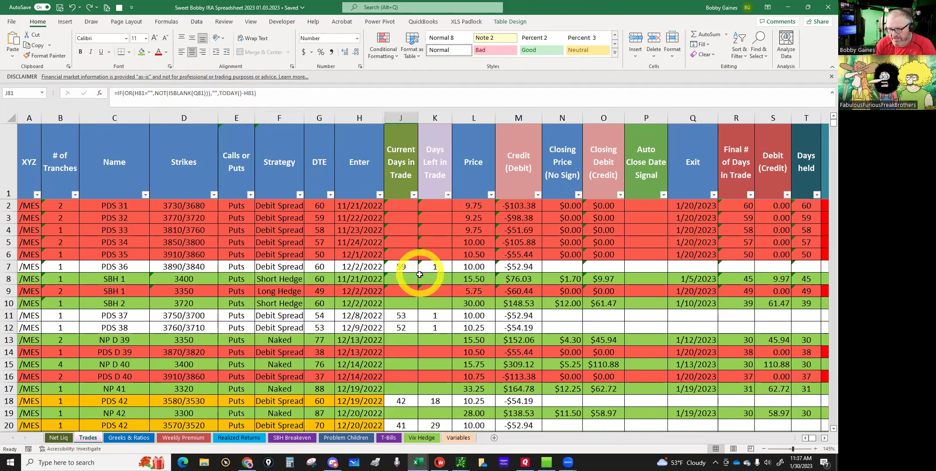
scroll(419, 277, down, 3)
scroll(420, 277, down, 2)
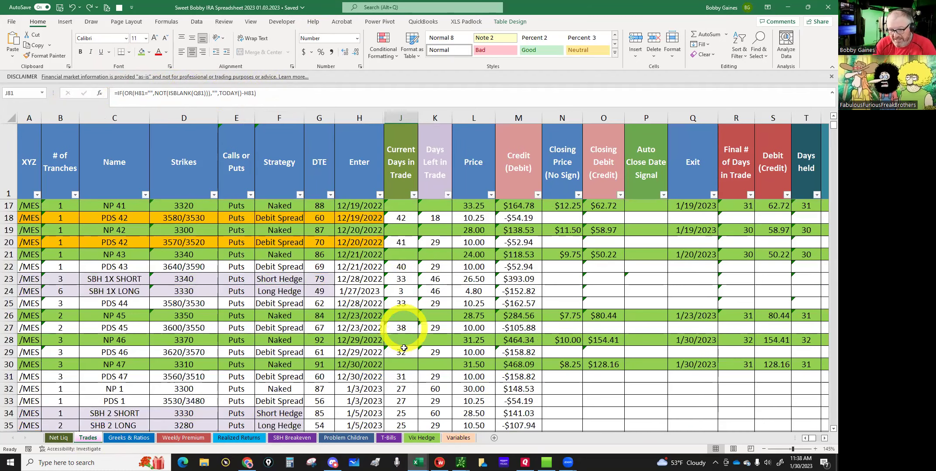
click(409, 389)
Examine the IRA trade log from the first row to the last, comparing closed trades with the positions still open.
scroll(409, 389, down, 2)
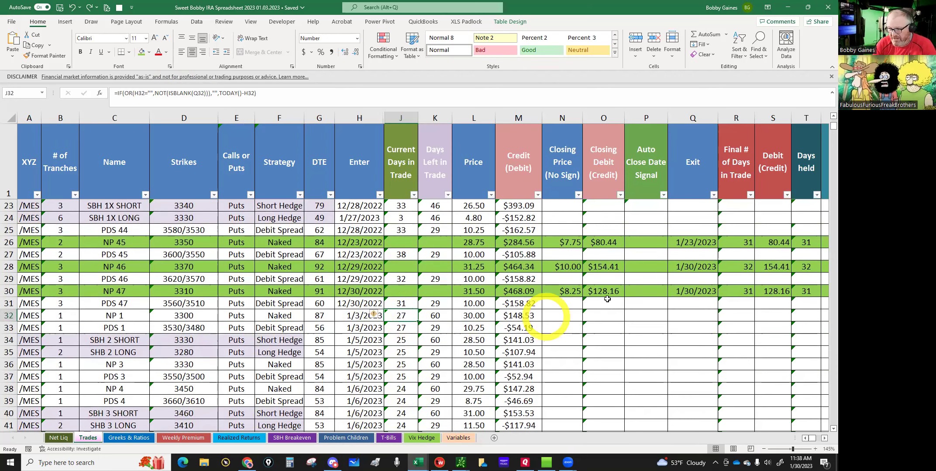
scroll(624, 284, up, 1)
scroll(624, 284, up, 1)
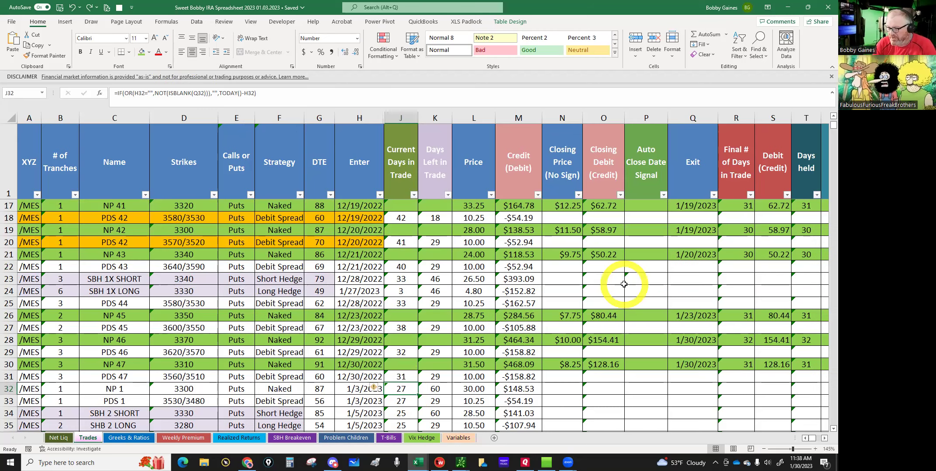
scroll(625, 284, up, 2)
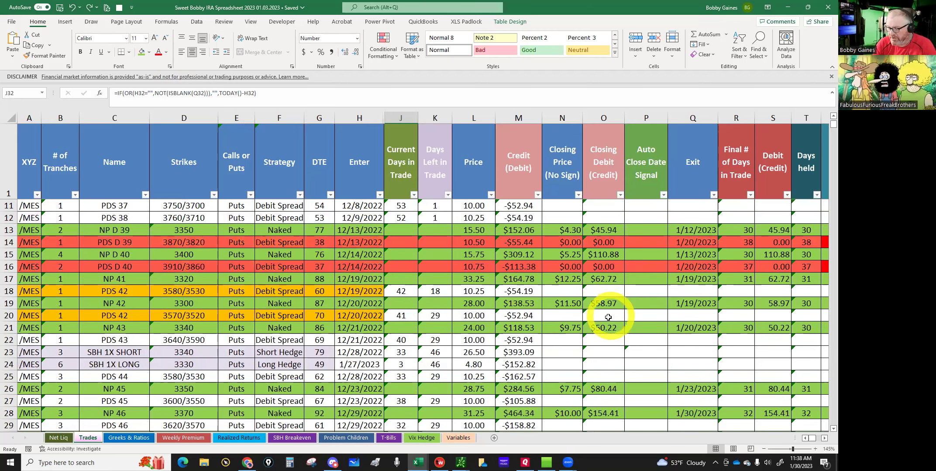
scroll(608, 318, down, 3)
scroll(608, 317, down, 3)
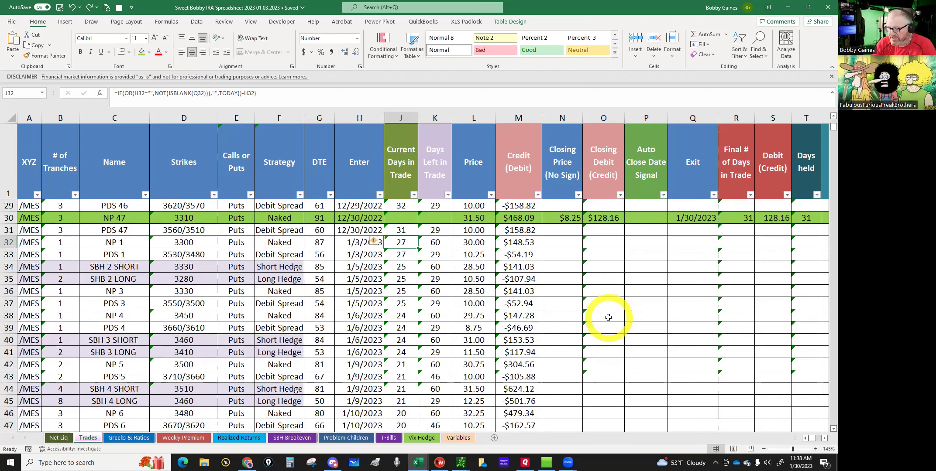
scroll(608, 317, down, 2)
scroll(608, 317, down, 3)
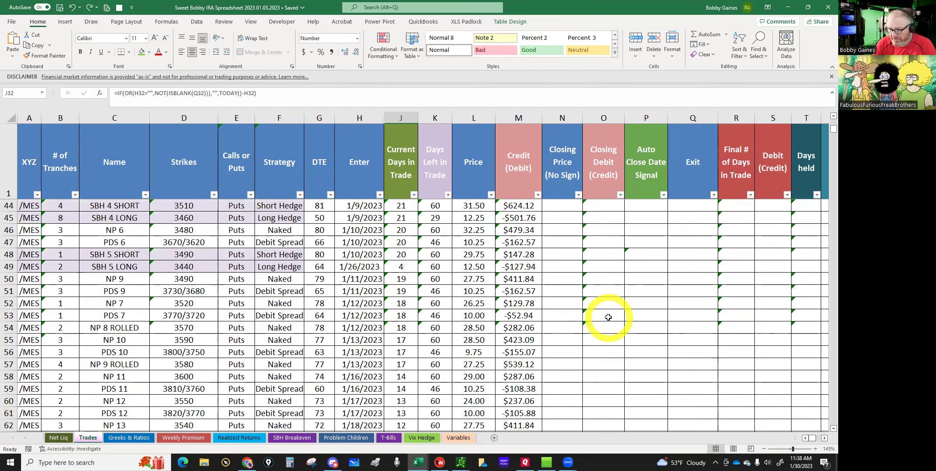
scroll(608, 318, down, 6)
scroll(608, 317, down, 4)
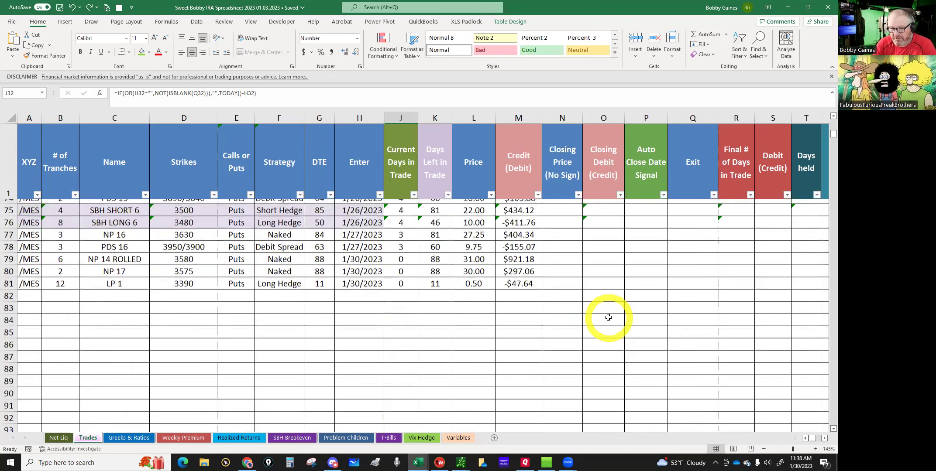
scroll(608, 317, up, 5)
scroll(609, 318, up, 19)
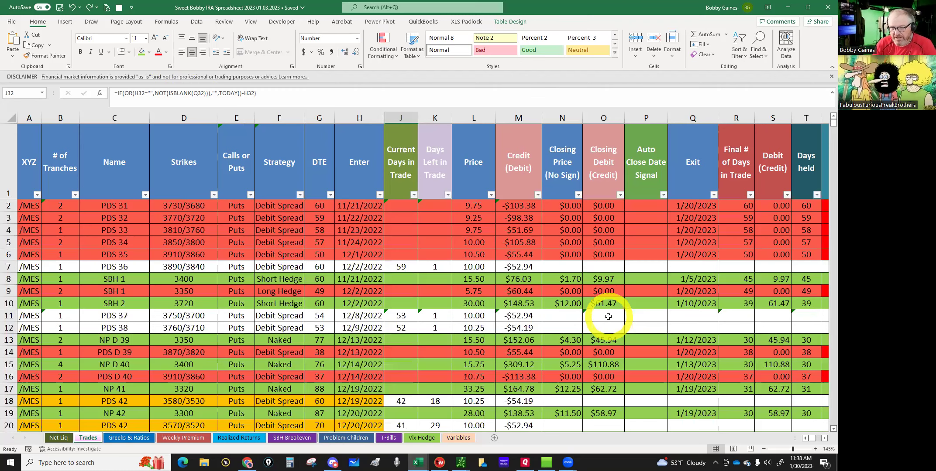
scroll(236, 260, down, 3)
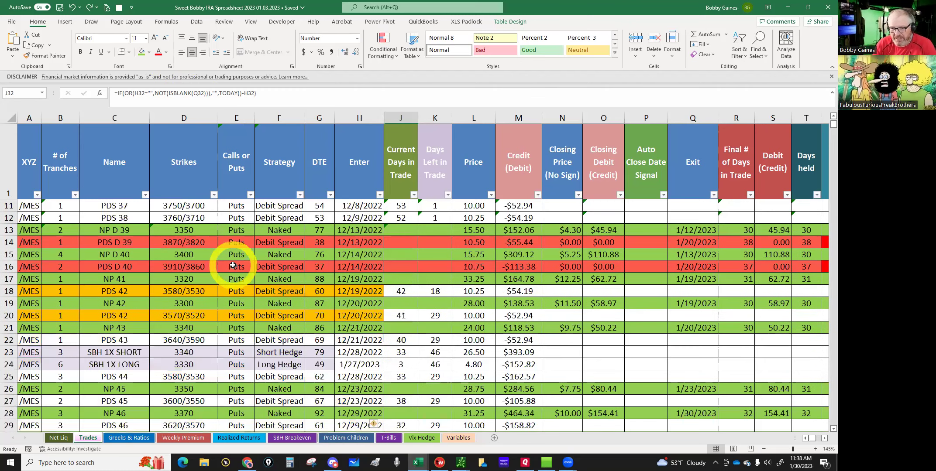
scroll(461, 128, down, 2)
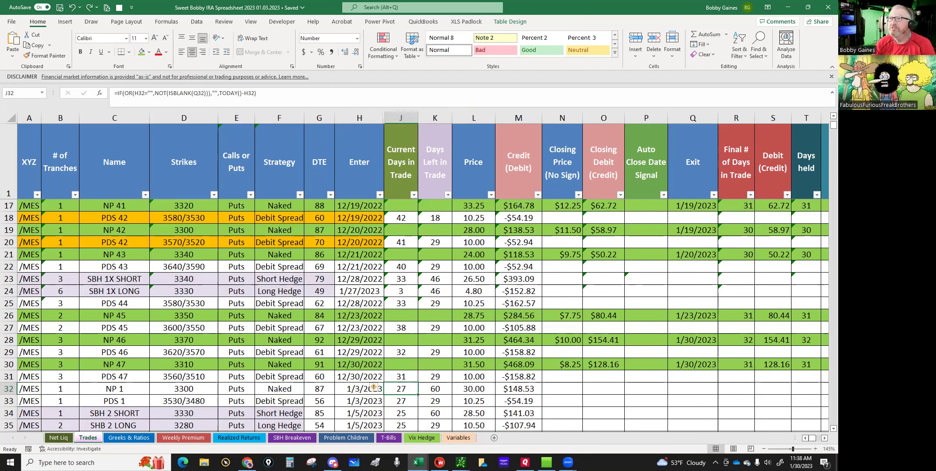